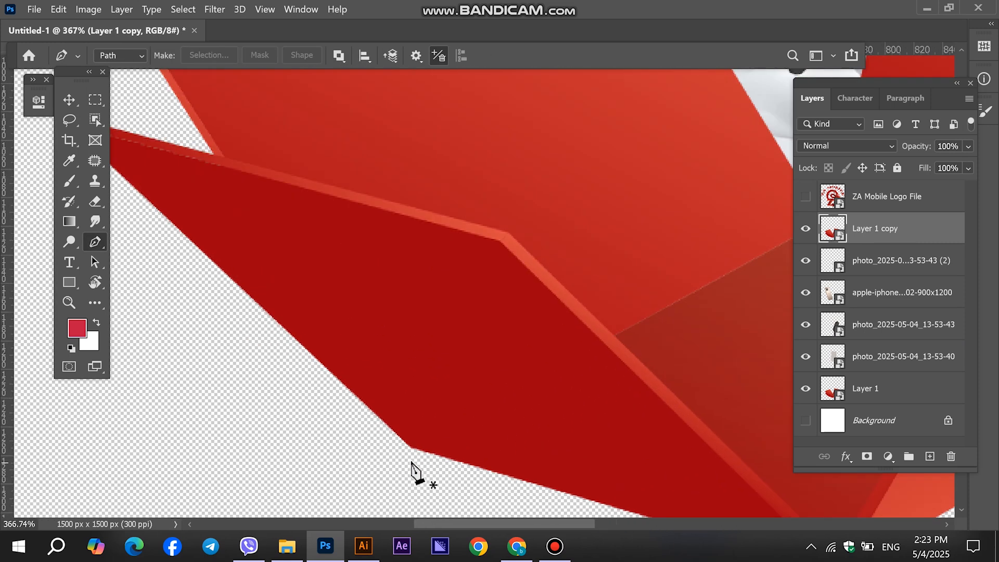
Step: On Layer 1 copy, trace a closed Pen path along the front flaps' upper rim and around the area above the box opening
scroll(379, 408, down, 2)
click(181, 219)
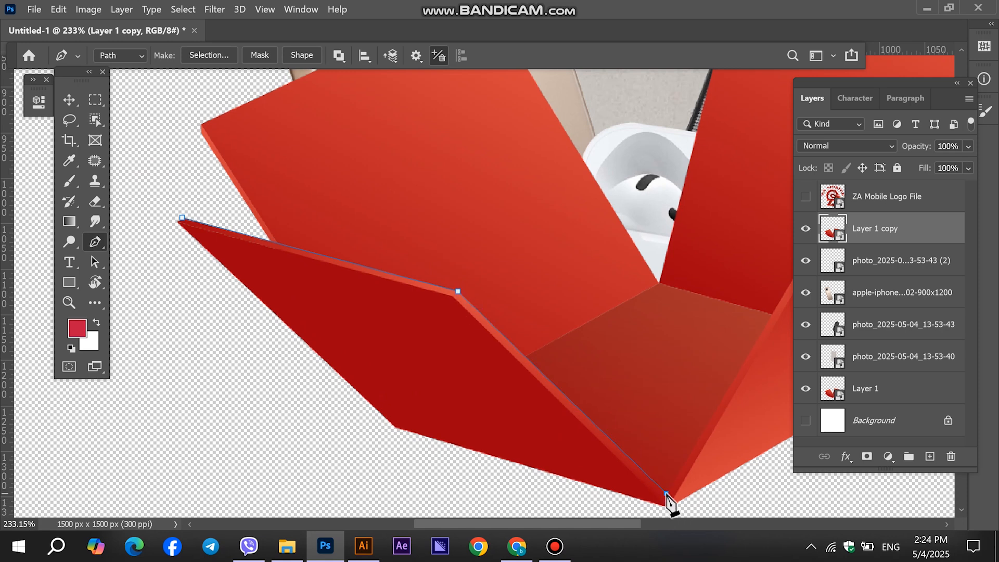
scroll(517, 360, down, 2)
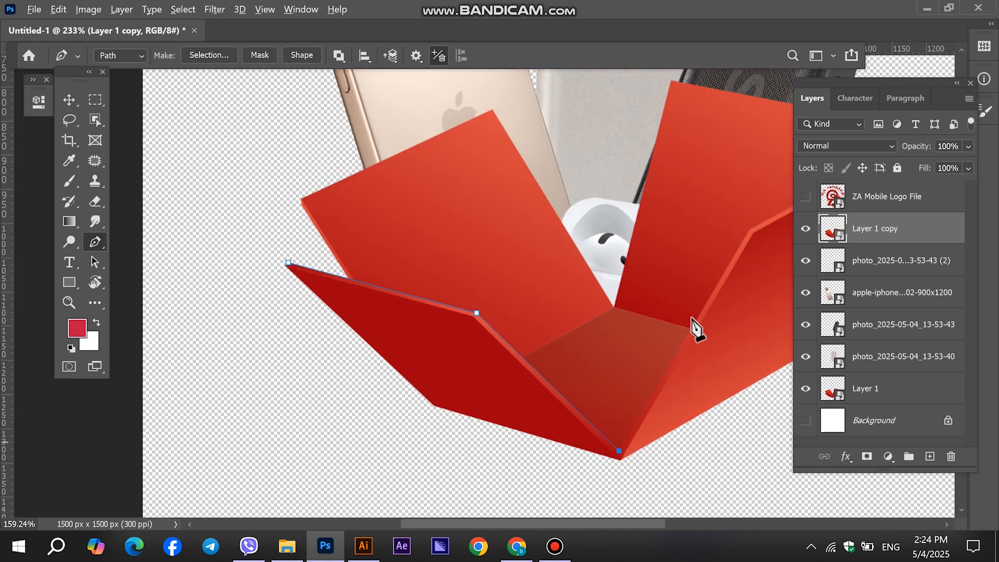
click(750, 231)
scroll(714, 263, down, 3)
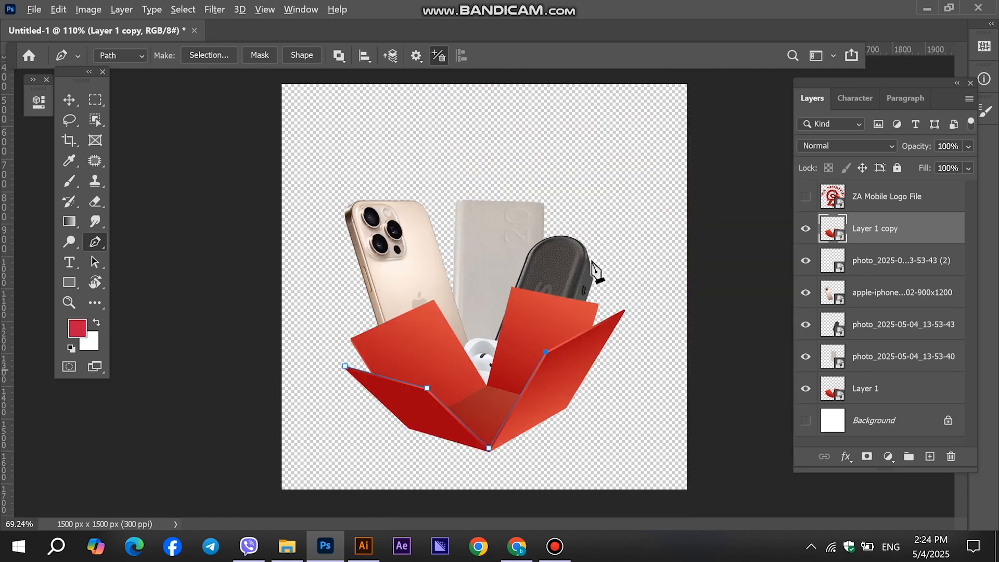
scroll(631, 319, up, 5)
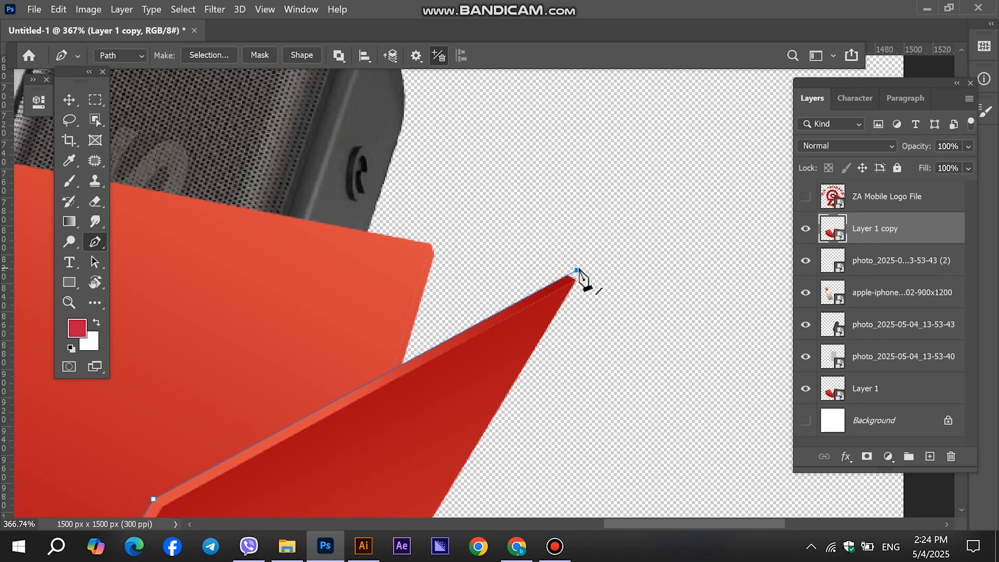
click(575, 271)
scroll(602, 273, down, 5)
click(580, 199)
click(288, 162)
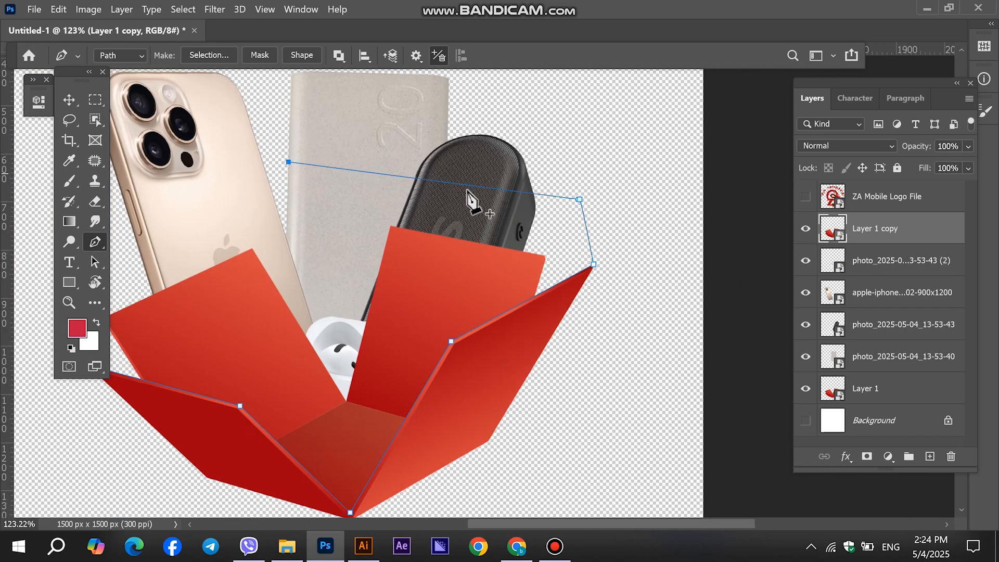
scroll(446, 193, down, 2)
click(188, 259)
Step: Convert the path to a selection and mask out that area of Layer 1 copy, keeping only the front flaps
key(ctrl+Return)
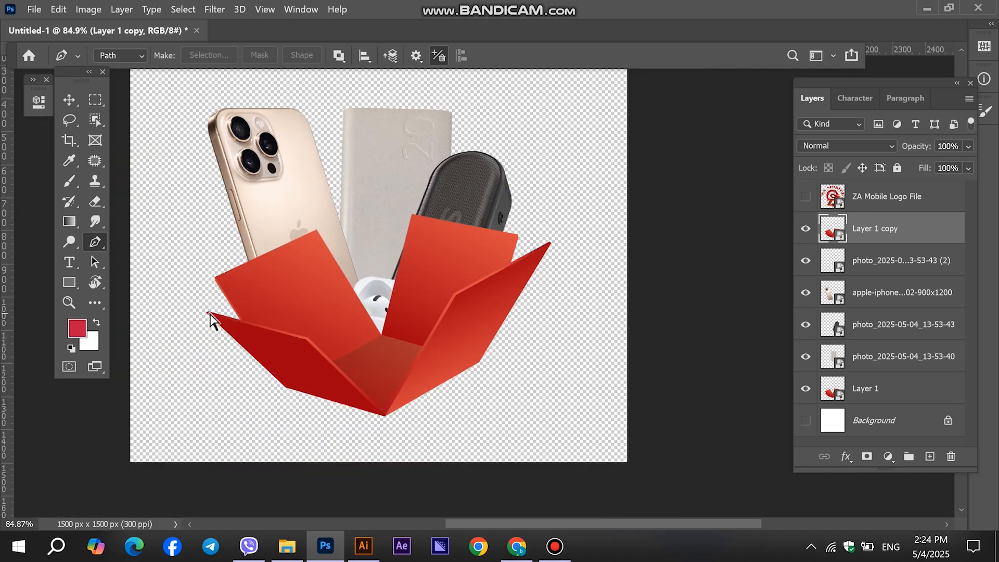
key(Delete)
click(577, 233)
click(867, 456)
key(ctrl+z)
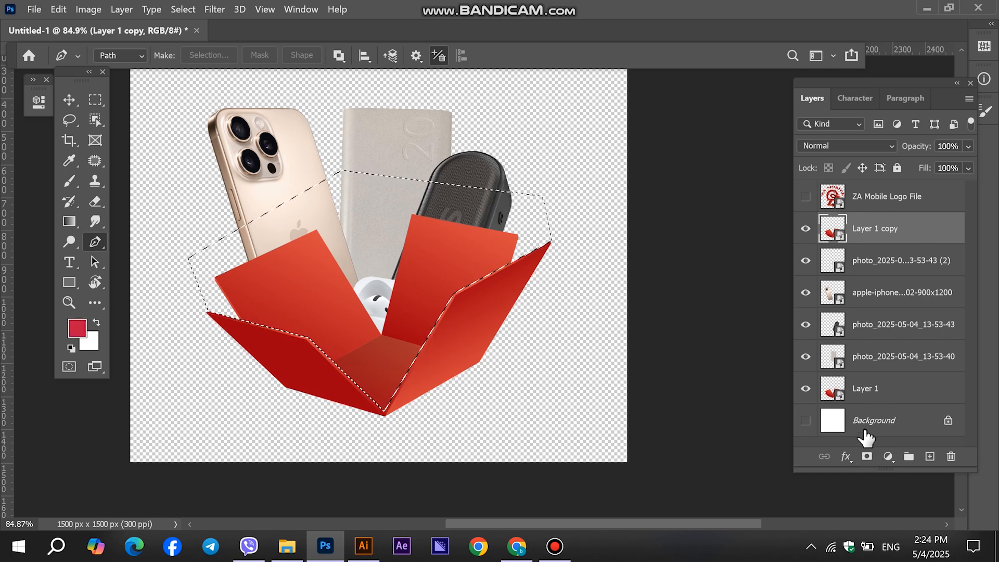
click(867, 456)
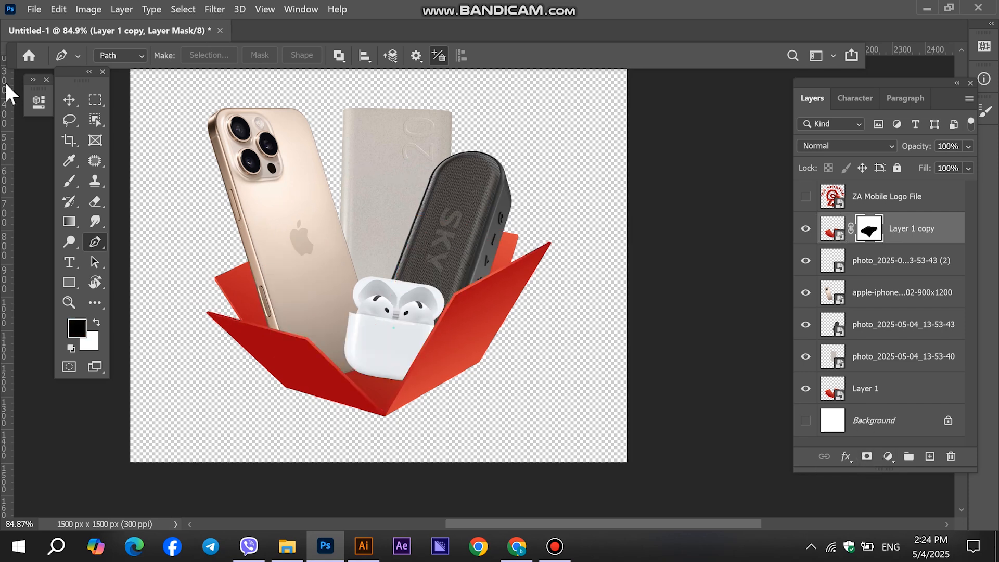
Step: Convert the masked Layer 1 copy to a smart object and link it with Layer 1
click(66, 99)
right_click(923, 230)
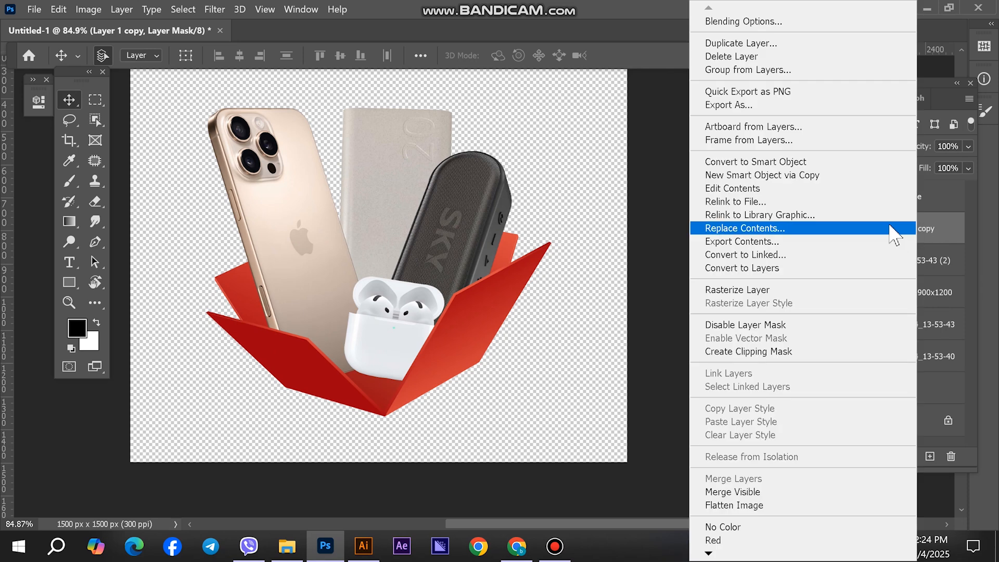
click(884, 161)
ctrl+click(897, 398)
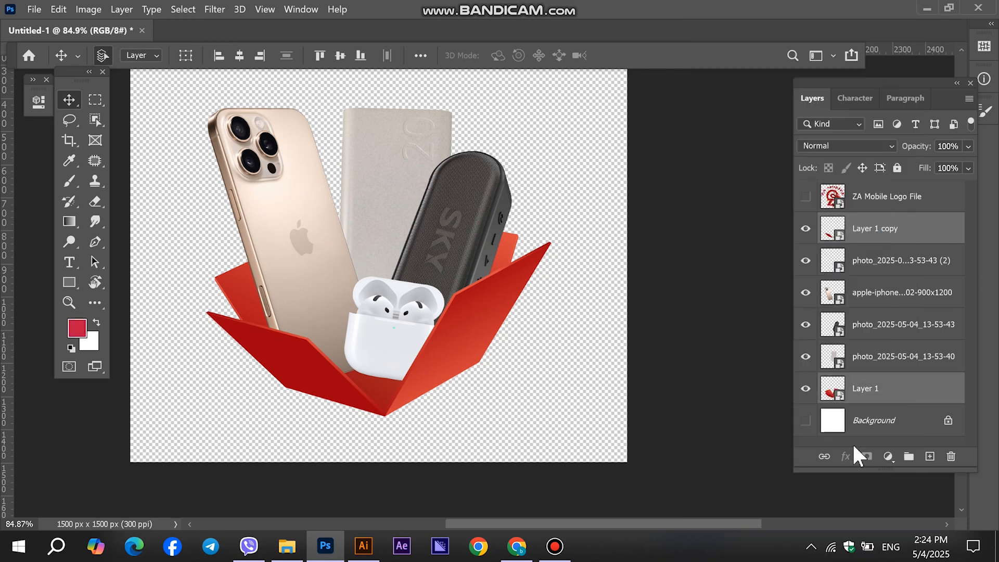
click(823, 461)
click(719, 282)
Step: Scale the iPhone image down to about 57.6% so it sits lower in the box
scroll(730, 276, down, 2)
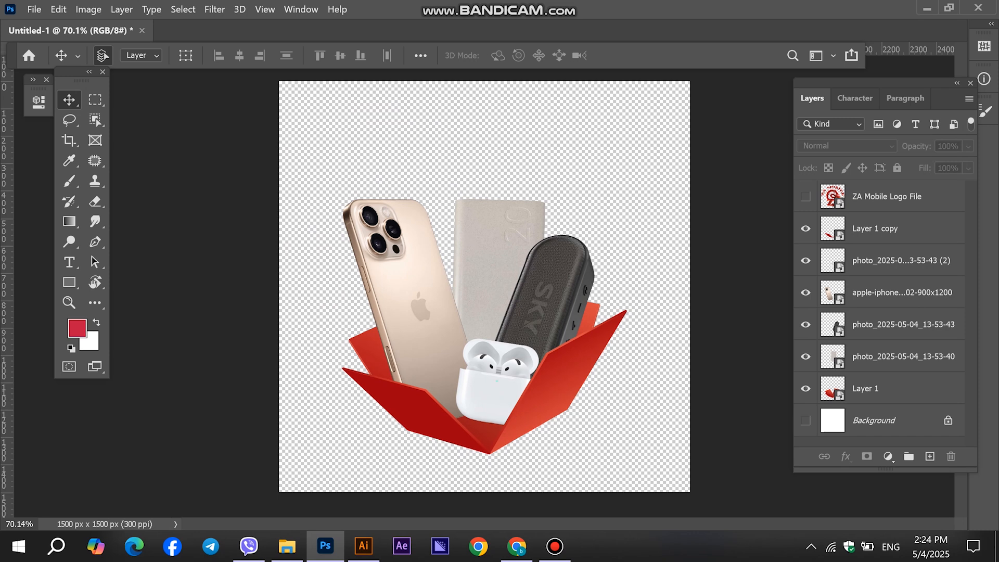
scroll(512, 331, up, 2)
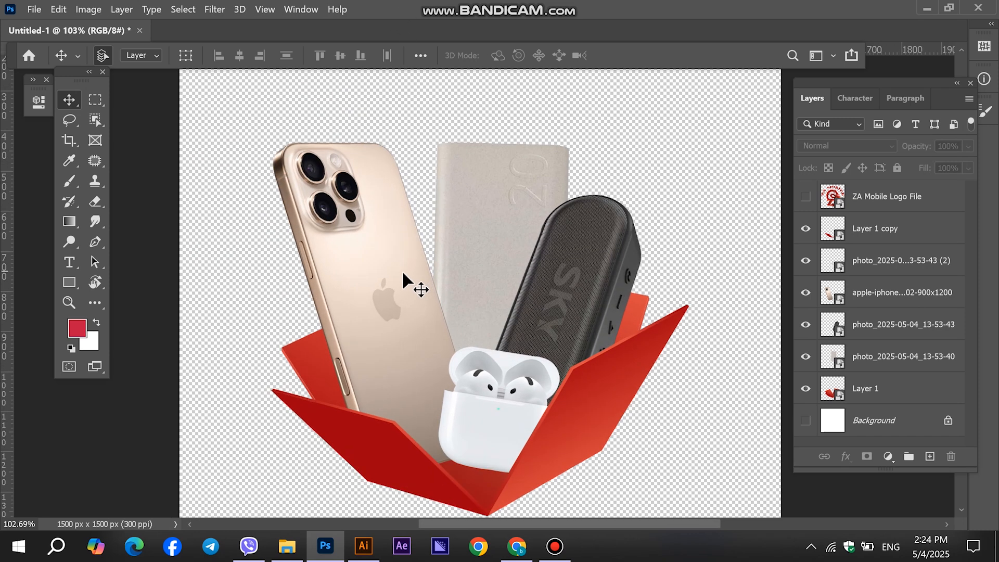
click(403, 289)
key(ctrl+t)
drag(382, 115, 419, 156)
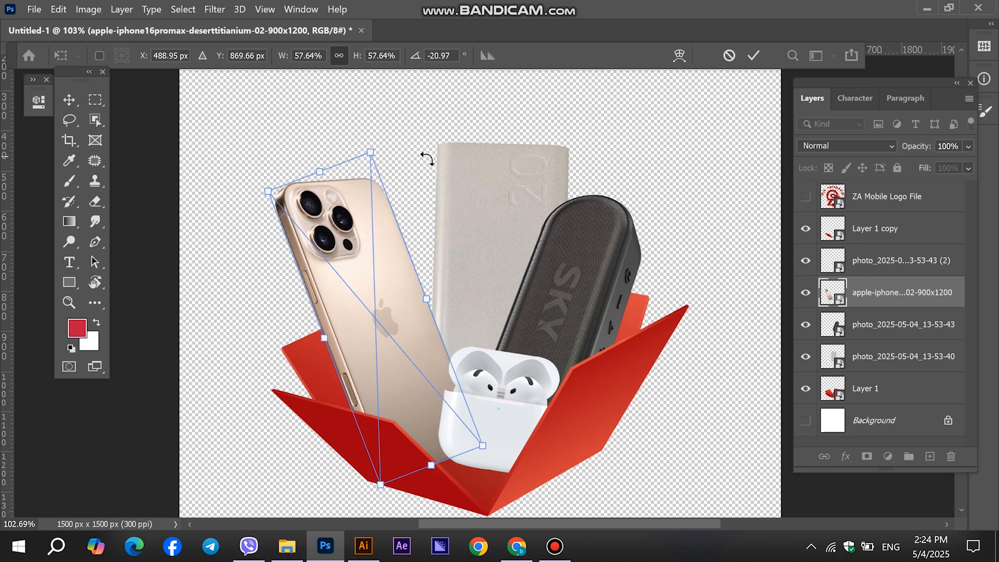
key(Return)
Step: Scale down the power bank and reposition it between the phone and the speaker
click(513, 201)
key(ctrl+t)
drag(573, 118, 557, 167)
drag(523, 217, 500, 240)
key(Return)
Step: Fine-tune the positions of the speaker, the iPhone and the power bank inside the box
drag(593, 273, 602, 274)
click(371, 301)
mouse_move(370, 308)
mouse_down()
mouse_move(381, 292)
mouse_move(380, 310)
mouse_move(389, 299)
mouse_move(376, 296)
mouse_up()
drag(516, 193, 512, 201)
Step: Resize the AirPods image and move it slightly lower, centred at the front of the box
drag(507, 402, 498, 404)
key(ctrl+t)
drag(580, 317, 572, 294)
key(Return)
mouse_move(483, 416)
mouse_down()
mouse_move(475, 424)
mouse_move(484, 430)
mouse_up()
Step: Select all the product and box layers together, enlarge them slightly and reposition the group on the canvas
scroll(489, 417, down, 2)
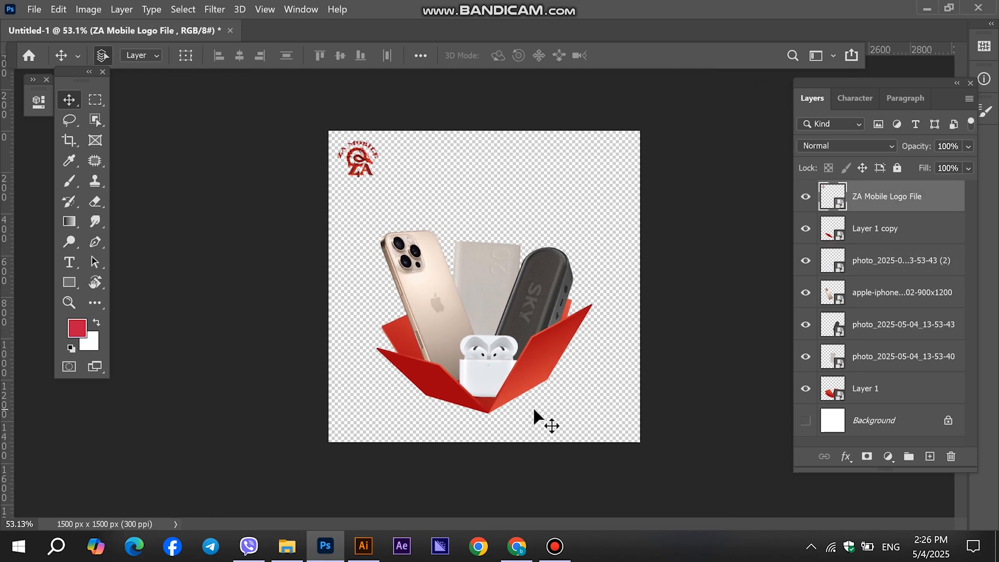
drag(534, 410, 438, 270)
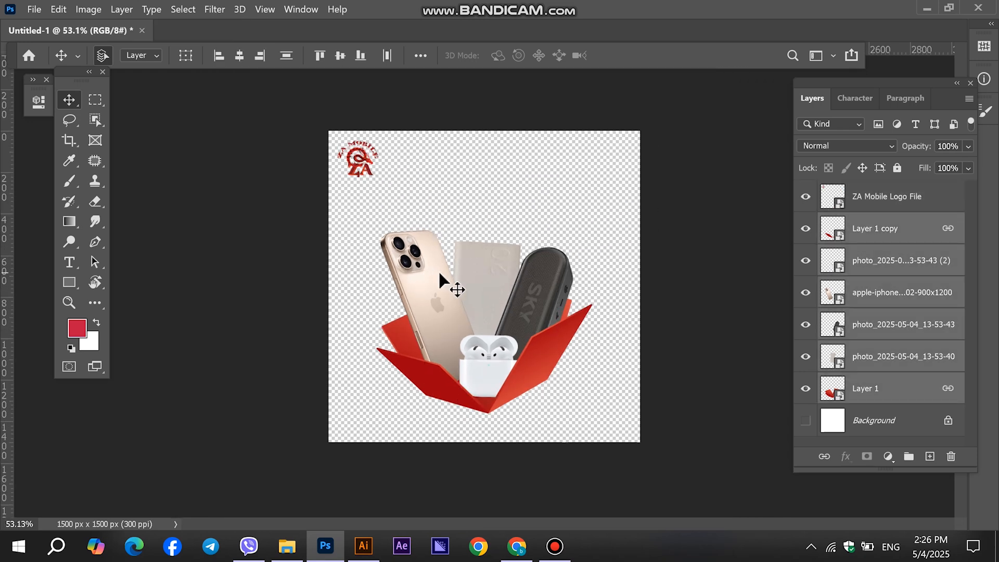
key(ctrl+t)
drag(596, 413, 612, 418)
drag(644, 343, 627, 330)
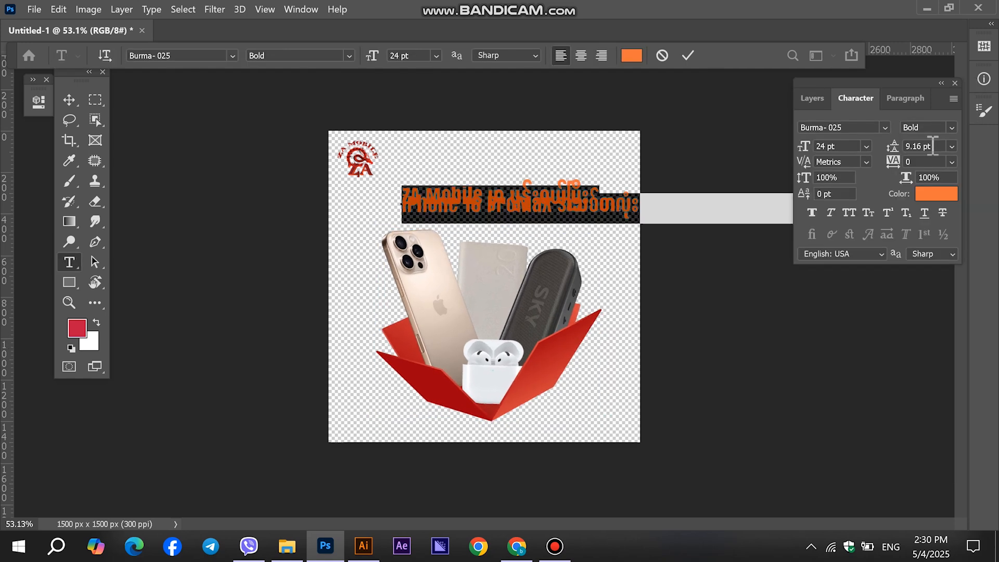
Step: Set the headline's leading to 30 pt and scale the text down to about 16.83 pt, placing it above the products
click(933, 146)
scroll(932, 145, up, 20)
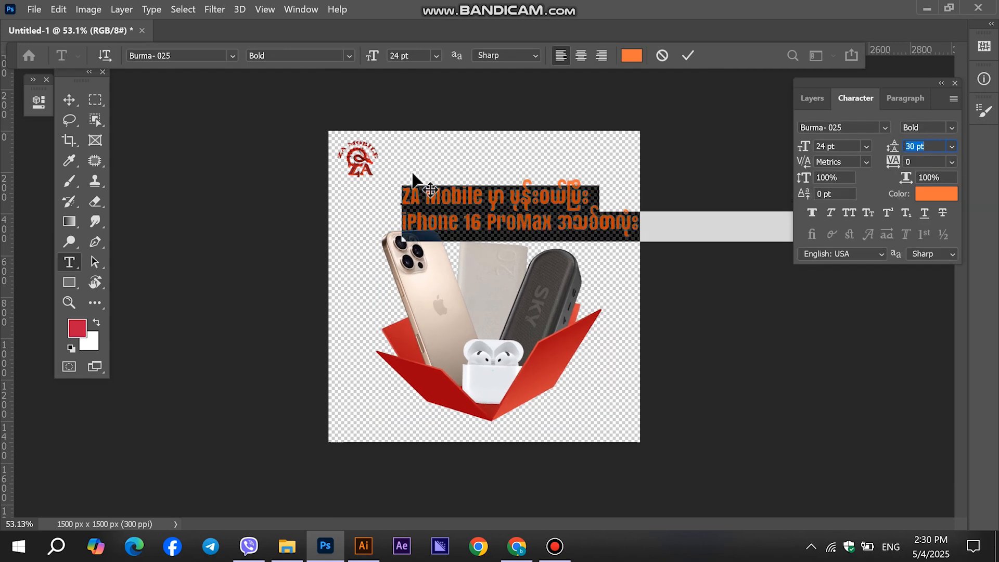
click(69, 99)
key(ctrl+t)
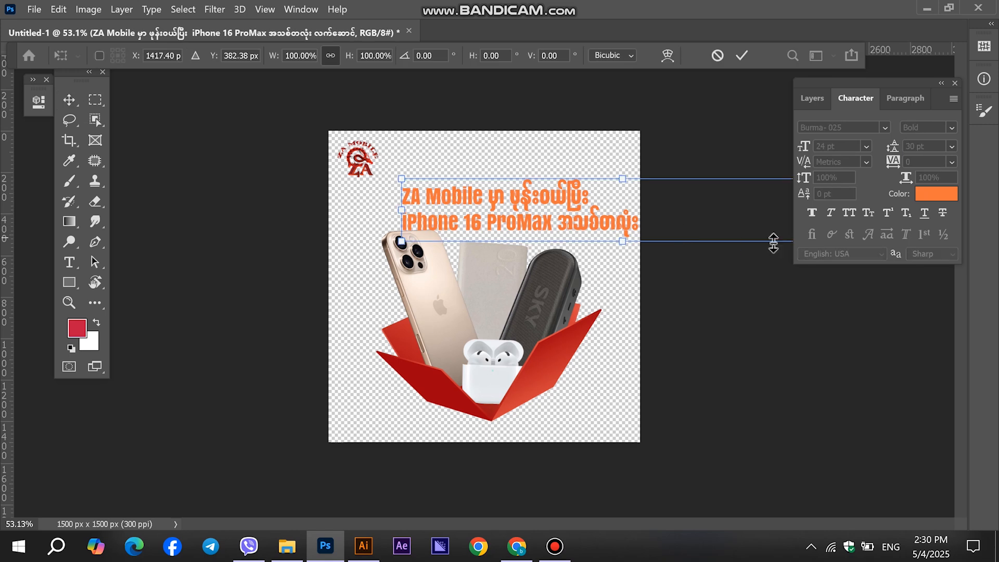
drag(660, 204, 529, 192)
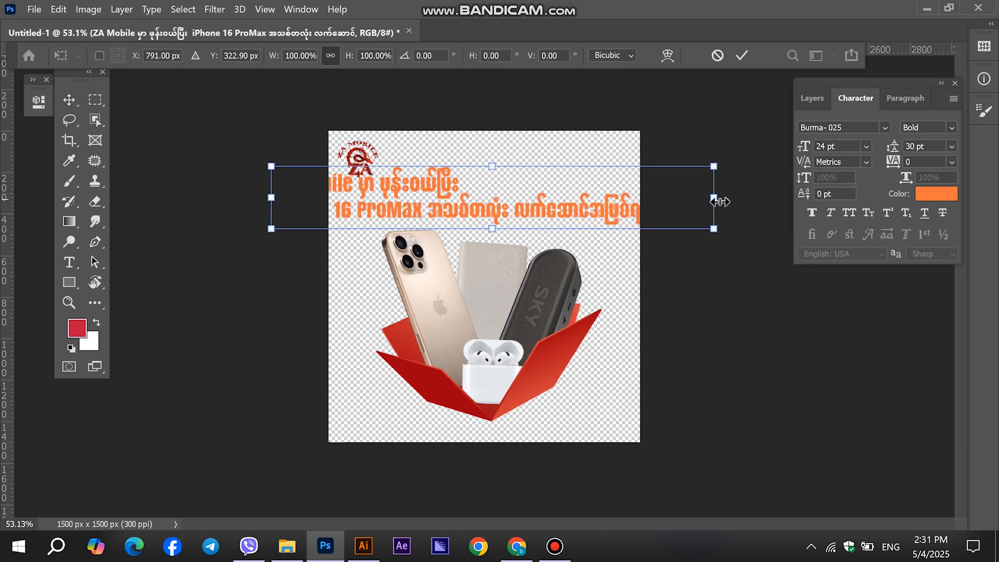
drag(714, 198, 582, 198)
drag(470, 208, 557, 210)
key(Return)
Step: Break the headline's second line after "အသစ်တလုံး" and centre-align the whole text
click(69, 261)
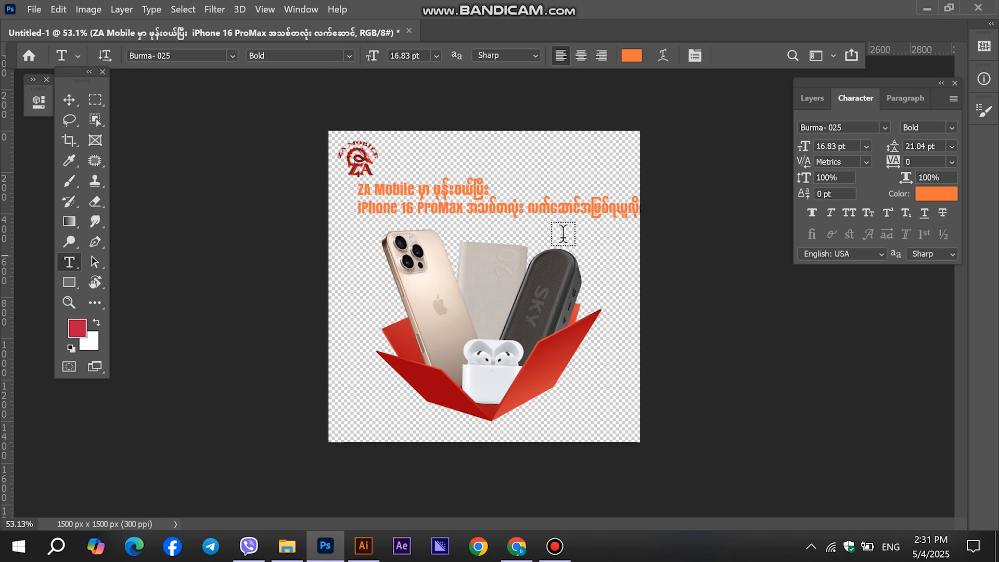
click(527, 201)
key(Return)
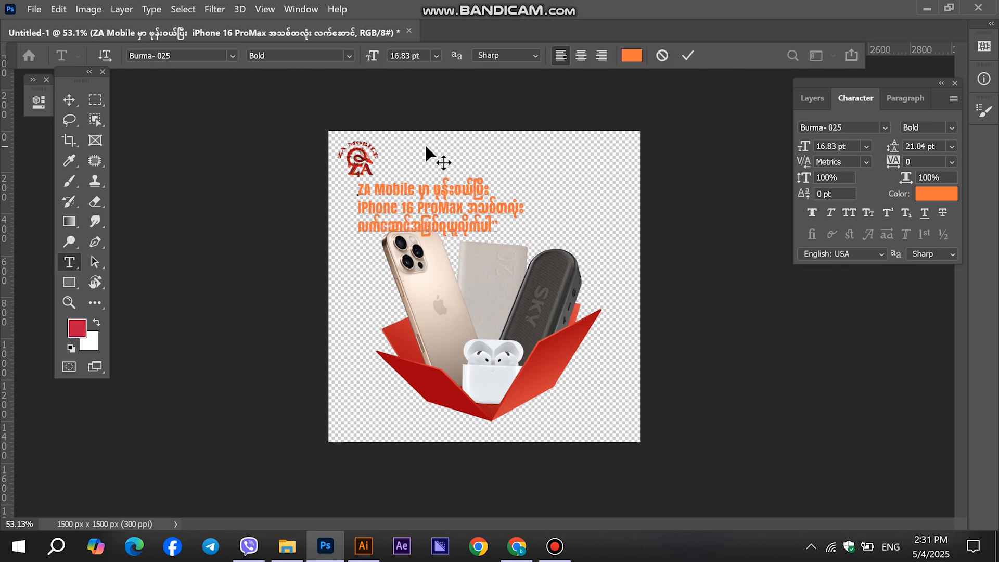
key(ctrl+a)
click(581, 55)
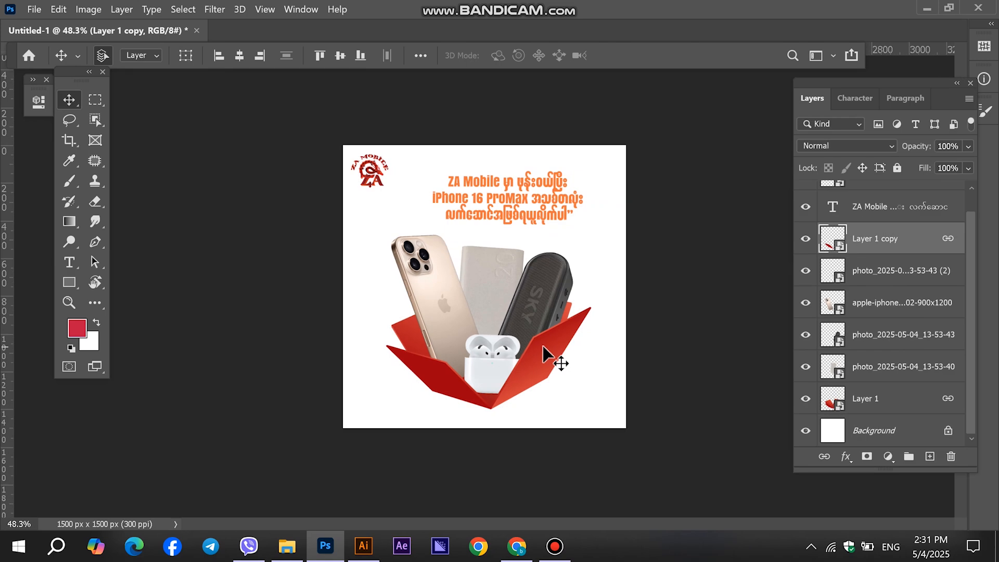
Step: Enlarge the linked red box layers slightly around the products
key(ctrl+t)
drag(593, 348, 567, 364)
key(Return)
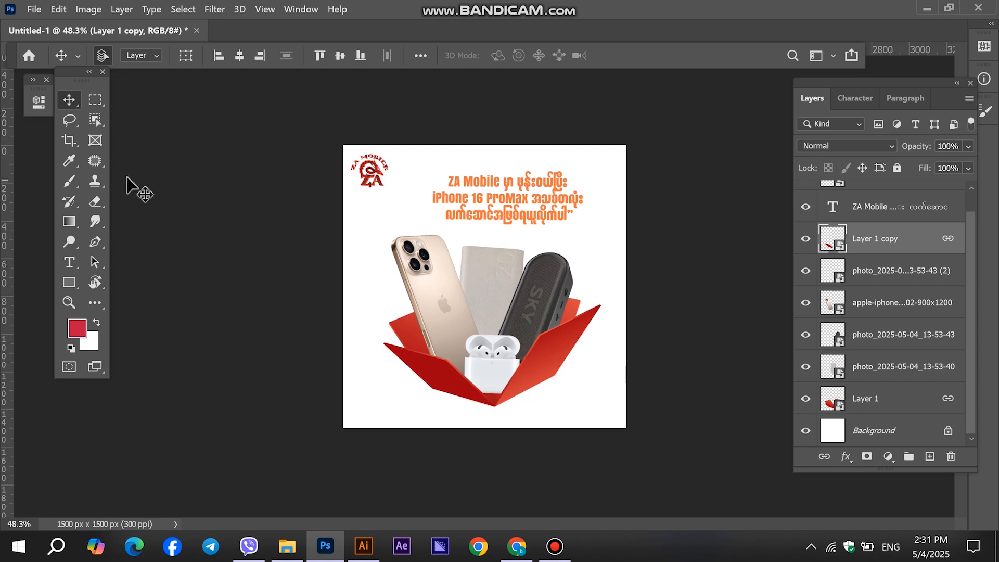
Step: Sample a dark red from the ZA Mobile logo as the foreground colour
click(67, 164)
scroll(309, 205, up, 15)
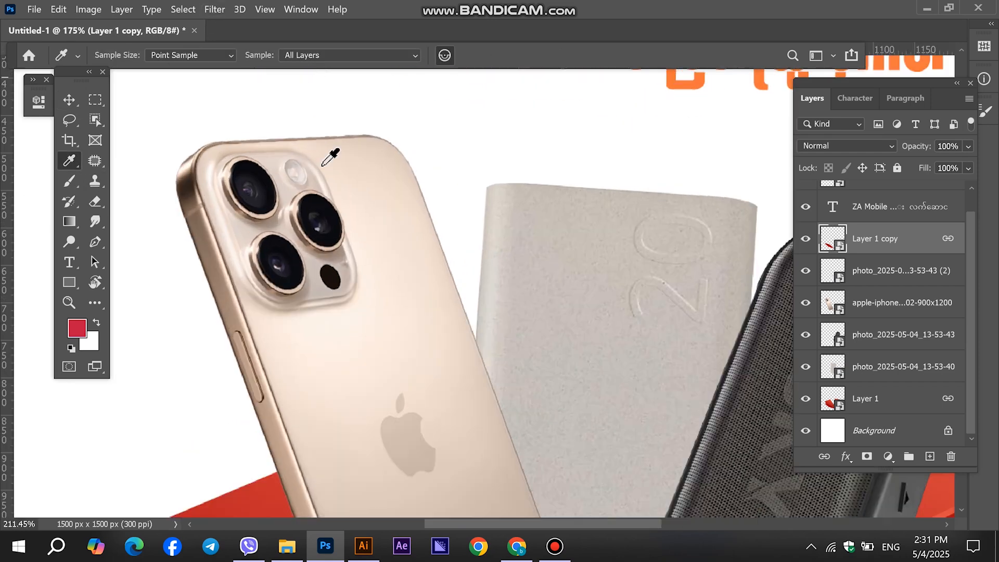
drag(289, 243, 654, 558)
drag(458, 226, 638, 296)
click(656, 276)
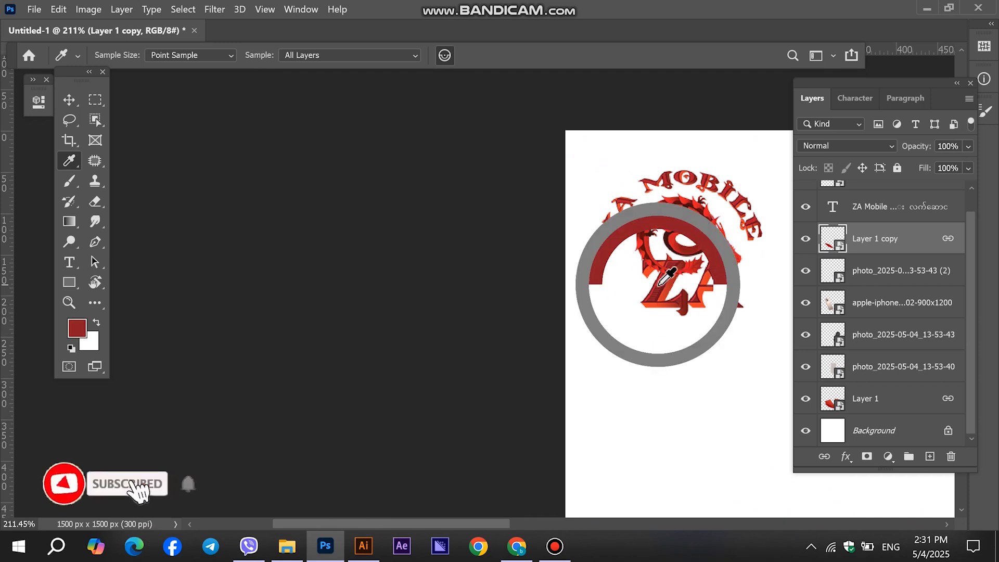
Step: Add a Solid Color fill layer in the sampled dark red and send it directly above the Background layer
scroll(424, 290, down, 7)
click(888, 456)
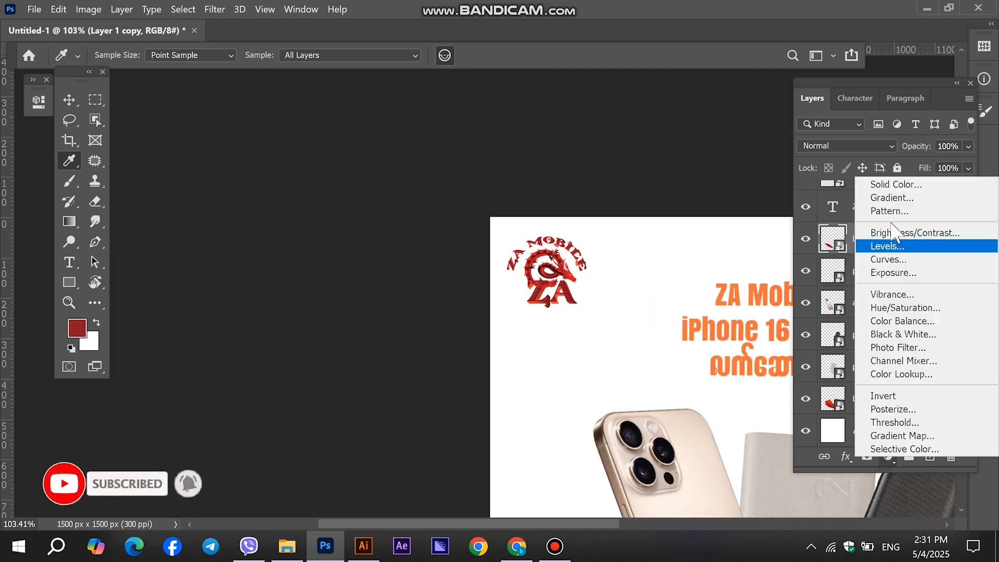
click(894, 185)
click(947, 193)
scroll(919, 240, down, 2)
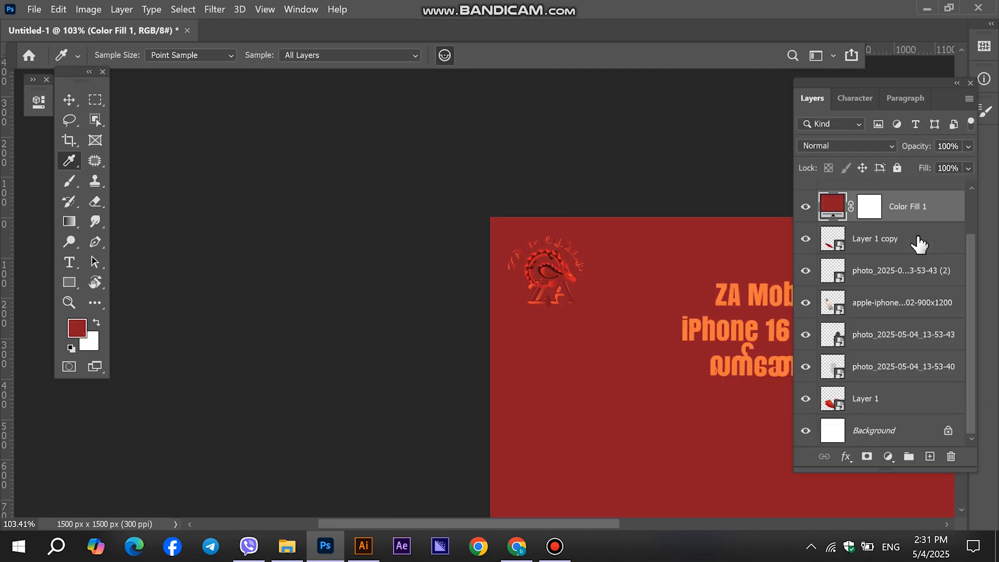
key(ctrl+shift+bracketleft)
scroll(346, 286, down, 3)
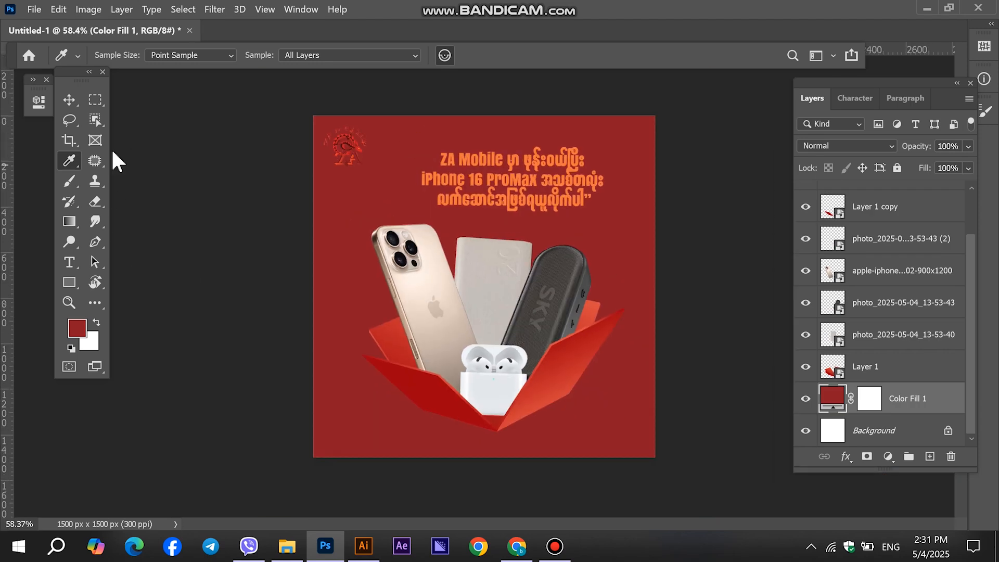
Step: Recolour the solid fill layer with a darker red sampled from the logo
click(69, 100)
scroll(620, 345, up, 3)
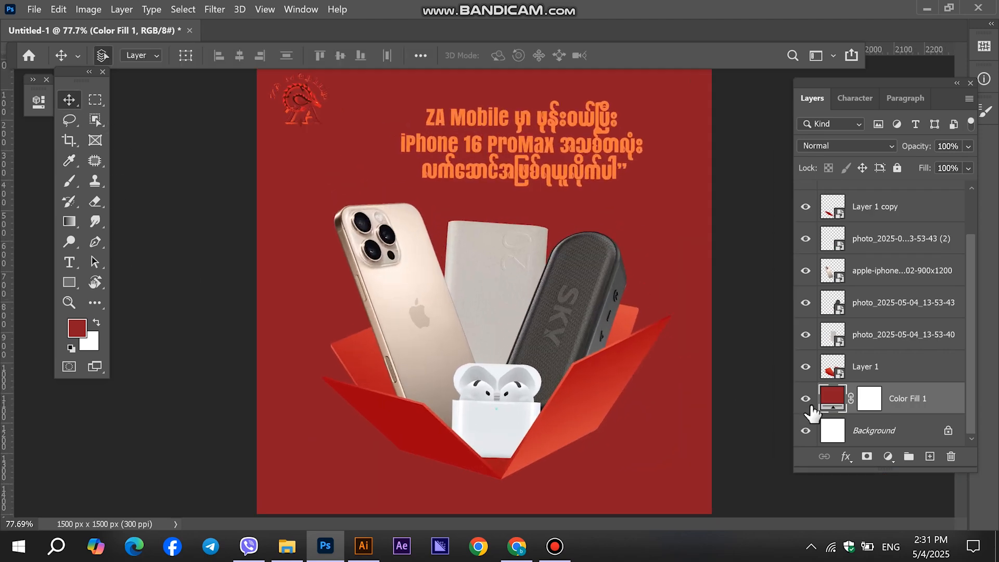
double_click(837, 414)
click(321, 103)
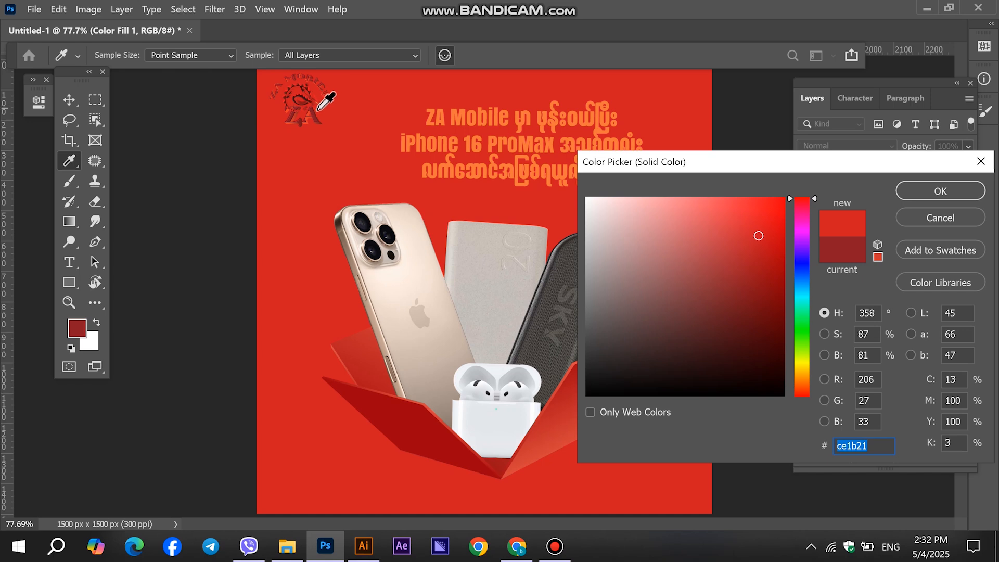
drag(314, 112, 296, 128)
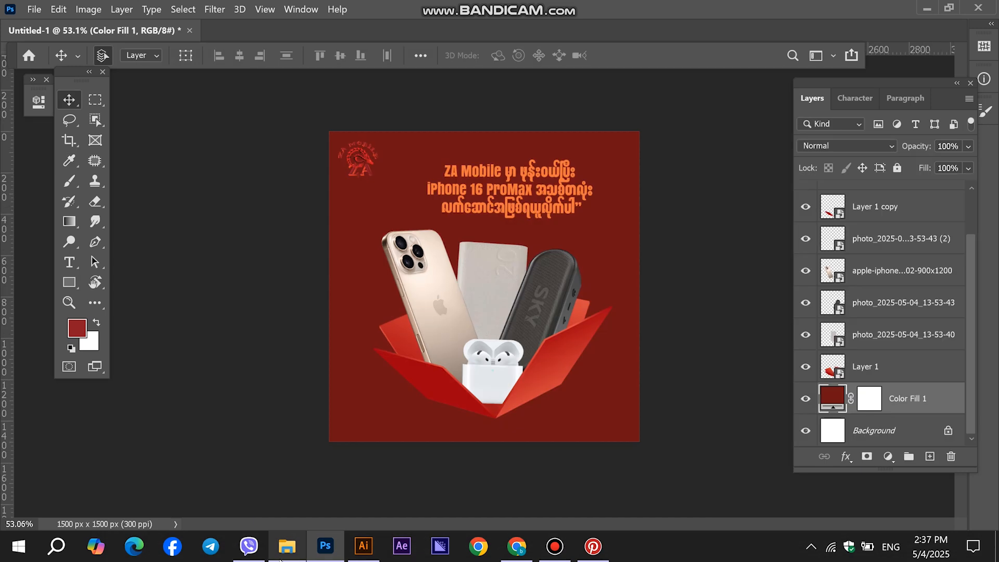
Step: Place the orange-red city background image above the colour fill layer and stretch it to the canvas's full width
click(286, 547)
drag(286, 382, 576, 354)
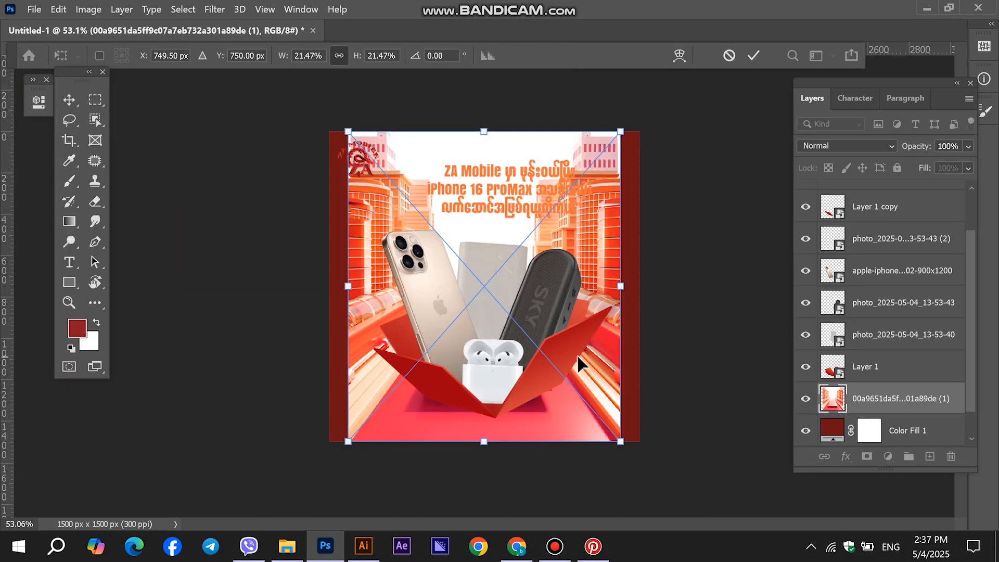
drag(626, 284, 646, 285)
key(Return)
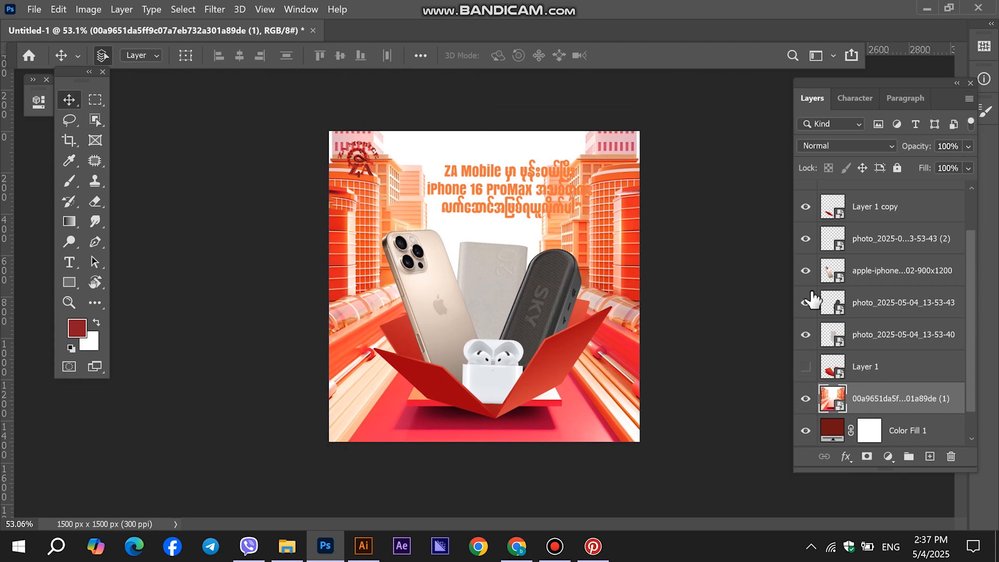
Step: Hide the product and box layers to inspect the background's platform, and show them again
drag(806, 207, 806, 366)
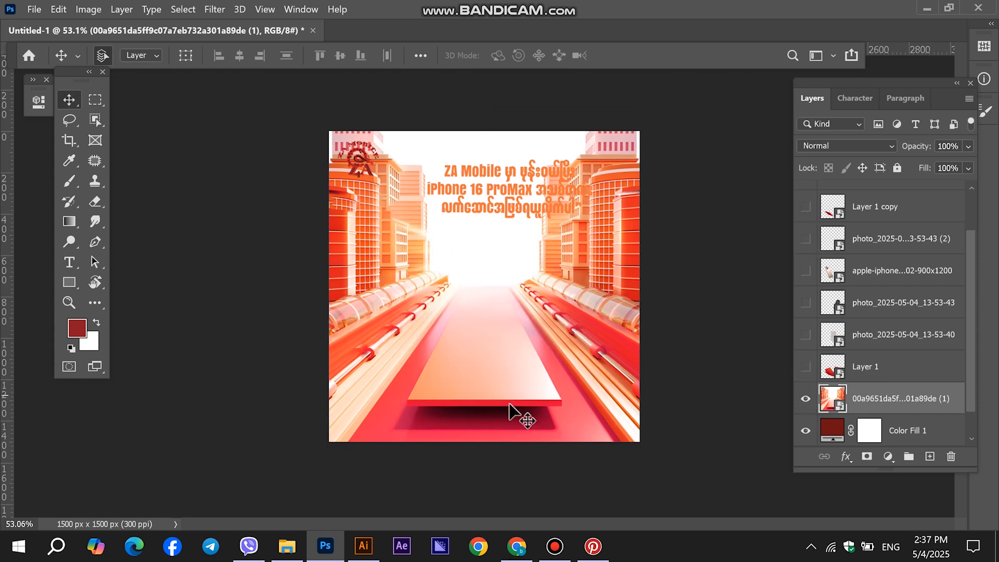
scroll(510, 411, up, 3)
drag(804, 354, 816, 235)
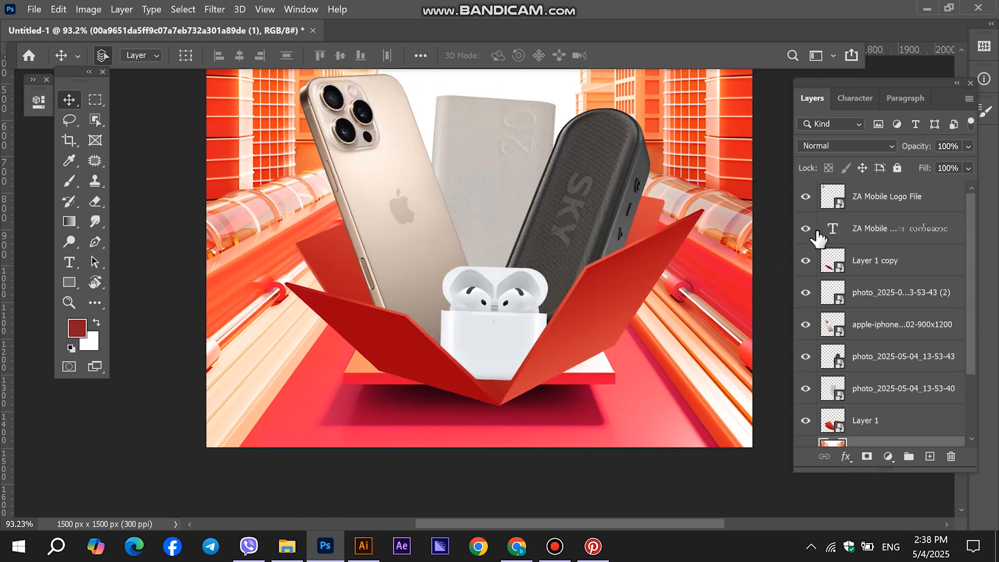
Step: Adjust the city background image's placement behind the box, undo the stray move of the box, and reselect the background layer
scroll(575, 296, down, 4)
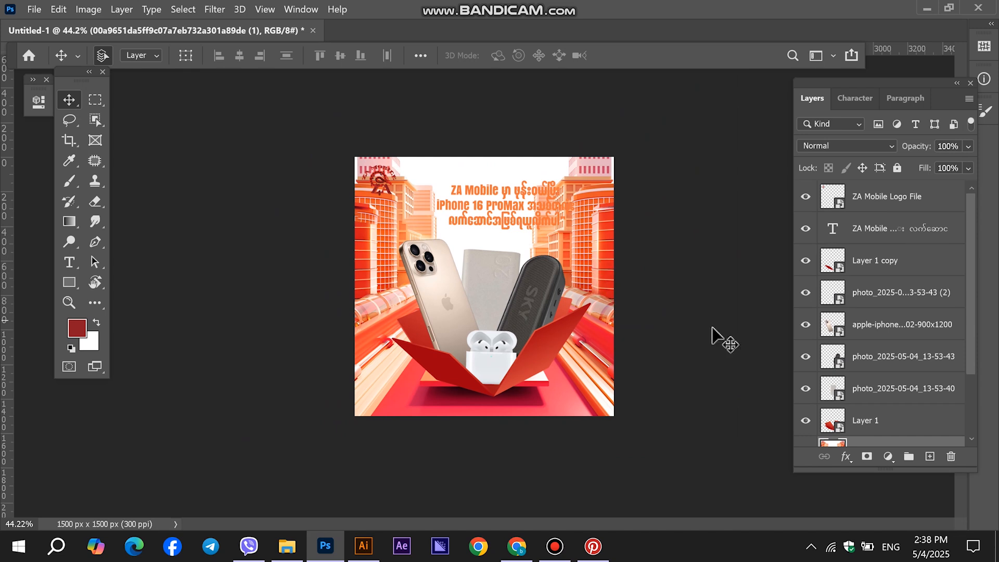
scroll(827, 354, down, 3)
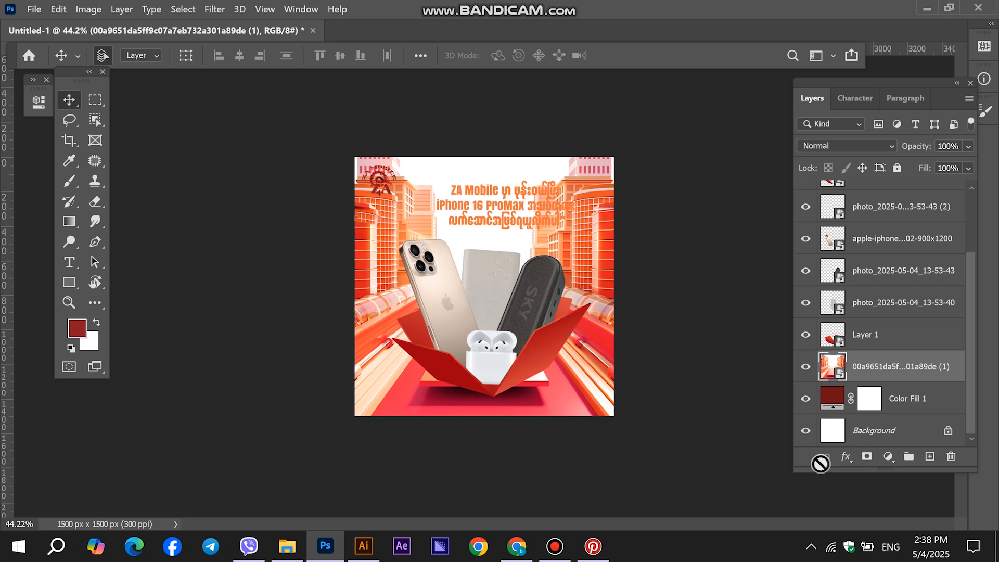
drag(615, 411, 601, 394)
drag(524, 355, 527, 379)
key(ctrl+z)
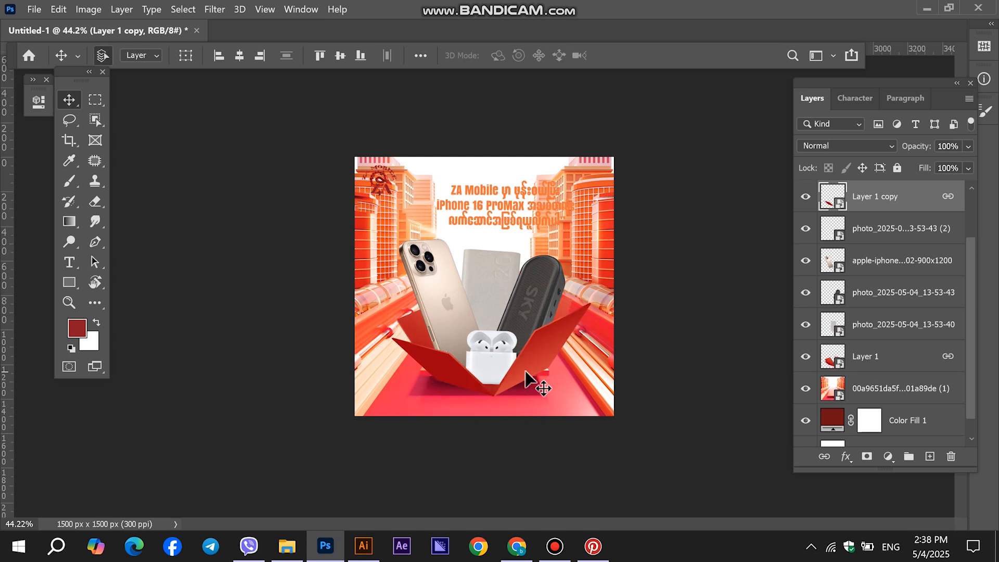
click(906, 389)
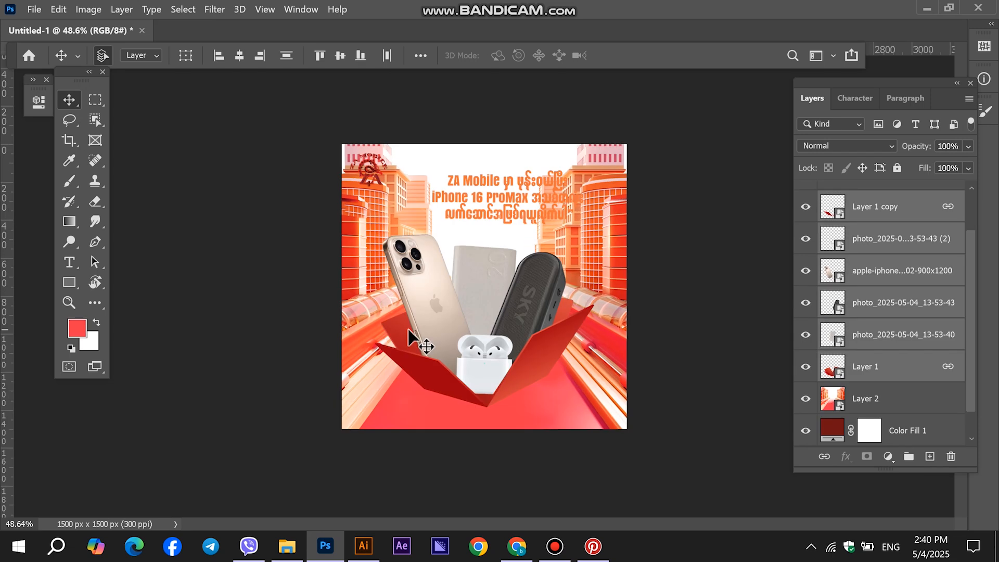
Step: Nudge the box and all the products together slightly up and to the right, and deselect them
key(Up)
key(Up)
key(Up)
key(Up)
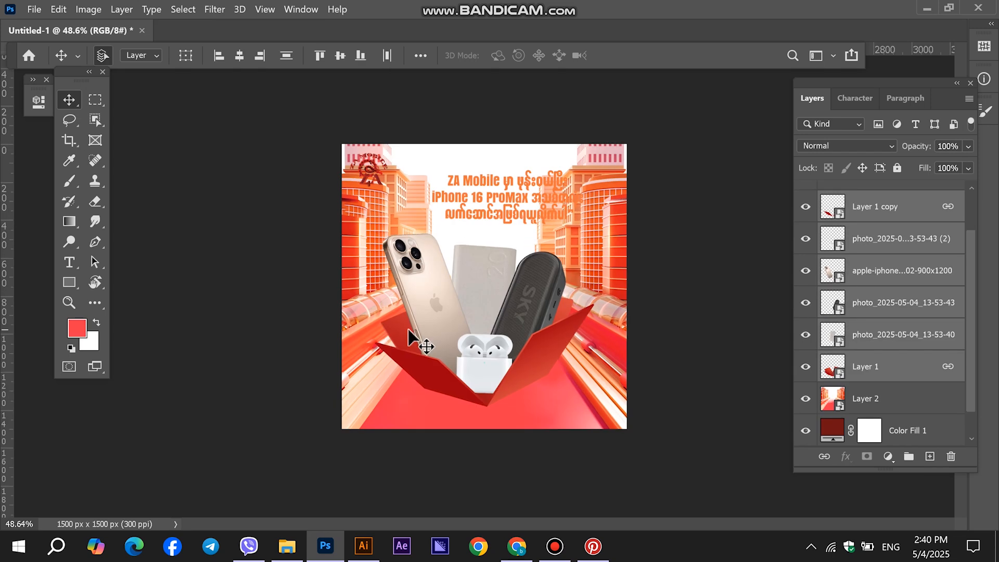
key(Right)
key(Right)
key(Up)
key(Up)
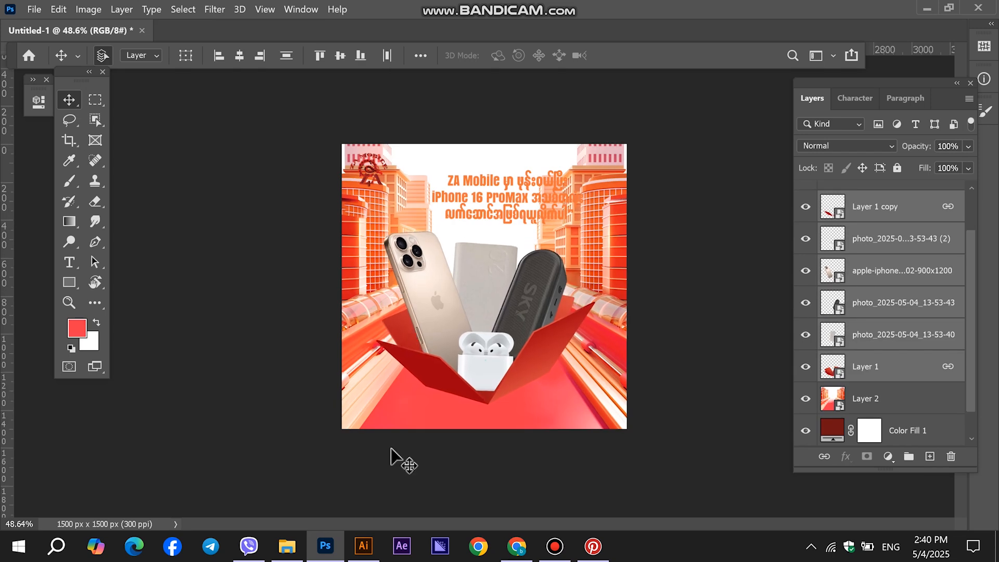
click(706, 384)
Step: Draw a rectangle about 1505 × 143 px along the canvas's bottom edge and round its corners to 60 px
click(64, 283)
drag(341, 406, 628, 431)
drag(213, 257, 253, 258)
Step: Remove the bottom rectangle's stroke and fill it with white
click(98, 195)
click(81, 223)
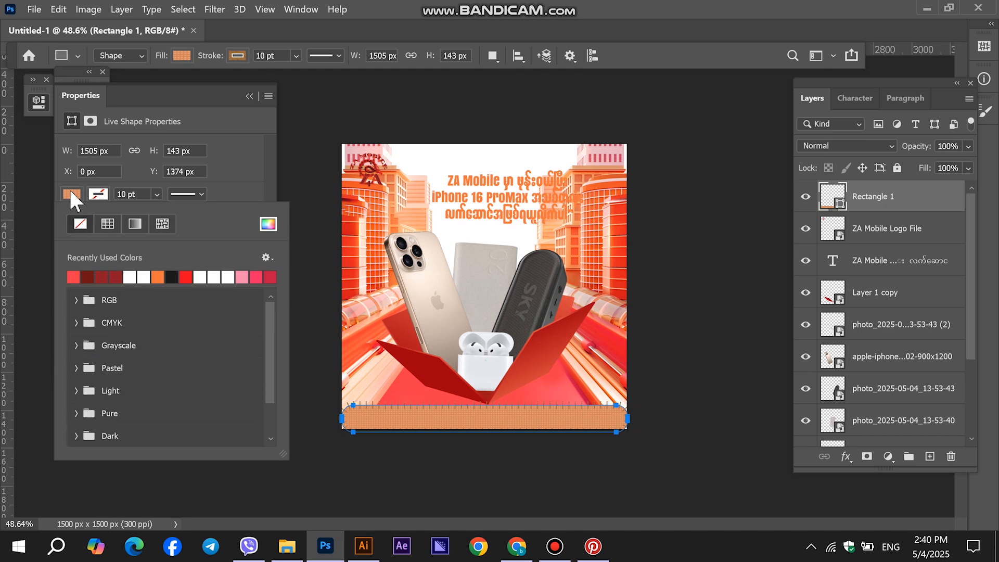
click(79, 224)
click(130, 277)
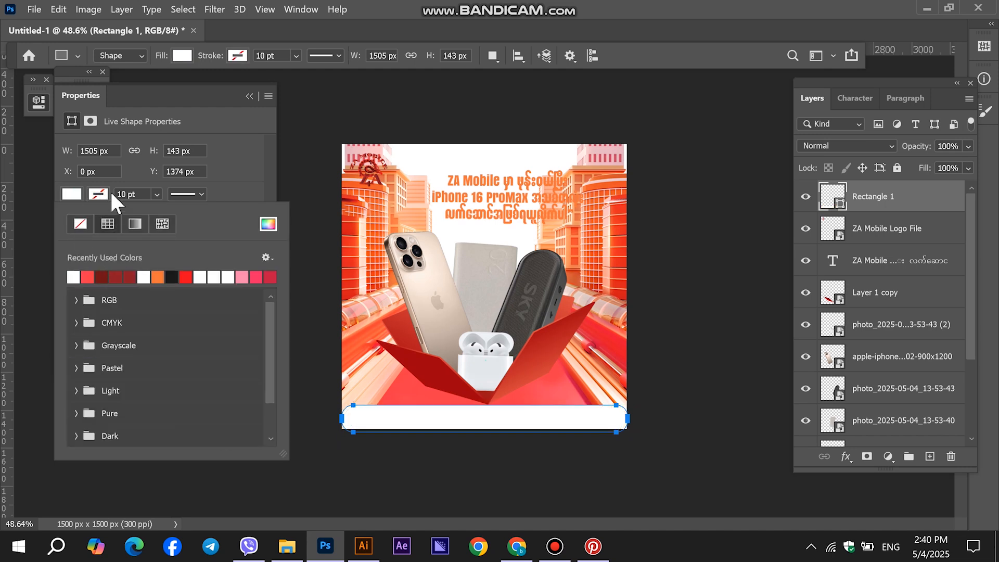
click(139, 198)
click(134, 273)
Step: Set the two bottom corner radii of the white rectangle to 0 px
mouse_move(69, 295)
mouse_down()
mouse_move(3, 318)
mouse_move(37, 349)
mouse_up()
drag(199, 295, 120, 405)
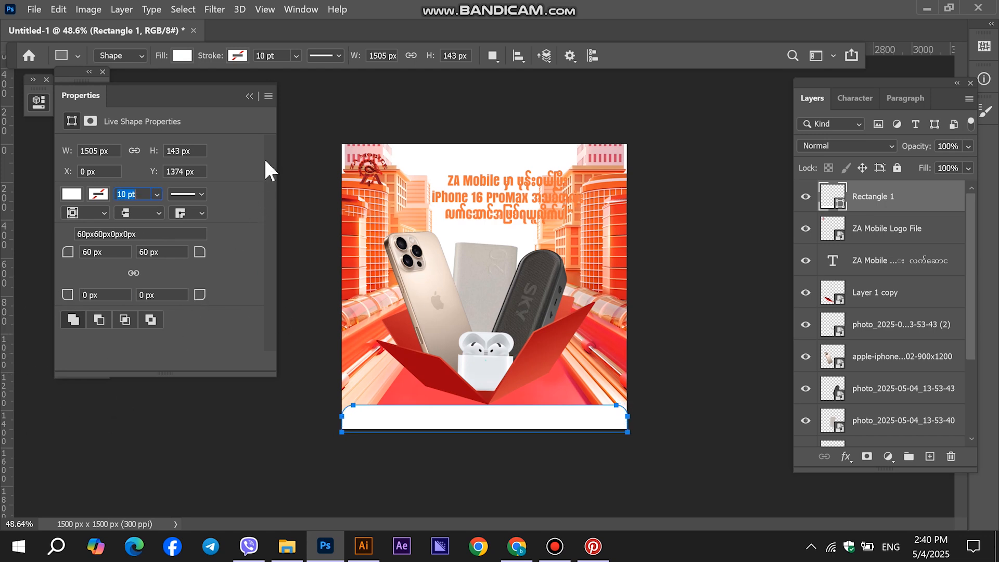
click(251, 96)
click(70, 100)
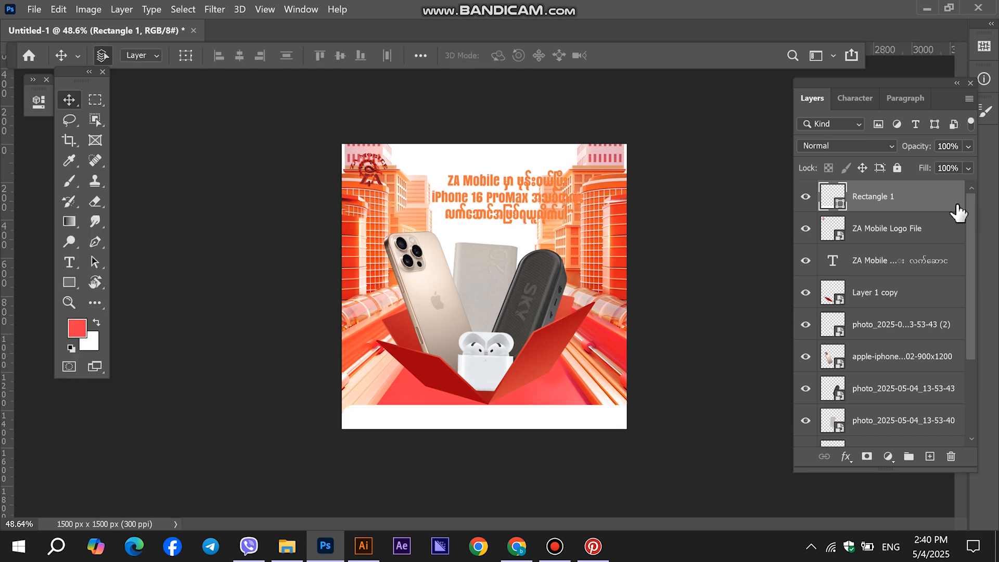
Step: Move the white rectangle layer below the box layer, directly above the city background layer, and select it
key(ctrl+shift+bracketleft)
drag(891, 432, 839, 318)
click(903, 374)
shift+click(904, 409)
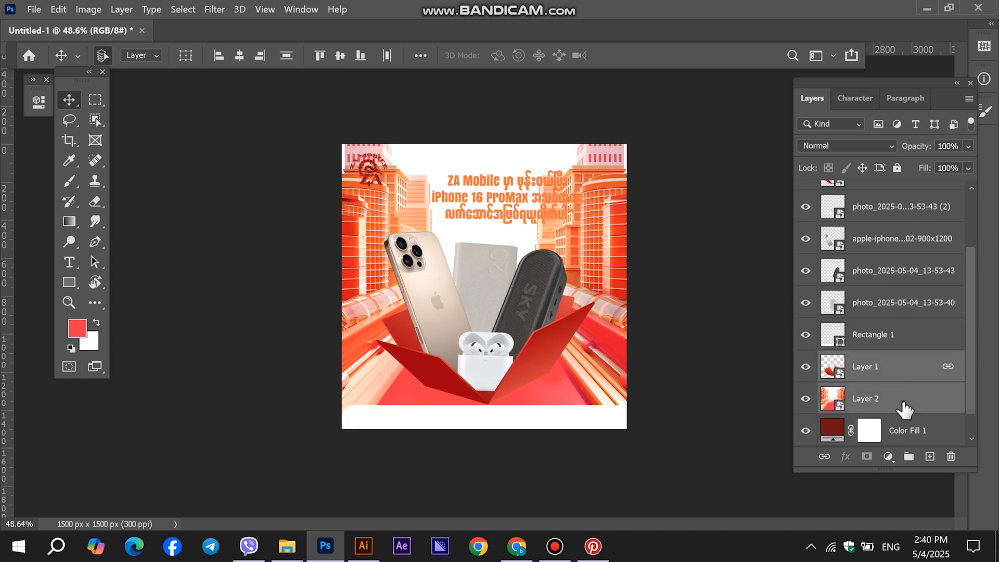
click(891, 370)
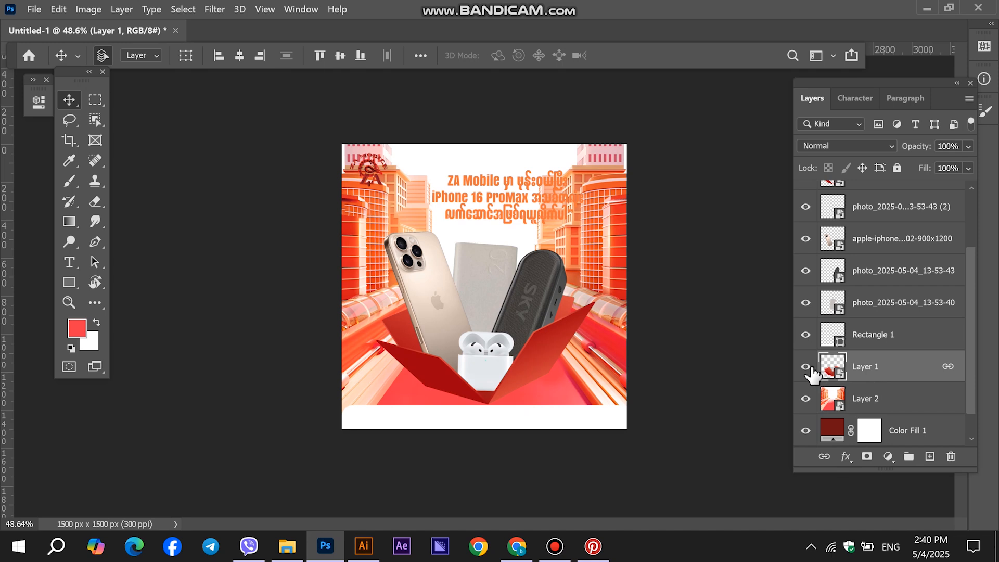
drag(828, 373, 874, 324)
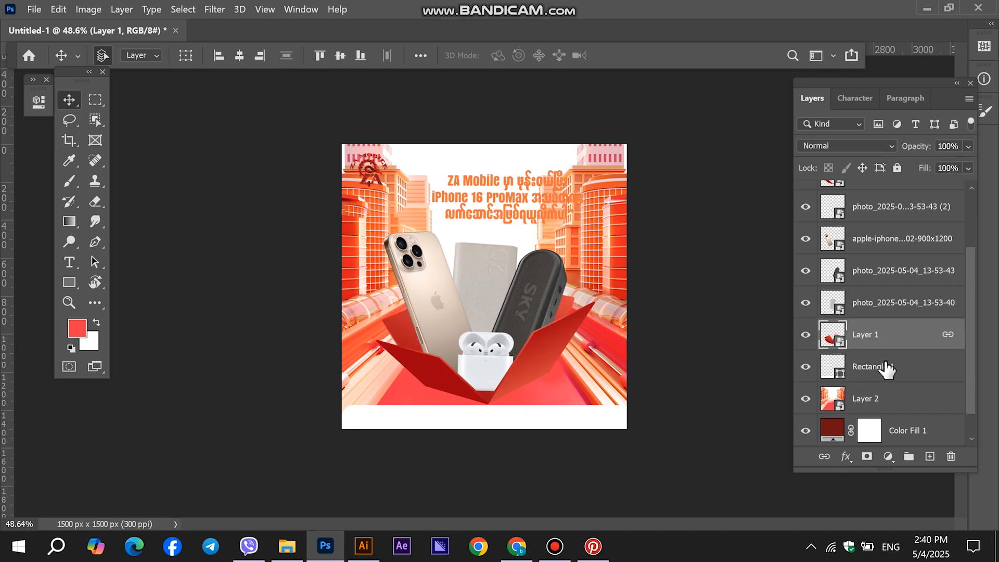
click(890, 373)
Step: Add a new layer above the rectangle and outline a shadow shape under the box with the Pen tool, converting it to a selection
scroll(658, 457, down, 1)
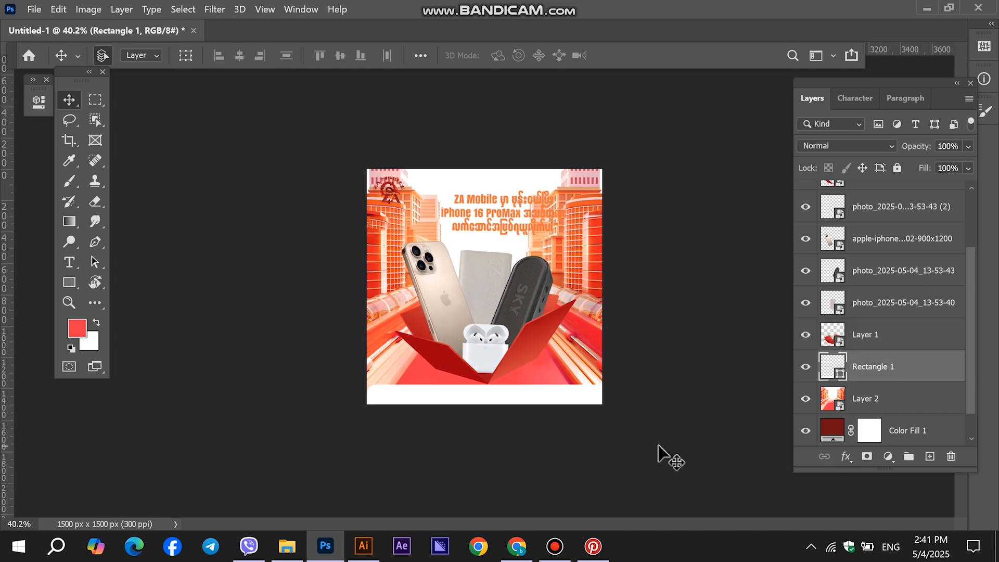
scroll(630, 453, up, 2)
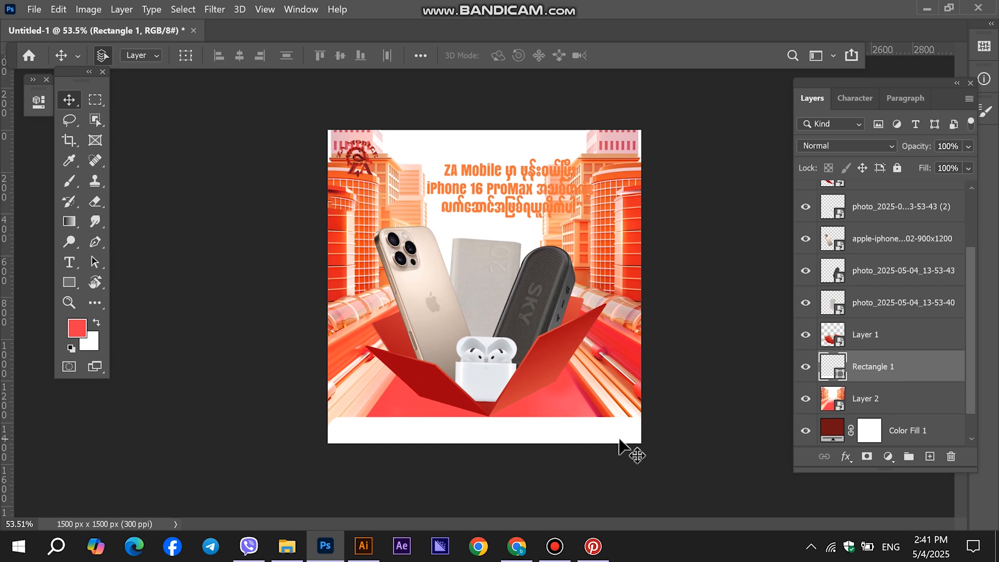
scroll(617, 436, down, 2)
click(543, 347)
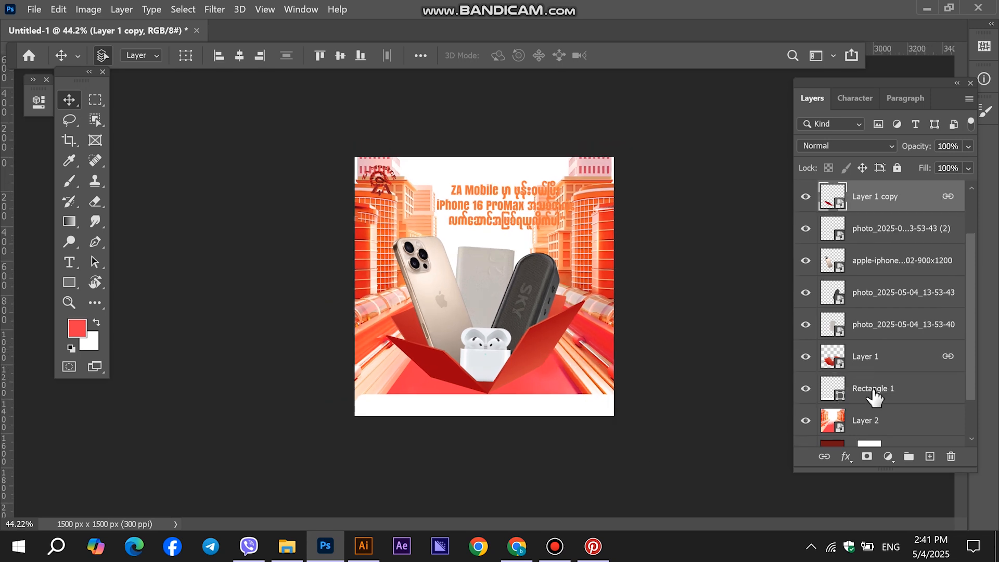
click(872, 389)
click(930, 456)
scroll(457, 424, up, 4)
key(p)
click(389, 444)
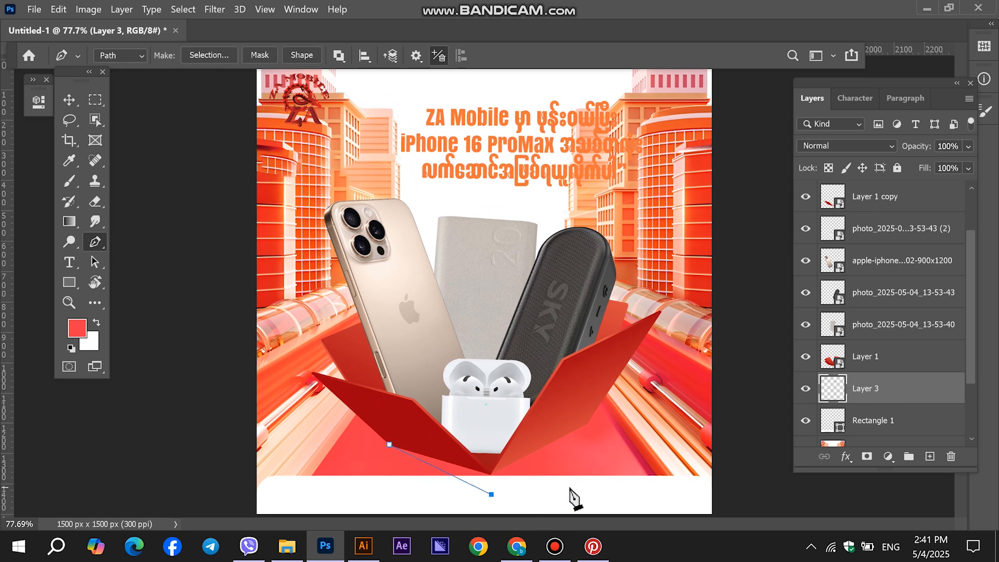
click(632, 448)
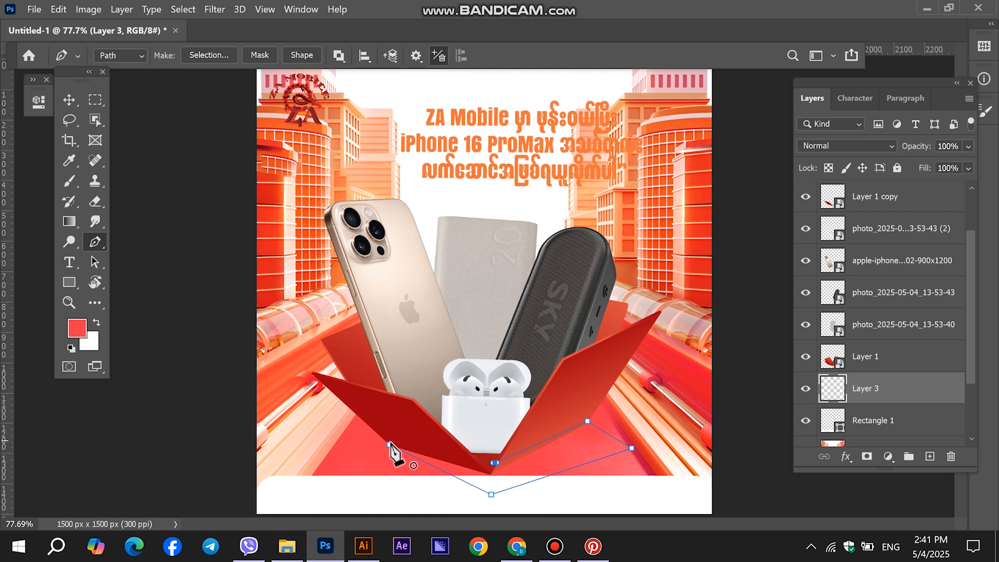
key(ctrl+Return)
Step: Fill the shadow selection with dark red sampled from the box flap, deselect, and move its layer below the white rectangle
click(70, 160)
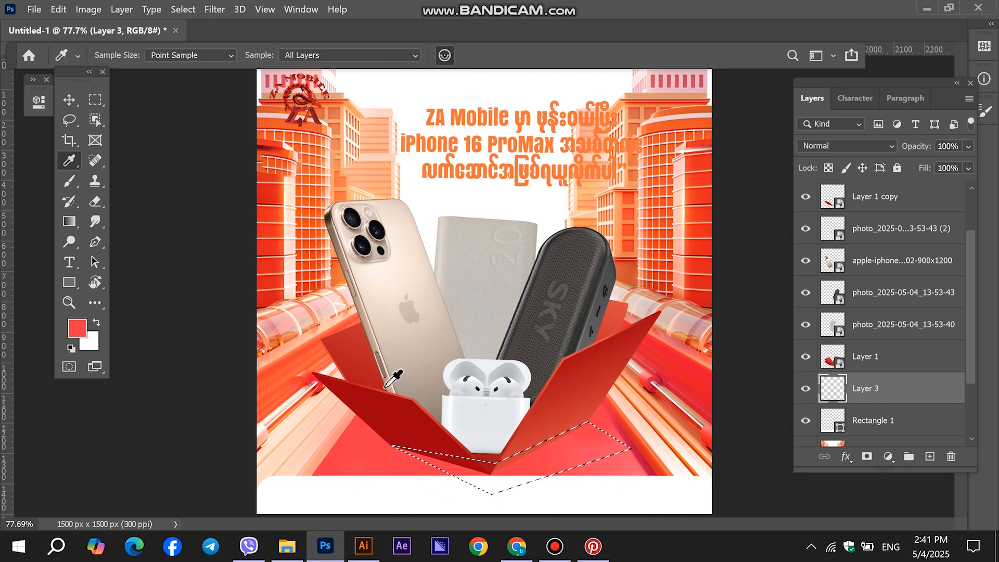
click(383, 404)
key(alt+BackSpace)
key(ctrl+d)
scroll(910, 399, down, 1)
drag(885, 357, 890, 403)
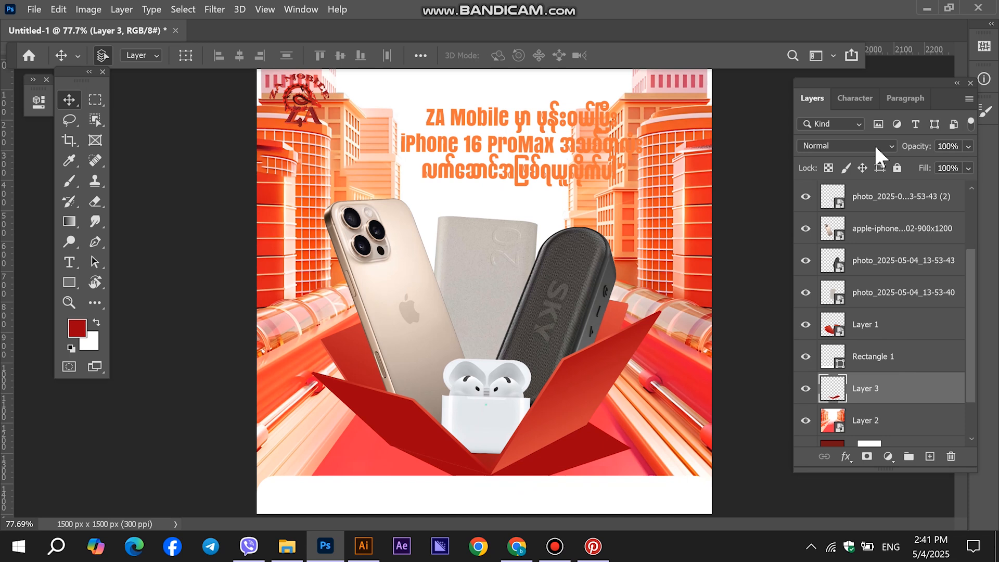
Step: Clip a new black-filled layer to the shadow shape and merge the two layers
click(930, 456)
alt+click(829, 404)
click(72, 346)
key(alt+BackSpace)
shift+click(892, 416)
right_click(891, 417)
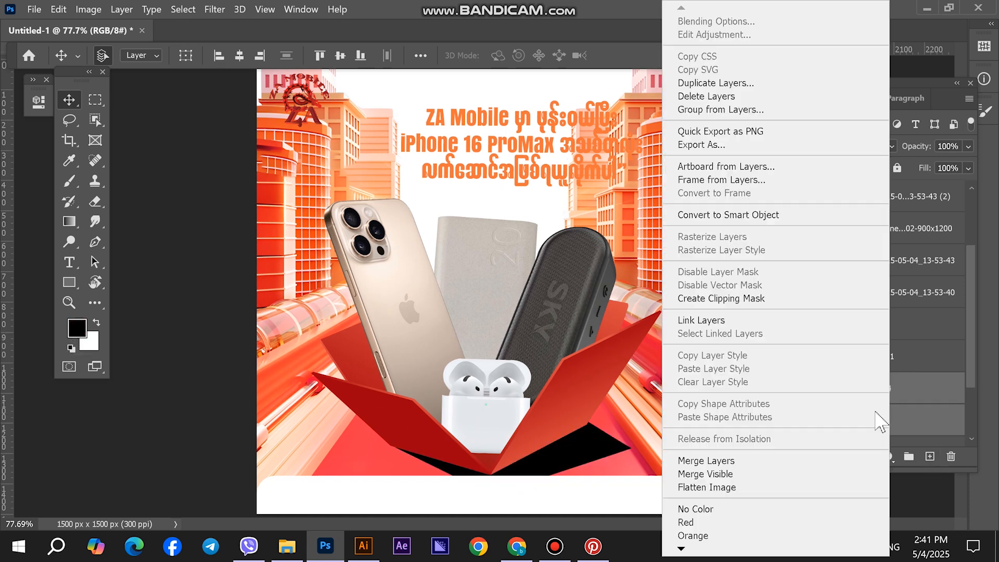
click(725, 459)
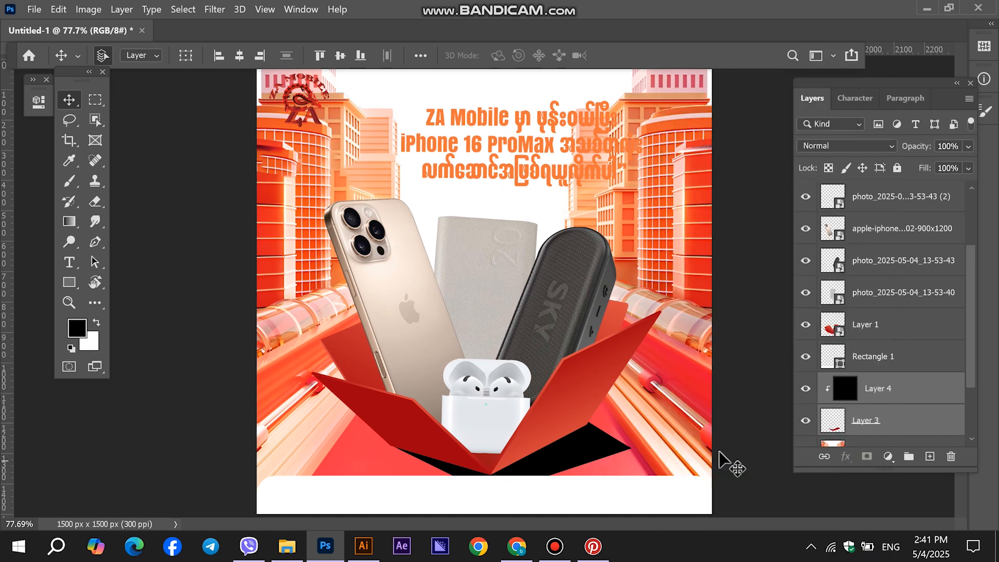
Step: Soften the black shadow under the box with a slight Gaussian Blur
click(214, 10)
mouse_move(319, 192)
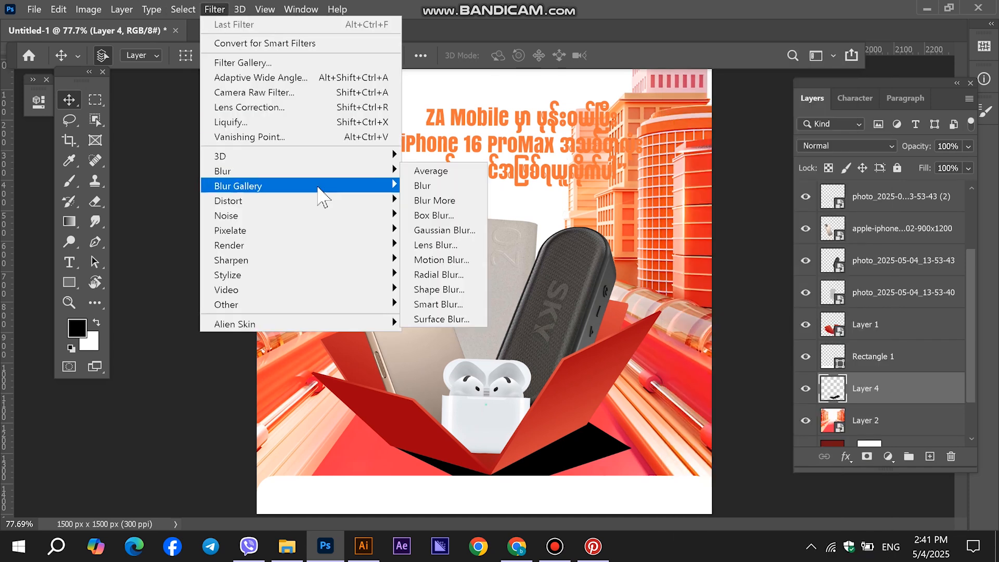
click(464, 229)
drag(711, 377, 714, 375)
click(887, 162)
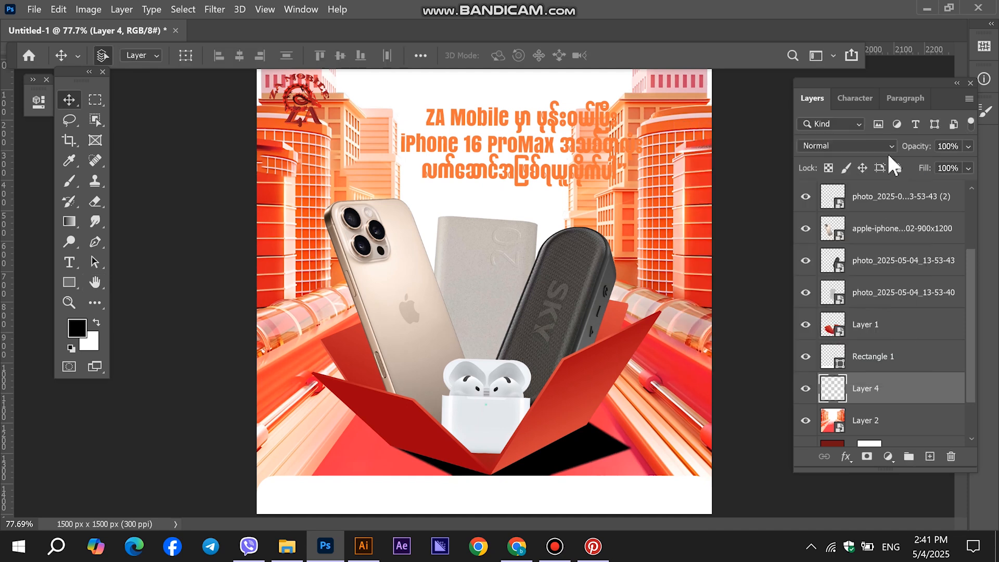
Step: Blend the shadow layer in Multiply mode at 61% opacity and add a layer mask to it
click(873, 145)
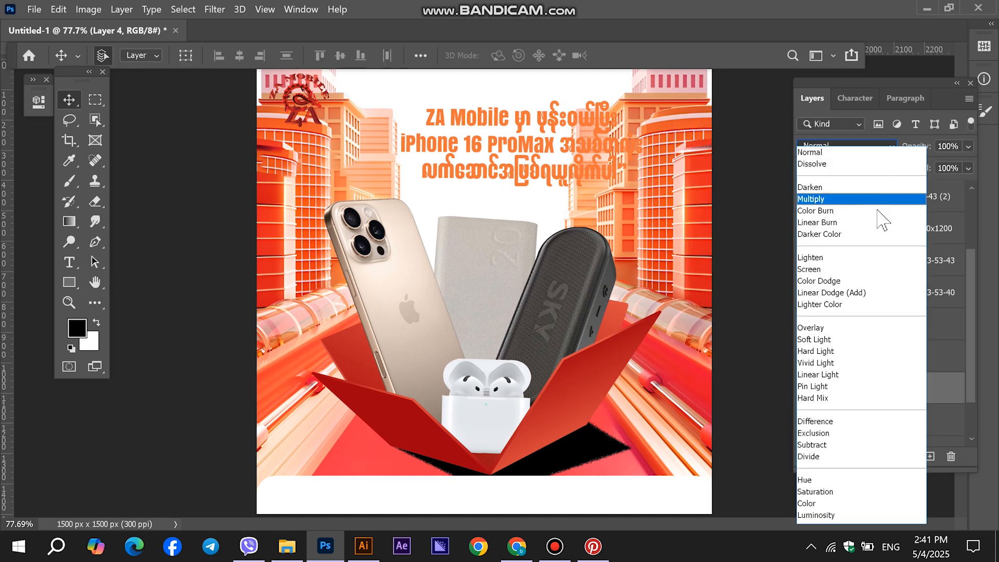
click(854, 198)
click(963, 141)
drag(942, 159, 937, 157)
click(867, 456)
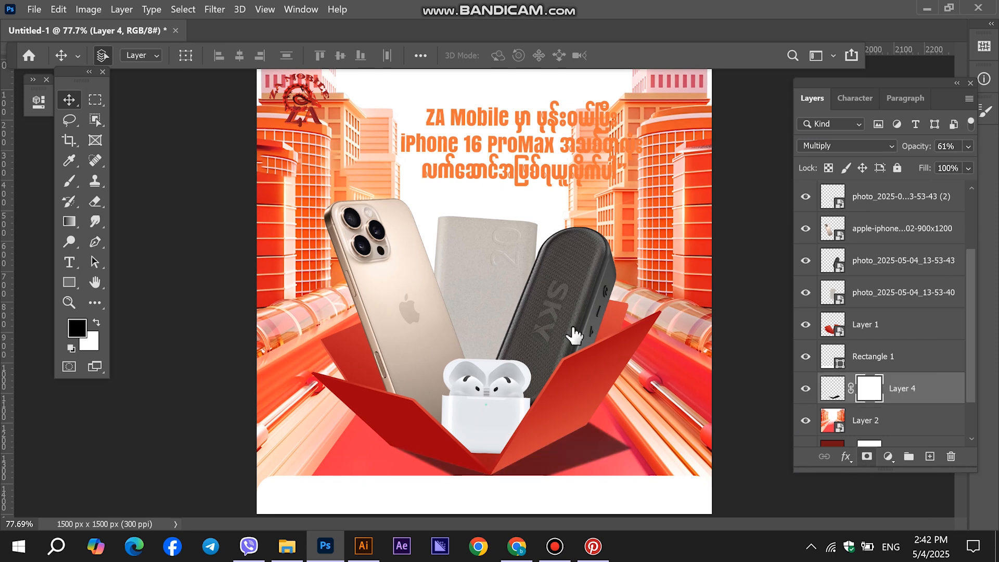
Step: Try to fade the shadow's outer edge with a linear black-to-transparent gradient on its mask
click(69, 222)
drag(566, 442, 578, 488)
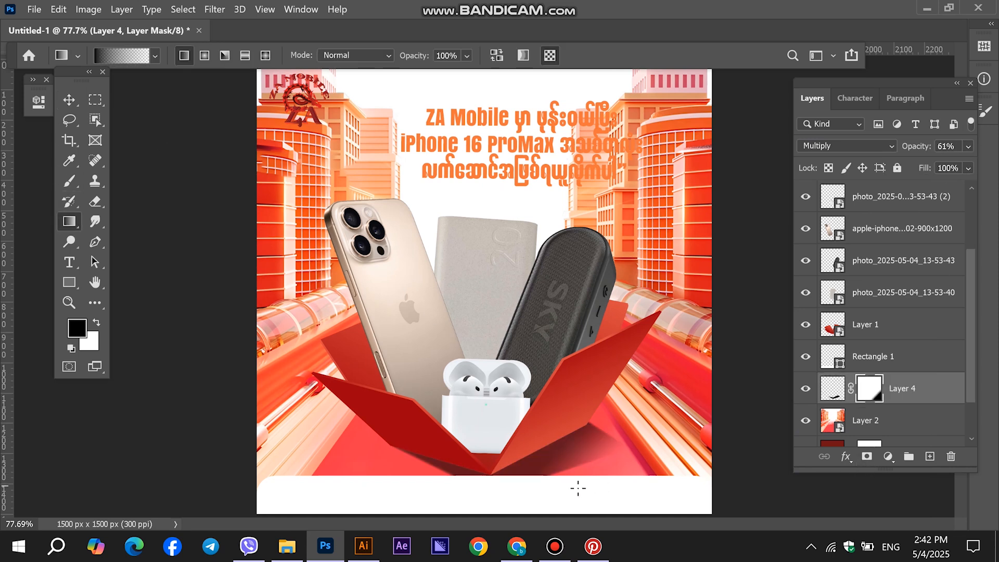
key(ctrl+z)
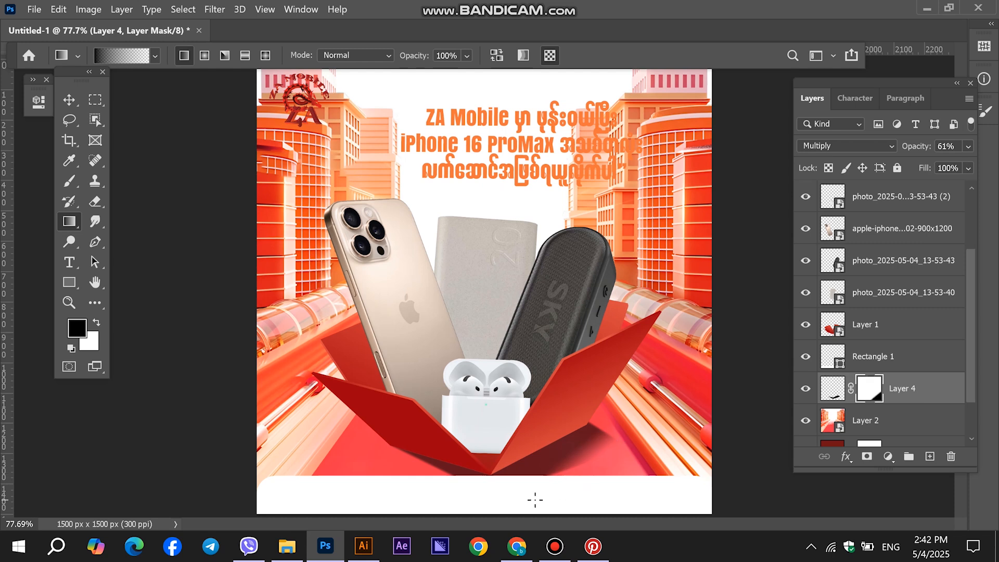
Step: Fade the shadow's outer edges by painting black on its mask with a large soft brush, enlarged up to 700 px
click(69, 180)
key(bracketright)
key(bracketright)
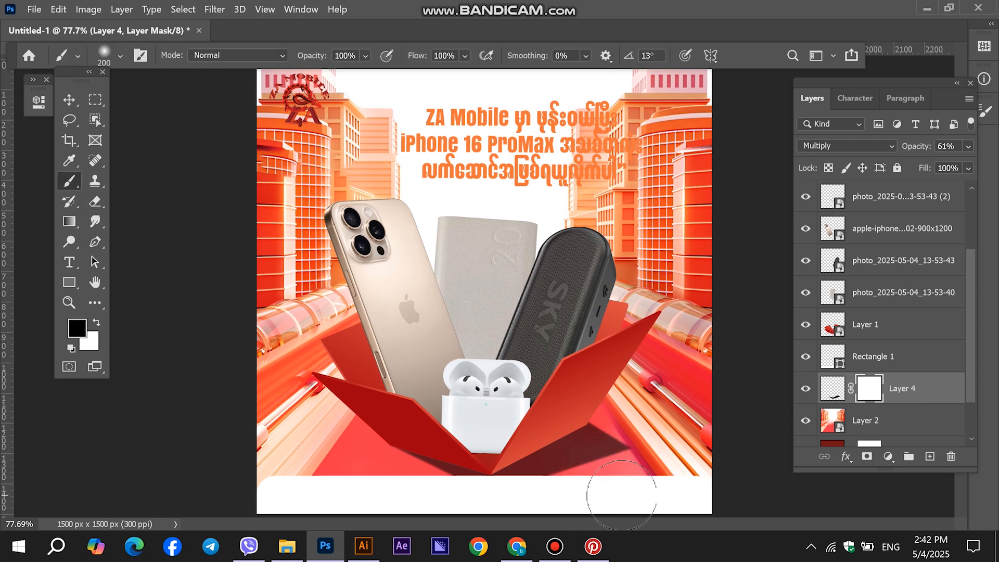
key(bracketright)
click(666, 460)
key(bracketright)
key(bracketright)
key(bracketright)
key(bracketright)
key(bracketright)
scroll(631, 446, down, 1)
scroll(631, 446, down, 1)
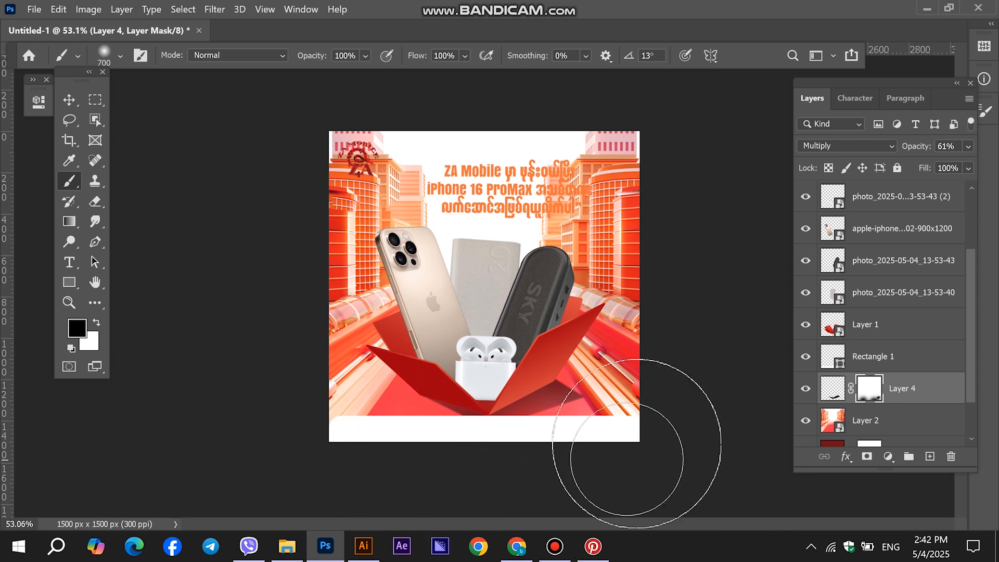
key(bracketleft)
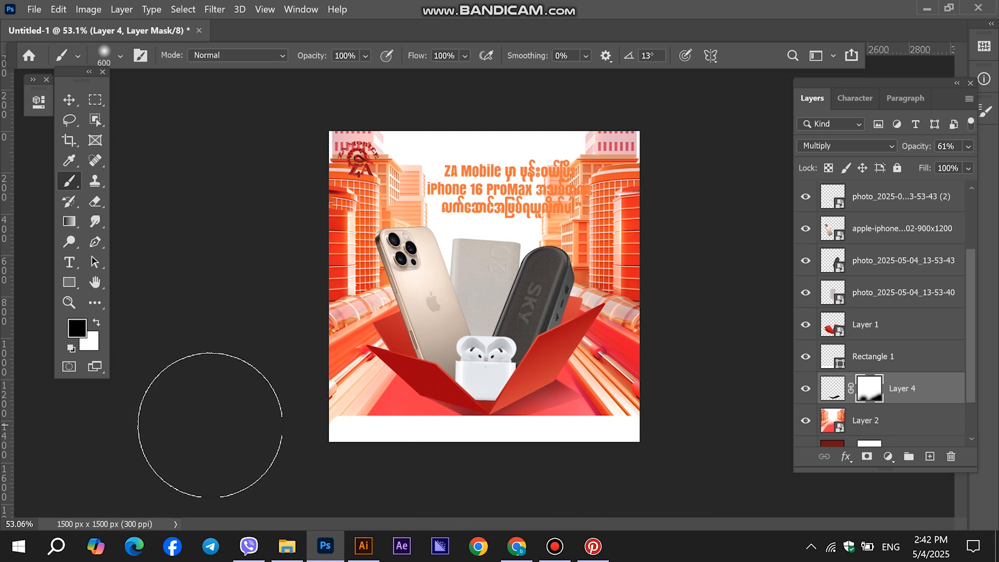
click(70, 101)
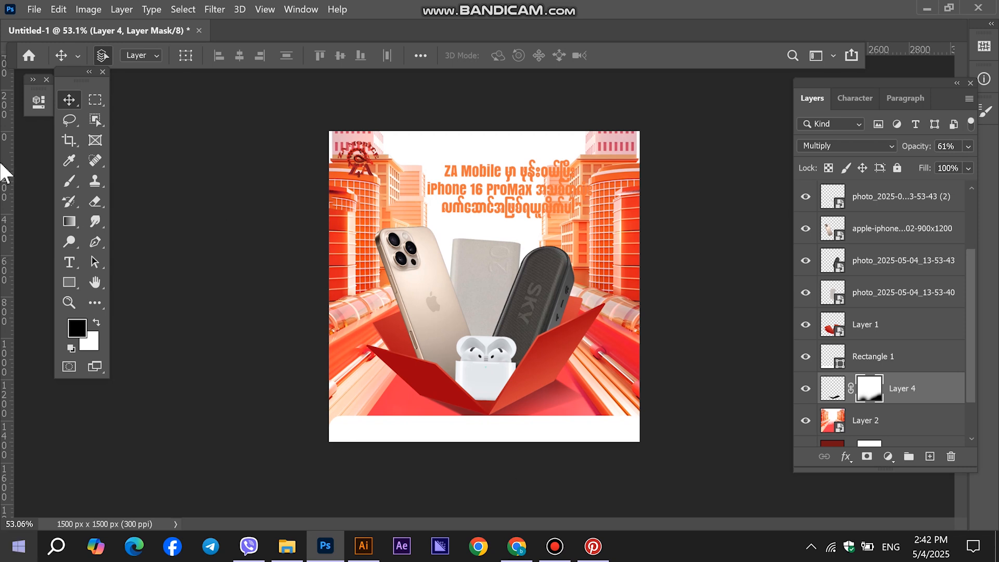
Step: Set the shadow layer's opacity to 79%, deselect all layers, and check the whole composition
click(833, 396)
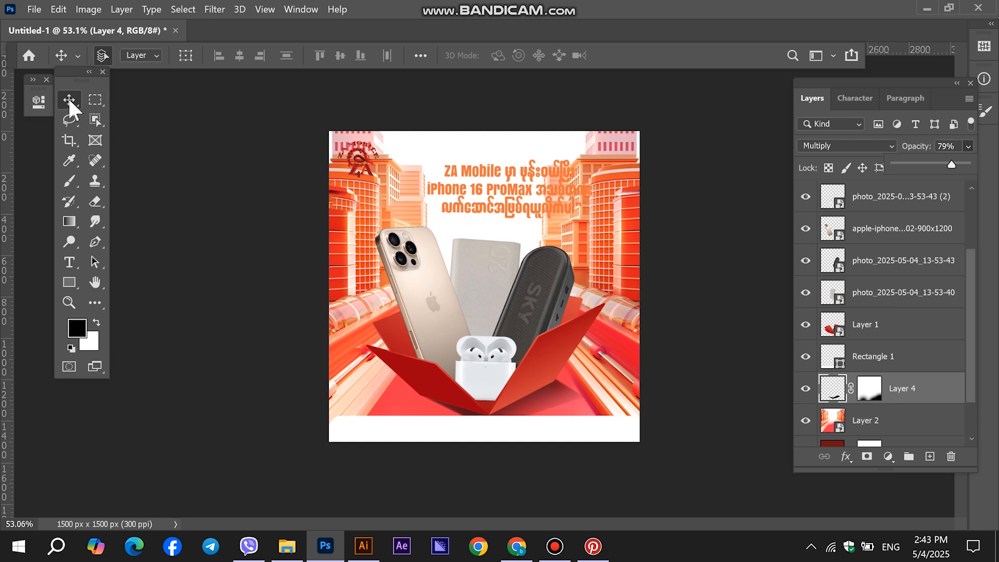
key(ctrl+alt+a)
key(ctrl+0)
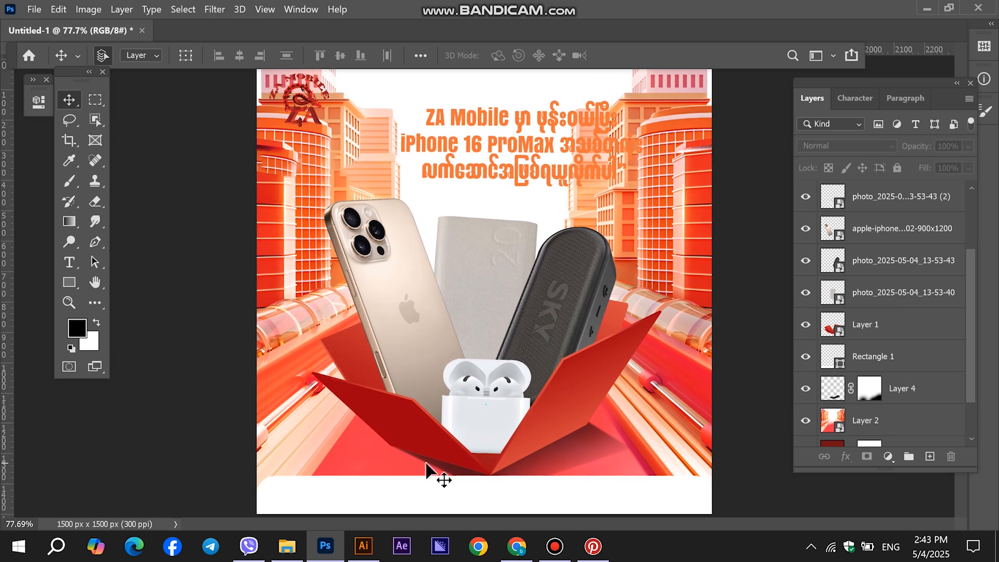
scroll(470, 230, down, 2)
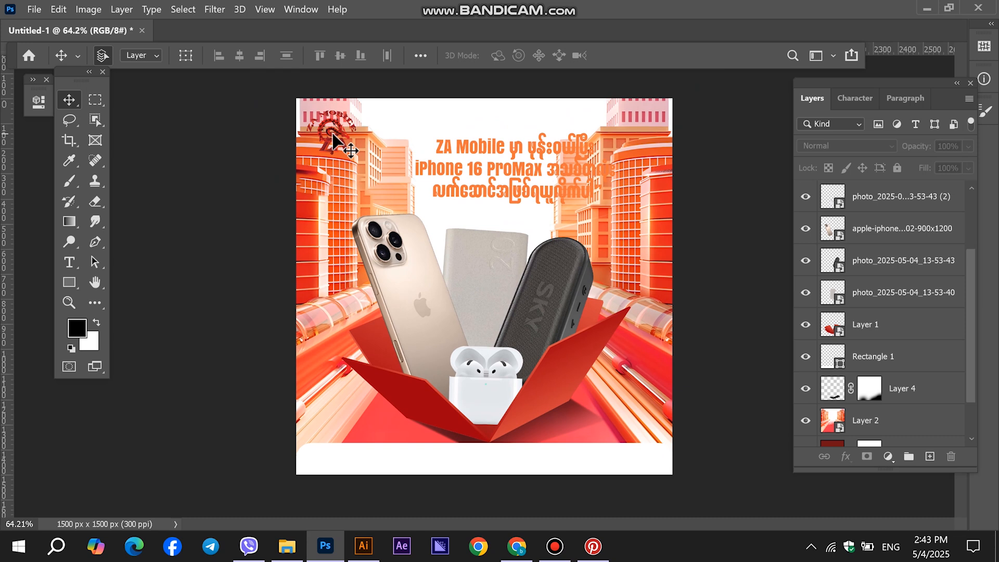
Step: Nudge the Burmese headline slightly up and toward the logo, then deselect it
drag(439, 142, 427, 133)
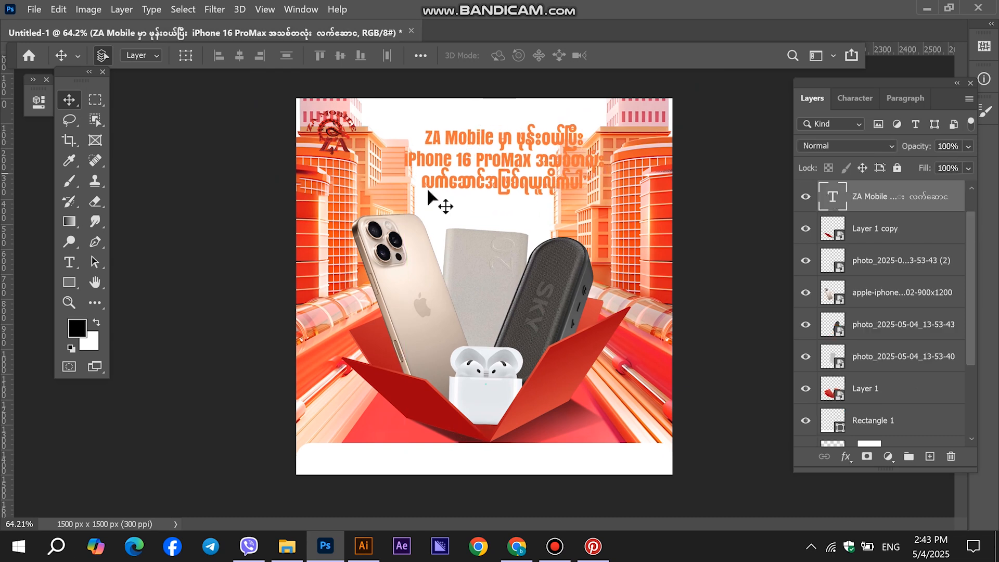
click(240, 350)
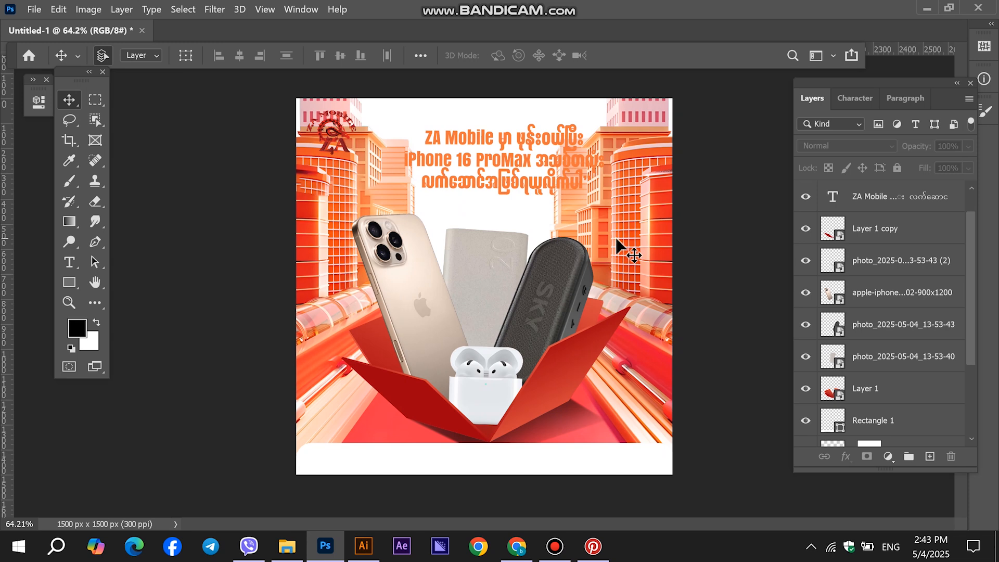
Step: Blur the city background layer with a Gaussian Blur of about 3.2 pixels radius
click(627, 253)
click(214, 9)
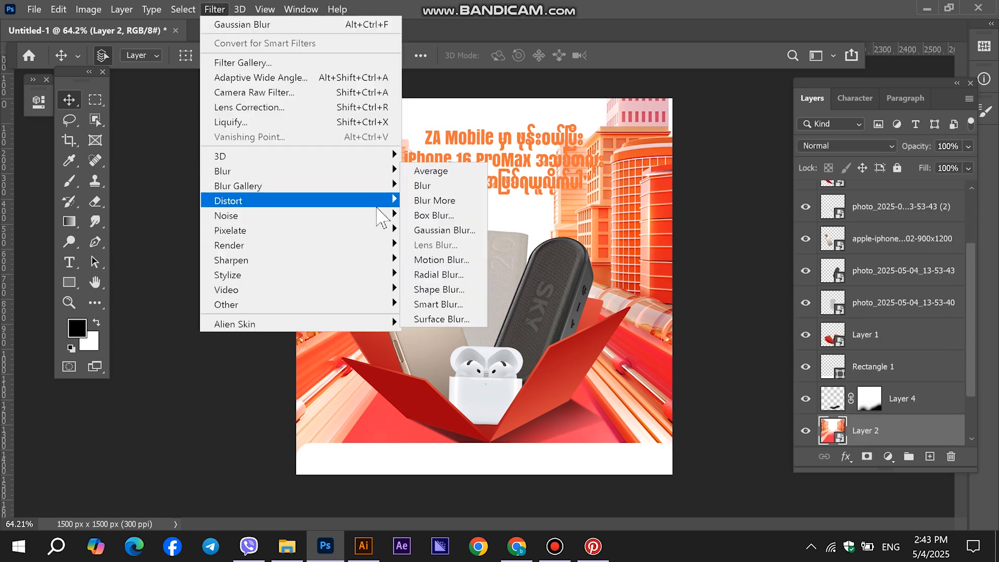
mouse_move(229, 171)
click(463, 230)
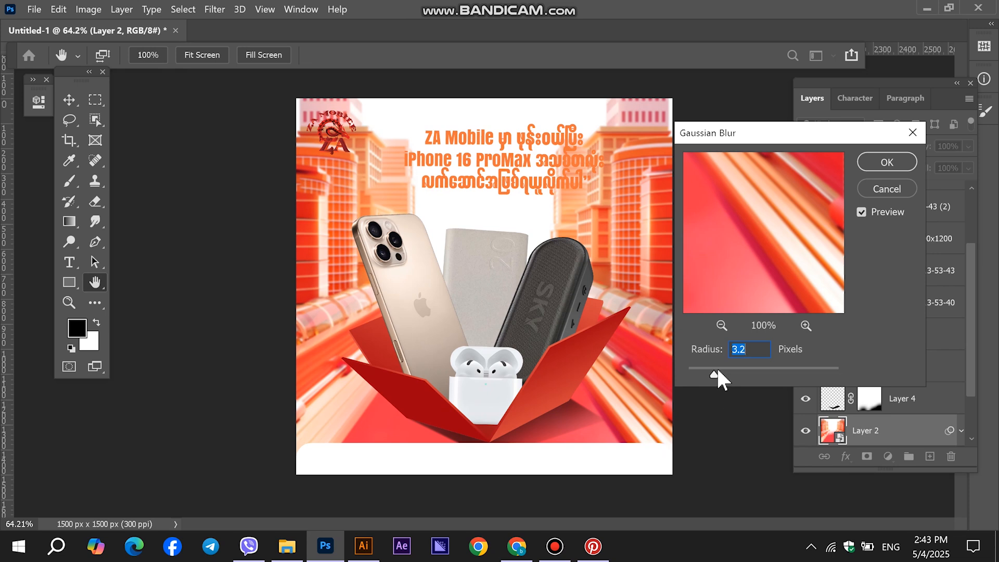
click(887, 162)
Step: Add a layer mask to the city background and paint black on its blur filter mask over the lower areas on both sides of the box
click(867, 456)
click(70, 181)
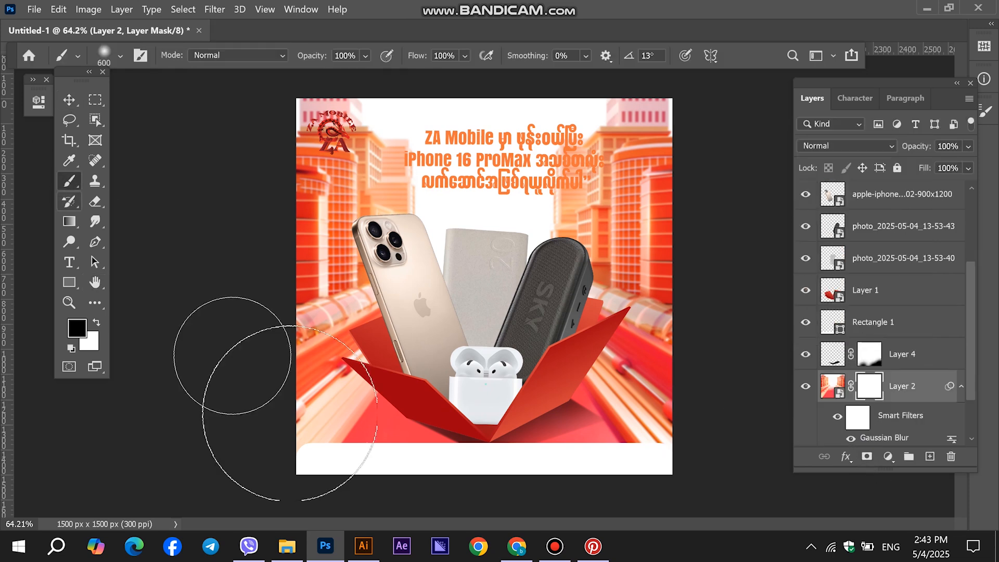
click(858, 417)
drag(325, 379, 416, 411)
mouse_move(617, 405)
mouse_down()
mouse_move(618, 372)
mouse_move(648, 377)
mouse_move(610, 371)
mouse_up()
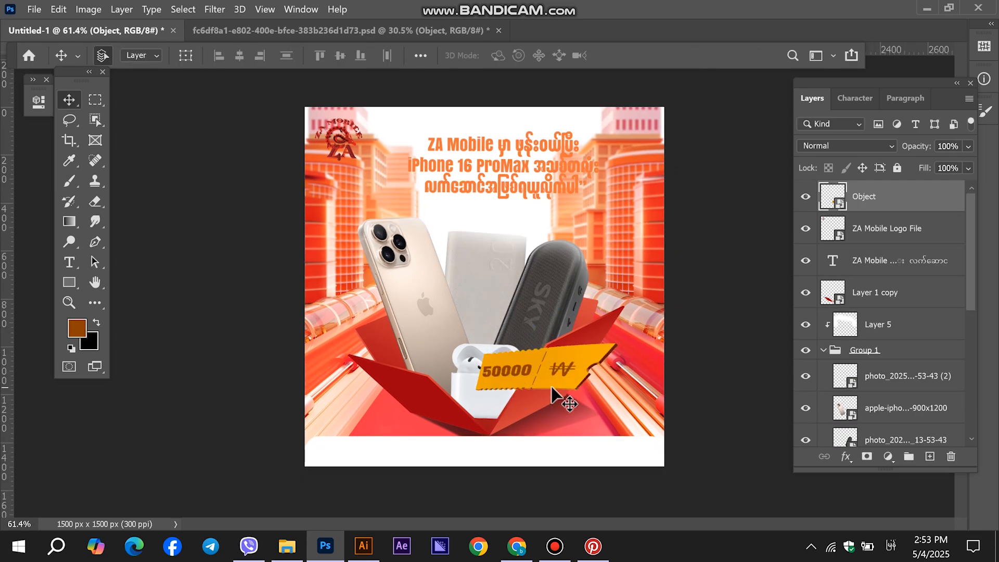
Step: Transform the 50000 ticket and move it up beside the box's right flap
key(ctrl+t)
drag(692, 335, 669, 290)
drag(553, 391, 645, 329)
key(Return)
Step: Rotate the ticket clockwise to about 17.4° and shrink it to about 22% width and 25% height beside the box's right flap
key(ctrl+t)
drag(688, 255, 709, 329)
drag(631, 323, 637, 358)
drag(700, 363, 700, 376)
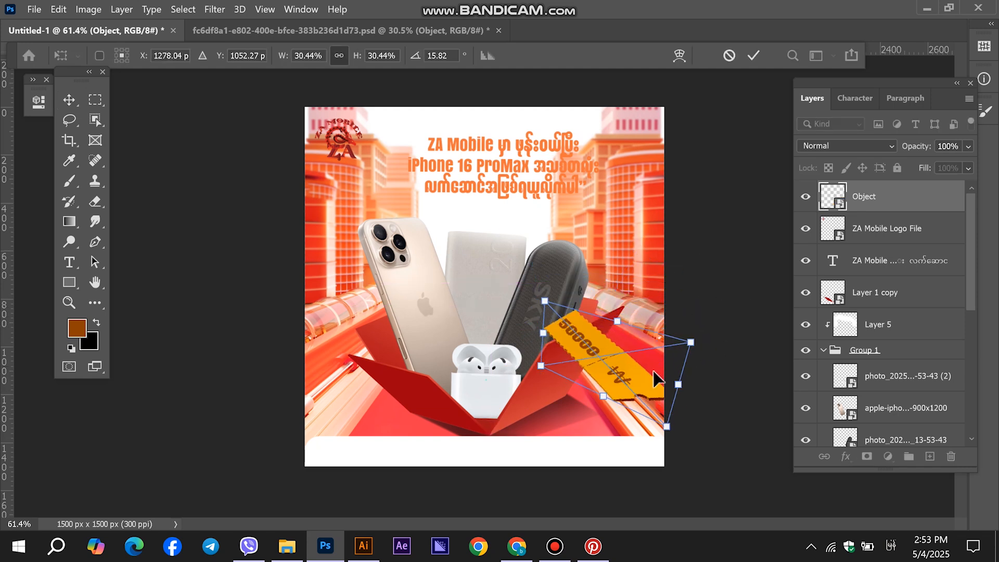
drag(667, 428, 645, 418)
drag(596, 364, 616, 381)
drag(565, 318, 576, 331)
drag(631, 370, 634, 363)
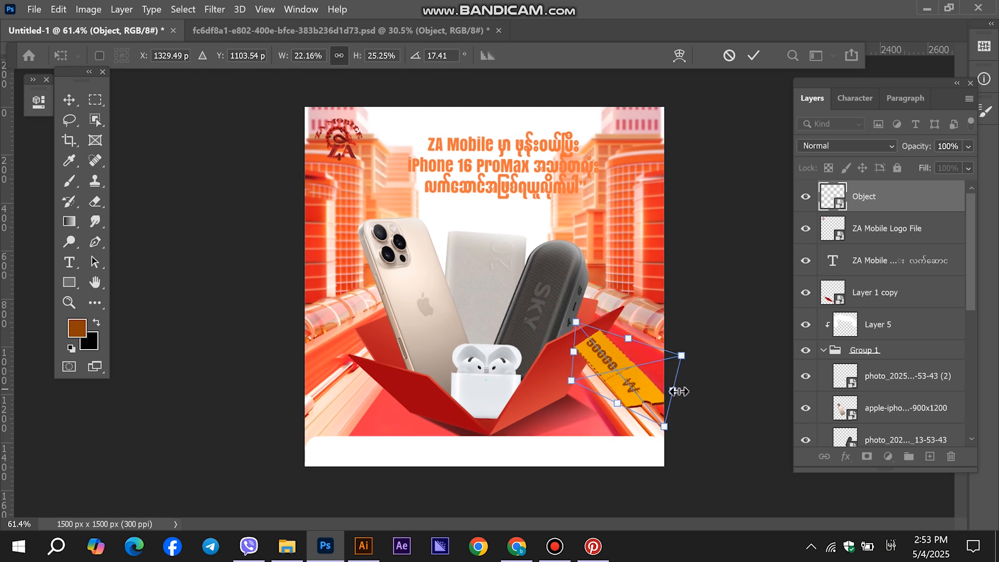
key(Return)
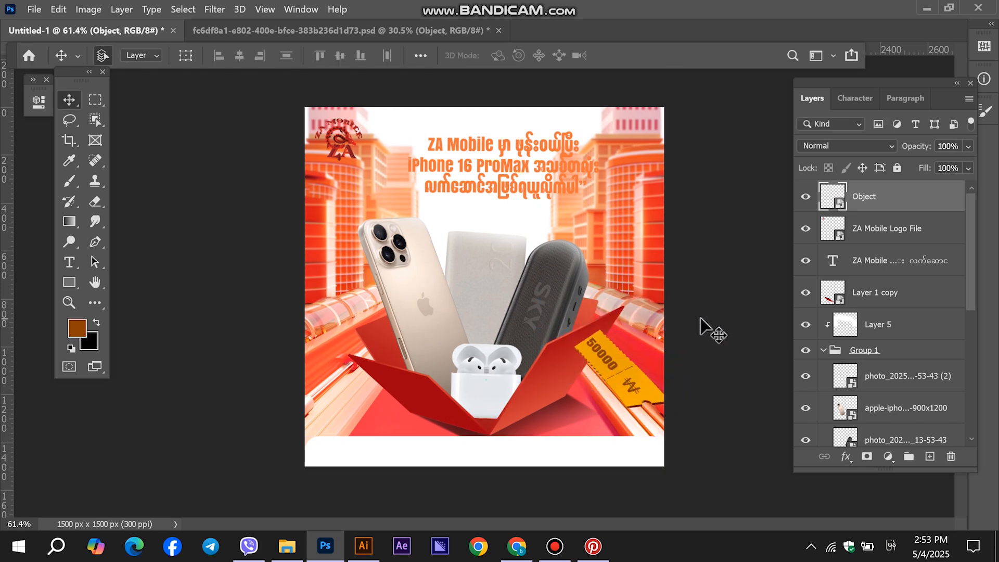
Step: Warp the ticket with the Flag style and reduce the bend to a gentler wave
alt+click(826, 319)
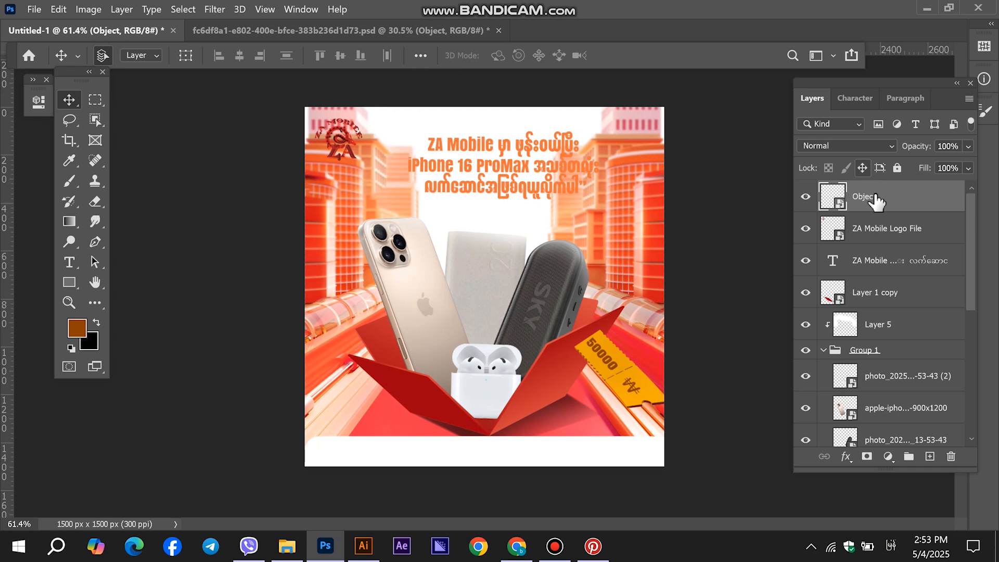
key(ctrl+t)
click(670, 55)
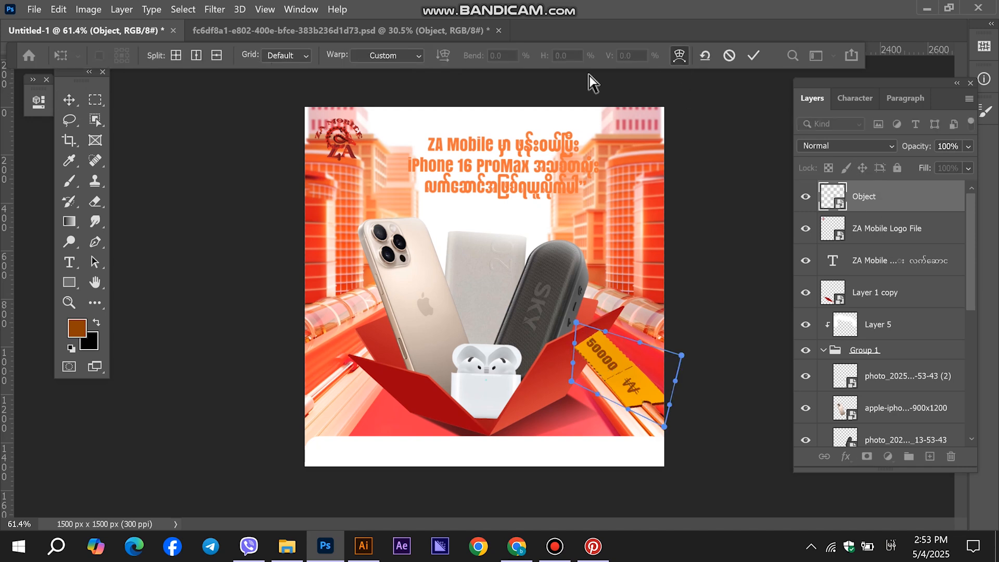
click(404, 56)
click(383, 206)
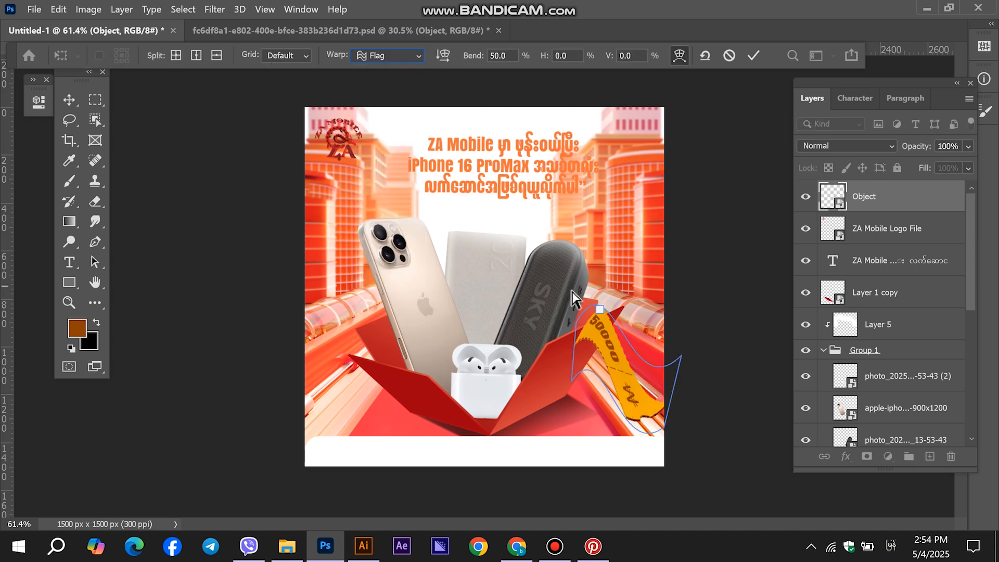
drag(597, 310, 609, 366)
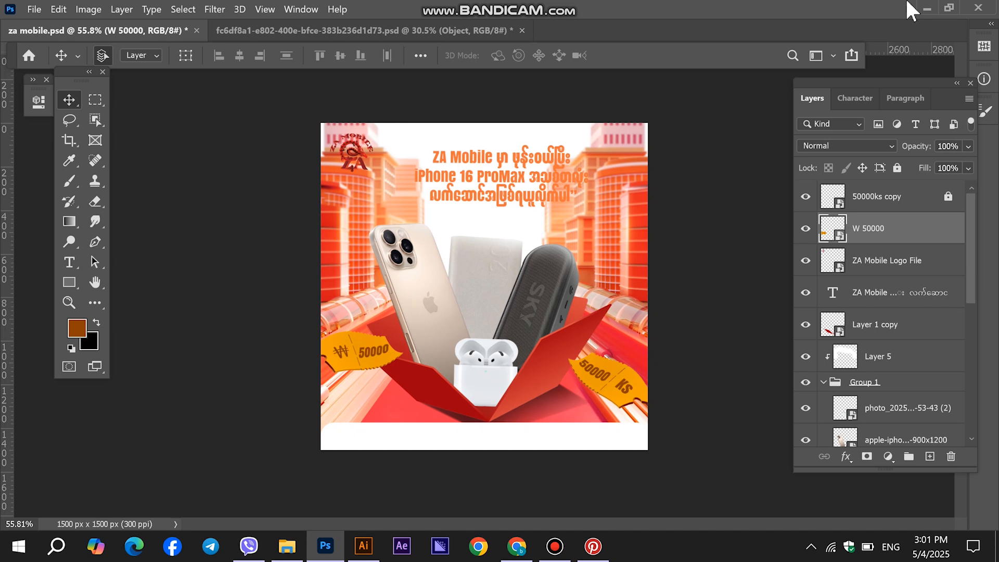
Step: Unlink the iPhone layer from the other products and tilt it counterclockwise to about -23°
scroll(459, 411, up, 2)
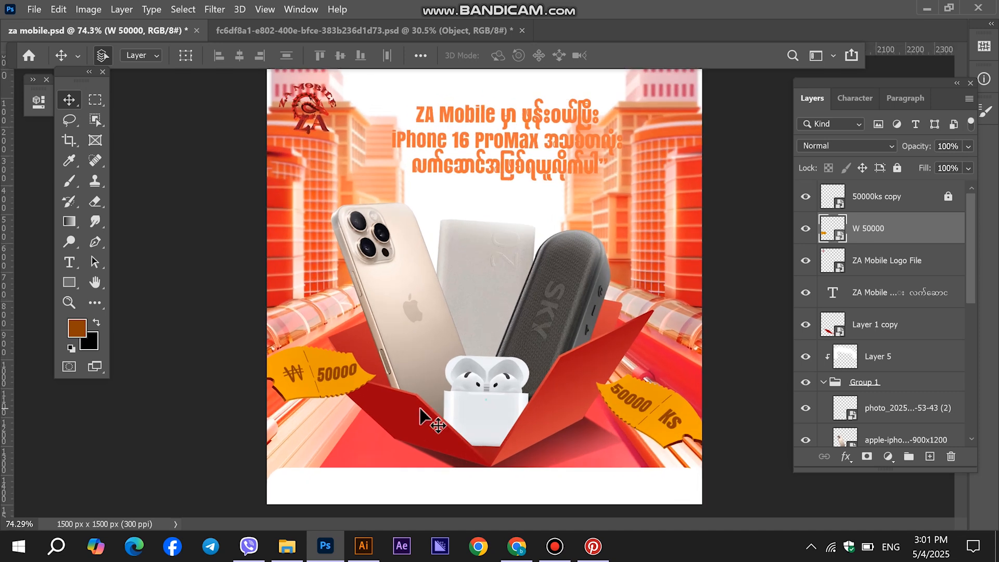
scroll(328, 401, up, 2)
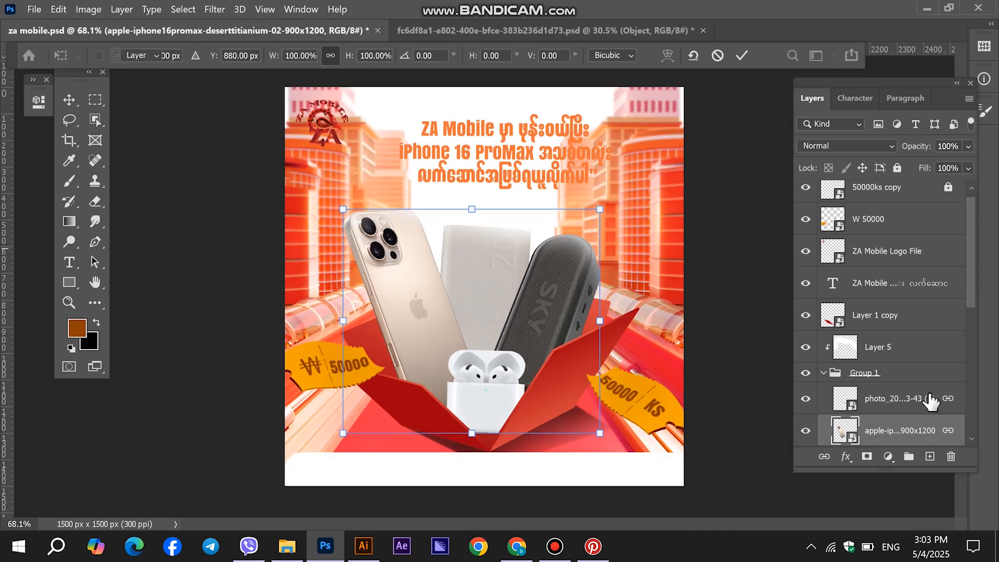
key(Return)
click(825, 457)
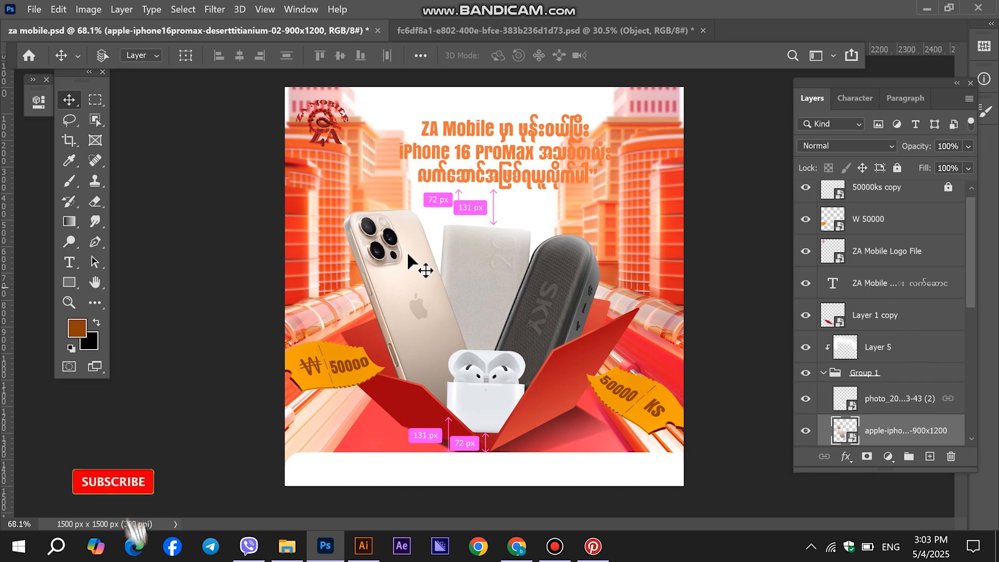
key(ctrl+t)
drag(479, 202, 465, 182)
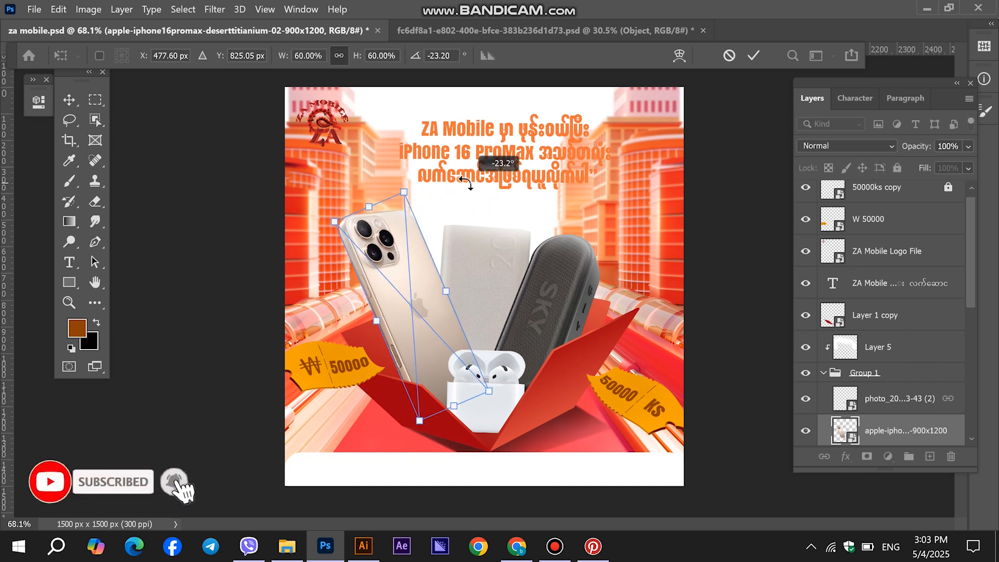
key(Return)
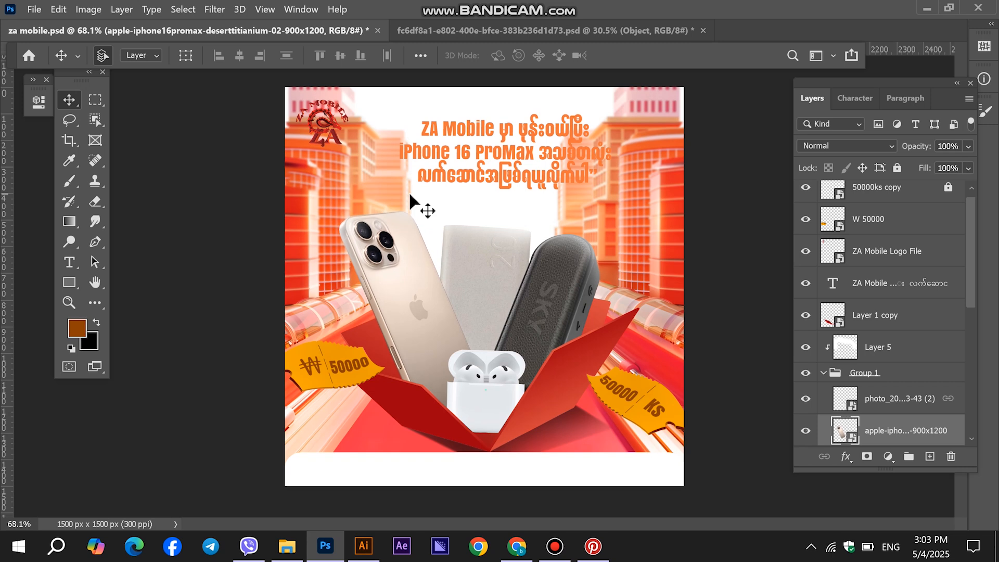
Step: Collapse the products group, deselect all layers, and check the whole composition
click(823, 372)
scroll(573, 411, down, 3)
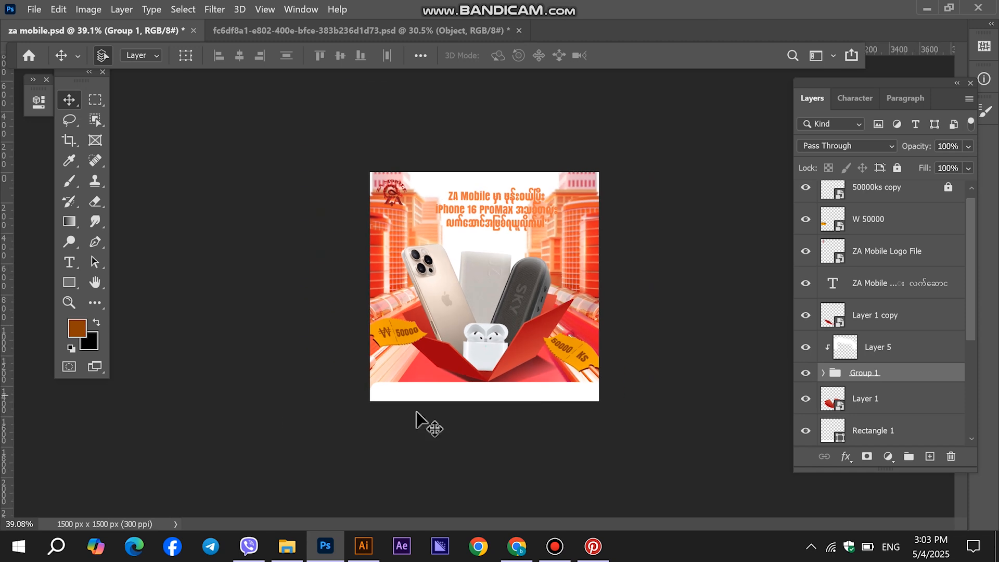
click(184, 440)
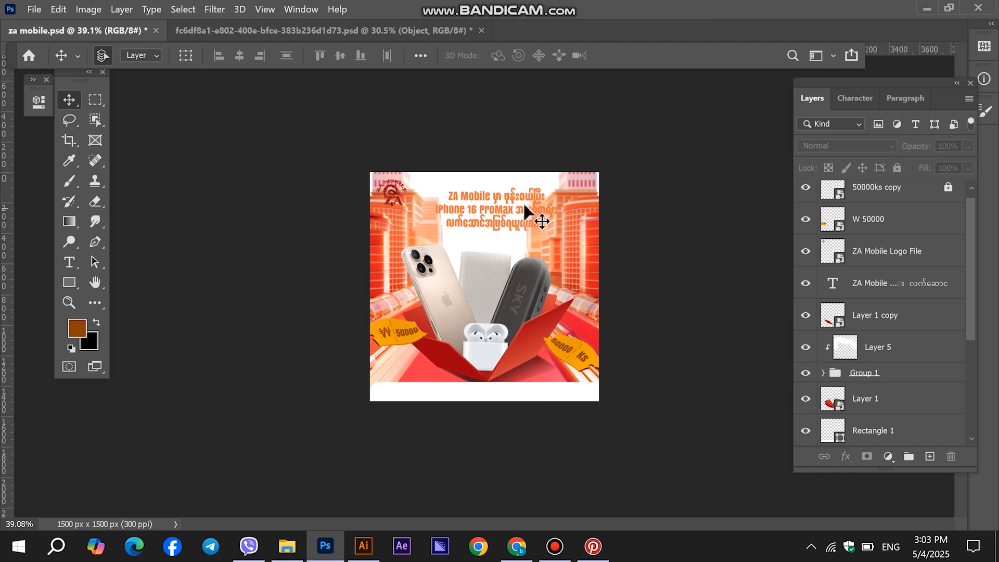
scroll(505, 172, up, 1)
scroll(506, 169, up, 7)
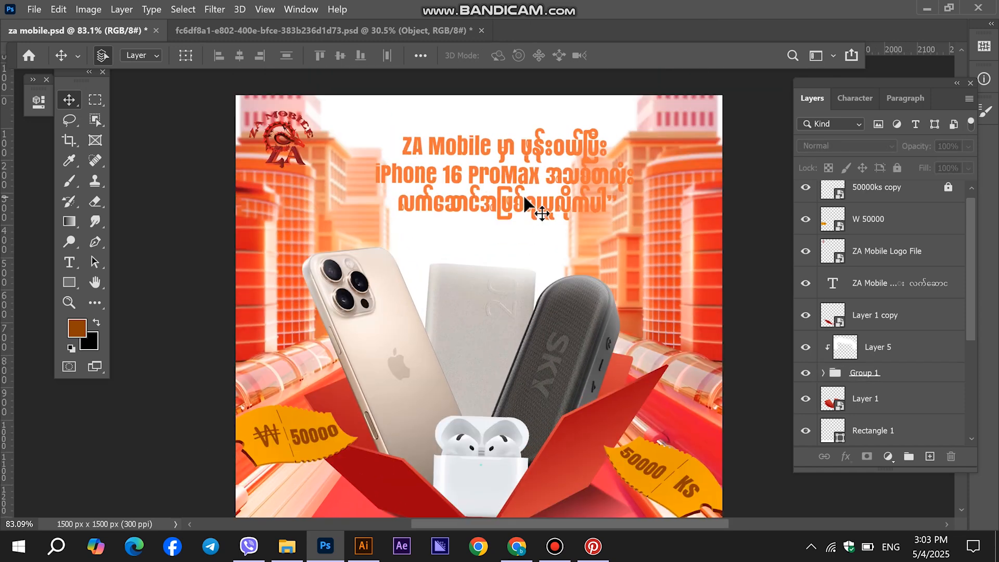
Step: Duplicate the headline below the original and cut the upper one down to its first line, "ZA Mobile မှာ ဖုန်းဝယ်ပြီး"
drag(520, 202, 510, 291)
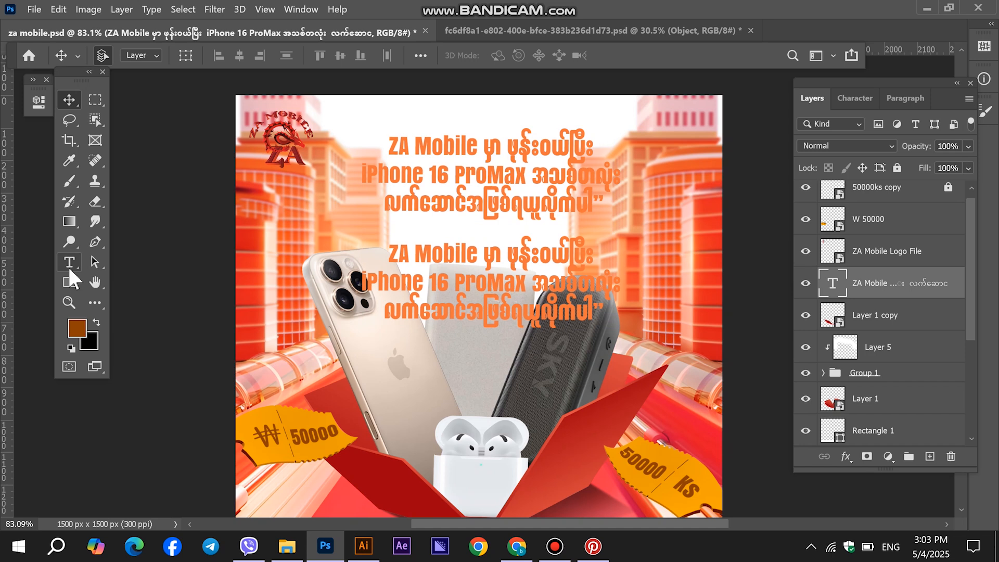
click(70, 269)
drag(361, 171, 791, 219)
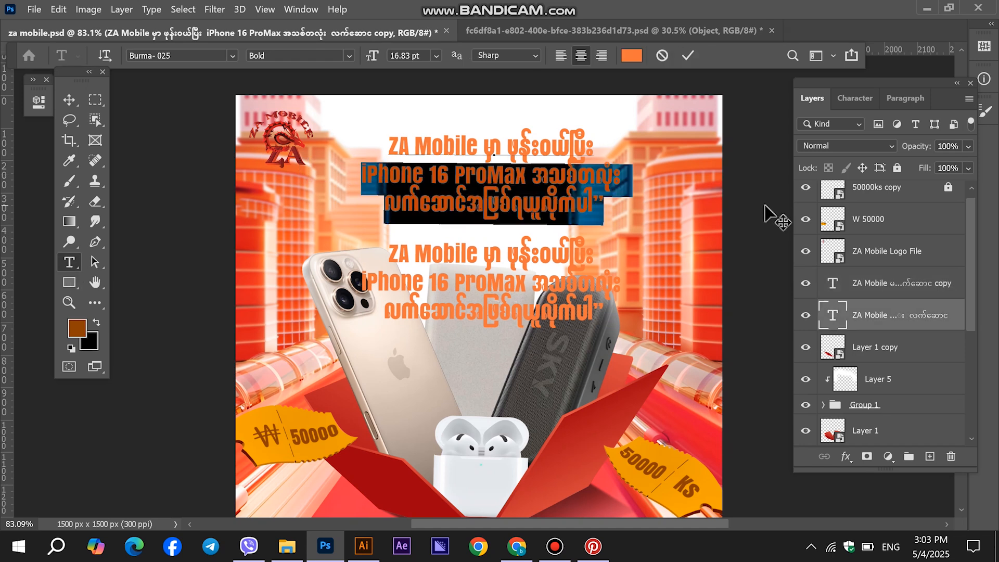
key(BackSpace)
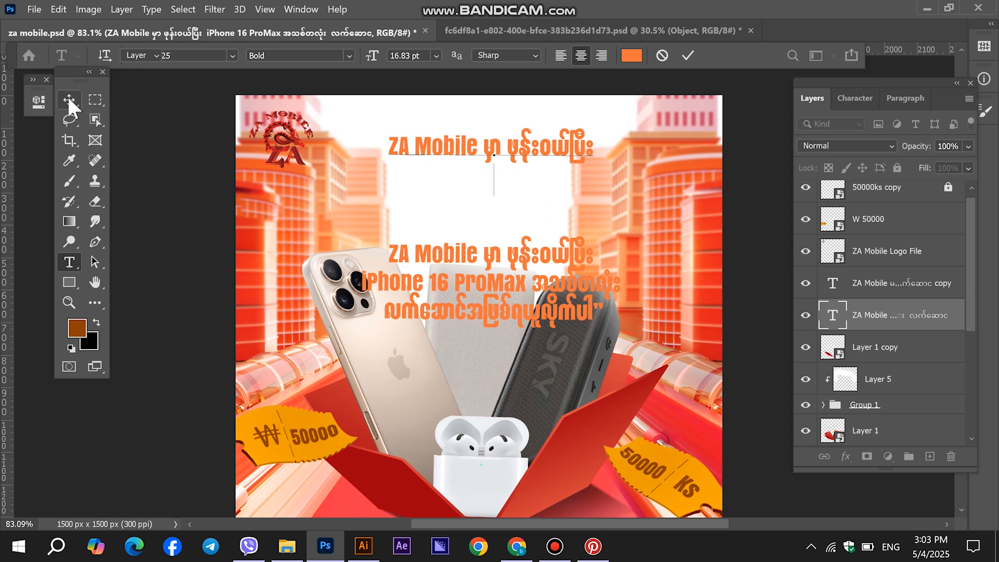
click(70, 101)
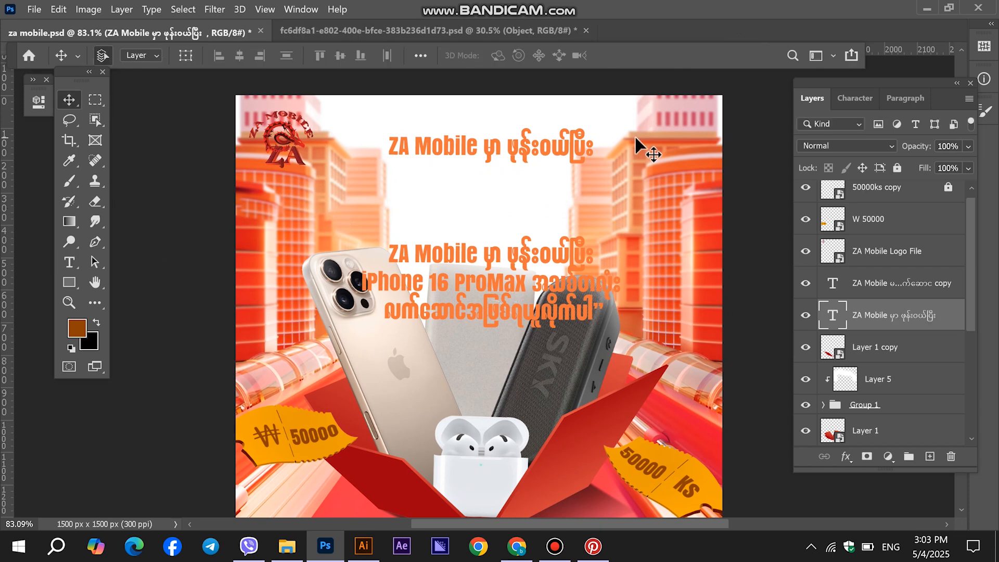
Step: Recolour the single-line headline at the top to the dark red #c41c22 sampled from the logo
click(78, 265)
click(556, 136)
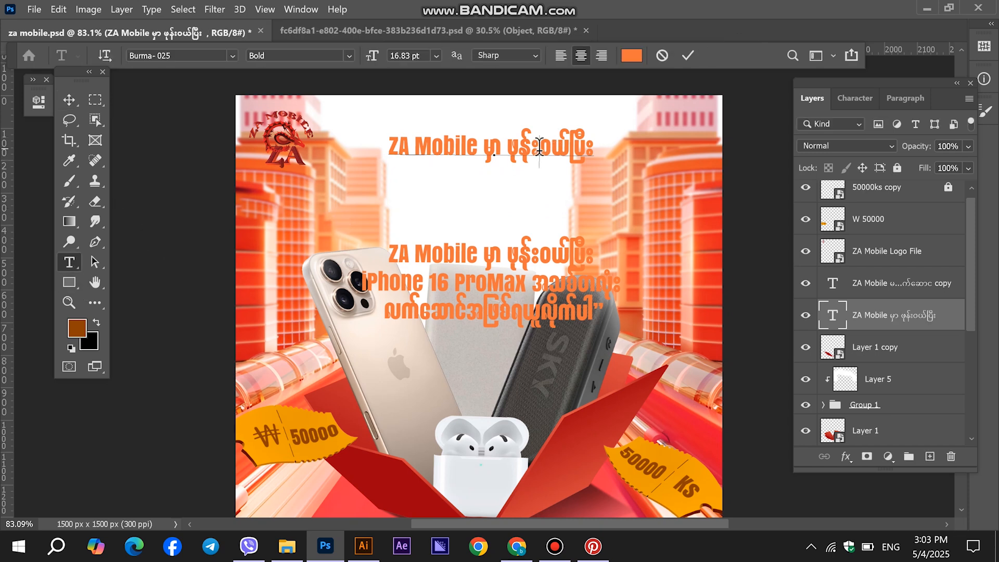
key(ctrl+a)
click(631, 55)
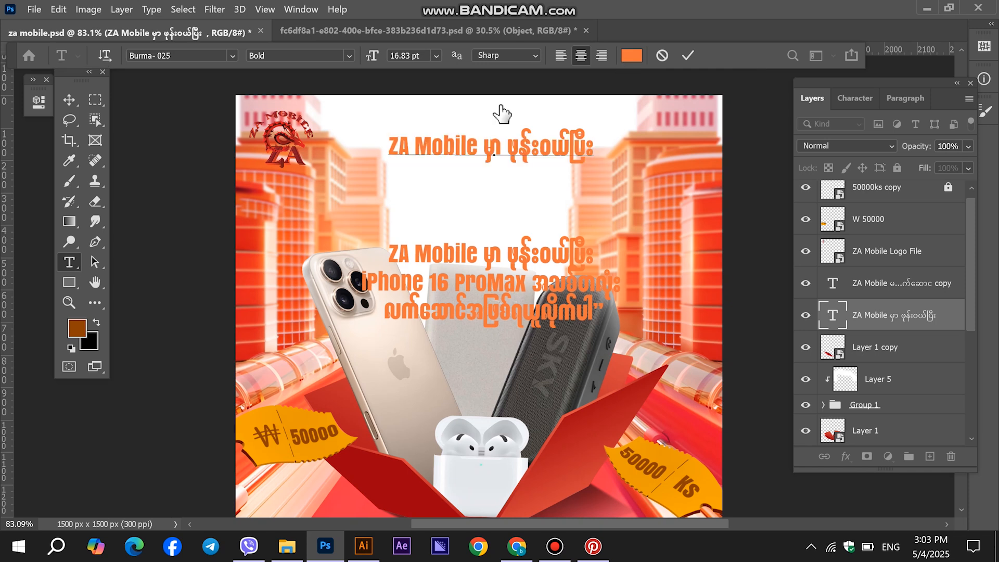
click(277, 126)
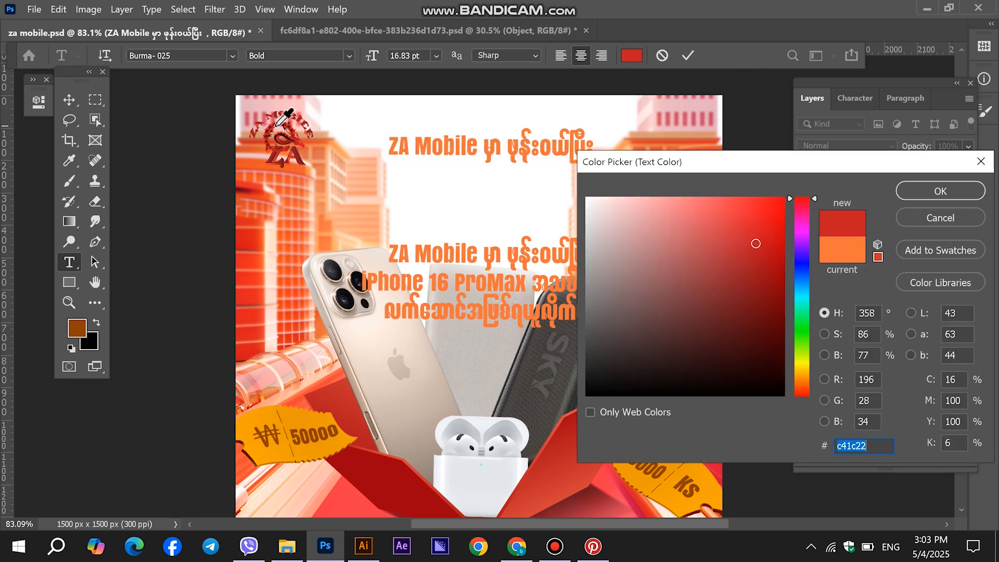
click(937, 192)
click(69, 100)
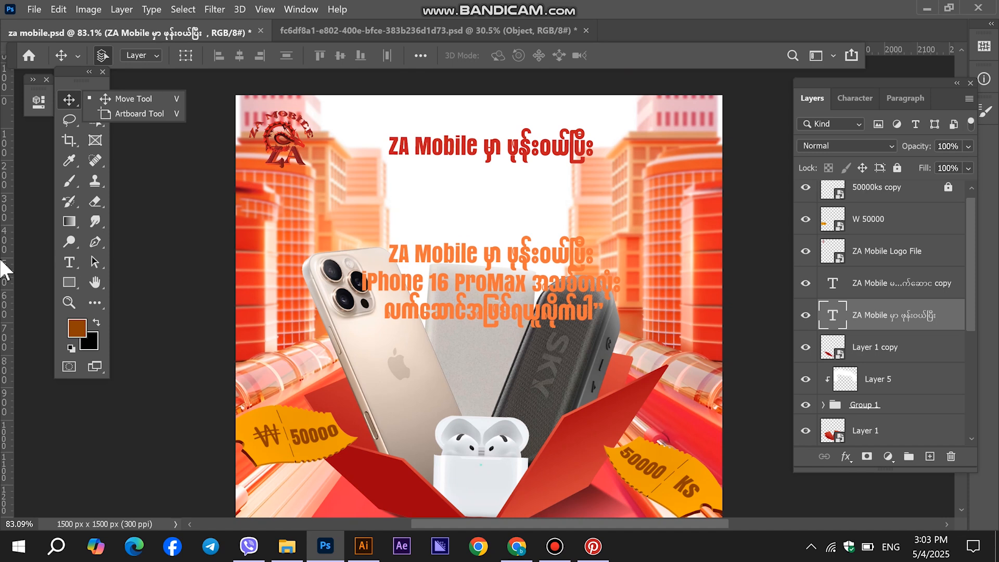
Step: Duplicate the orange three-line headline and place the copy just below the red line
click(458, 270)
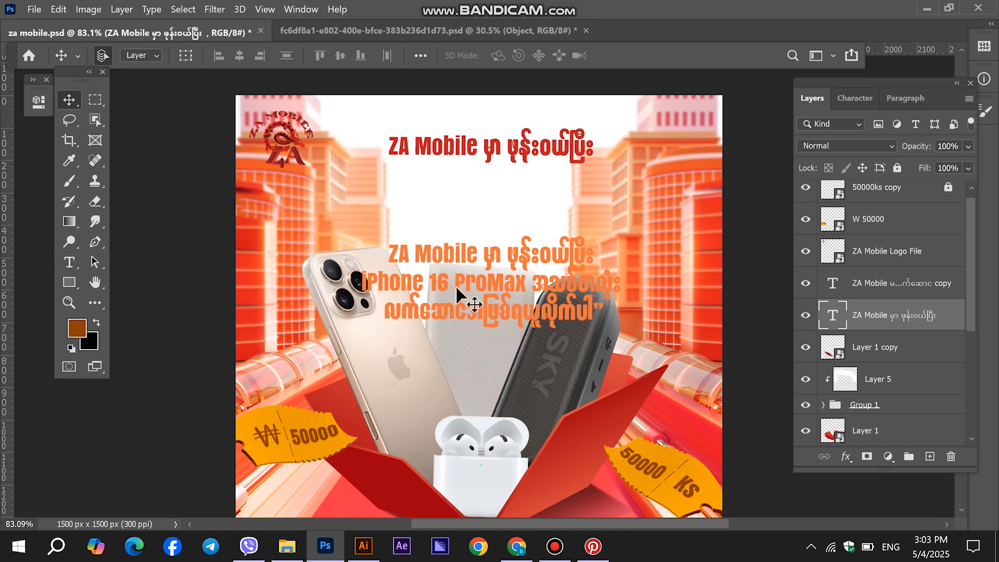
drag(473, 215, 478, 208)
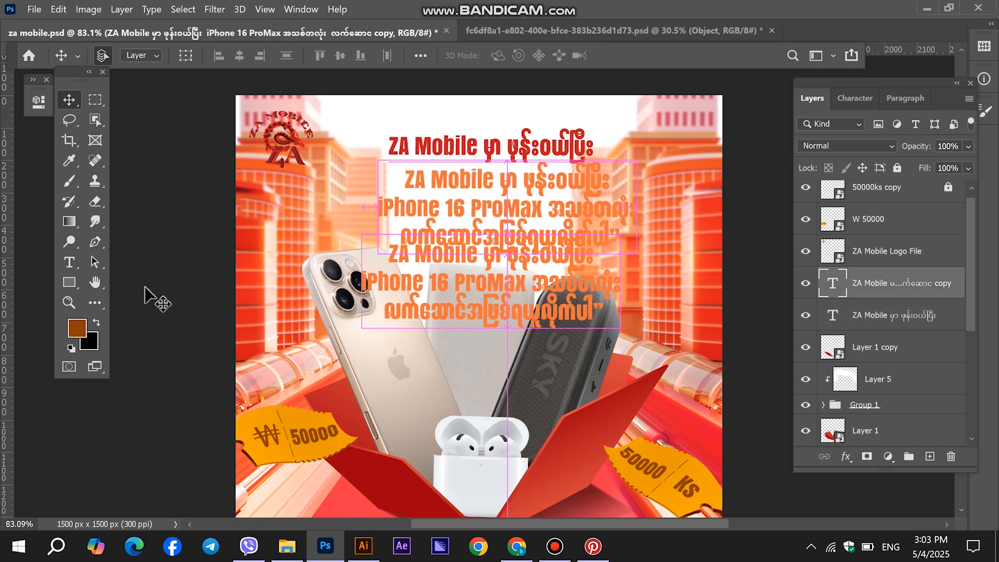
click(70, 264)
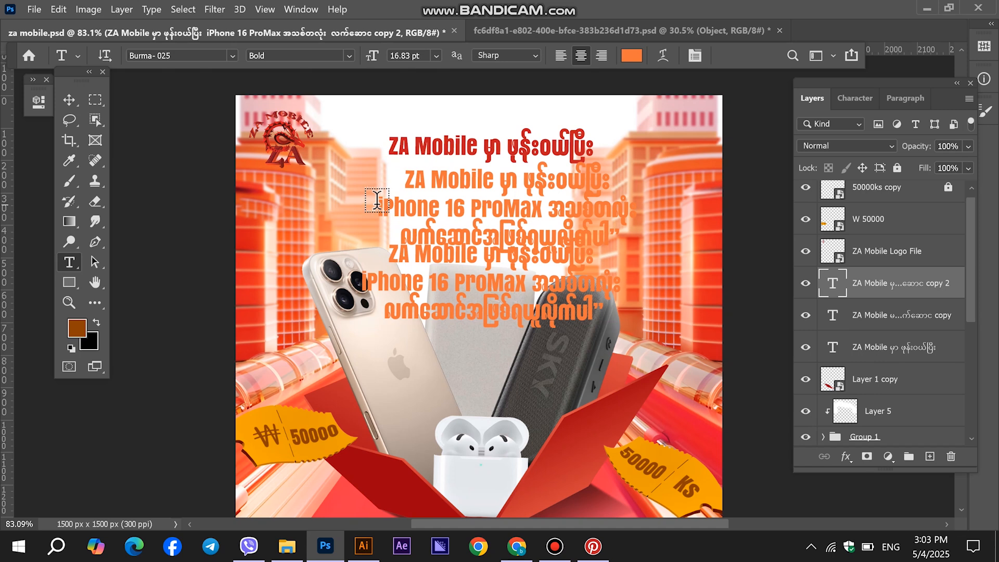
drag(377, 203, 380, 170)
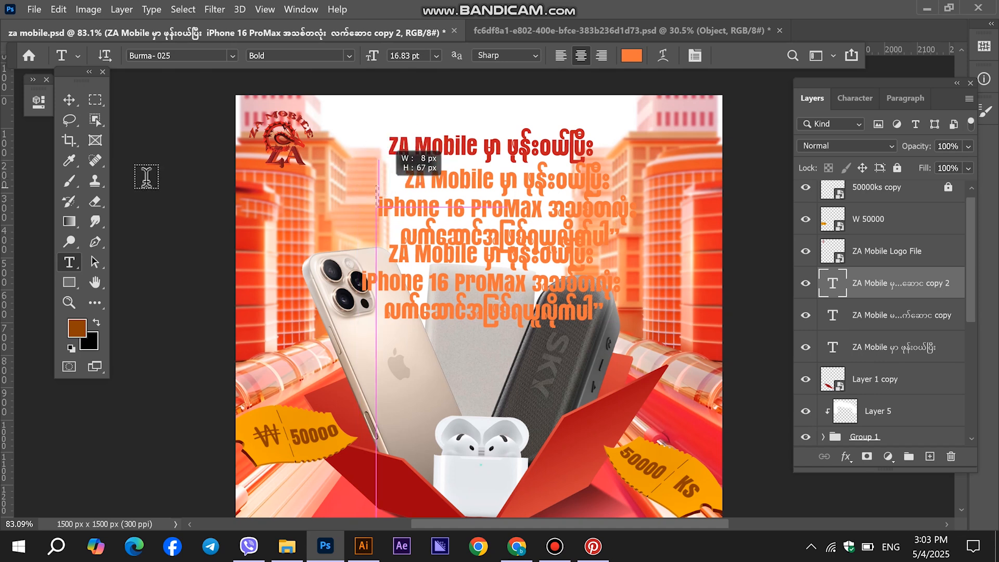
click(68, 101)
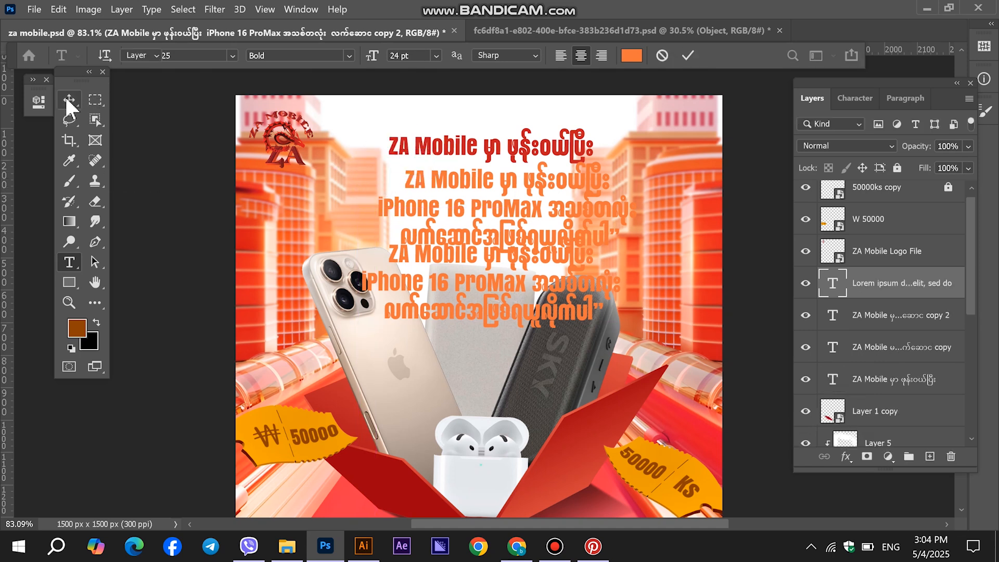
key(Delete)
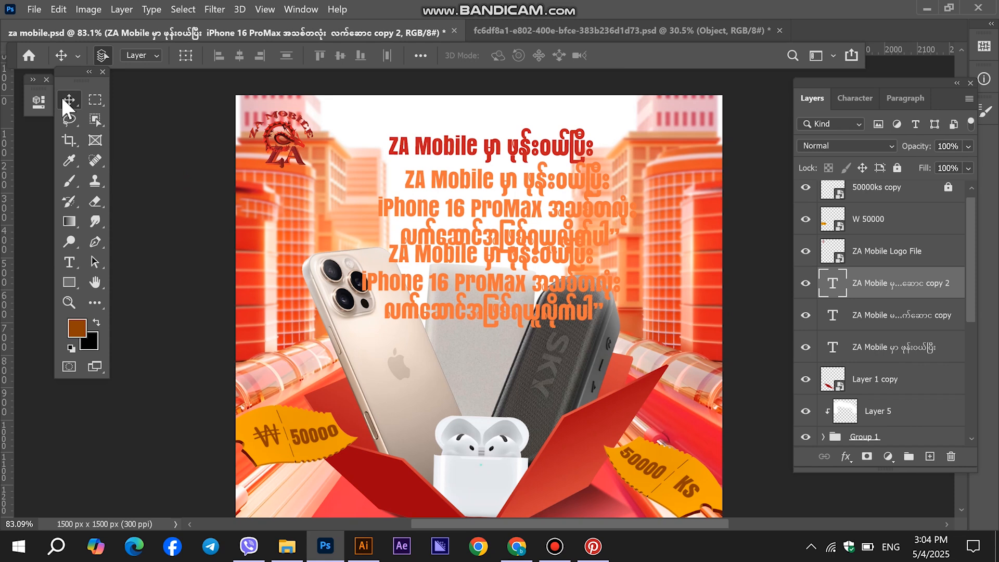
Step: Cut the upper three-line headline copy down to its second line, "iPhone 16 ProMax အသစ်တလုံး"
click(70, 263)
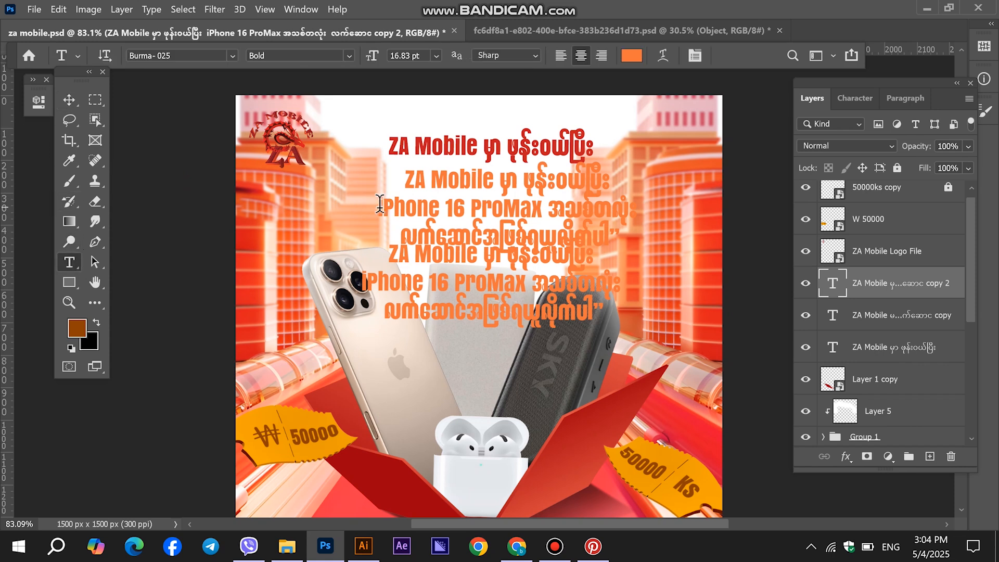
drag(380, 204, 353, 151)
key(BackSpace)
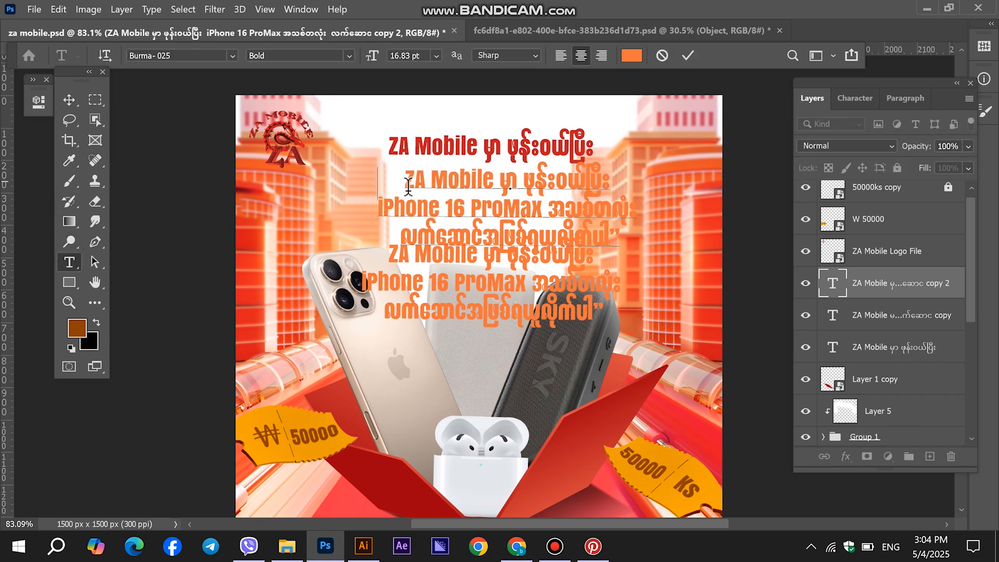
drag(403, 204, 943, 213)
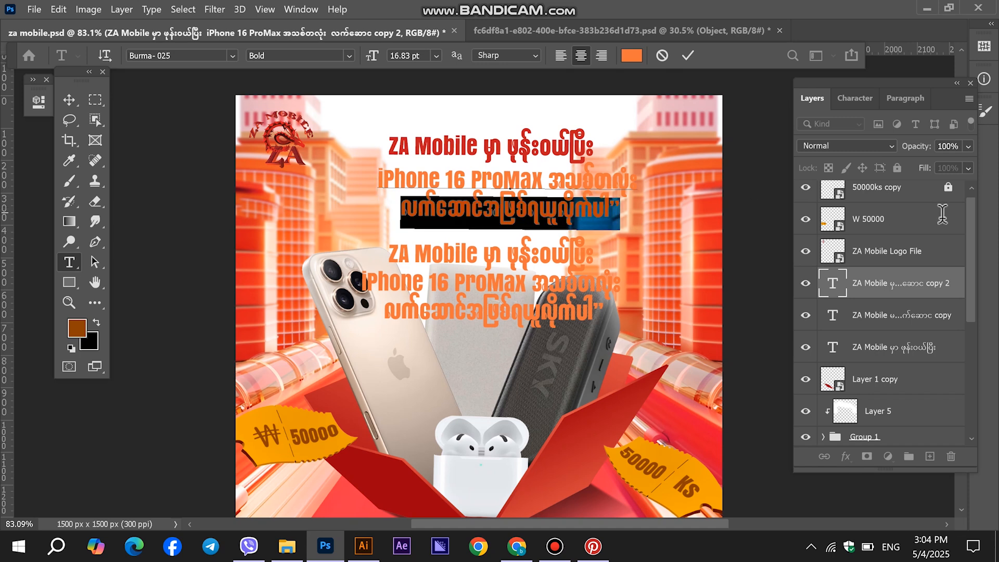
key(BackSpace)
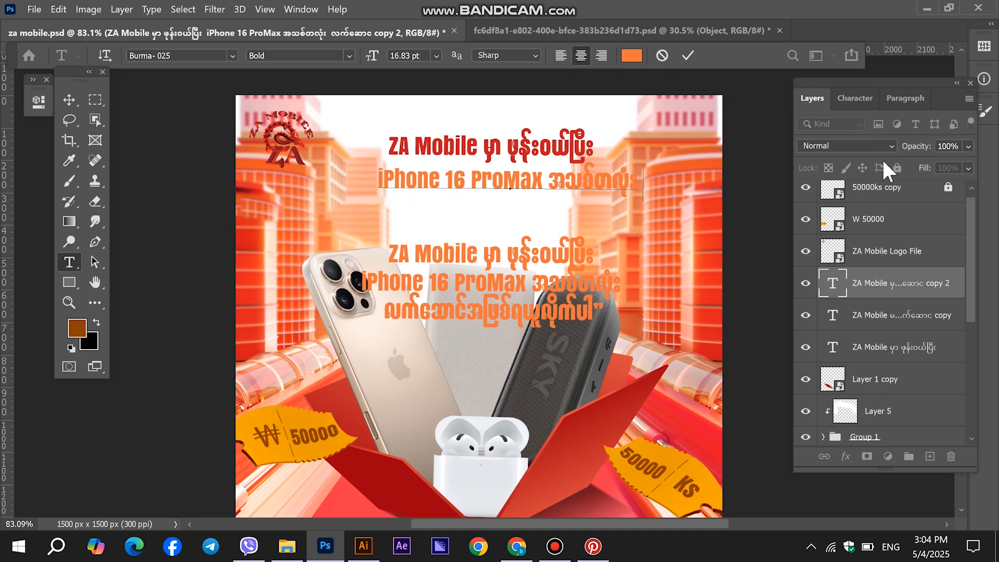
Step: Recolour the "iPhone 16 ProMax အသစ်တလုံး" line to the dark red #c41c22 sampled from the first headline line
key(ctrl+a)
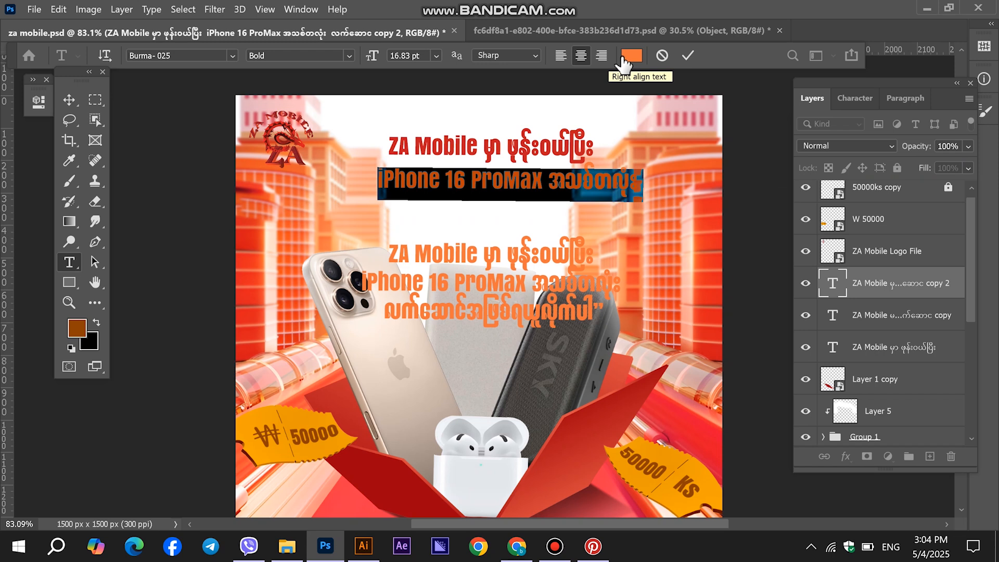
click(627, 60)
click(579, 132)
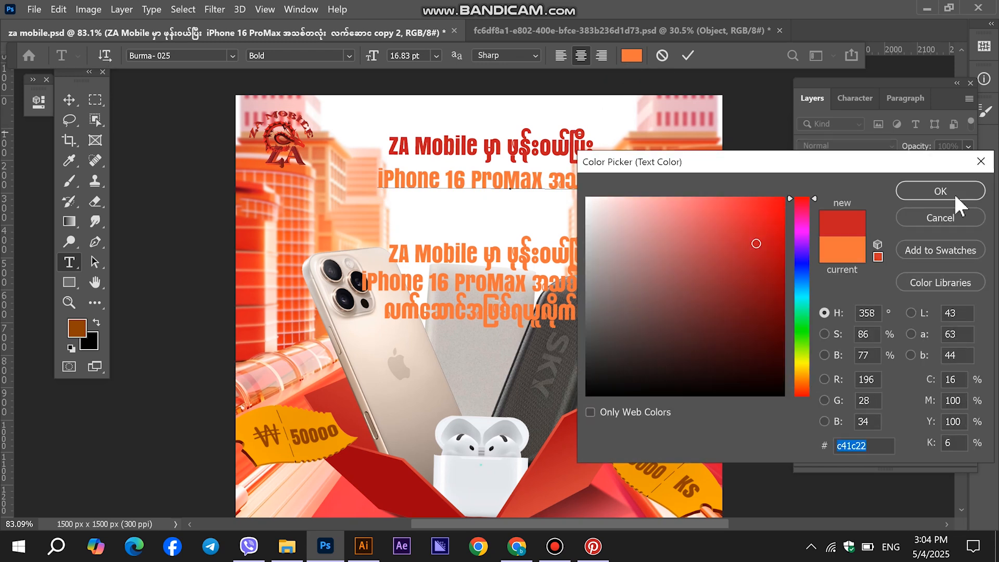
click(940, 191)
click(68, 99)
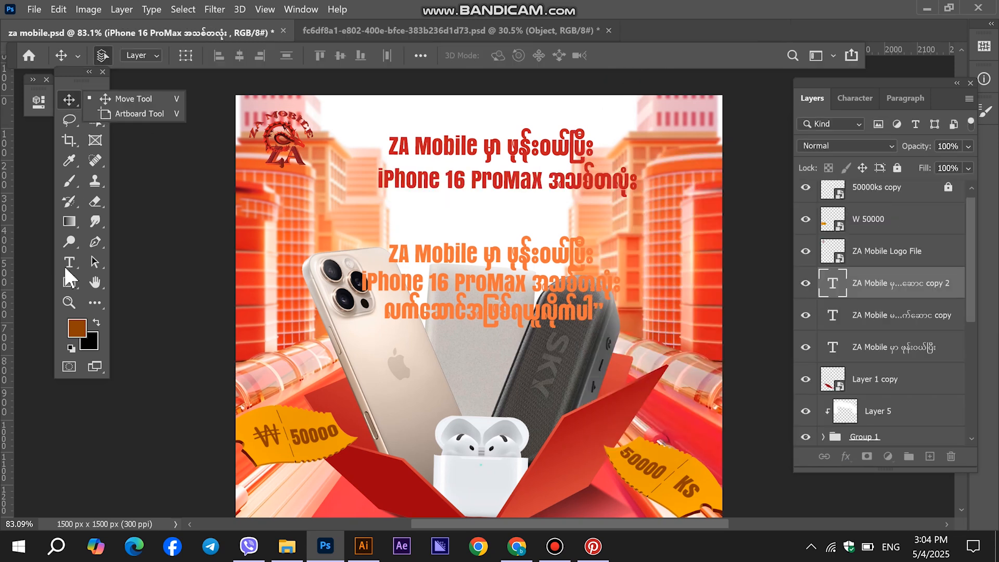
Step: Cut the remaining orange three-line headline down to its last line, "လက်ဆောင်အဖြစ်ရယူလိုက်ပါ"
right_click(69, 262)
drag(385, 307, 349, 219)
key(BackSpace)
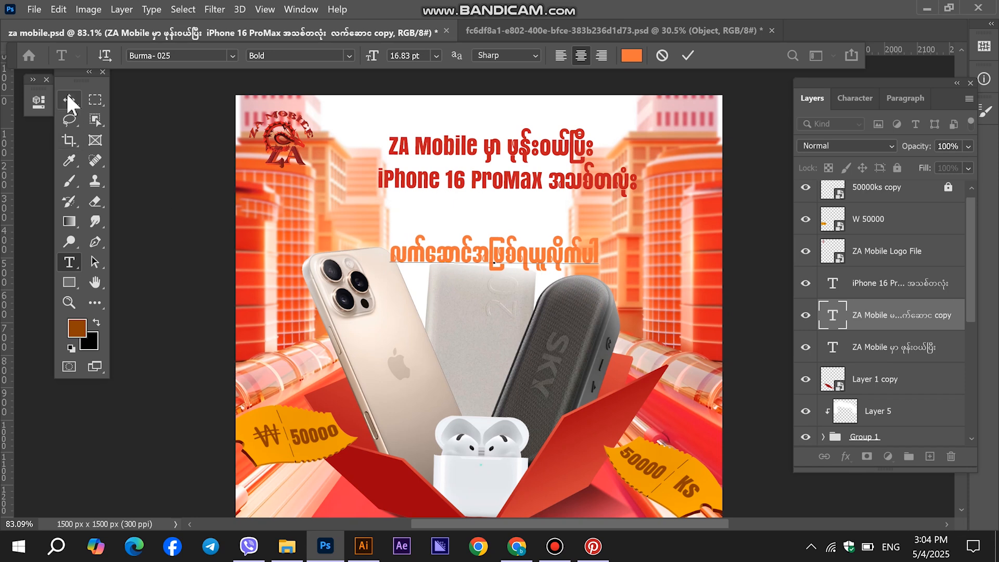
Step: Recolour the "လက်ဆောင်အဖြစ်ရယူလိုက်ပါ" line to the red #e22120 sampled from the background
key(ctrl+a)
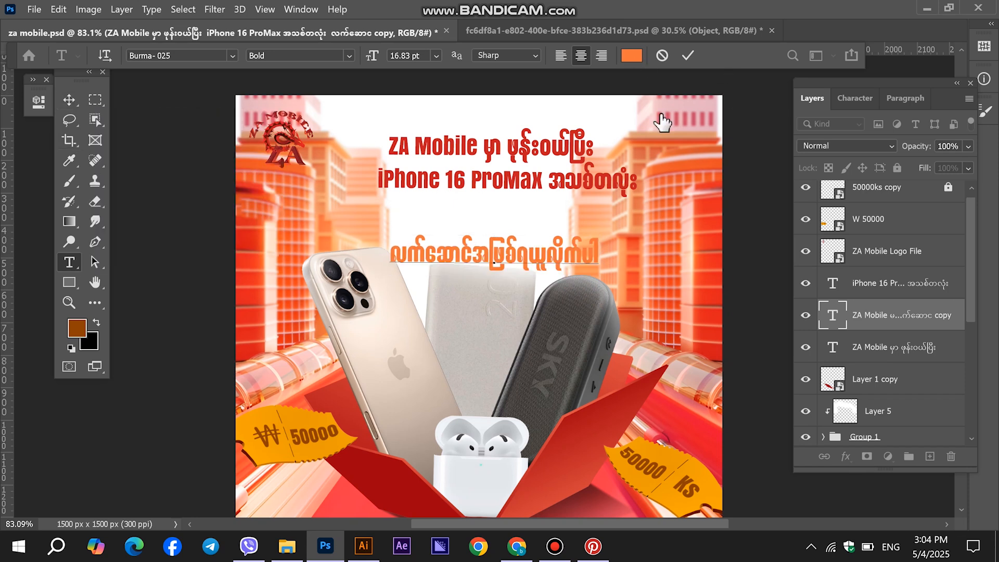
click(631, 56)
click(248, 297)
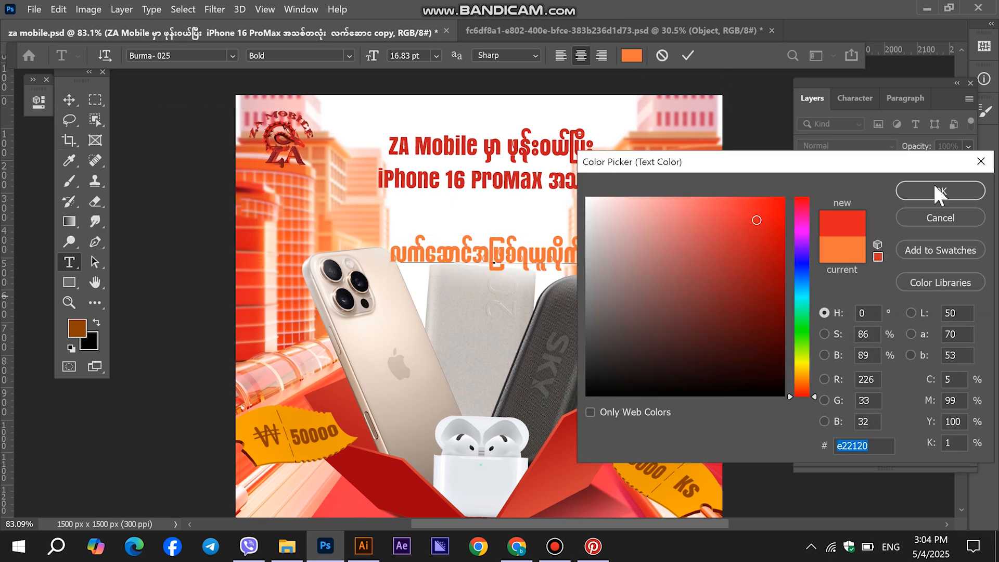
click(937, 191)
click(70, 99)
Step: Stack the last headline line close beneath the iPhone line, and centre and enlarge the iPhone line to about 111%
drag(518, 252, 508, 186)
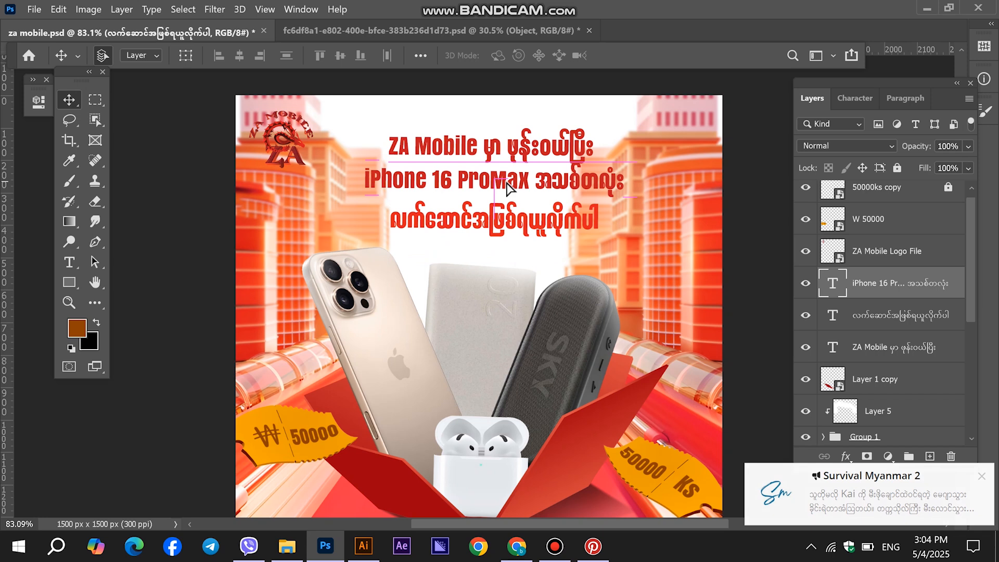
key(ctrl+t)
drag(632, 181, 651, 186)
key(Return)
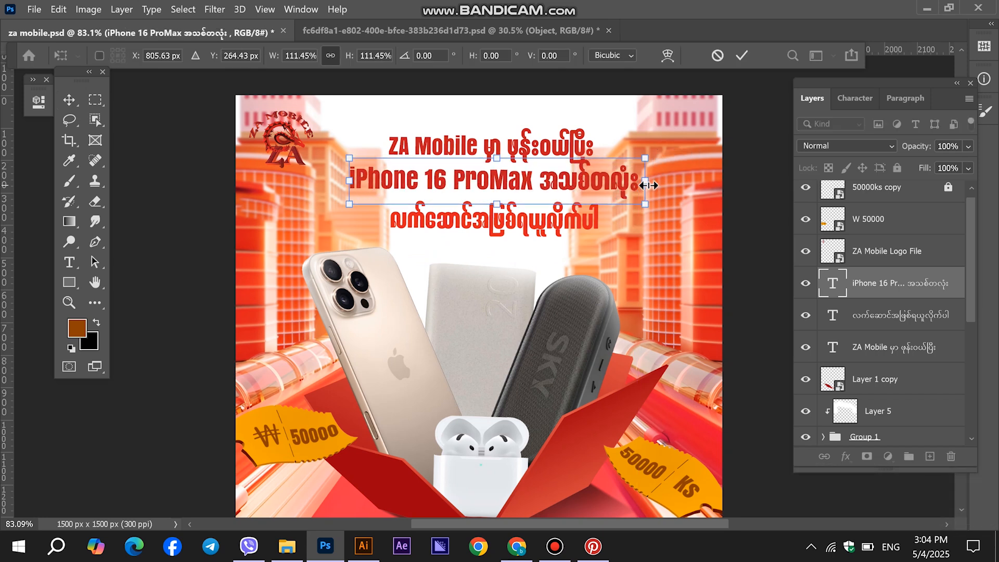
Step: Scale the first headline line, "ZA Mobile မှာ ဖုန်းဝယ်ပြီး", down to about 98%
click(577, 148)
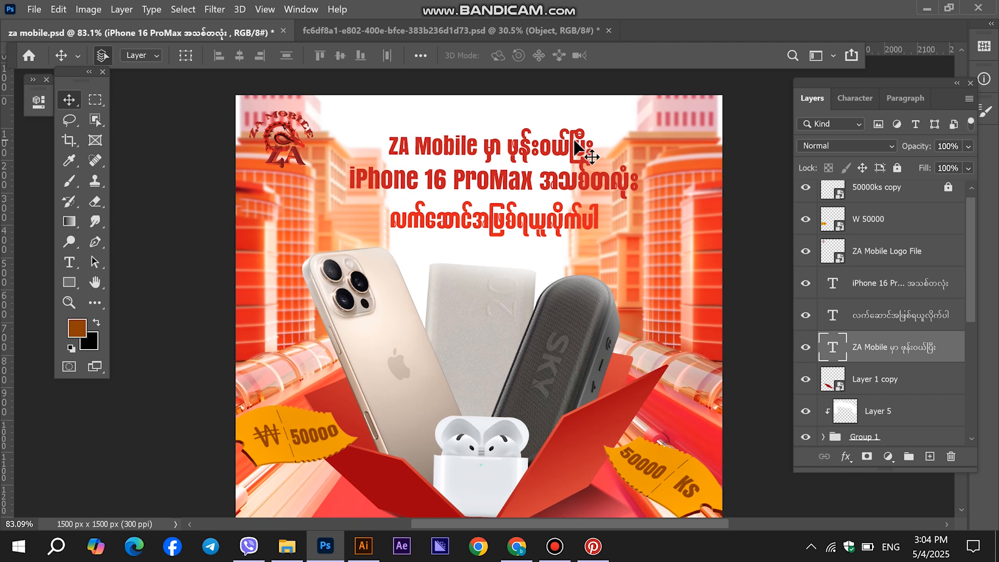
key(ctrl+t)
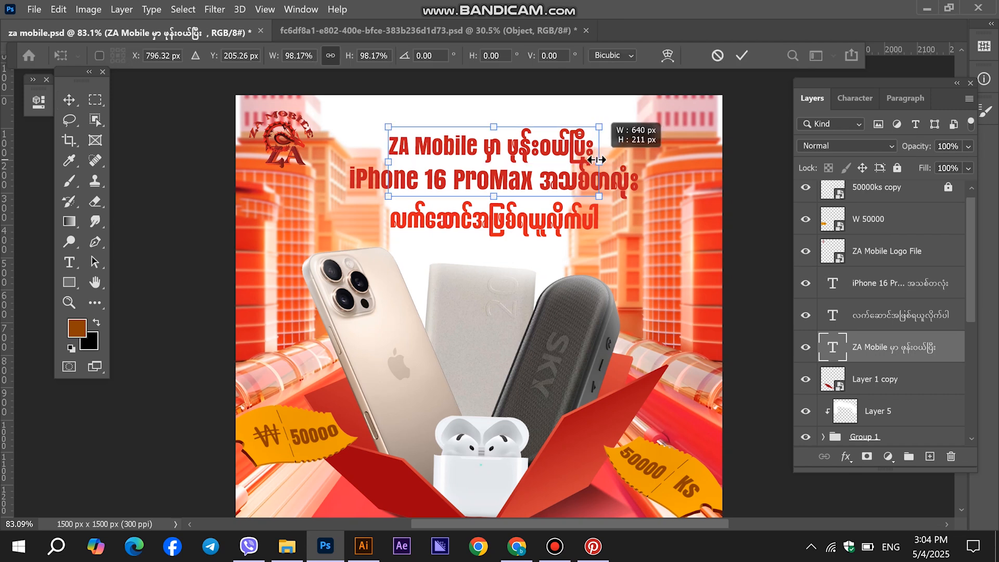
drag(599, 161, 597, 161)
key(Return)
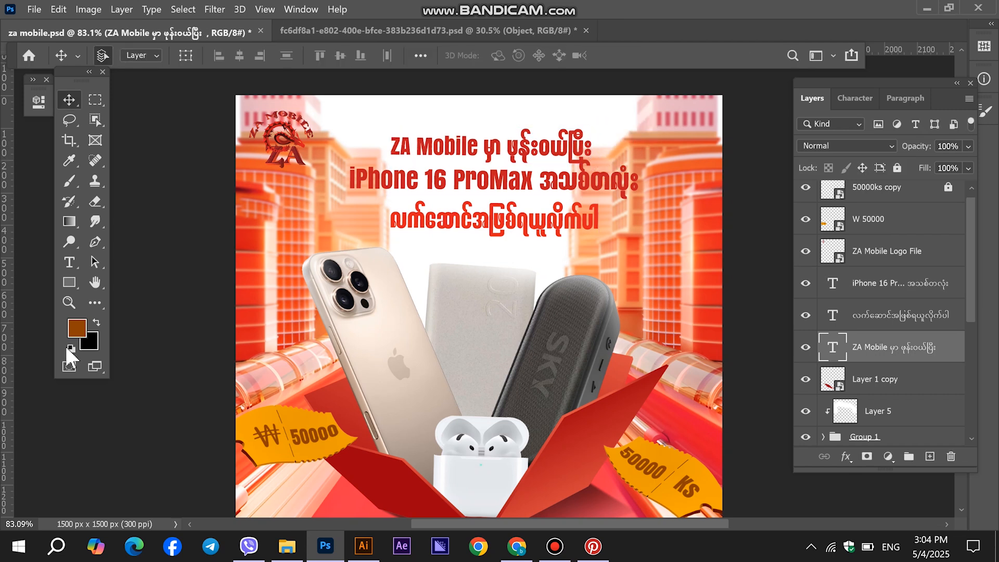
Step: Set the font size of the "iPhone 16 ProMax အသစ်တလုံး" line to 19 pt
click(69, 262)
click(475, 175)
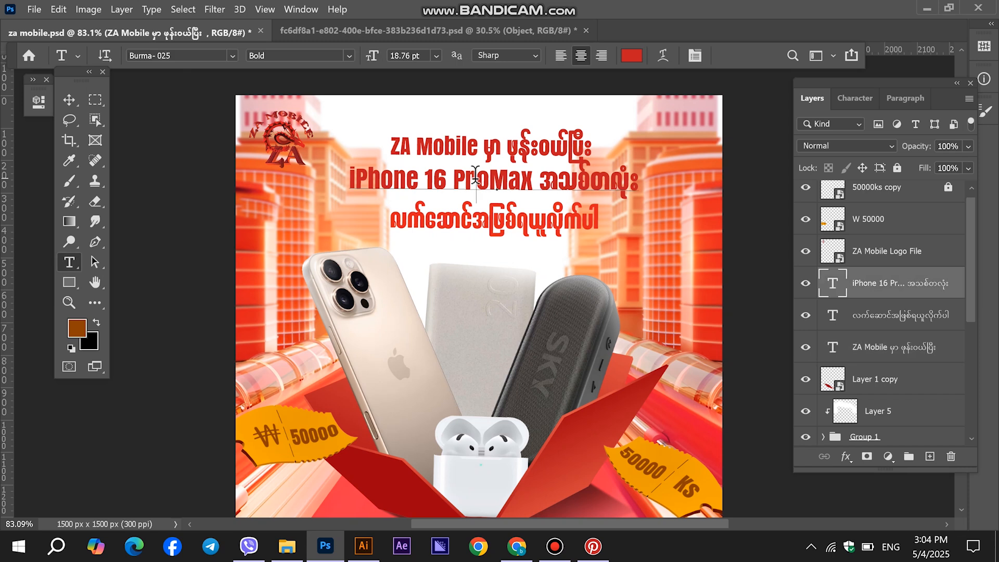
key(ctrl+a)
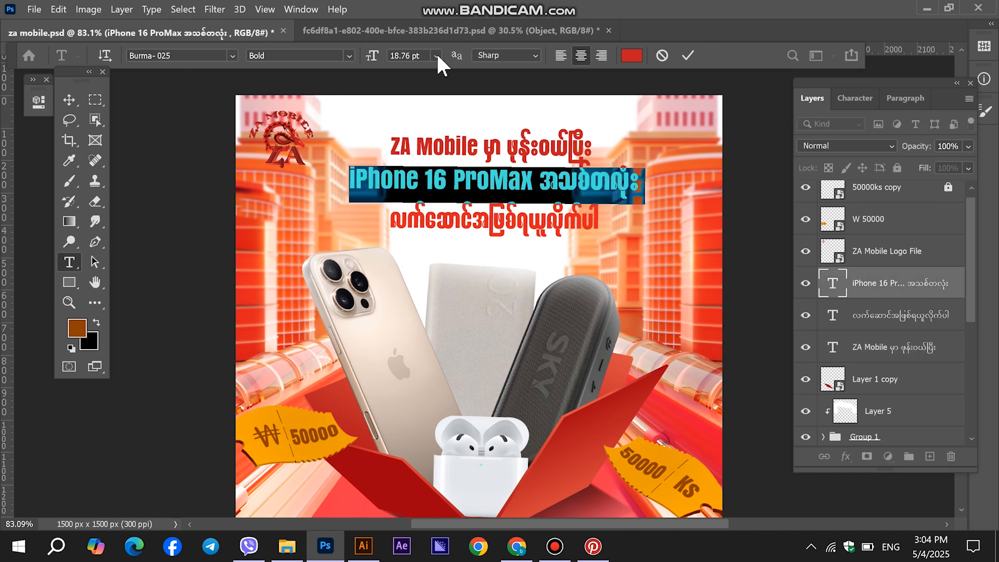
drag(428, 58, 386, 78)
key(Up)
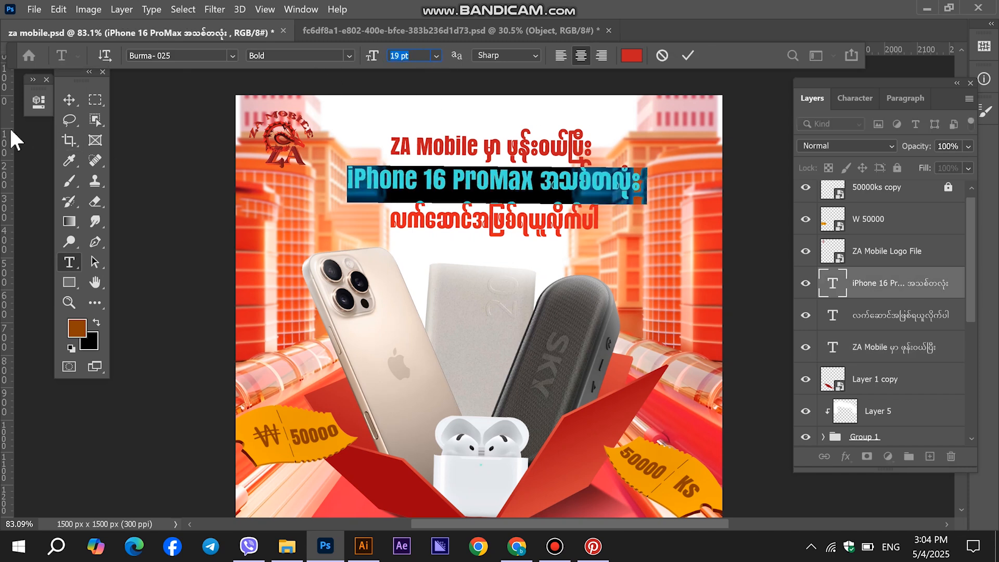
click(70, 98)
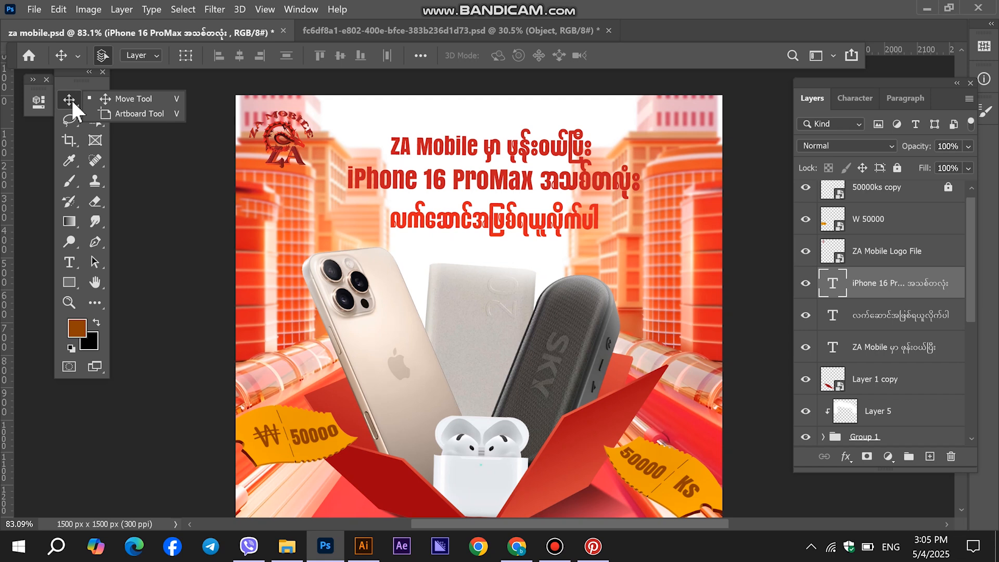
Step: Change the font of the Korean address line over the gift box to Adobe Gothic Std
scroll(86, 81, up, 1)
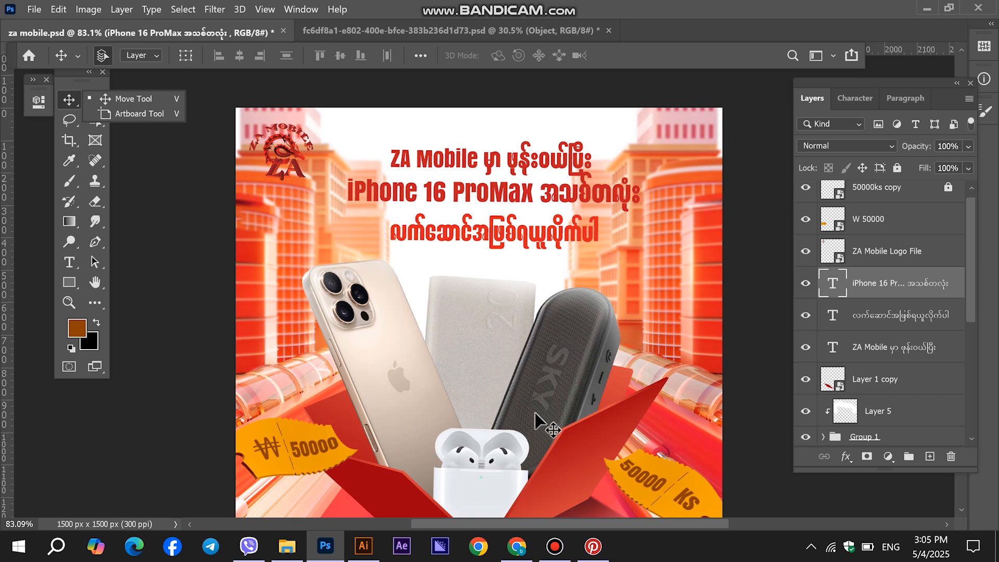
scroll(319, 197, down, 3)
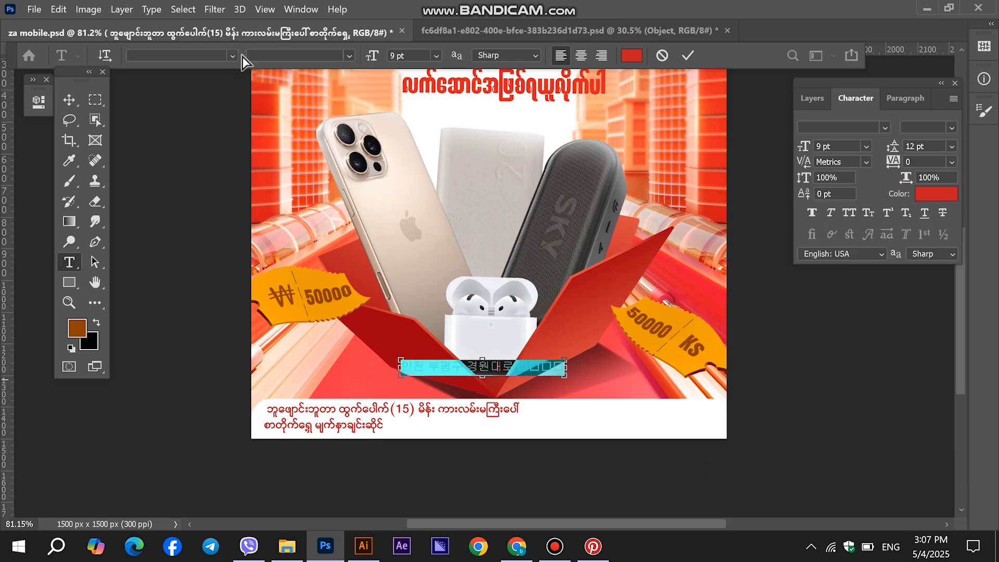
click(232, 55)
scroll(343, 227, down, 2)
scroll(344, 227, down, 15)
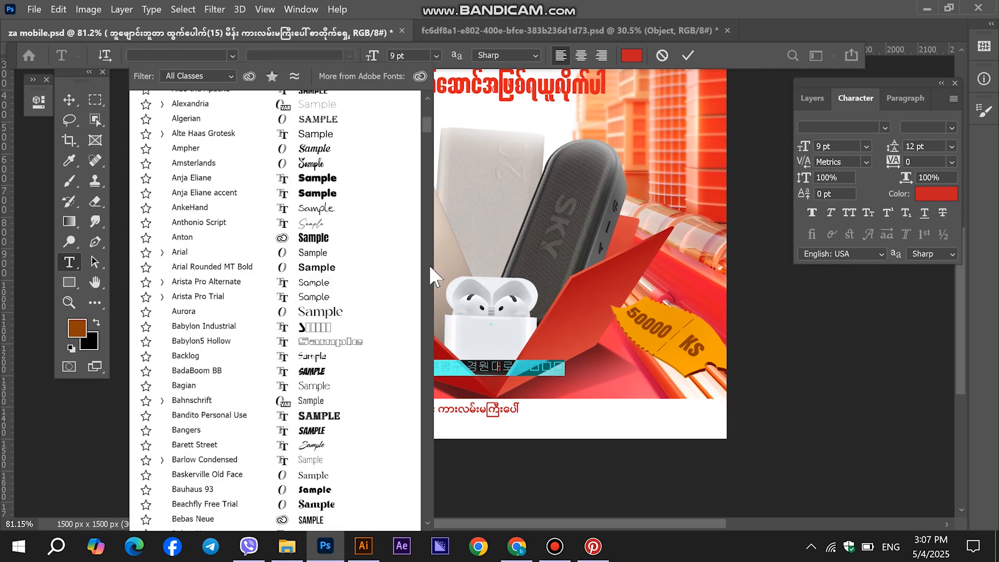
scroll(435, 396, down, 20)
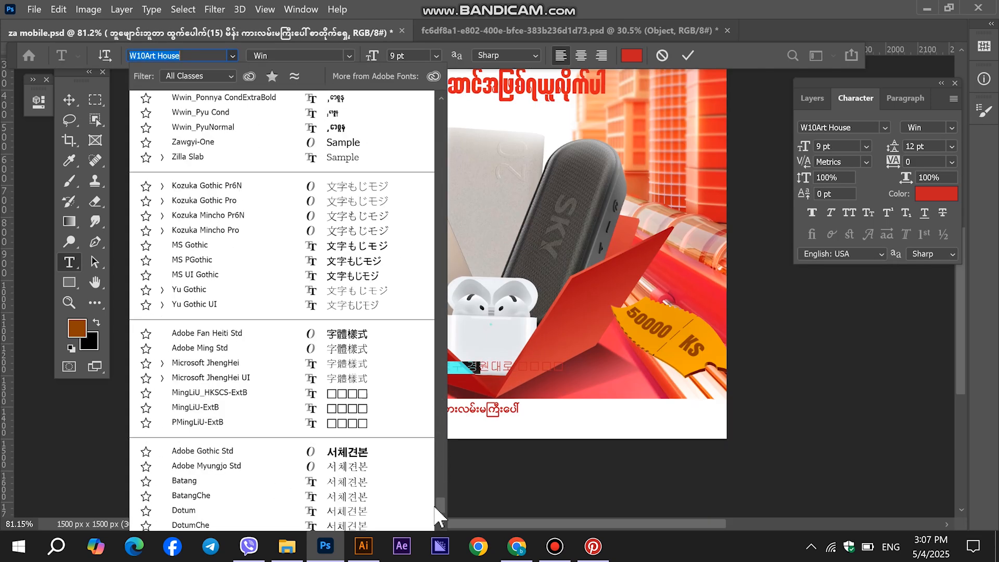
scroll(417, 448, down, 4)
scroll(353, 378, up, 6)
scroll(354, 365, up, 15)
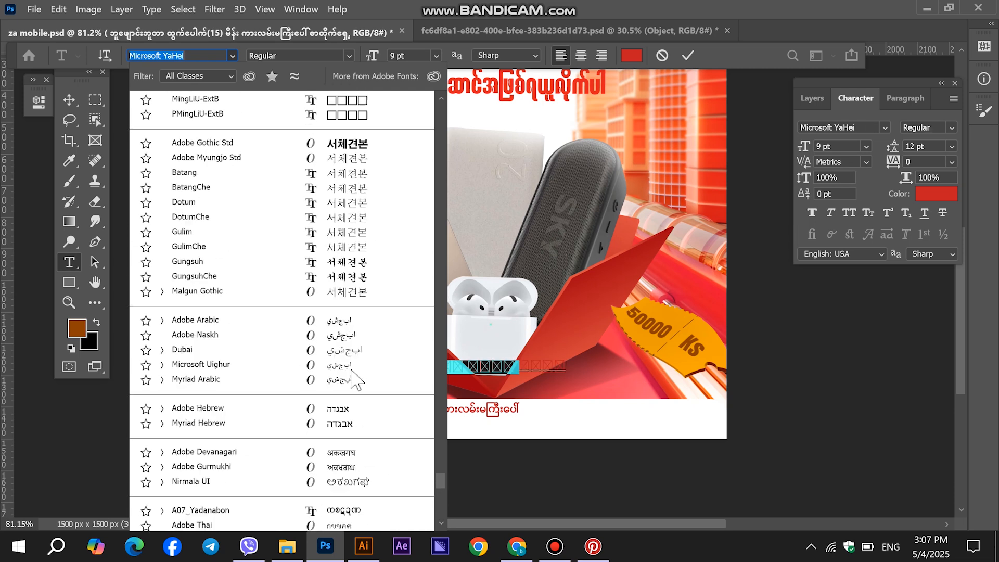
scroll(350, 327, up, 1)
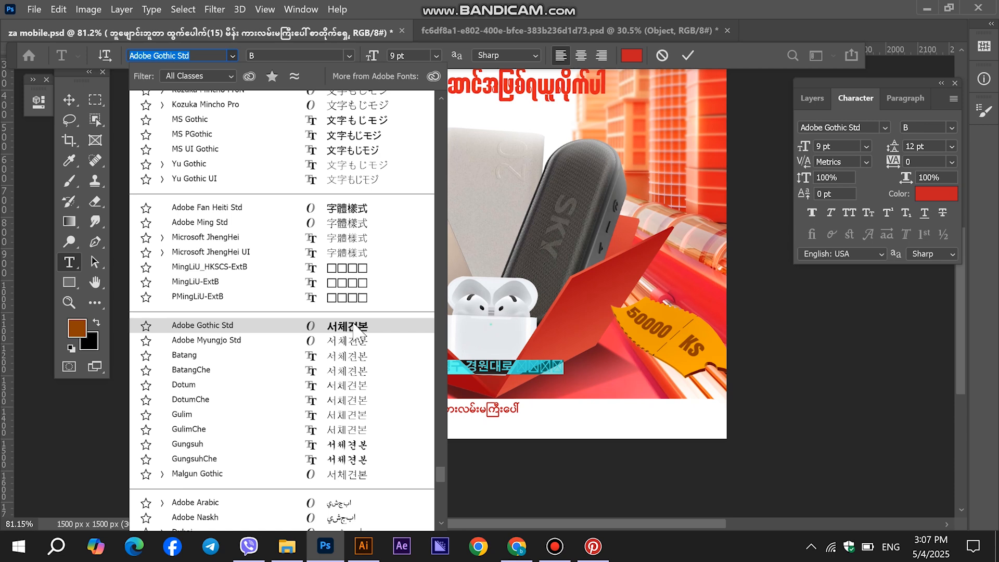
click(360, 326)
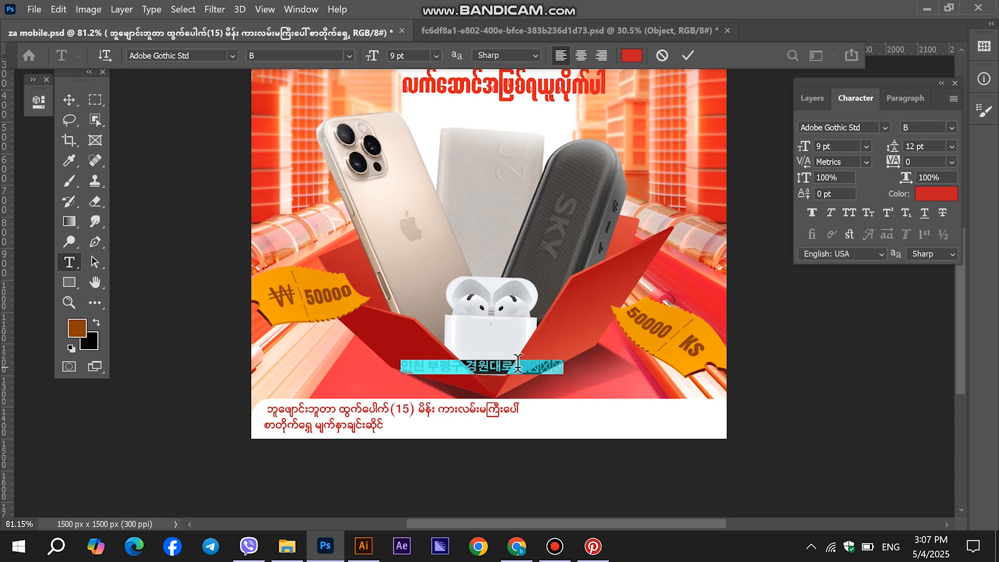
Step: Set only the building number at the end of the Korean address to the ShwePaChi 04 font
drag(519, 363, 596, 385)
click(232, 56)
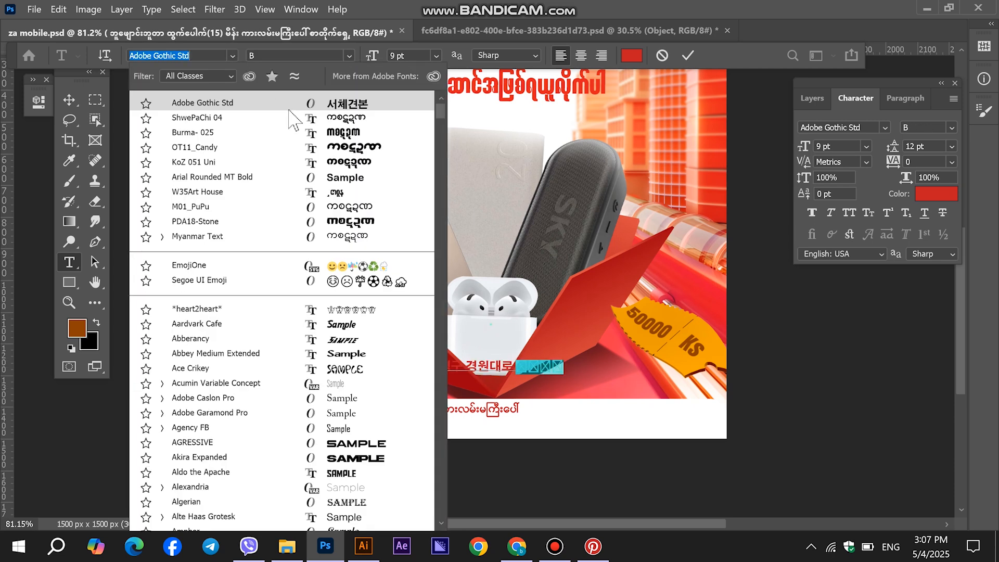
click(293, 117)
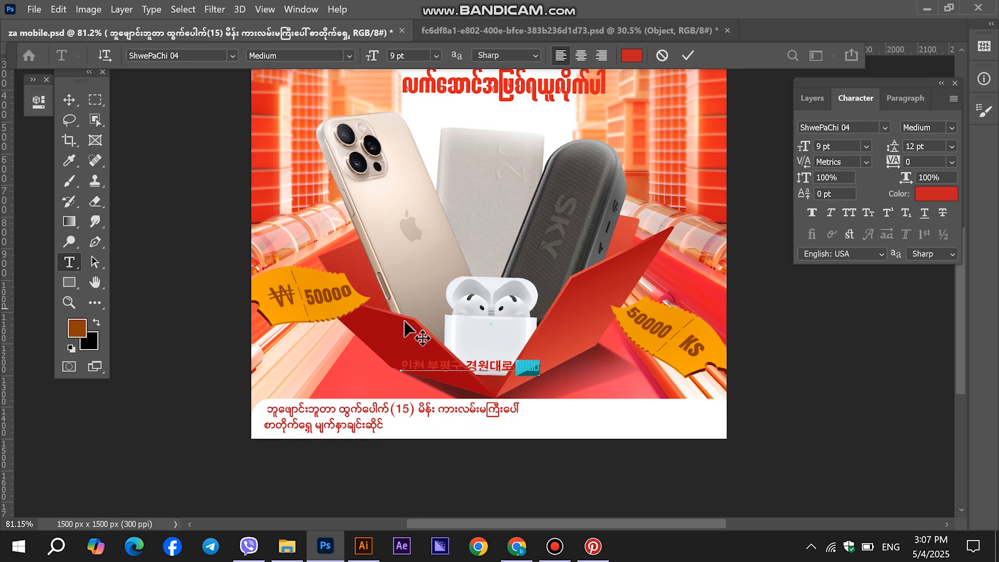
Step: Look up the building number in the Viber note and retype it in place of the unreadable characters in the Korean address
scroll(532, 364, up, 4)
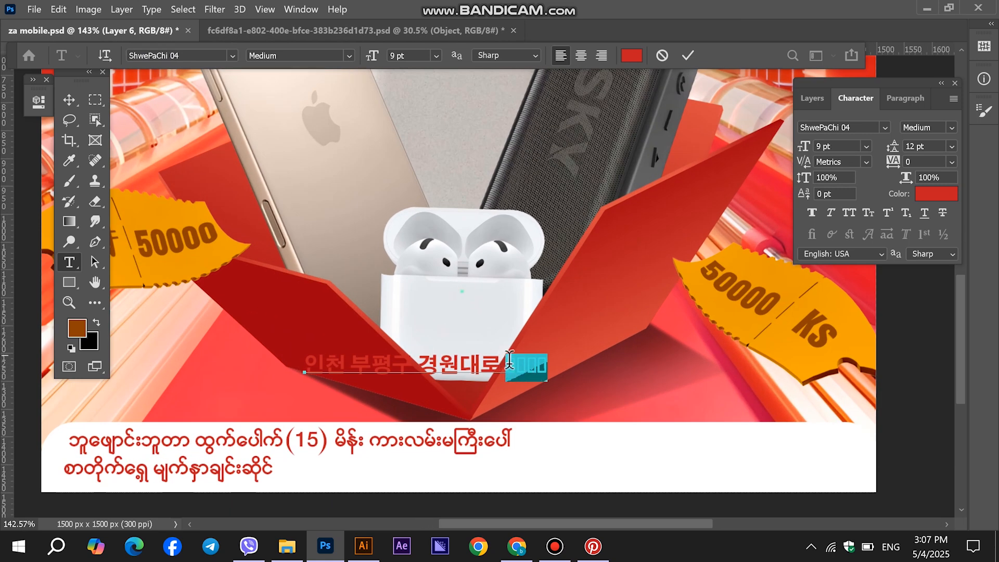
click(249, 552)
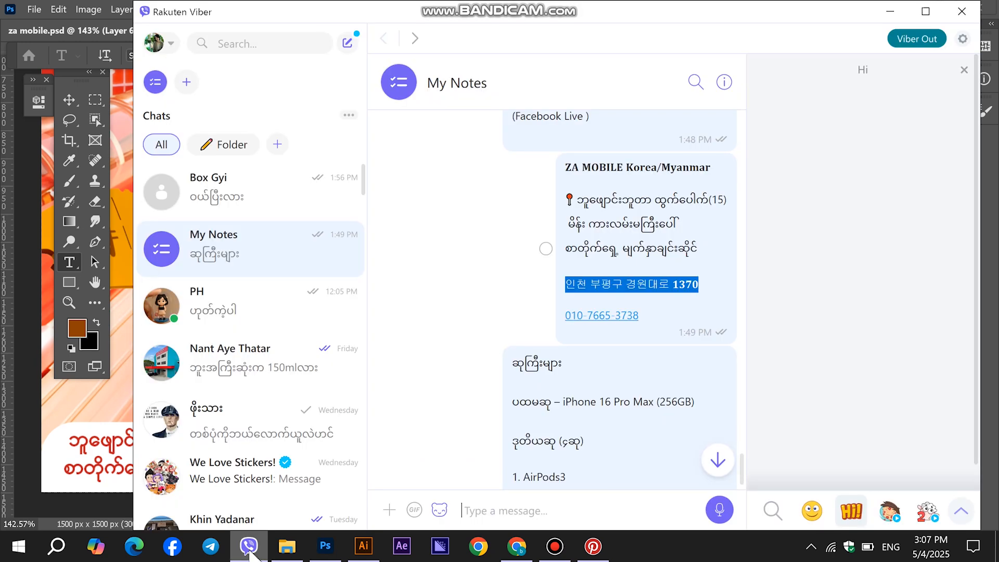
click(250, 551)
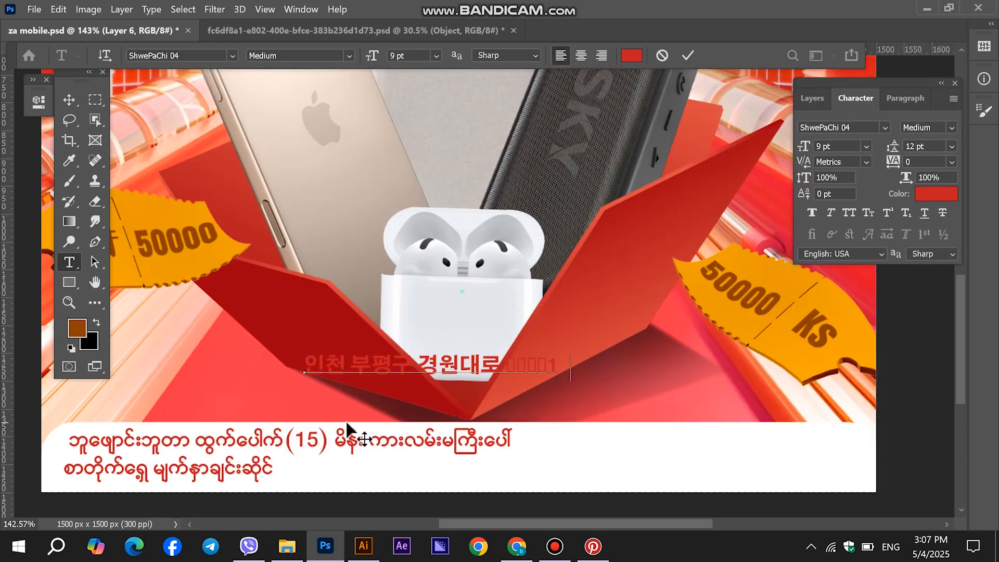
text(370)
drag(521, 365, 305, 364)
key(BackSpace)
Step: Set the Korean part of the address to 8 pt and move the line into the white footer strip
click(413, 56)
key(Return)
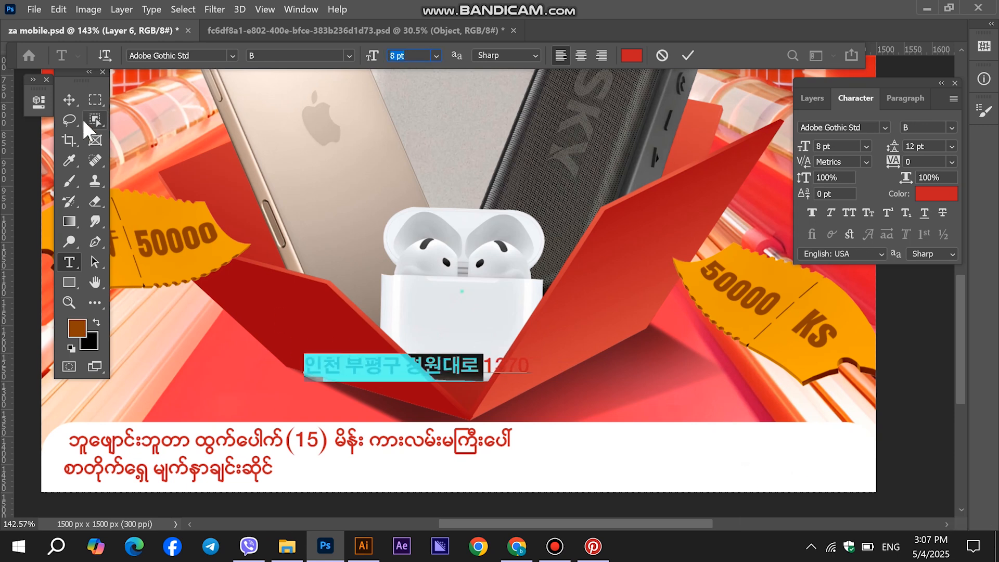
click(69, 100)
drag(380, 374, 365, 479)
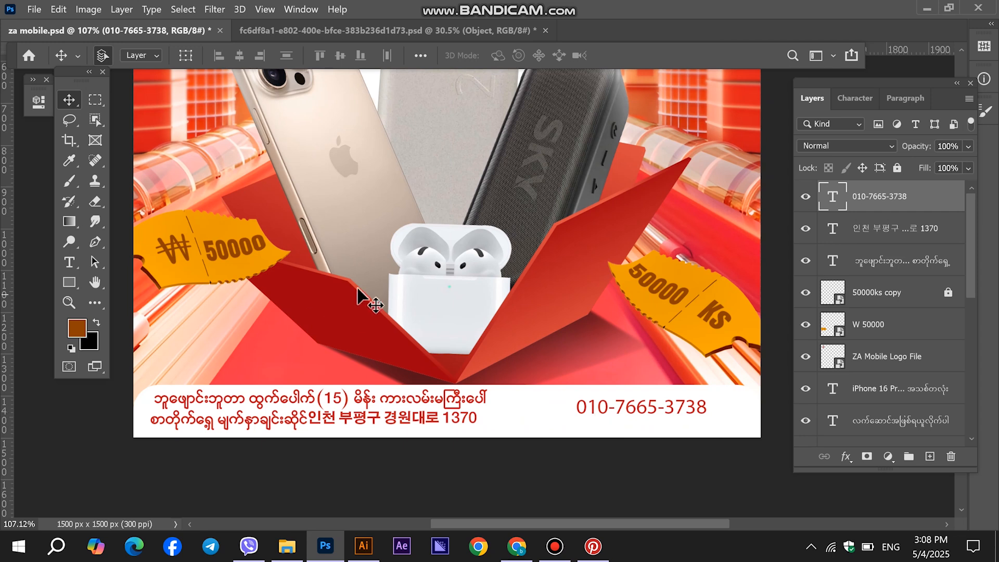
Step: Scale the Burmese and Korean address lines in the footer down together to 73.19%
key(ctrl+0)
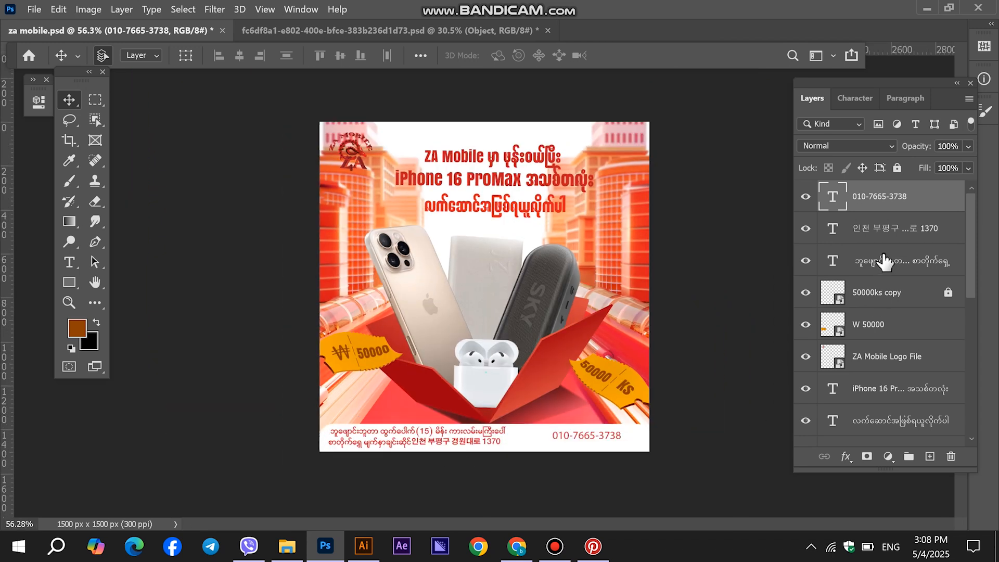
click(889, 249)
shift+click(889, 239)
key(ctrl+t)
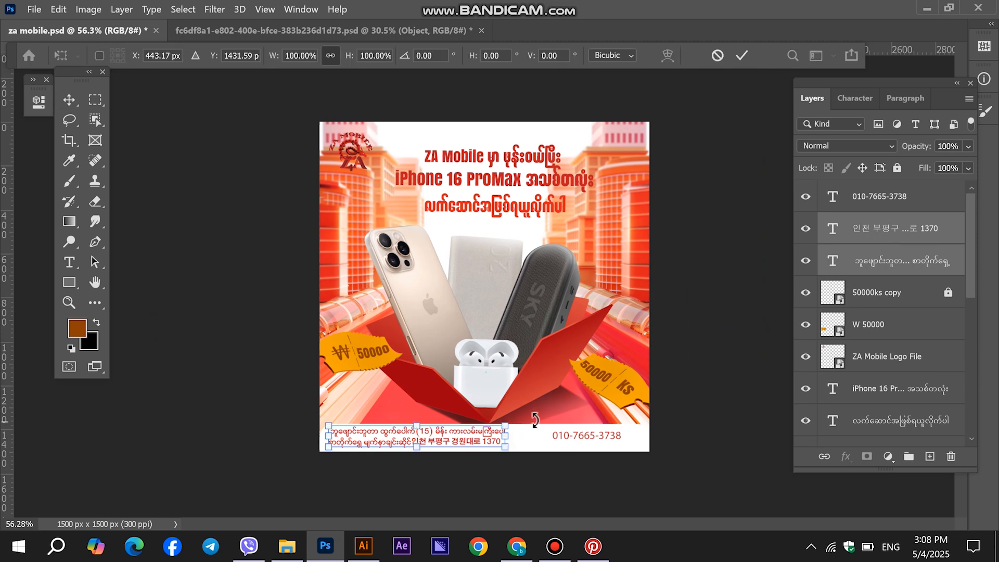
drag(503, 430, 458, 431)
key(Return)
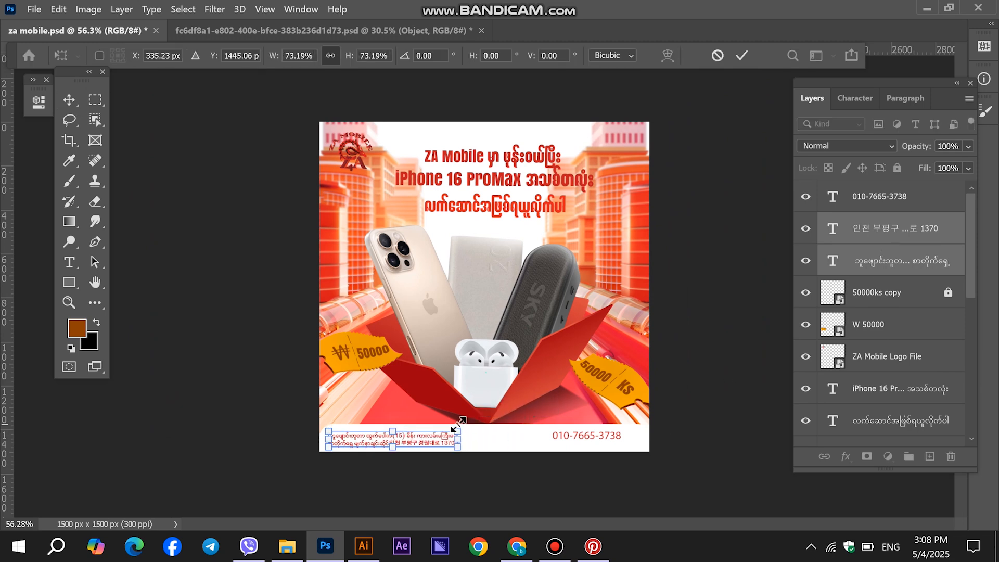
Step: Try joining the Burmese address into a single line and placing the Korean address beneath it
scroll(385, 432, up, 3)
key(t)
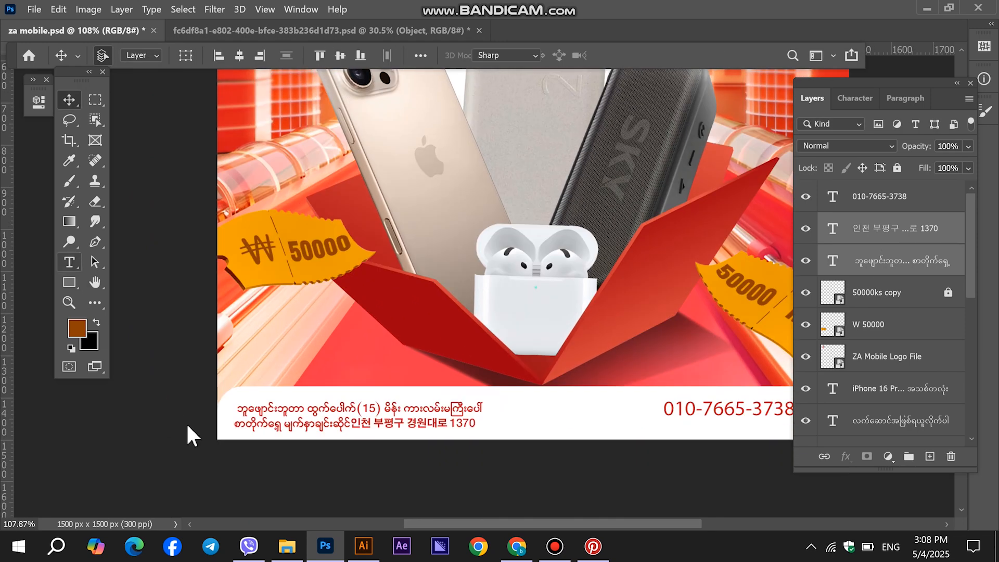
click(234, 423)
key(BackSpace)
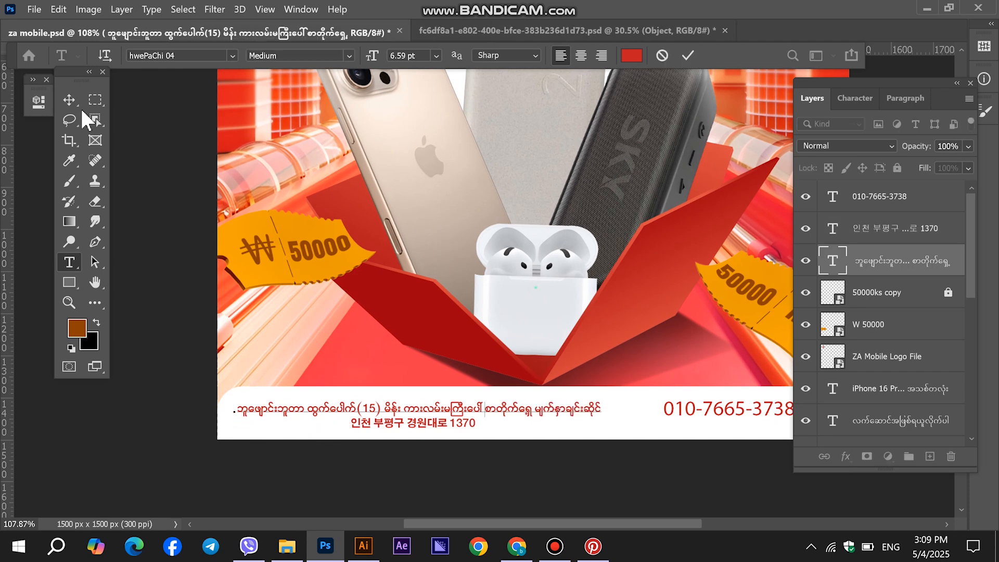
click(68, 100)
drag(436, 430, 325, 430)
key(alt+shift)
scroll(348, 428, down, 2)
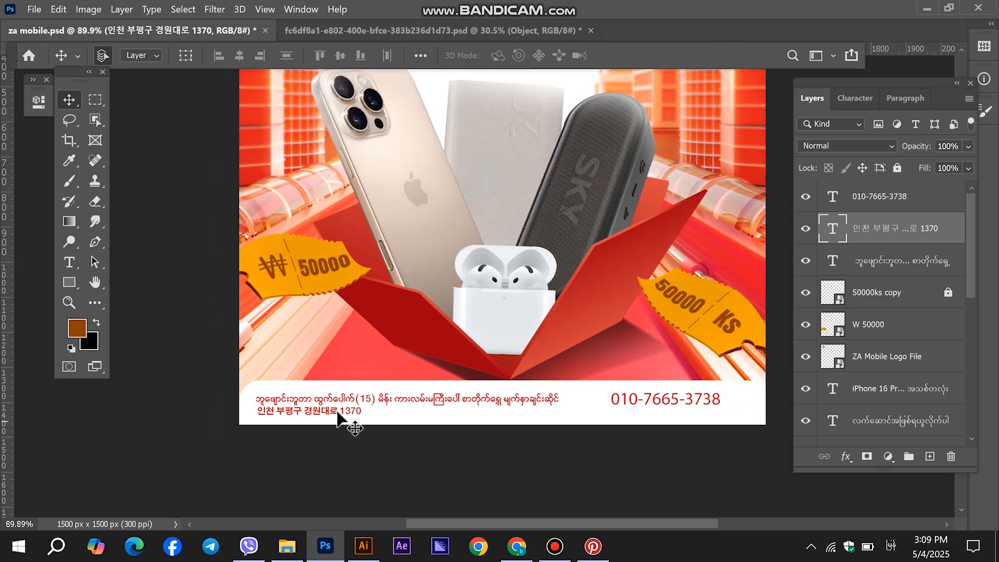
scroll(293, 360, down, 2)
drag(301, 357, 411, 359)
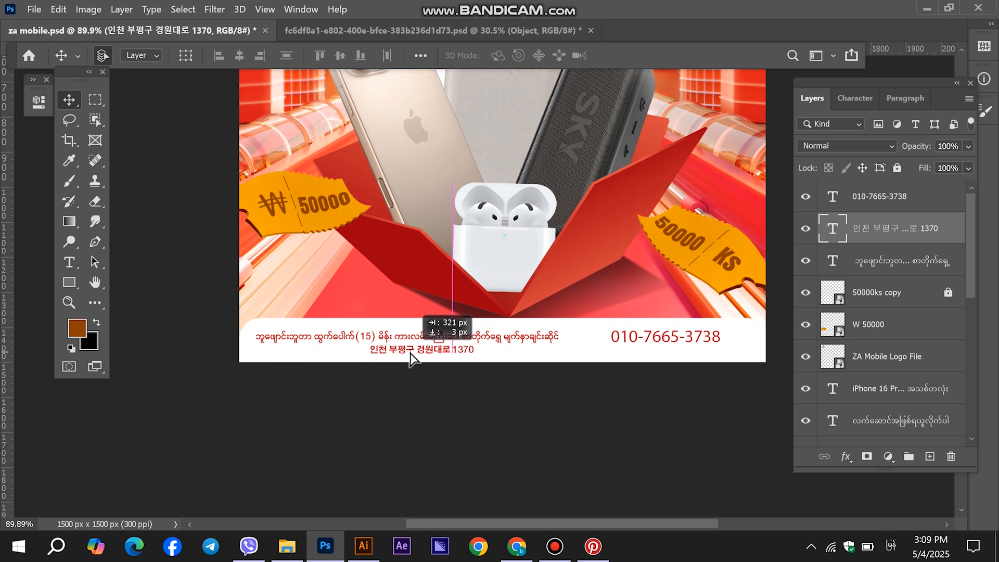
Step: Break the Burmese address into two lines again and move the Korean address to the end of the second line
click(69, 262)
click(465, 335)
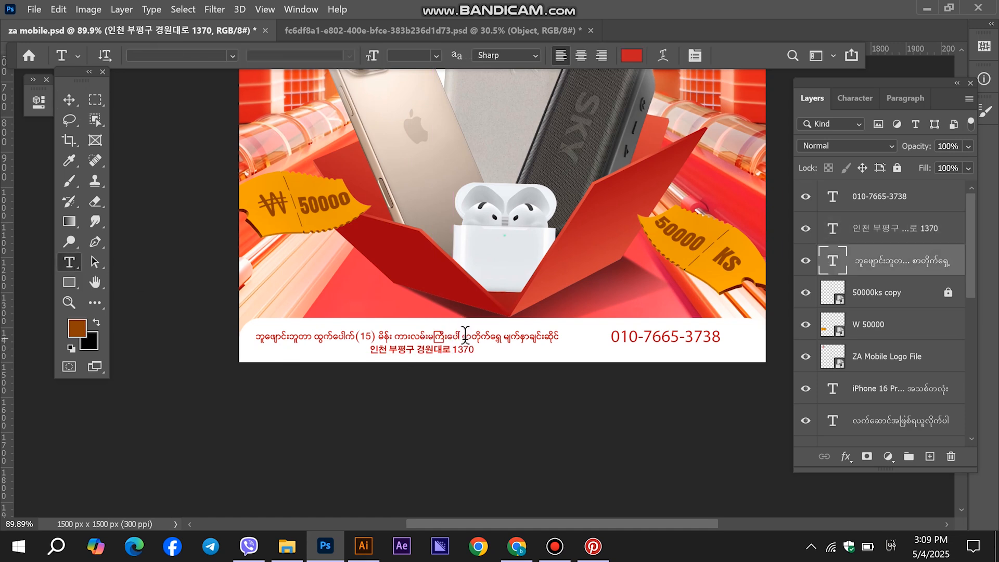
click(465, 335)
key(Return)
click(69, 102)
drag(393, 350, 374, 352)
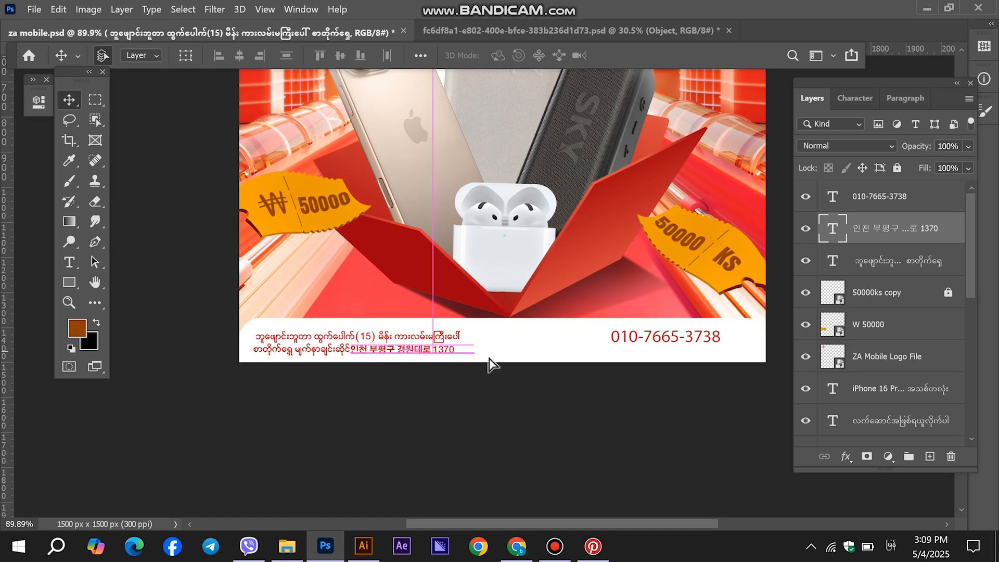
Step: Link the Burmese and Korean address layers together
scroll(584, 364, down, 3)
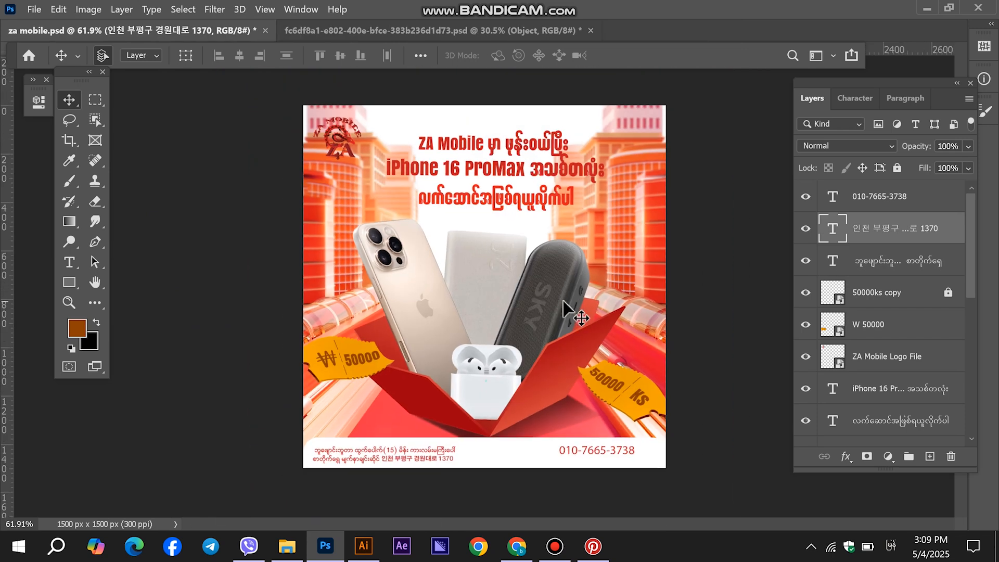
shift+click(873, 263)
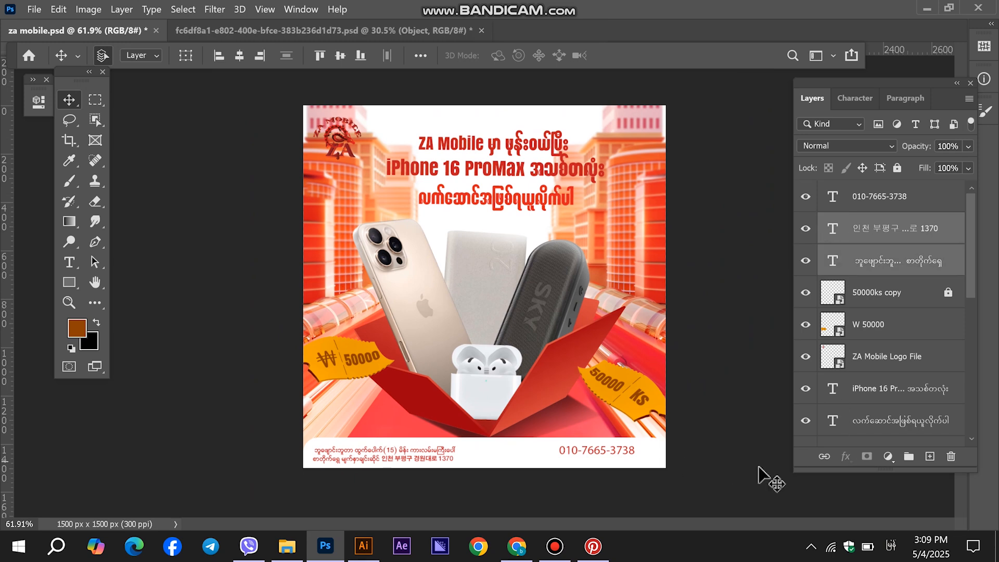
click(824, 458)
Step: Remove the leading space from the first Burmese address line and move the linked address lines slightly to the right
click(69, 262)
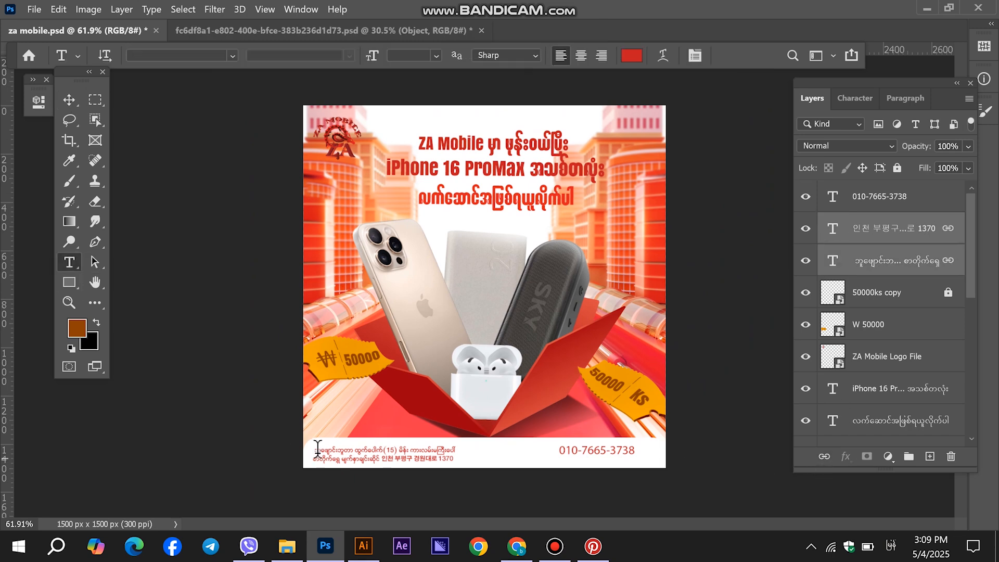
click(319, 443)
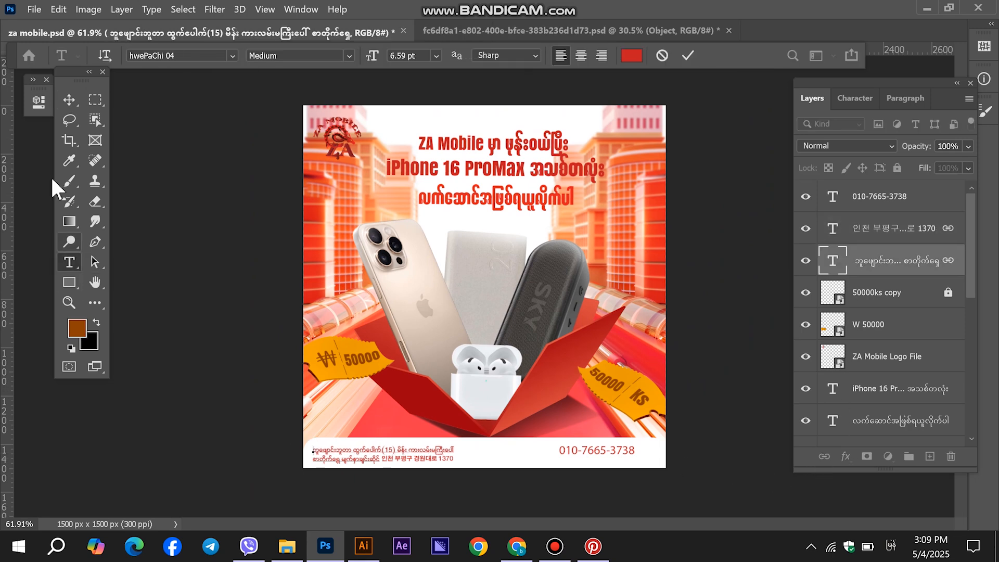
click(68, 100)
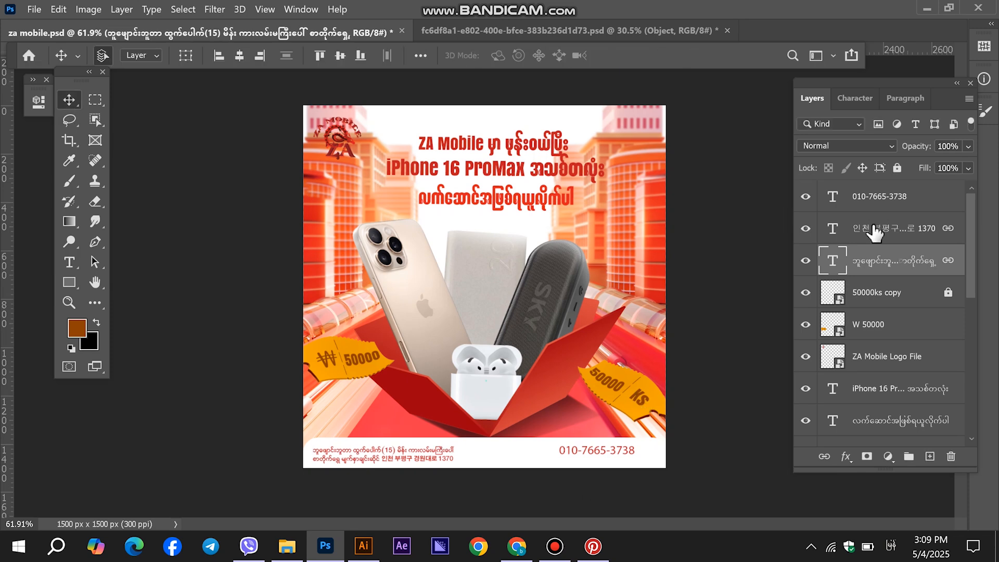
scroll(401, 471, up, 5)
drag(436, 381, 460, 385)
scroll(255, 401, down, 5)
Step: Change the font of the whole footer phone number to ShwePaChi 04
click(886, 196)
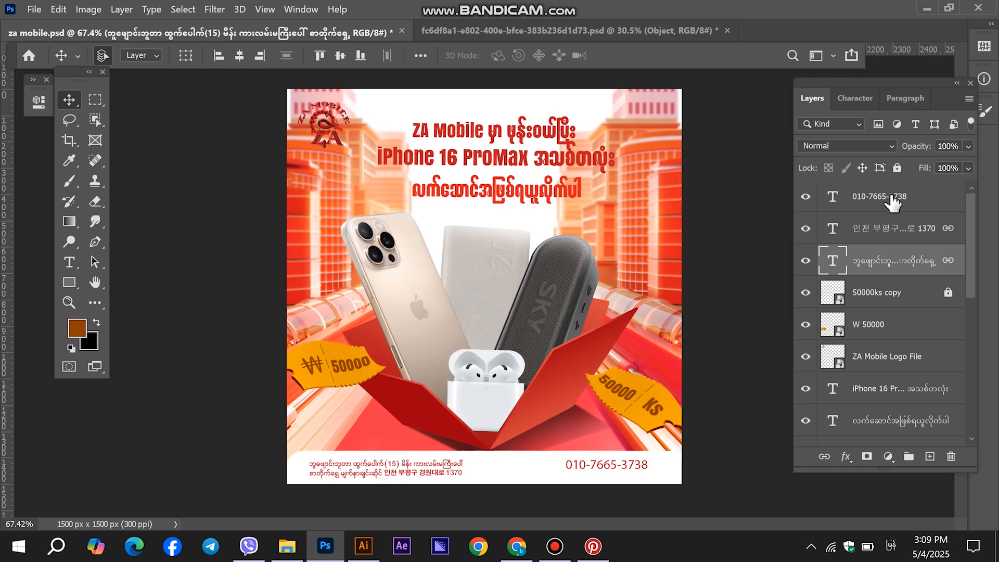
scroll(715, 461, up, 3)
scroll(714, 460, up, 2)
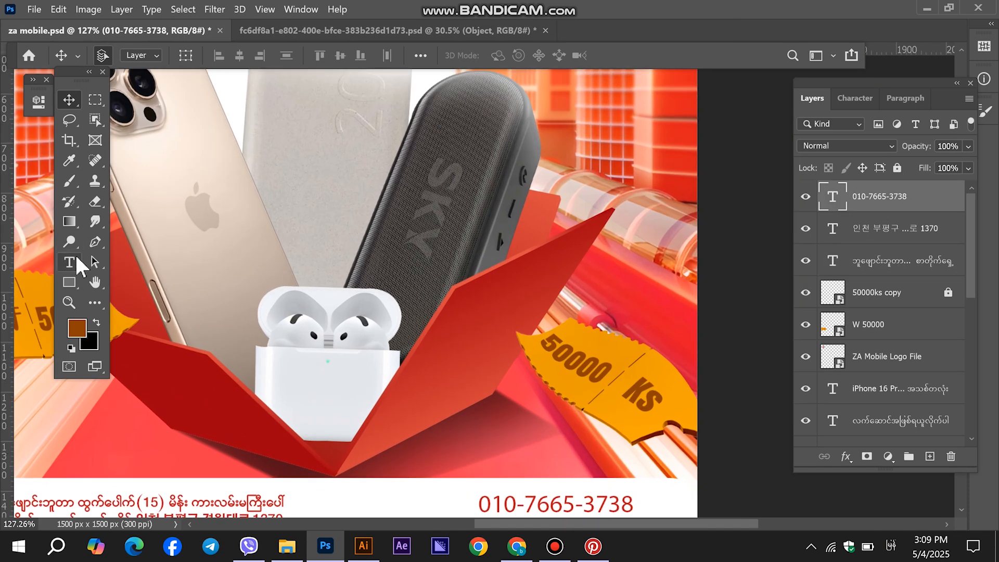
click(69, 261)
click(560, 499)
key(ctrl+a)
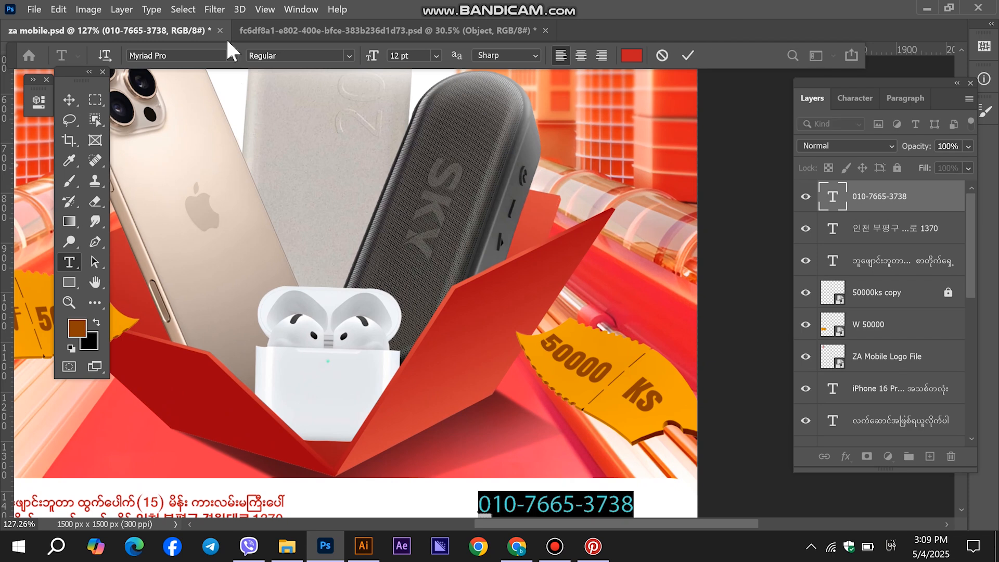
click(232, 56)
drag(442, 279, 443, 81)
click(380, 105)
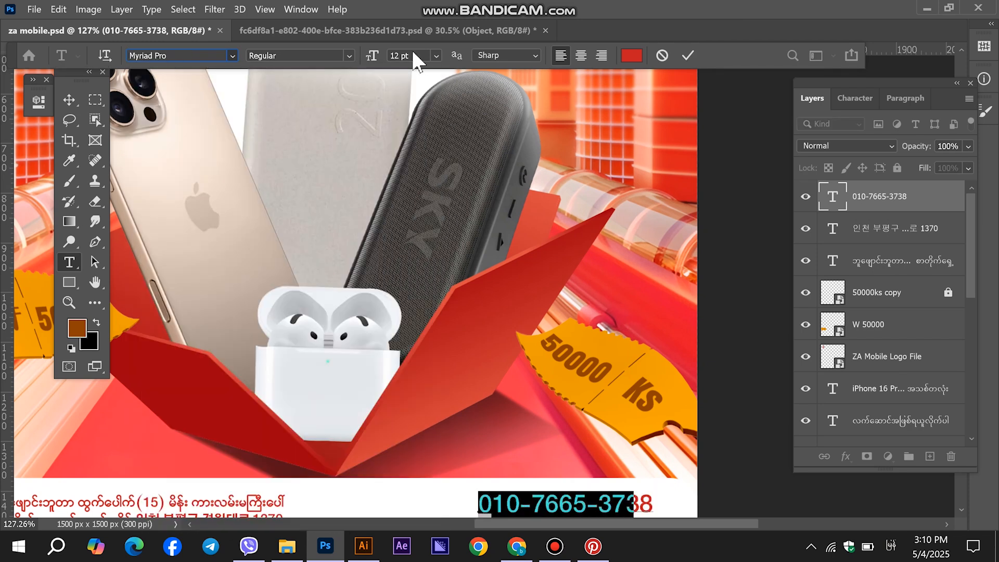
Step: Set the footer phone number to 8 pt
click(419, 56)
scroll(419, 55, down, 1)
scroll(419, 56, down, 5)
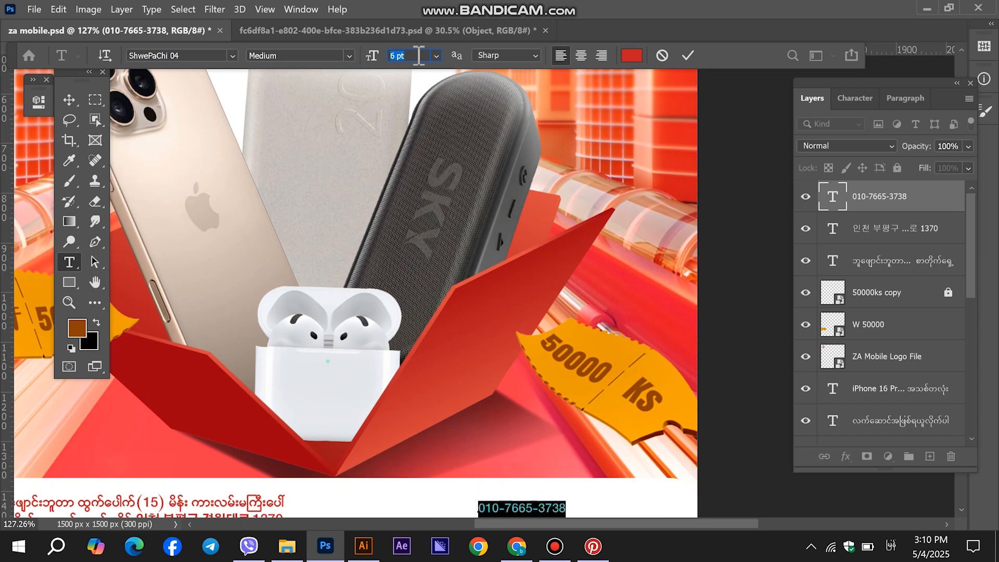
scroll(416, 58, up, 2)
click(70, 100)
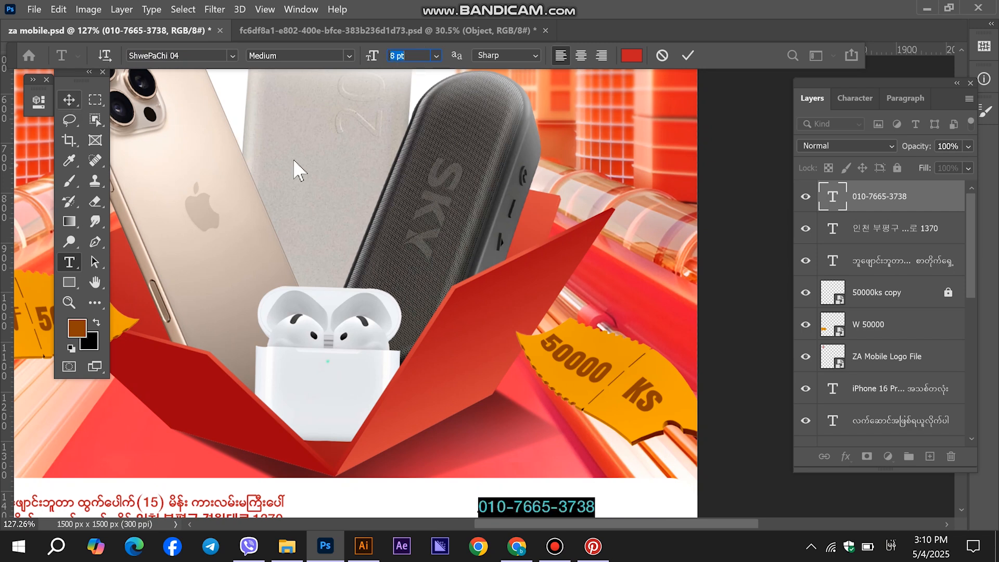
Step: Set the whole Burmese address text to 7 pt
click(69, 263)
scroll(298, 401, down, 1)
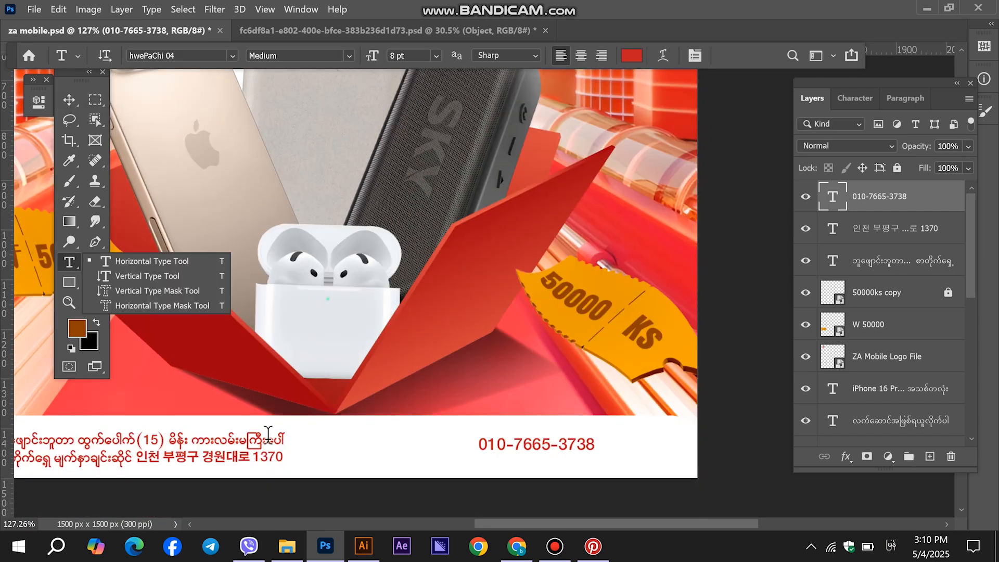
click(268, 435)
key(ctrl+a)
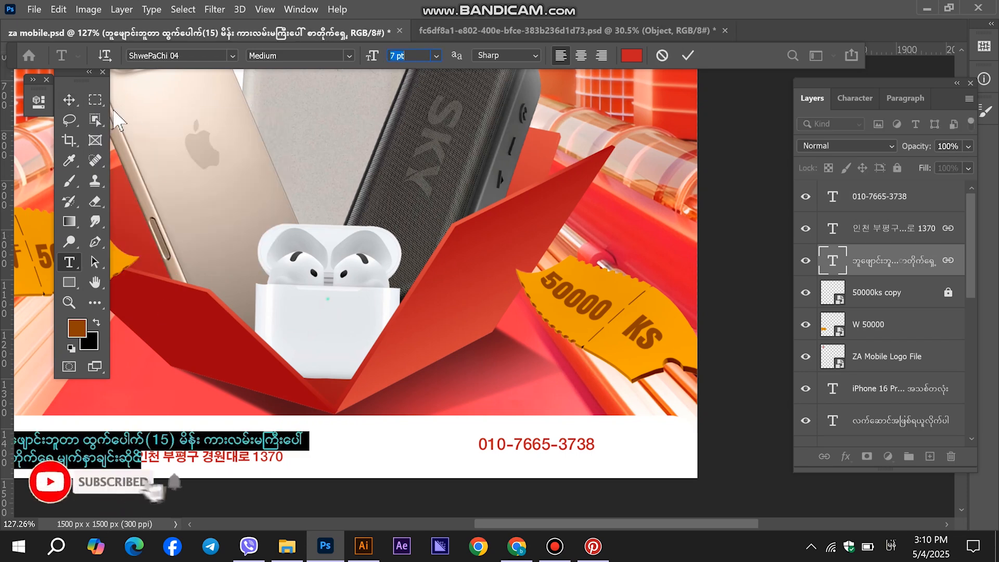
click(70, 96)
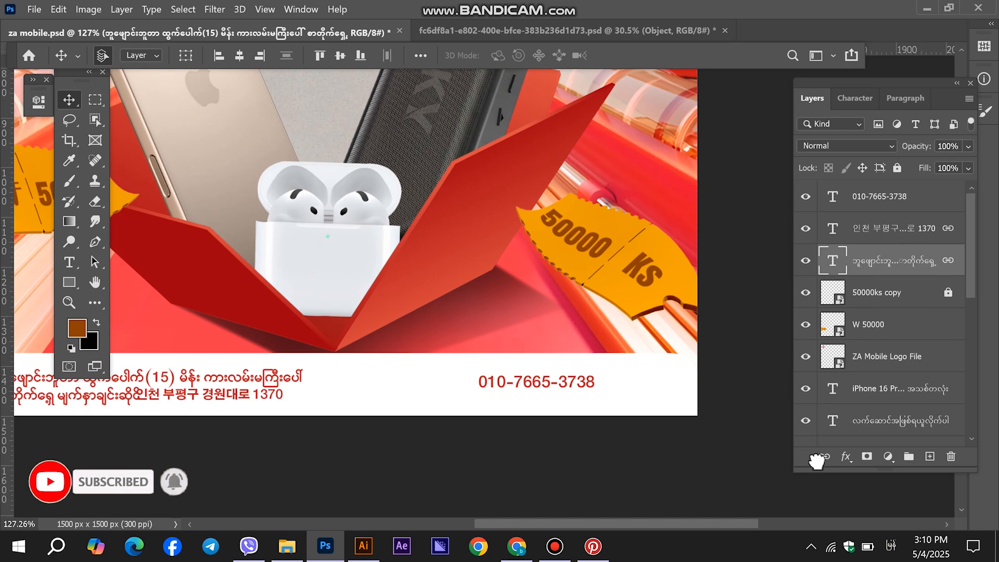
Step: Nudge the unlinked Korean address right to leave a gap after the Burmese text, and link both address layers again
click(824, 457)
key(Right)
key(Right)
key(Right)
key(Right)
key(Right)
key(Right)
key(Right)
key(Right)
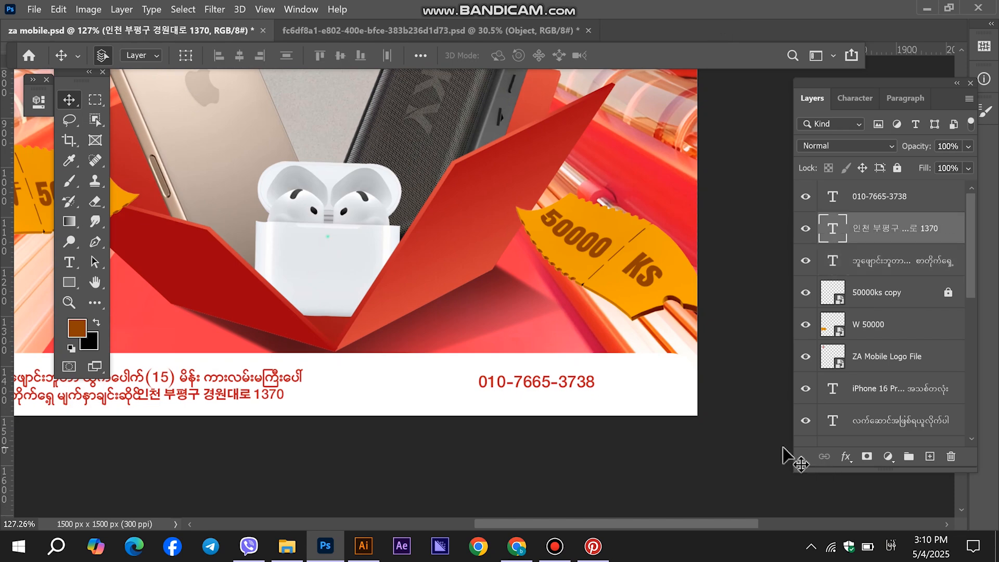
key(Right)
key(Right)
key(Right)
key(Right)
key(Right)
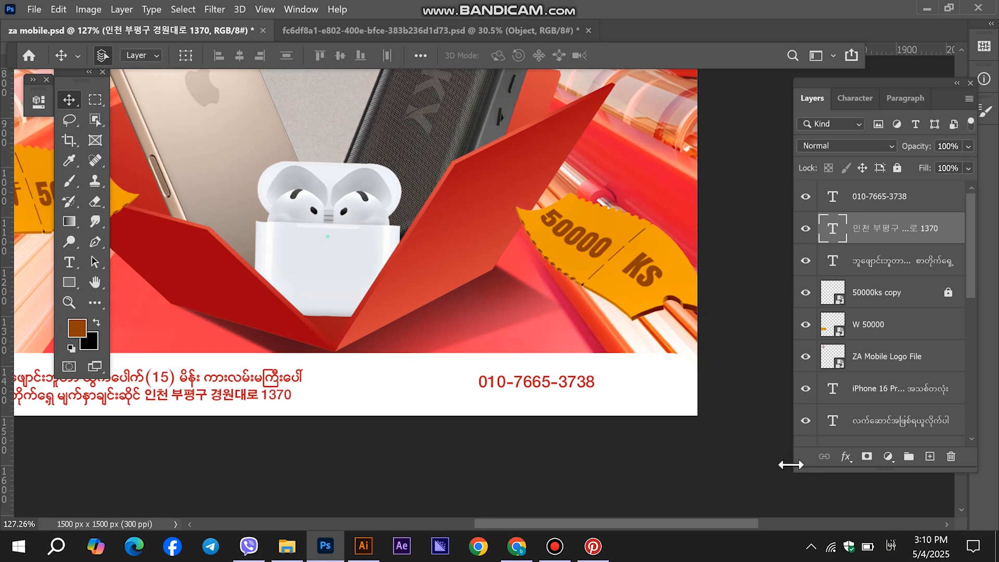
ctrl+click(880, 268)
click(825, 456)
Step: Examine the footer text sizes and the balance of the whole post at different magnifications
scroll(538, 369, down, 2)
click(69, 262)
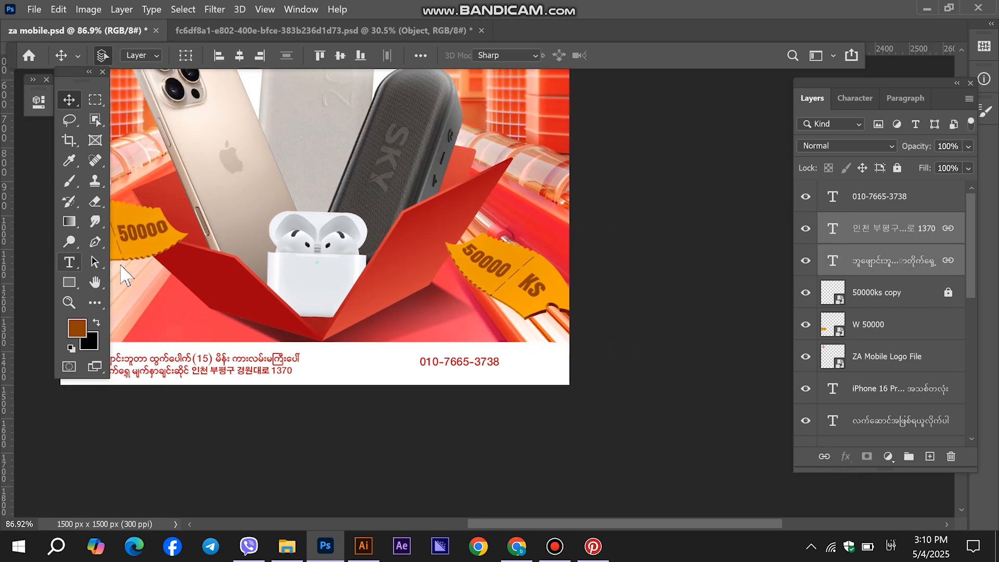
click(478, 363)
click(69, 99)
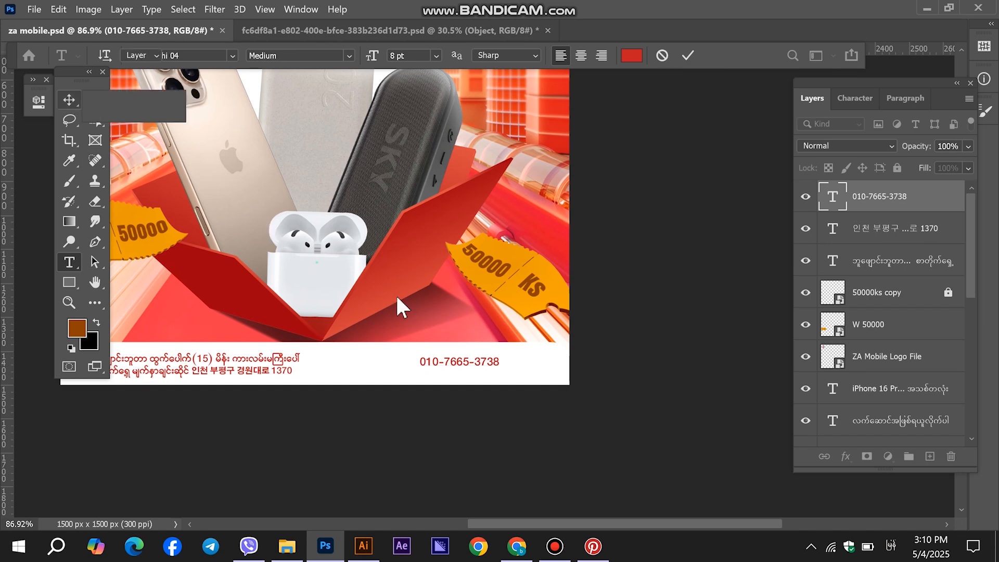
scroll(459, 411, down, 6)
click(481, 445)
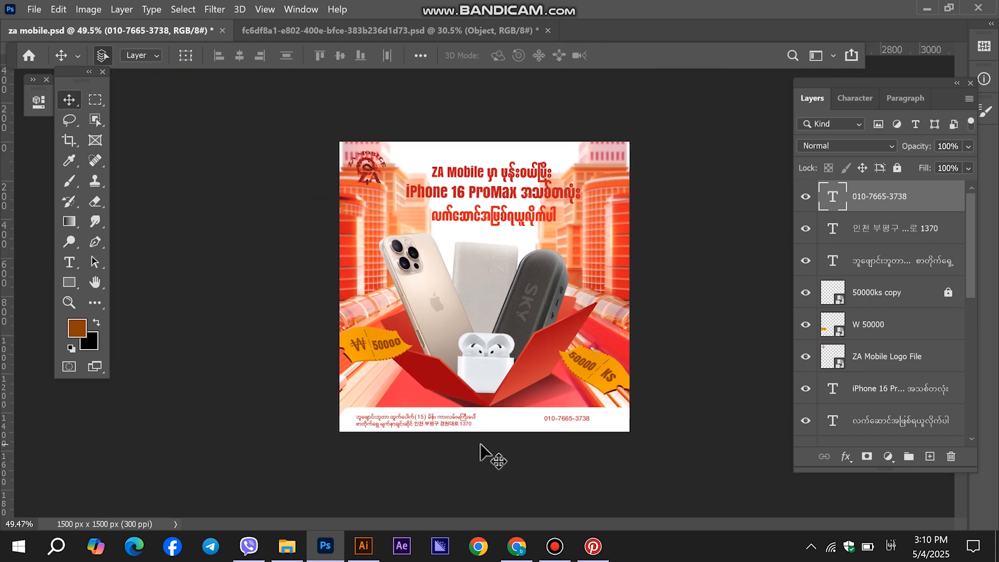
scroll(572, 456, down, 3)
scroll(627, 432, up, 2)
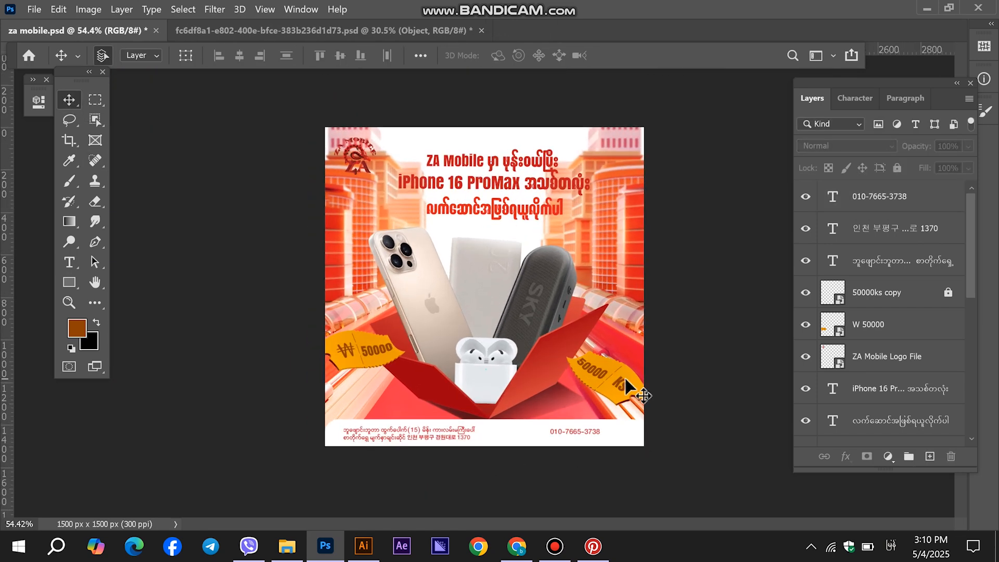
scroll(629, 392, up, 2)
scroll(631, 397, down, 3)
scroll(466, 445, up, 3)
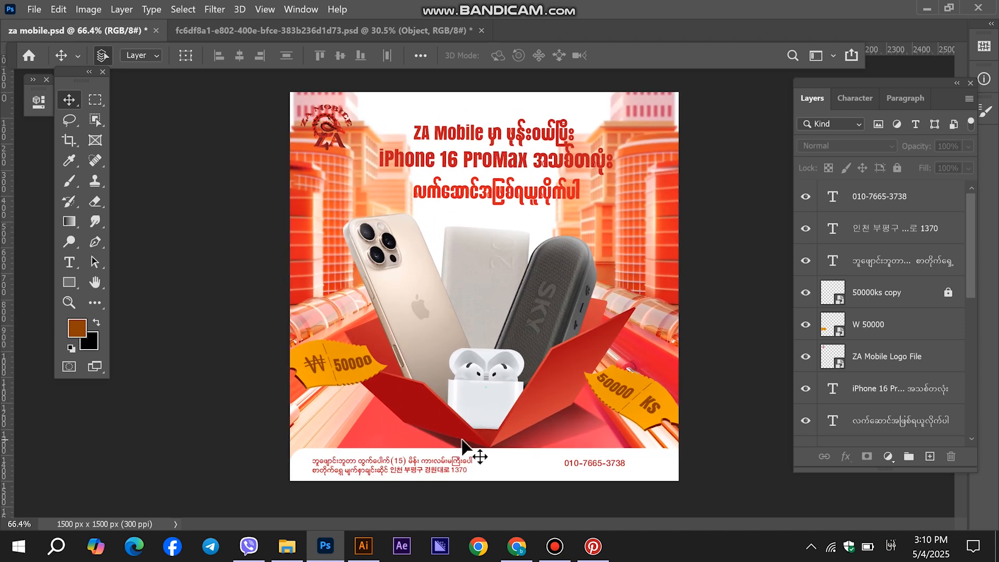
Step: Try putting the full address on one line with the phone number beneath it, and undo that arrangement
click(69, 262)
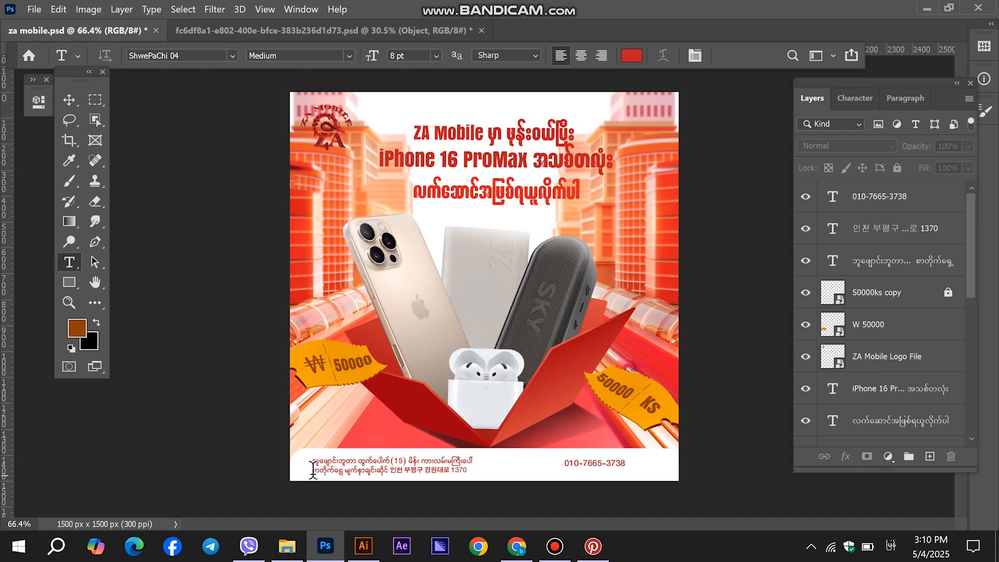
click(312, 470)
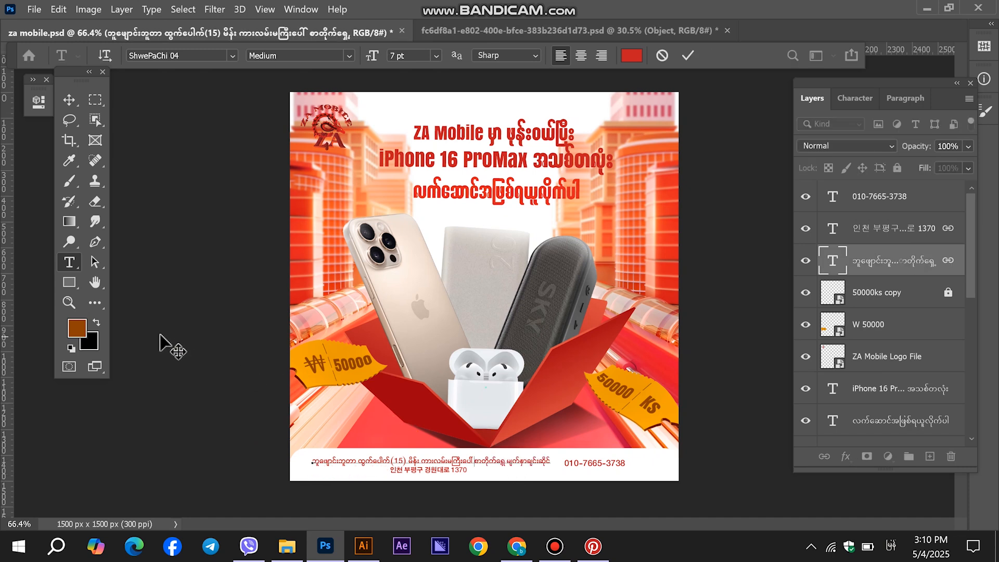
click(70, 99)
click(824, 457)
drag(448, 471, 317, 477)
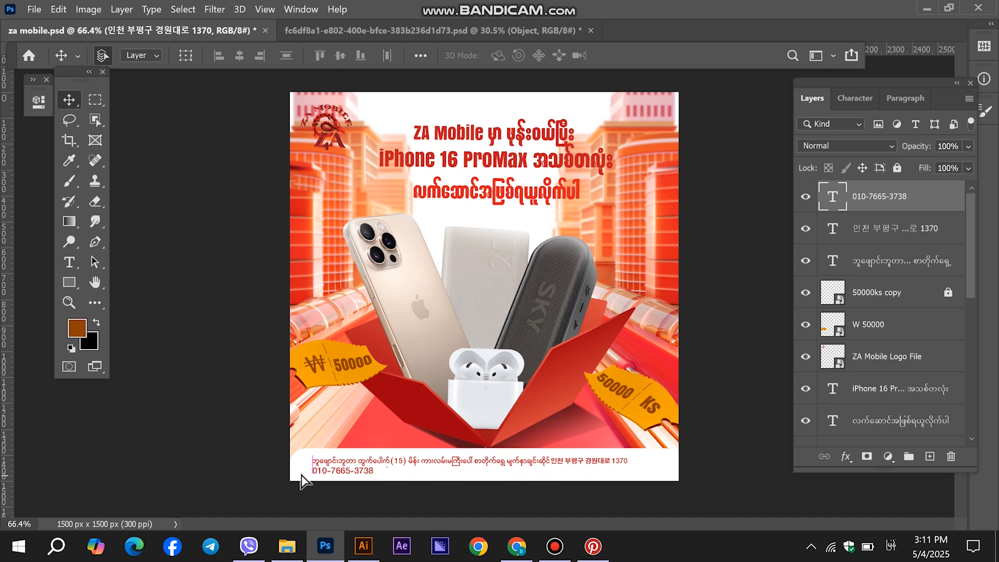
scroll(379, 424, down, 2)
key(ctrl+z)
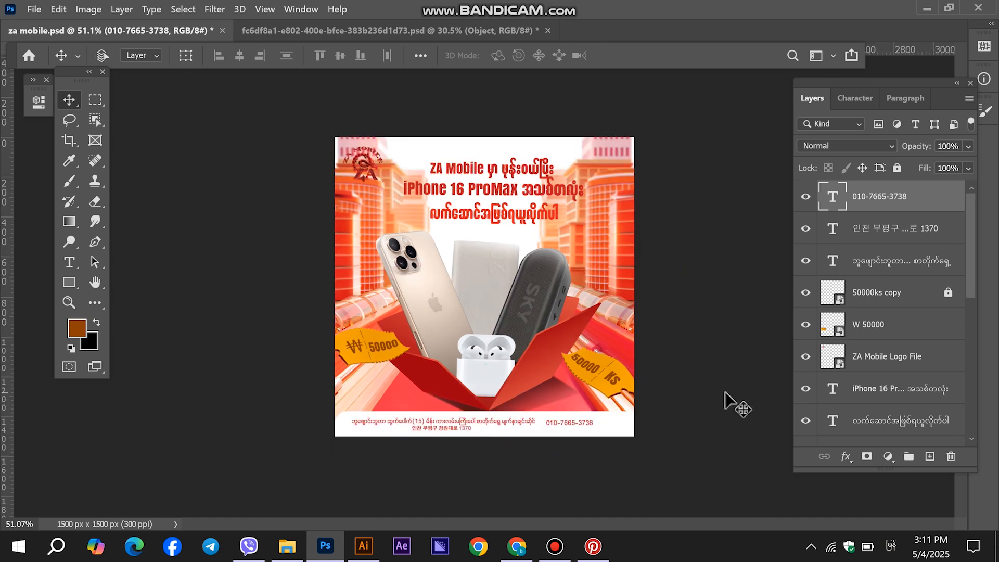
key(ctrl+z)
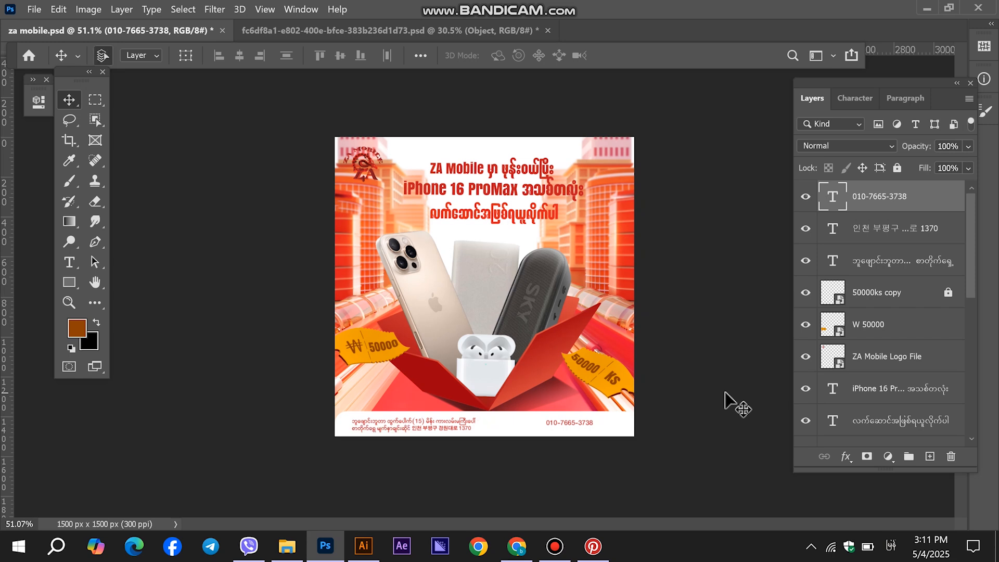
Step: Set the first headline line, starting with "ZA Mobile", to 16 pt
click(725, 393)
scroll(725, 393, down, 2)
scroll(484, 329, up, 5)
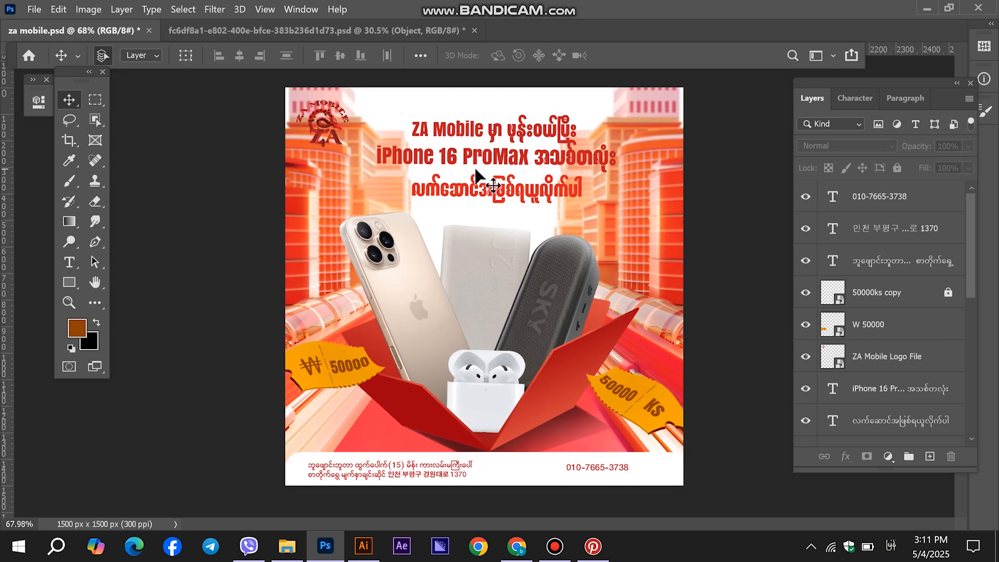
scroll(570, 109, up, 2)
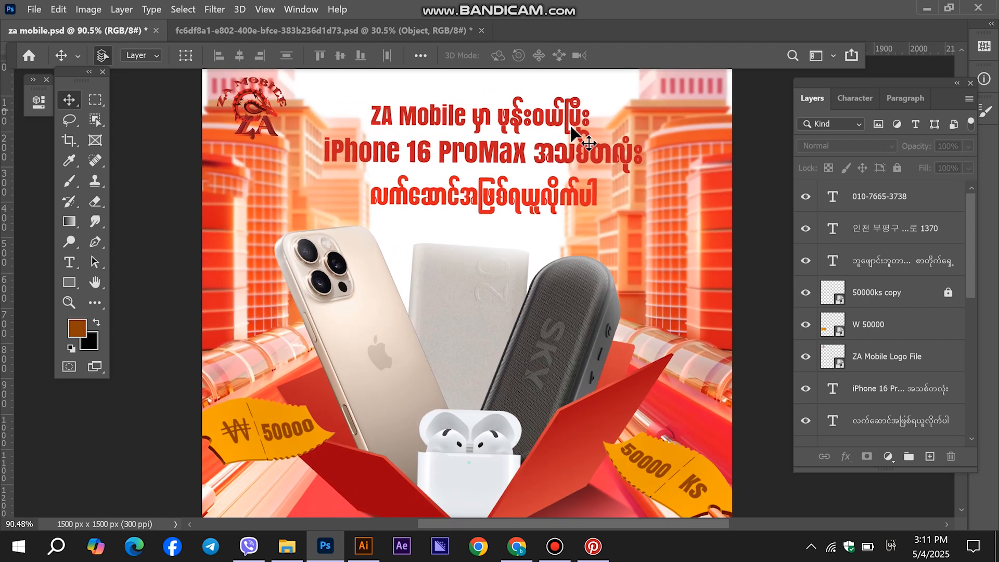
click(68, 263)
scroll(560, 195, up, 3)
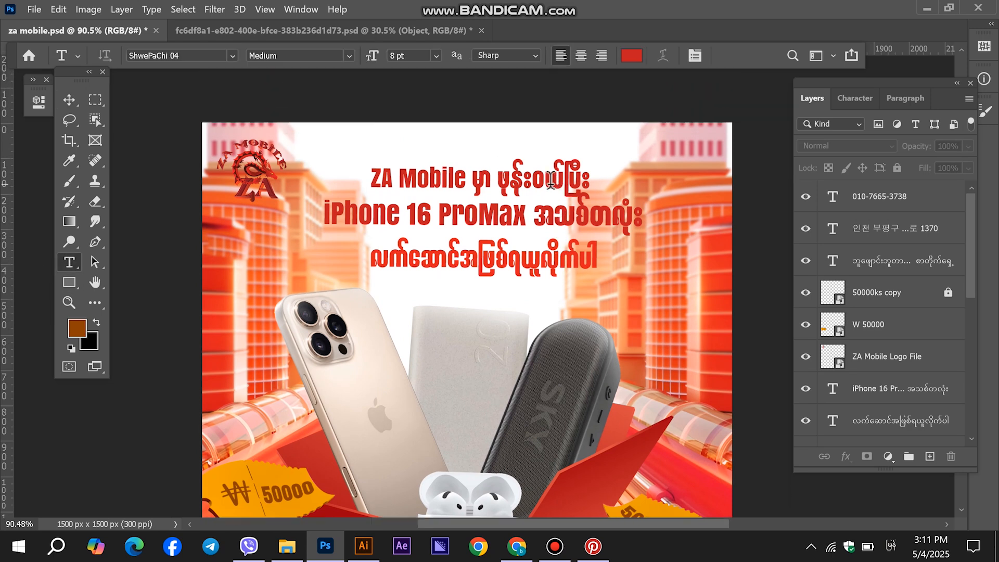
click(551, 181)
key(ctrl+a)
click(425, 54)
text(16)
key(Return)
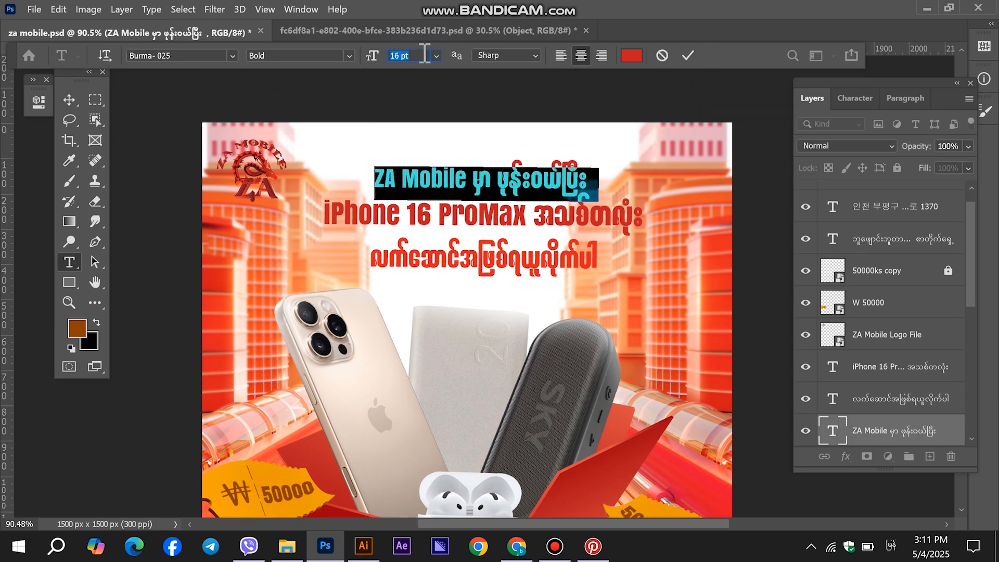
click(68, 100)
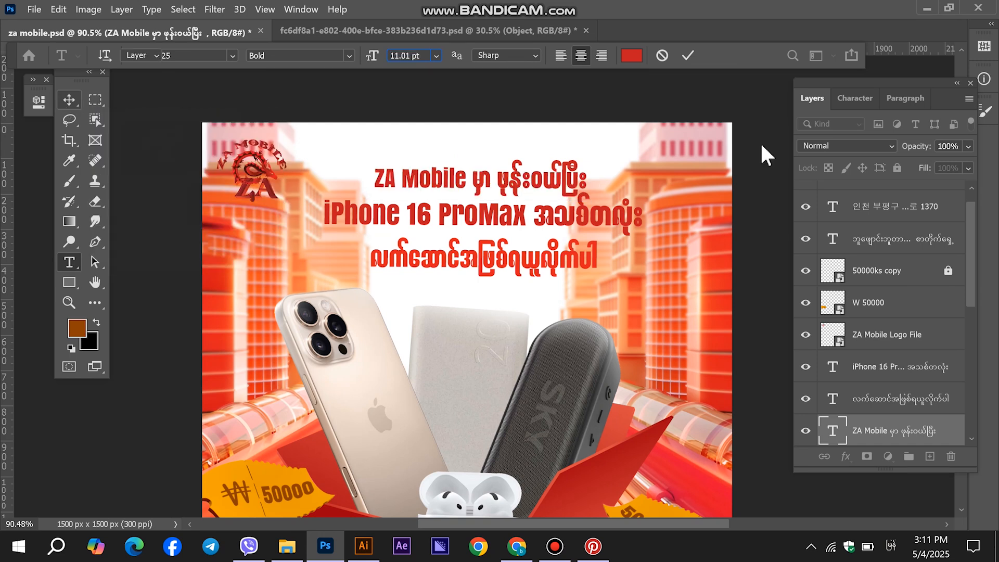
Step: Give the ZA Mobile line a 6 px white outside stroke and a grey drop shadow with 4 px distance, and copy both effects to the third line
click(846, 458)
click(848, 331)
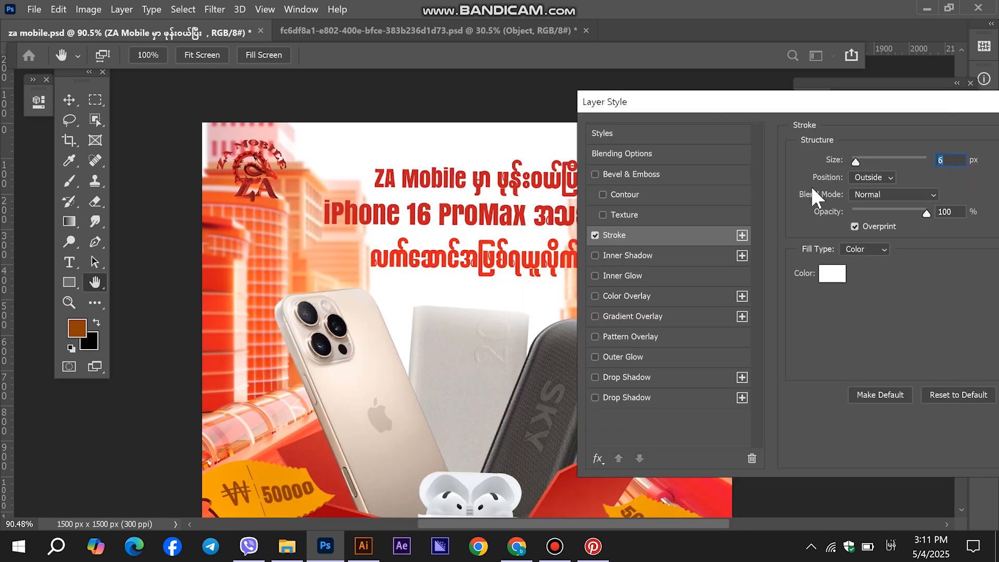
click(618, 397)
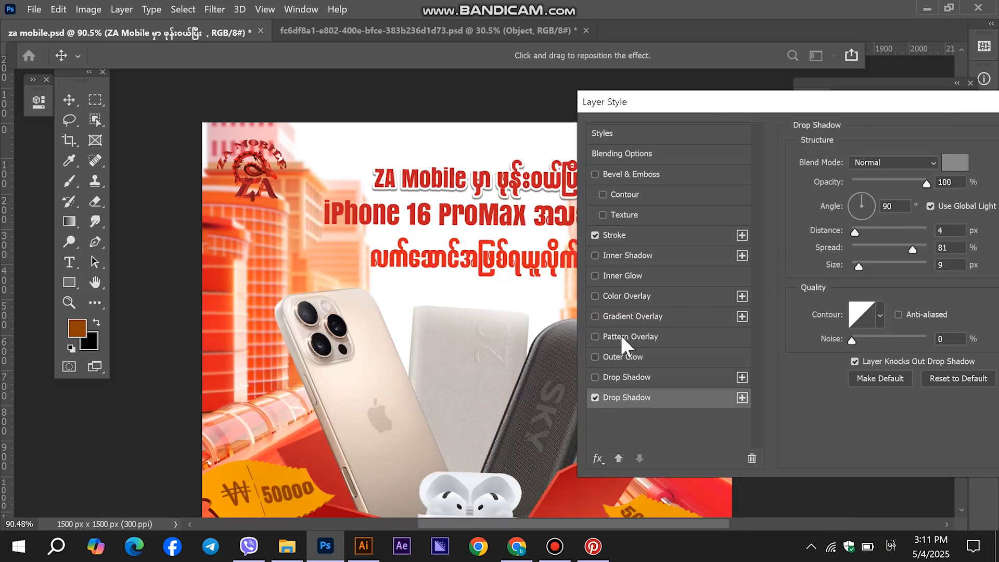
drag(762, 107, 428, 214)
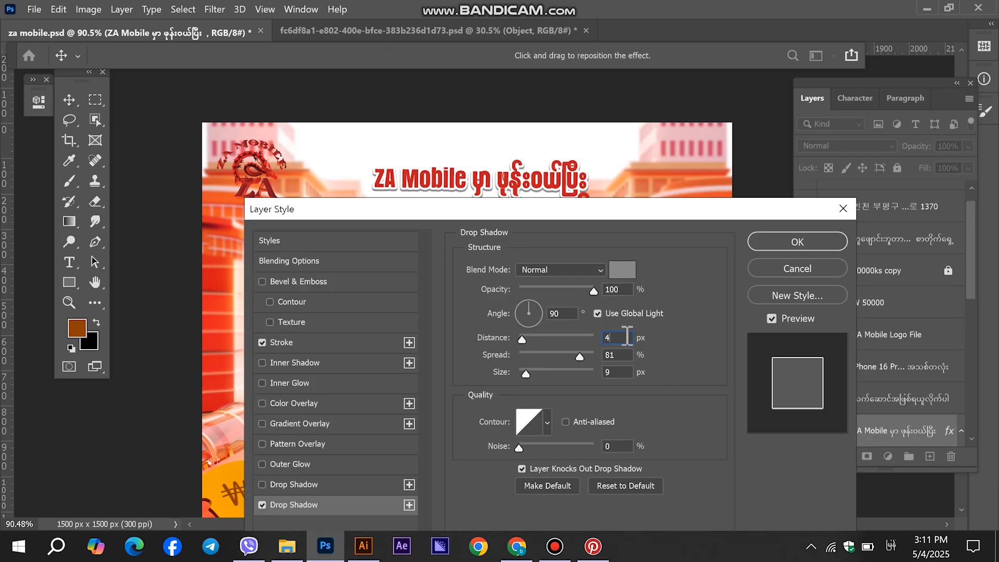
click(782, 240)
mouse_move(860, 420)
mouse_down()
mouse_move(911, 373)
mouse_move(903, 368)
mouse_move(872, 405)
mouse_up()
scroll(879, 391, down, 1)
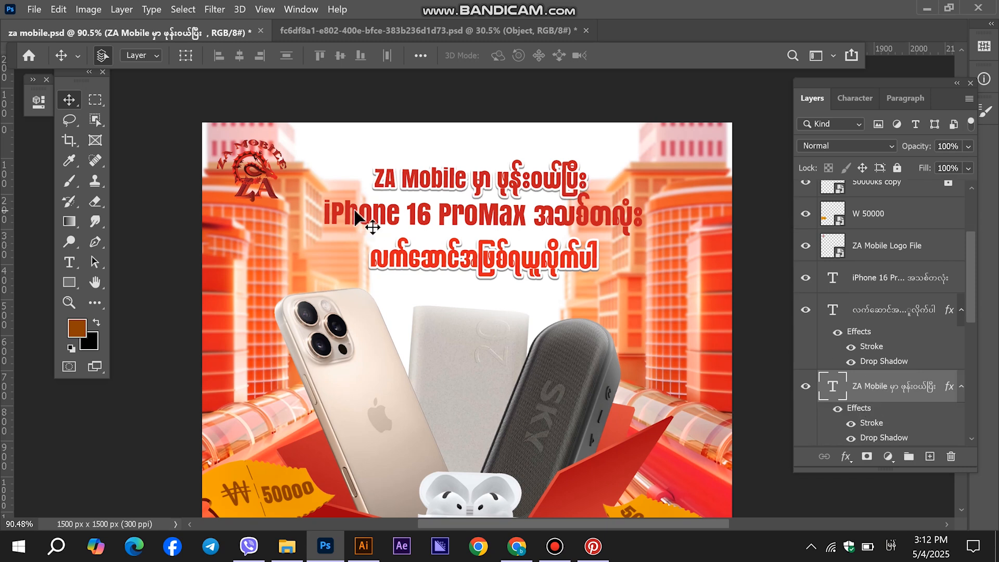
Step: Recolour the iPhone 16 ProMax headline white and add a 6 px outside stroke in red e22120 sampled from the third line
click(69, 262)
click(425, 216)
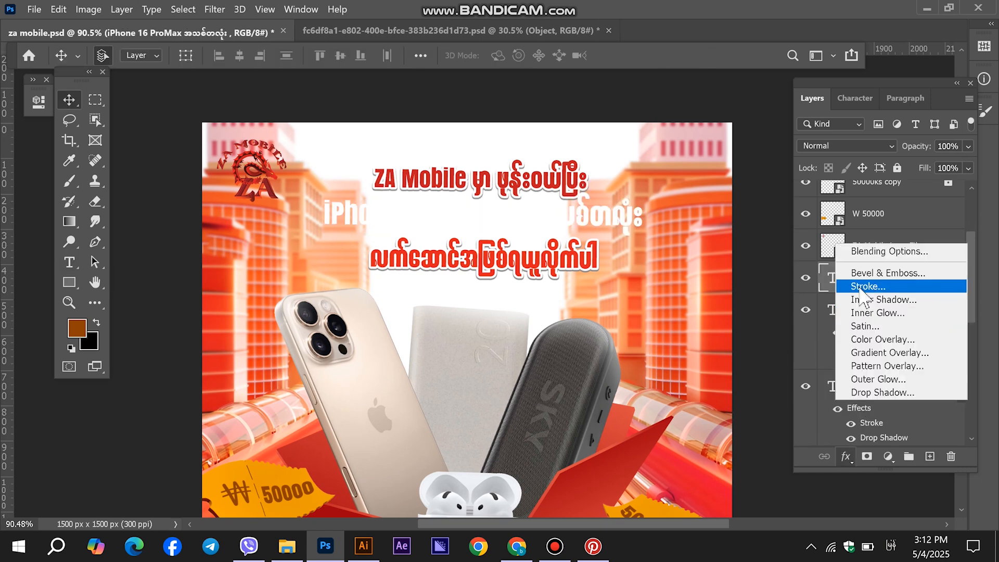
click(864, 286)
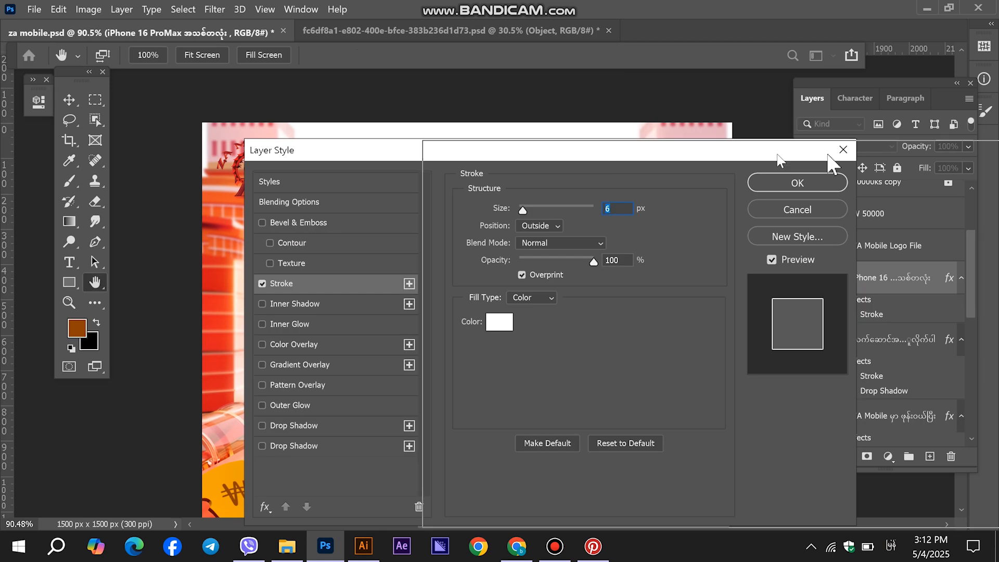
drag(651, 164, 940, 164)
click(760, 319)
click(440, 251)
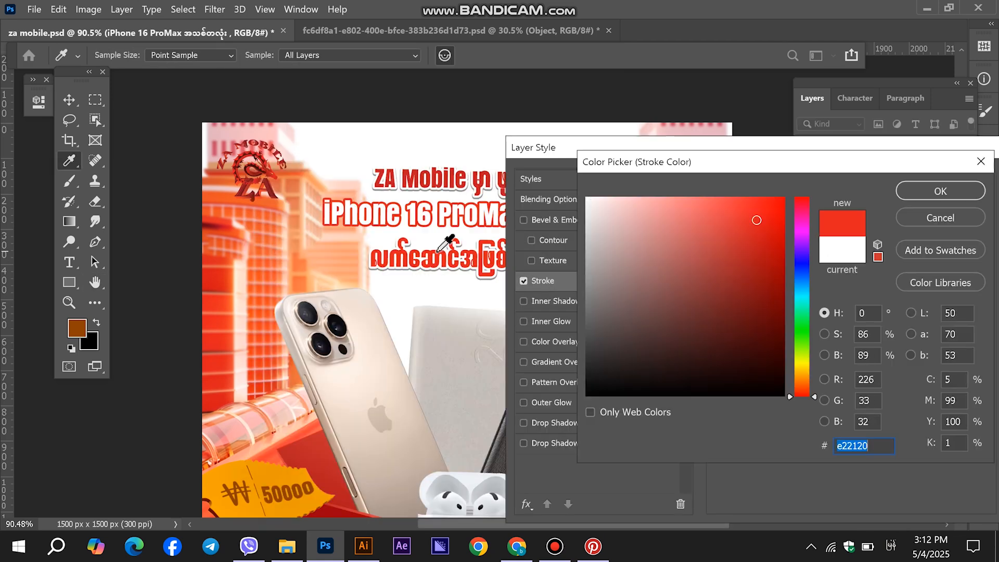
click(415, 173)
click(426, 250)
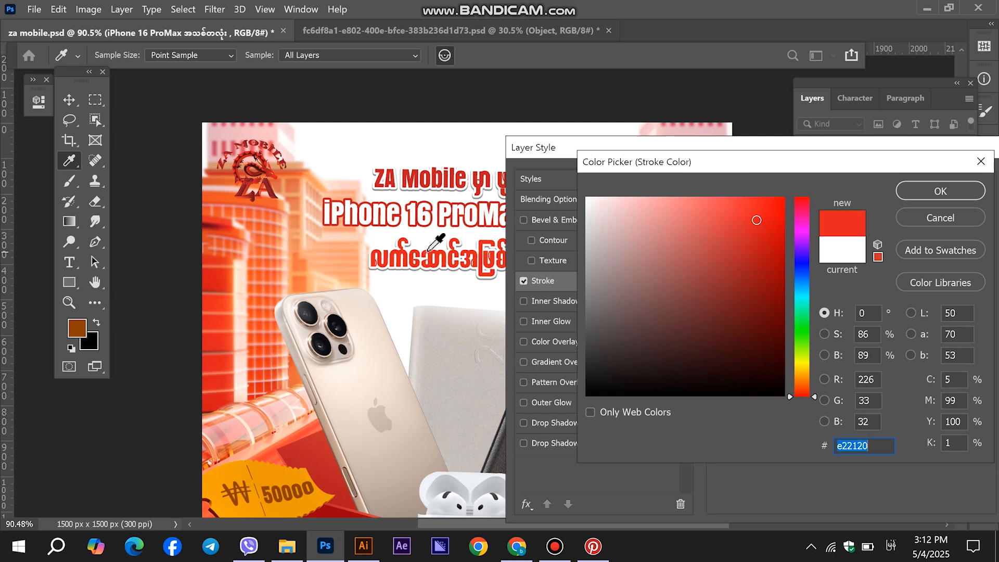
click(914, 194)
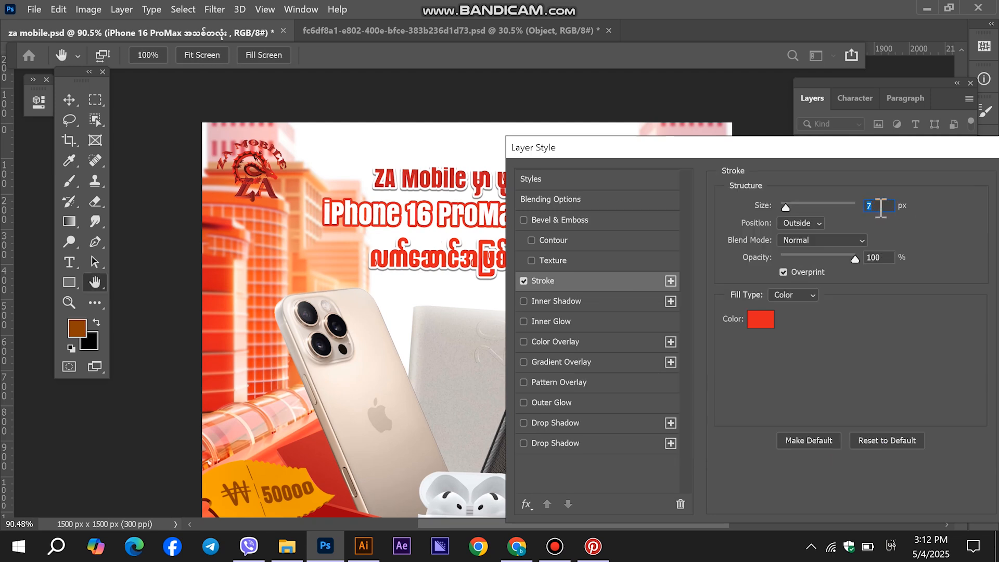
scroll(880, 210, down, 1)
Step: Add a drop shadow to the iPhone 16 ProMax headline in dark red c41c22 sampled from the ZA Mobile line
drag(954, 156, 926, 156)
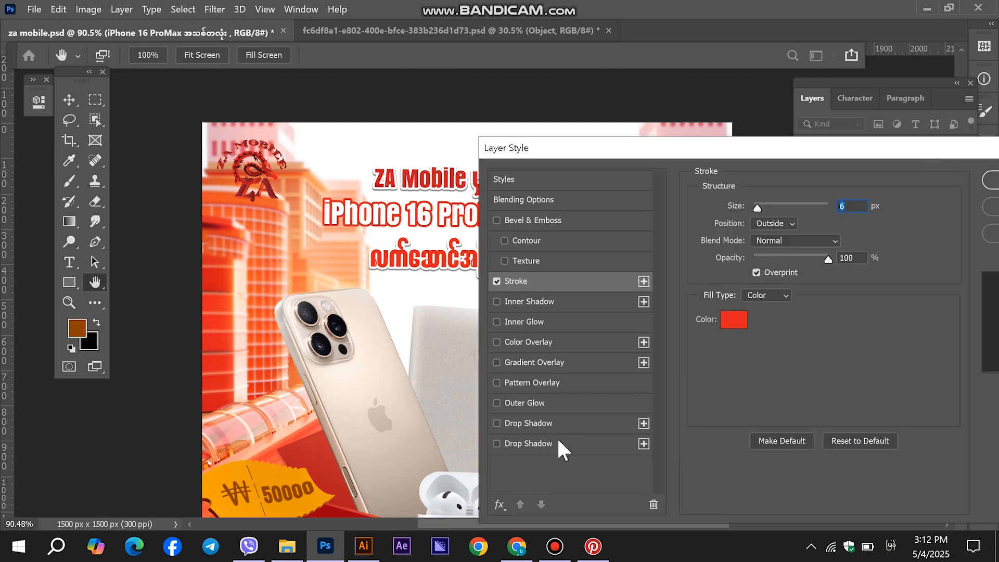
click(555, 442)
click(861, 208)
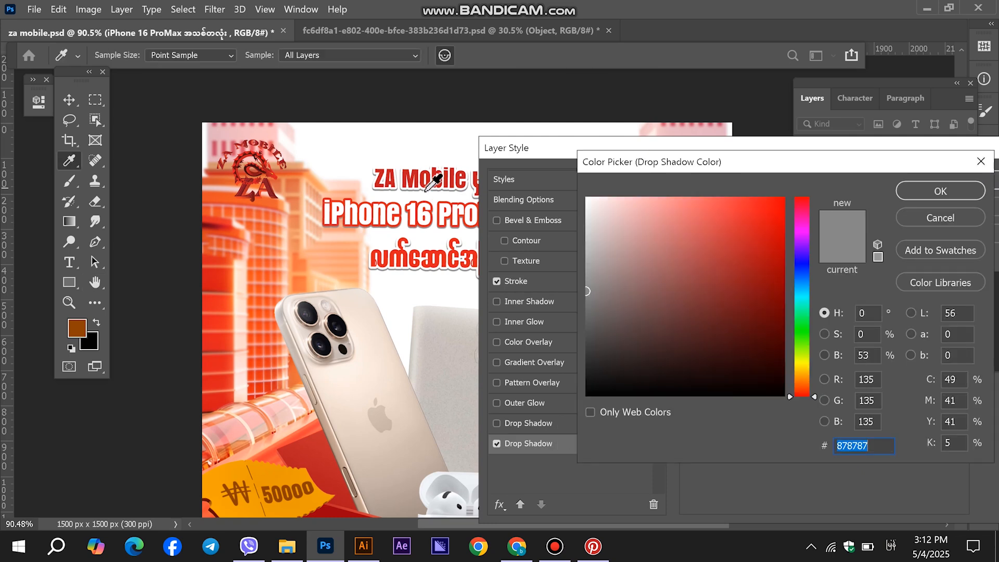
click(414, 243)
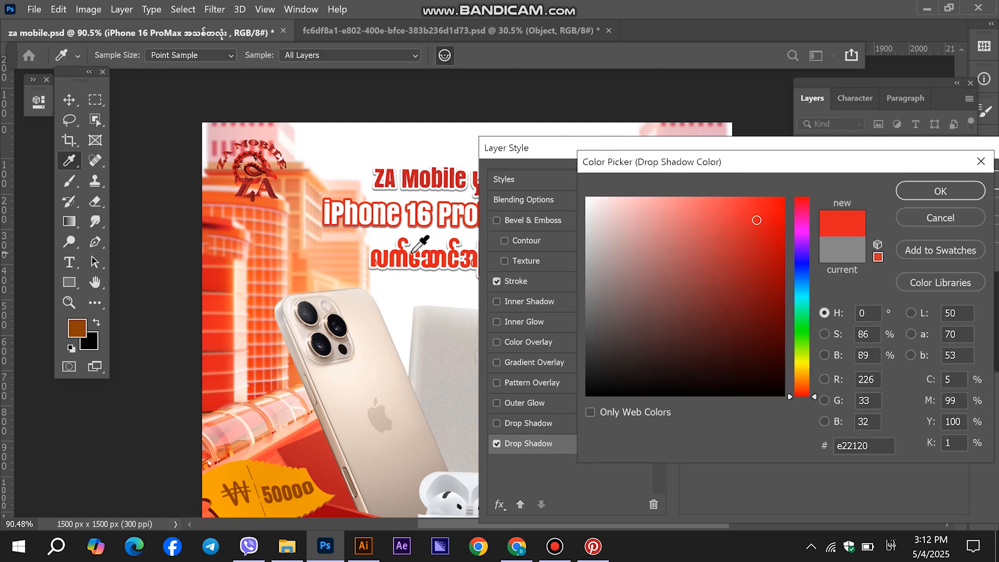
click(932, 193)
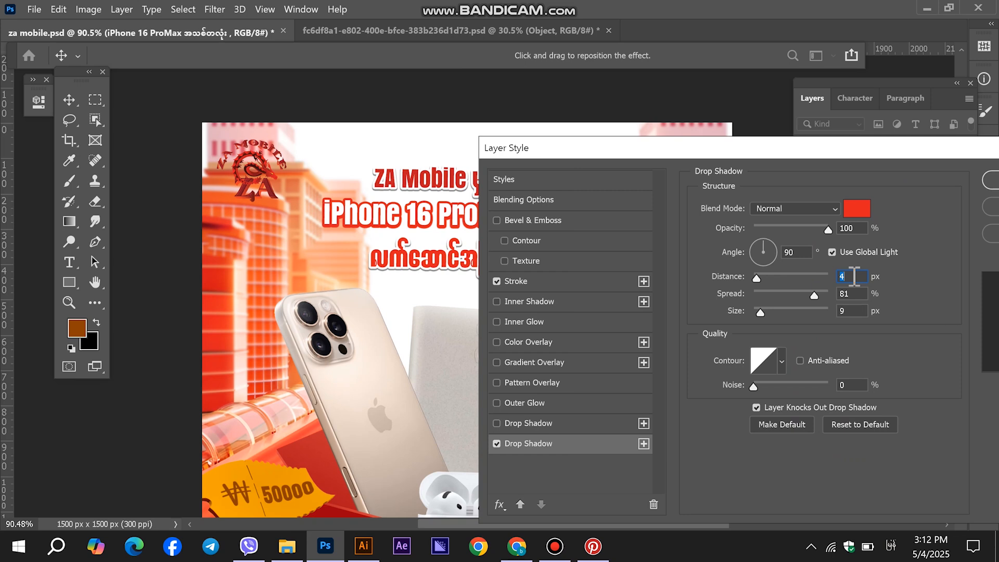
click(856, 209)
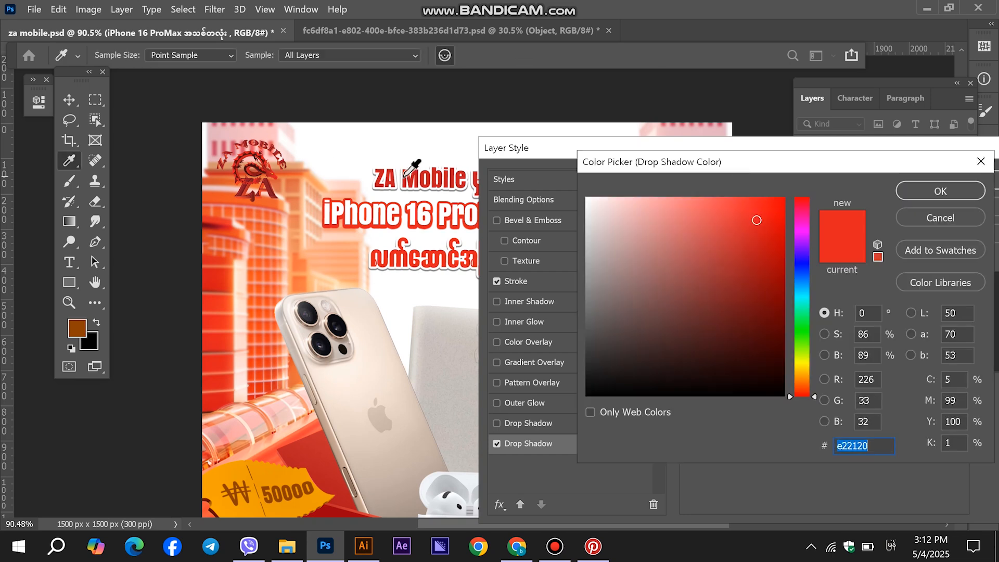
click(406, 170)
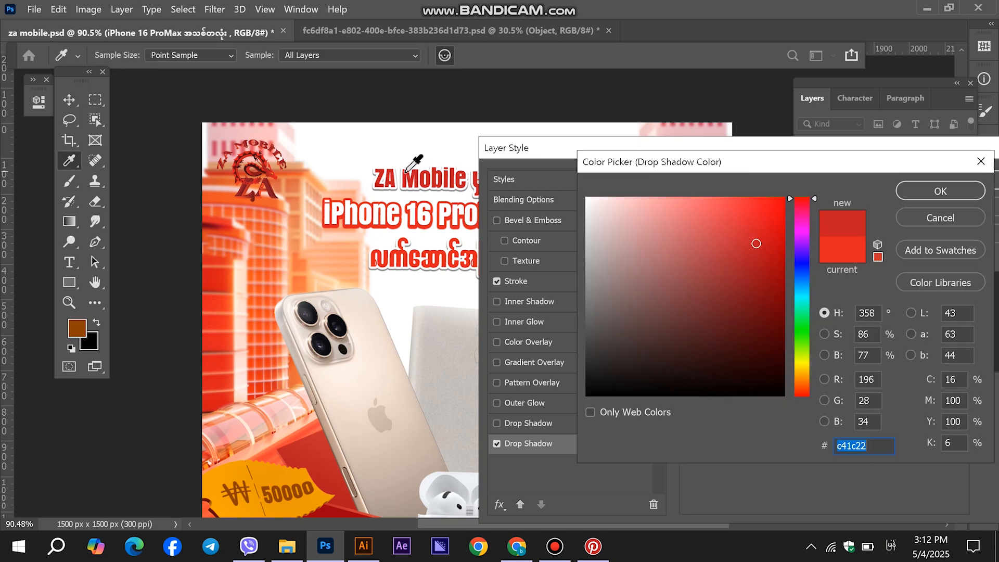
click(940, 191)
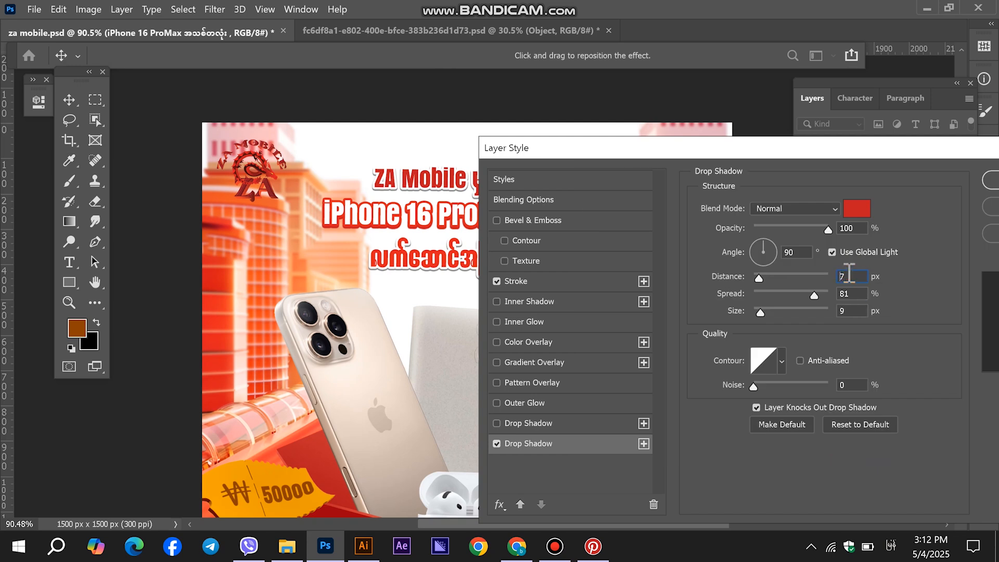
Step: Set the iPhone headline's drop shadow distance to 10 px with a 9 px size, and apply the layer style
key(Up)
key(Up)
key(Up)
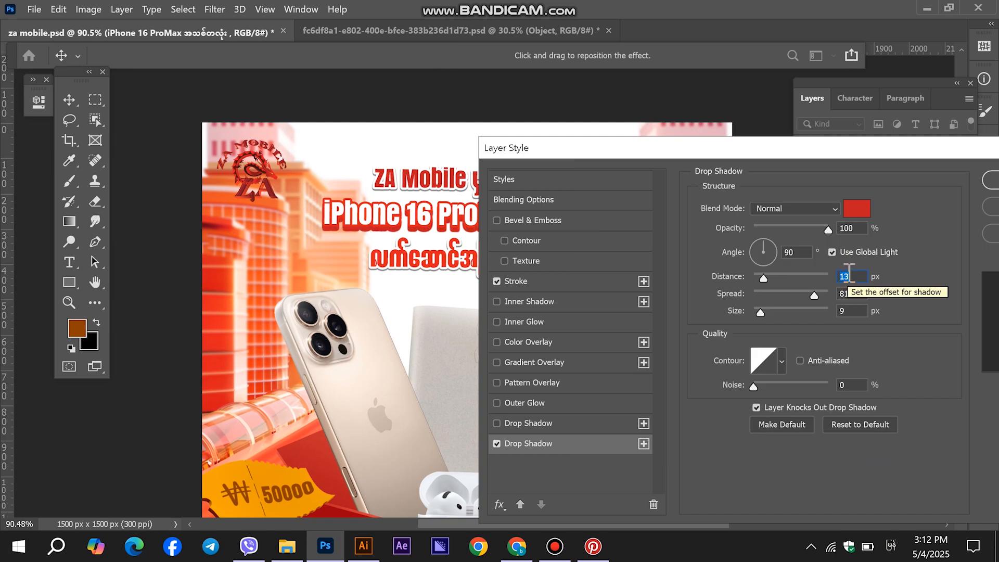
click(857, 310)
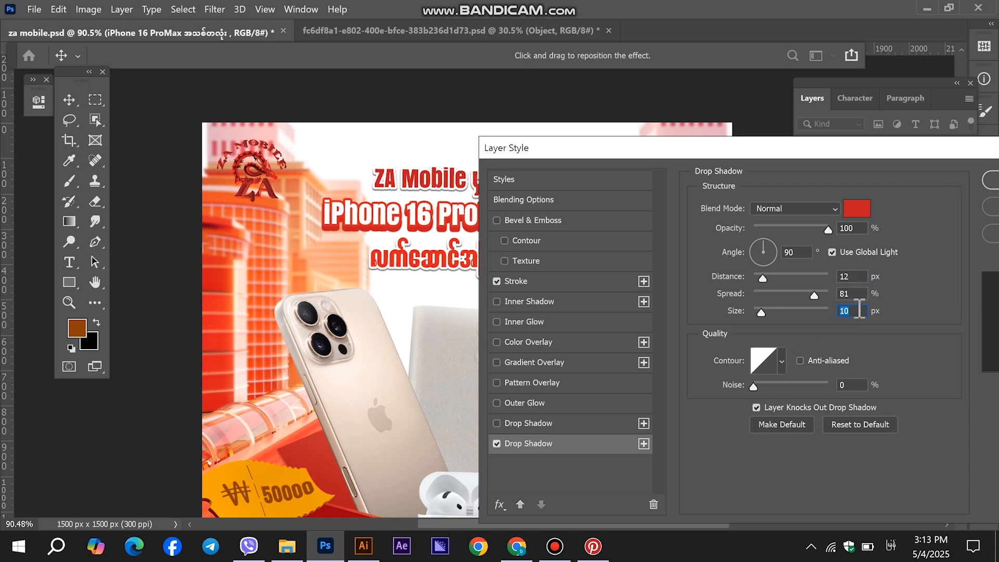
key(Up)
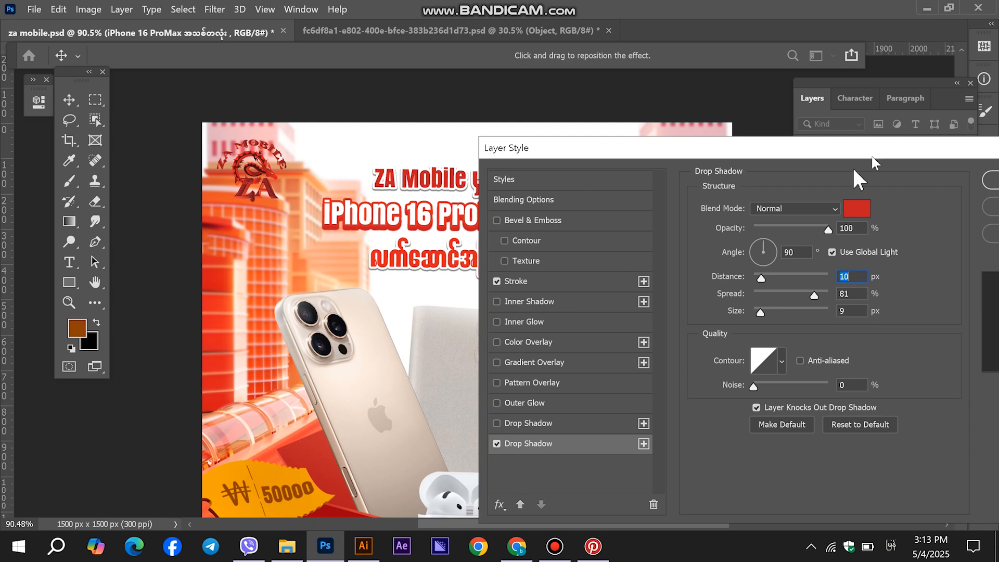
drag(880, 156, 480, 274)
click(629, 301)
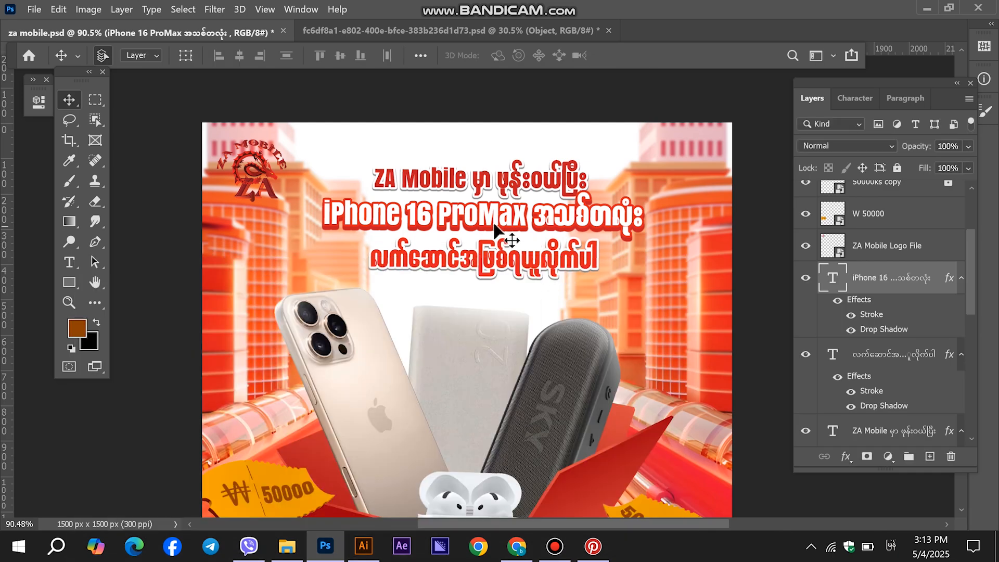
Step: Recolour the ZA Mobile headline line to the third line's brighter red, e22120
alt+scroll(500, 240, down, 1)
click(69, 262)
click(405, 180)
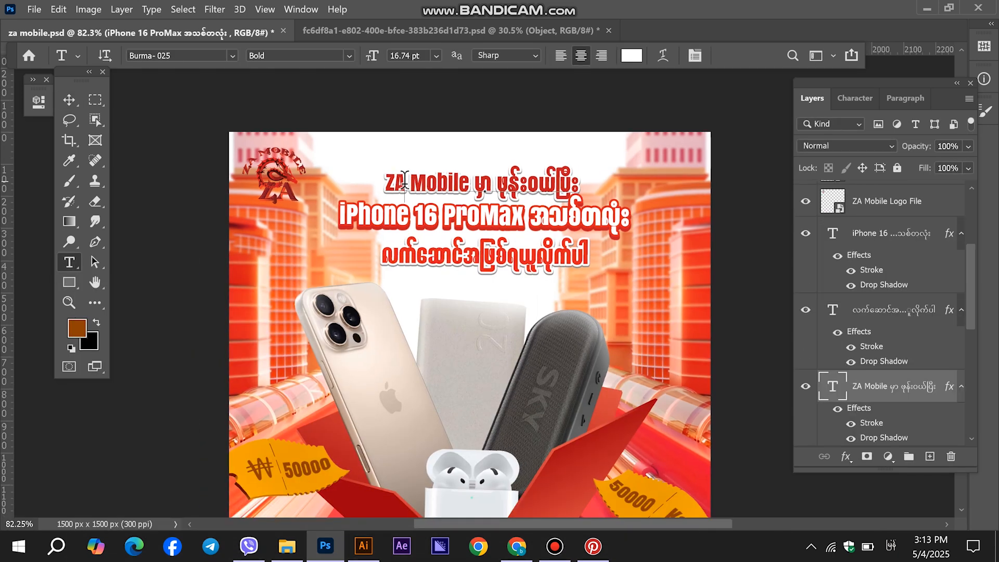
key(ctrl+a)
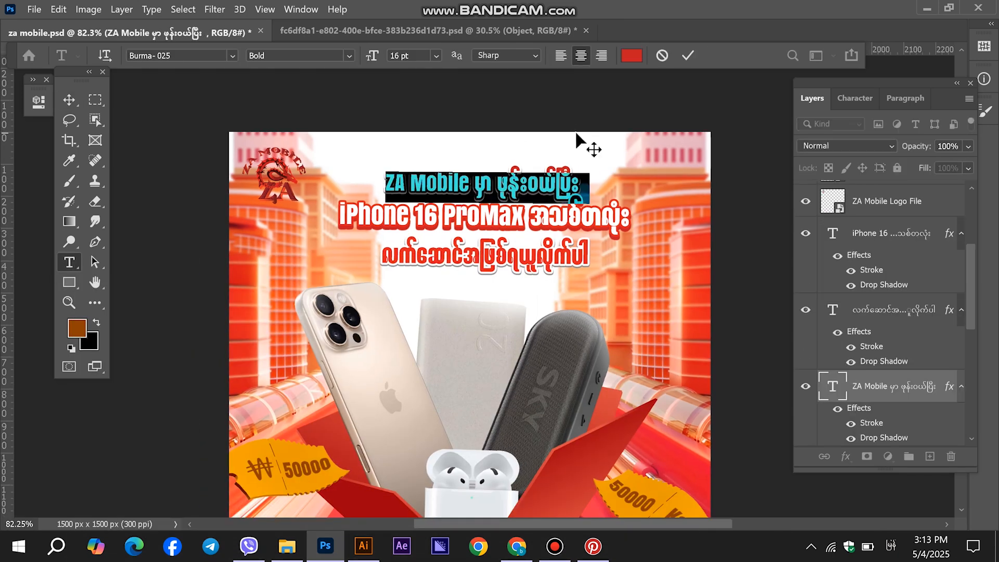
click(632, 56)
click(410, 251)
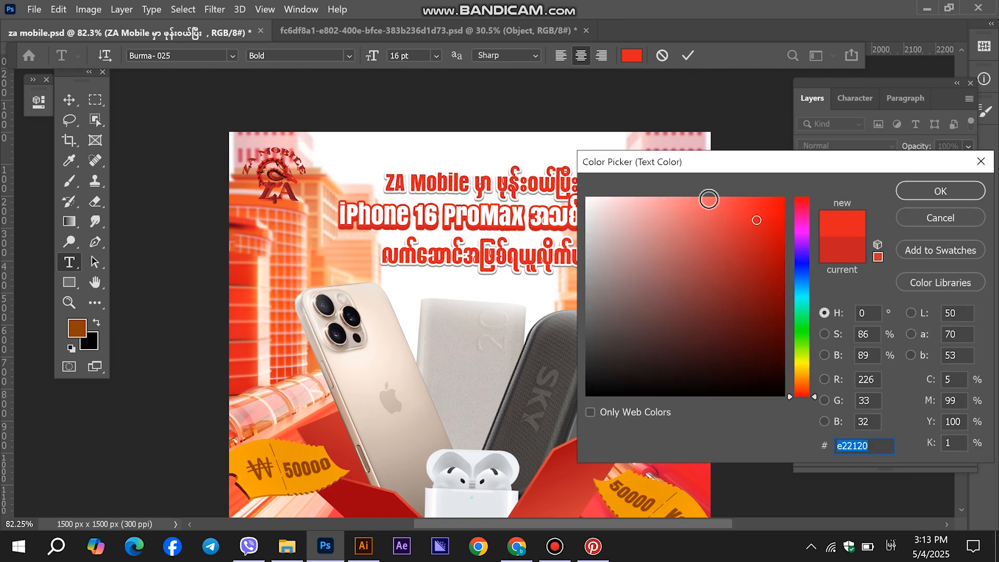
click(916, 194)
click(69, 100)
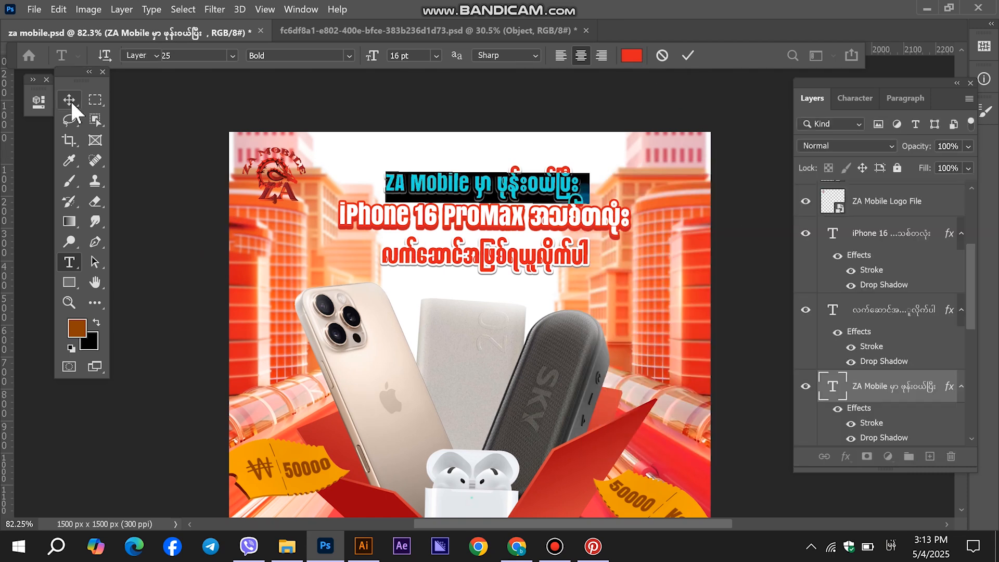
Step: Select the three headline text layers and align their horizontal centres
scroll(601, 212, down, 2)
scroll(497, 145, up, 3)
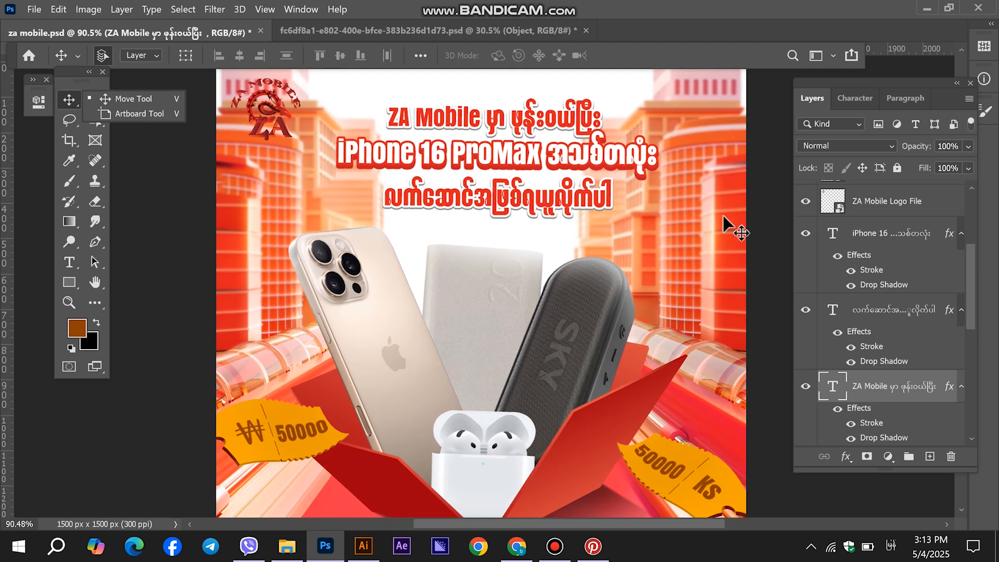
shift+click(868, 315)
shift+click(885, 234)
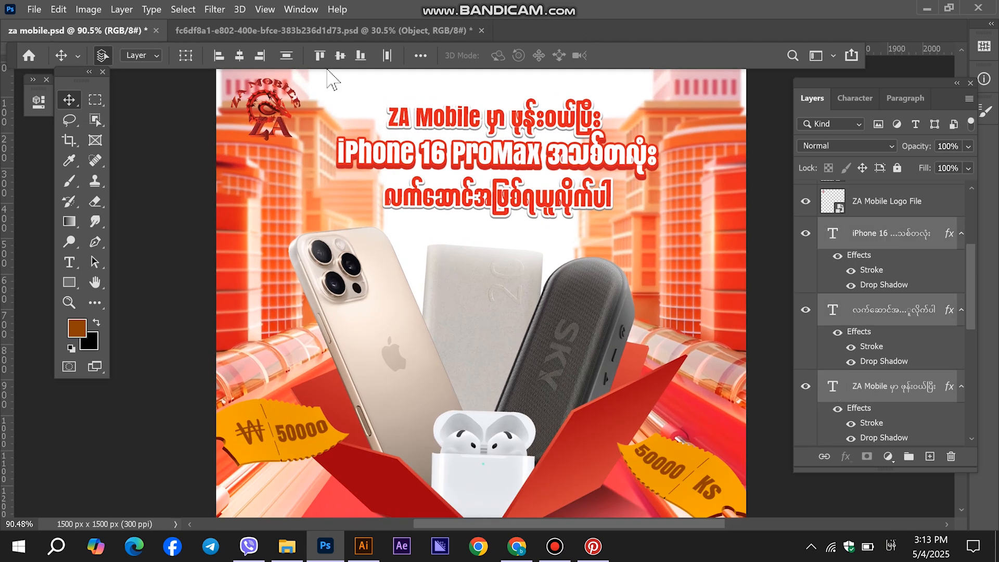
click(239, 56)
scroll(475, 223, down, 3)
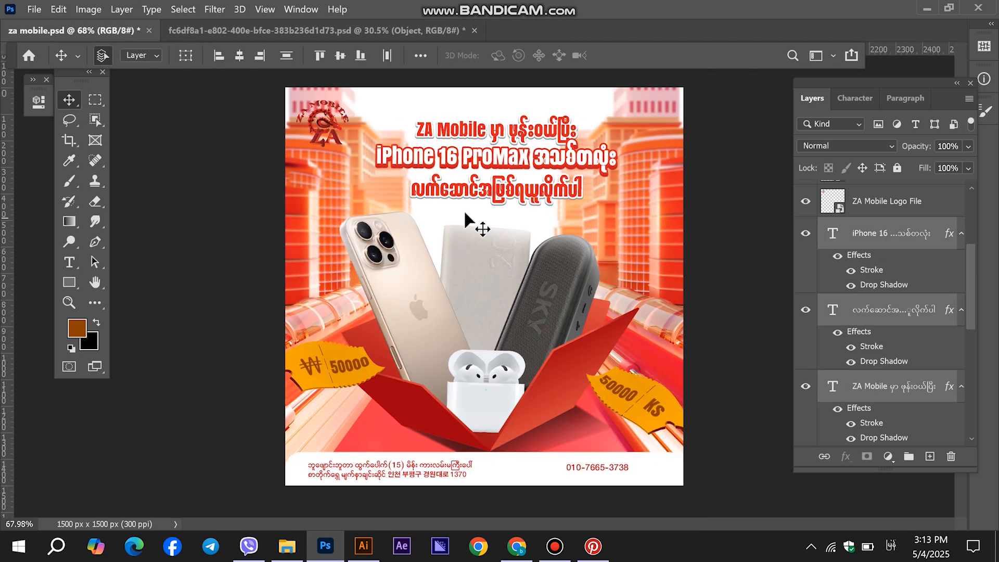
Step: Scale the ZA Mobile headline line down to about 13.64 pt with Free Transform
click(515, 150)
scroll(514, 150, up, 6)
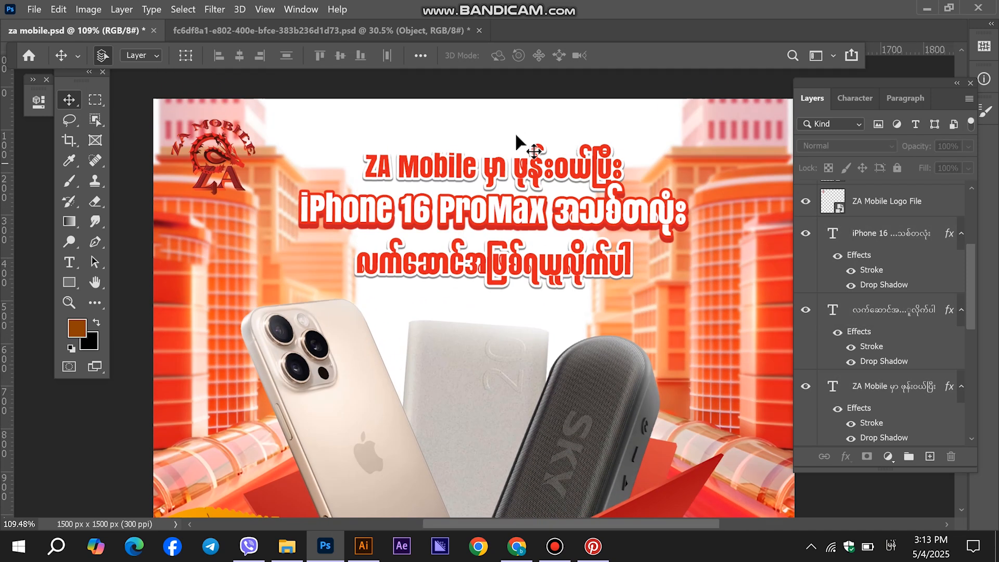
key(ctrl+t)
drag(631, 139, 608, 144)
key(Return)
scroll(625, 192, down, 2)
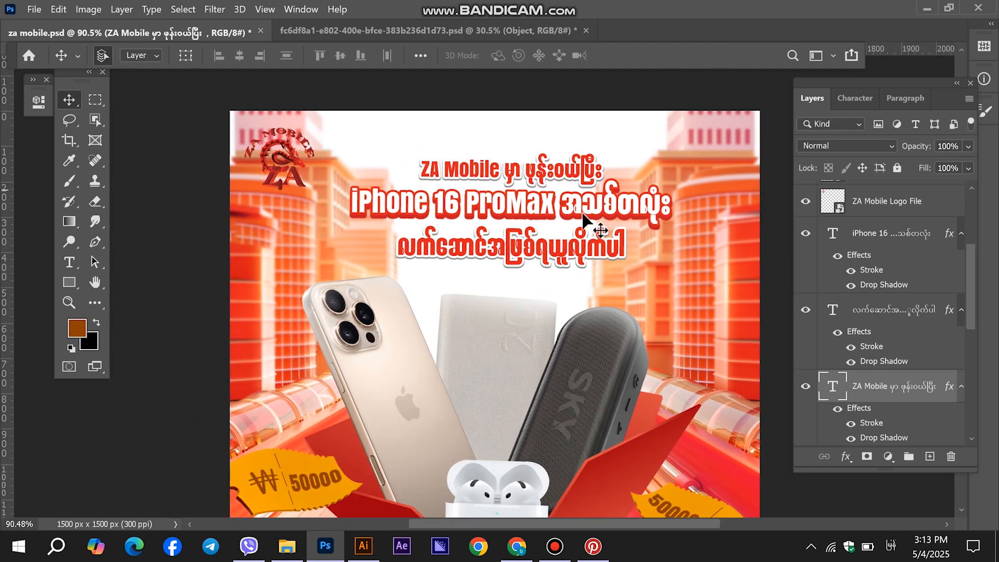
Step: Set the font size of the ZA Mobile headline line to 14 pt
click(69, 262)
click(465, 166)
key(ctrl+a)
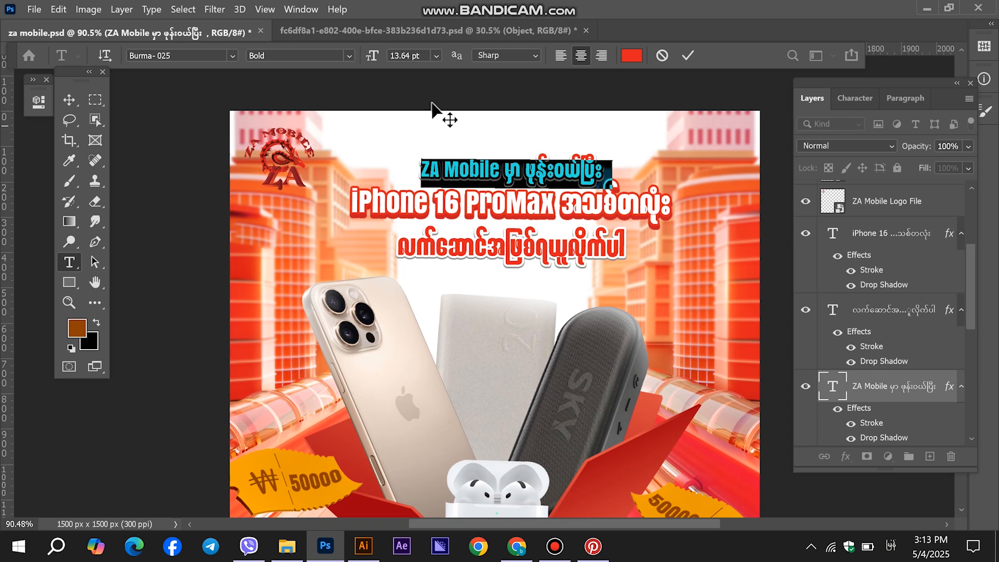
double_click(422, 55)
text(14)
key(Return)
click(71, 97)
Step: Check the iPhone headline's font size and look up the calculator through the Windows search
click(70, 265)
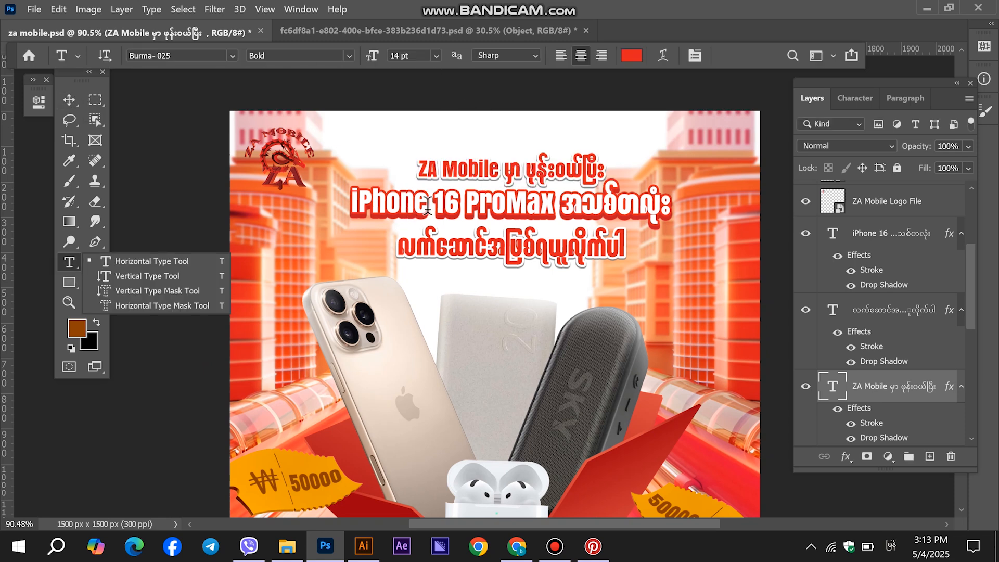
click(427, 206)
key(ctrl+a)
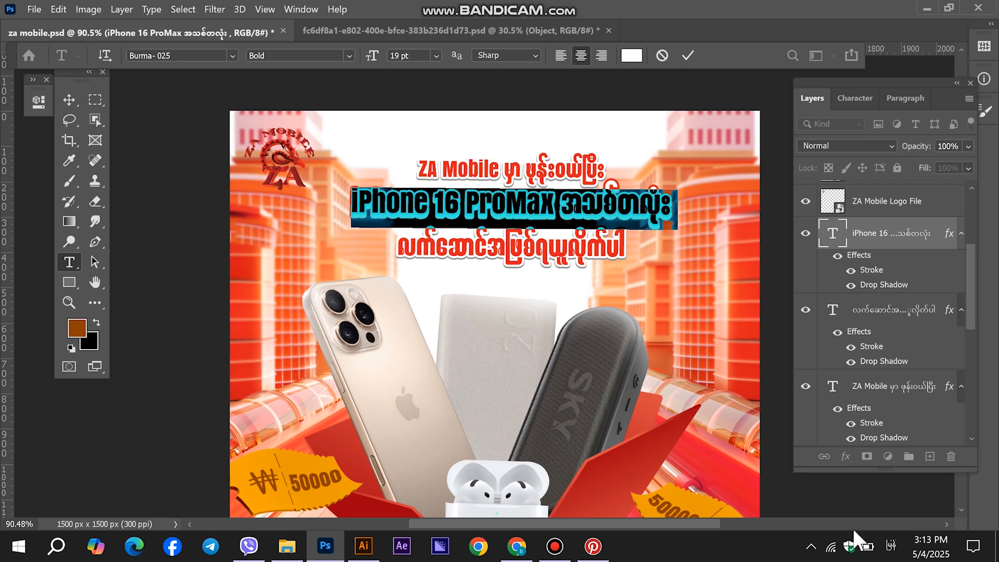
click(56, 545)
text(ခ)
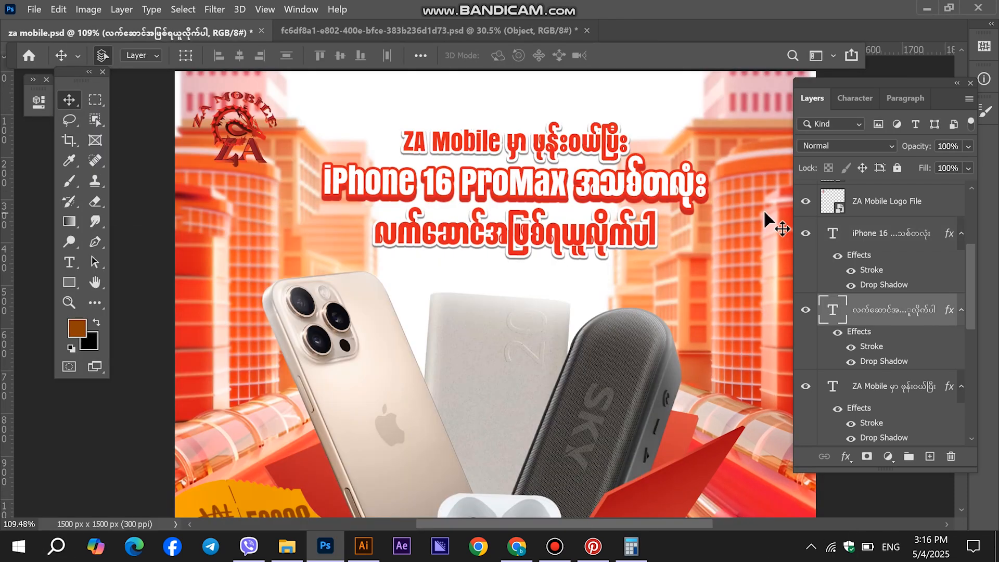
click(898, 246)
shift+click(885, 398)
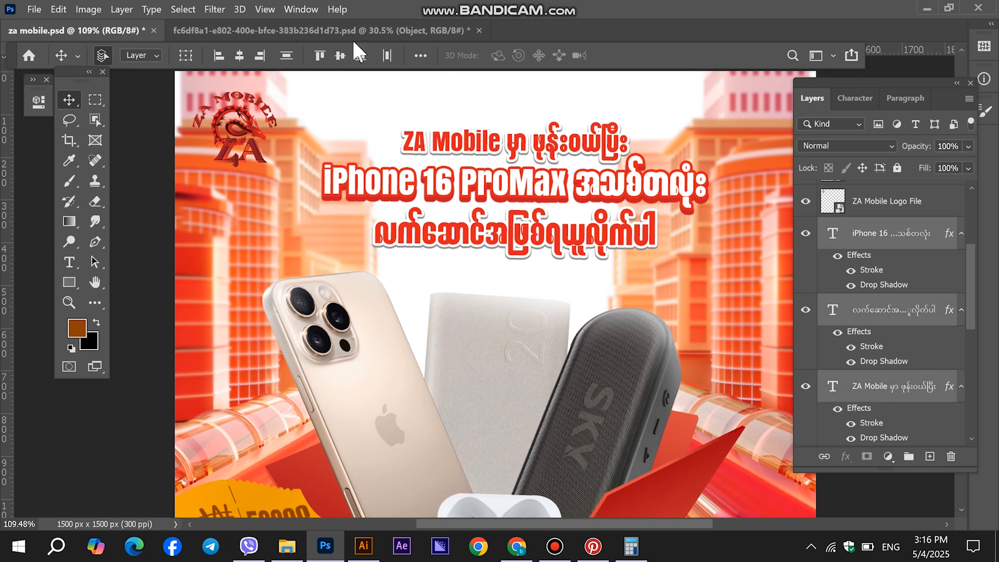
scroll(529, 319, down, 5)
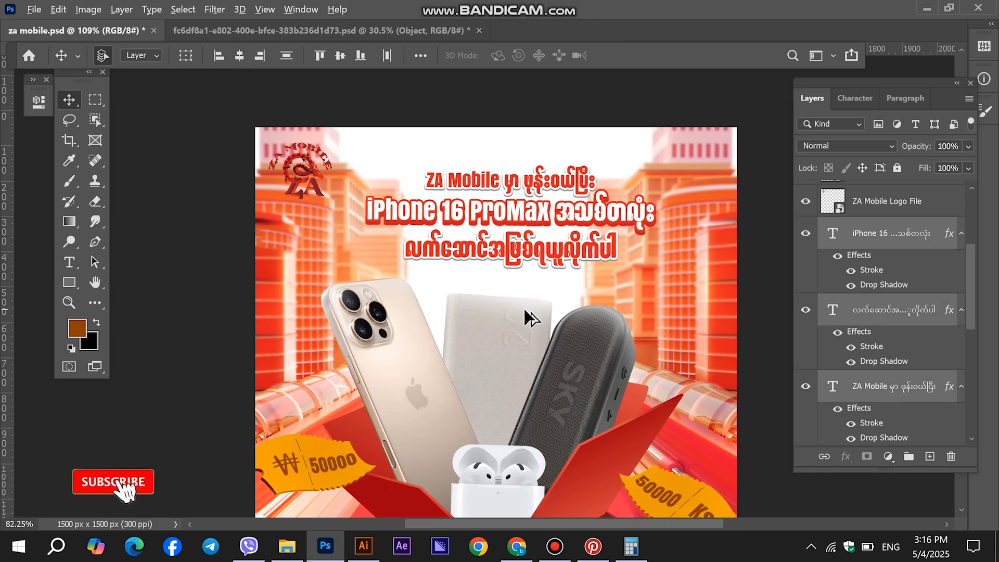
click(785, 319)
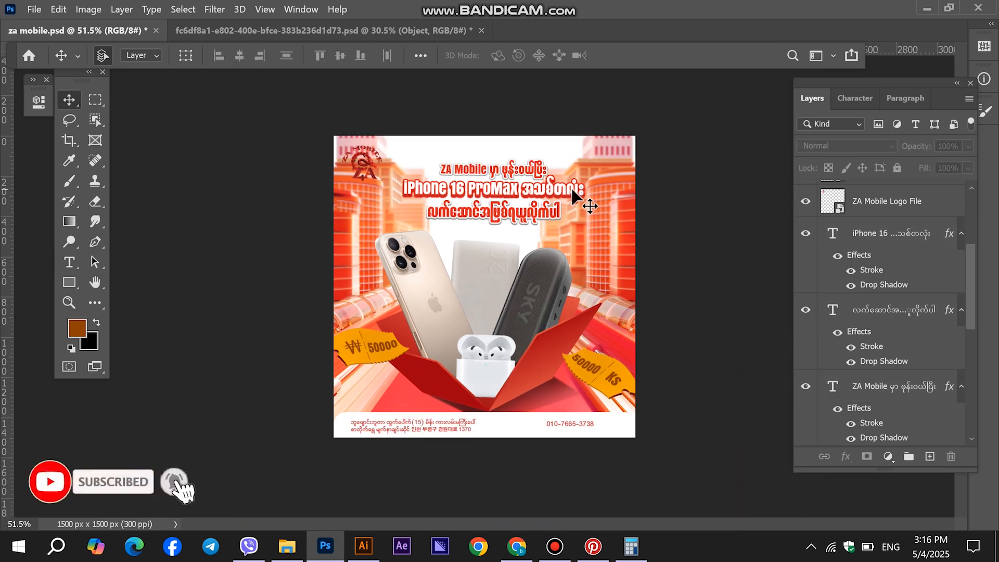
Step: Reorder the headline text layers in reading order: ZA Mobile line uppermost, iPhone 16 ProMax line beneath it, gift line last
click(858, 287)
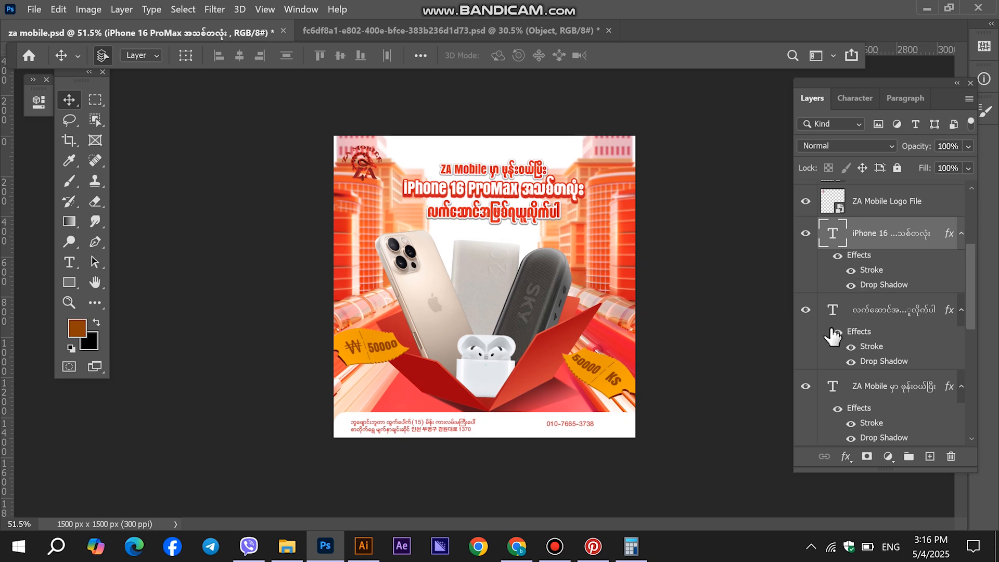
click(877, 311)
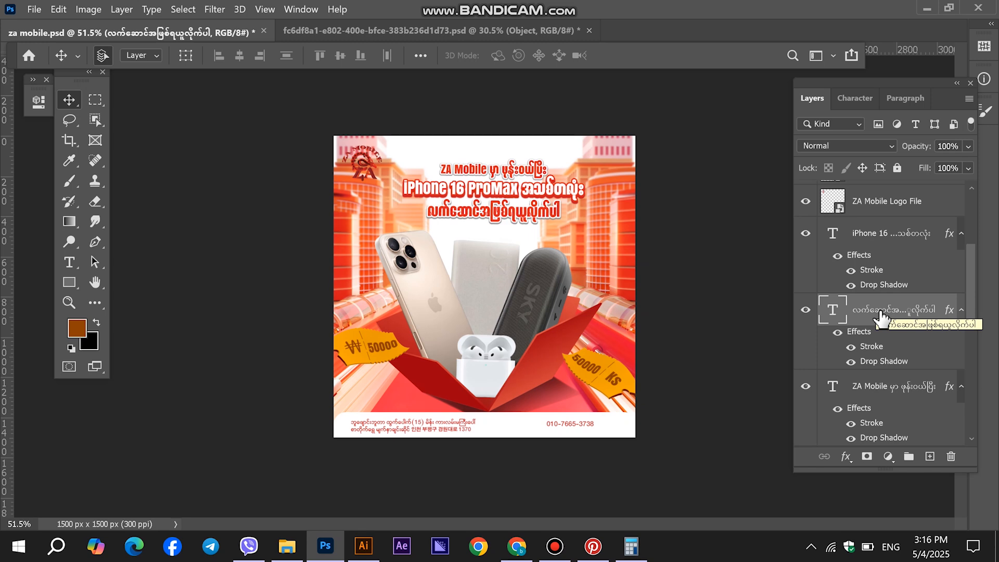
drag(880, 316, 910, 239)
drag(896, 388, 909, 235)
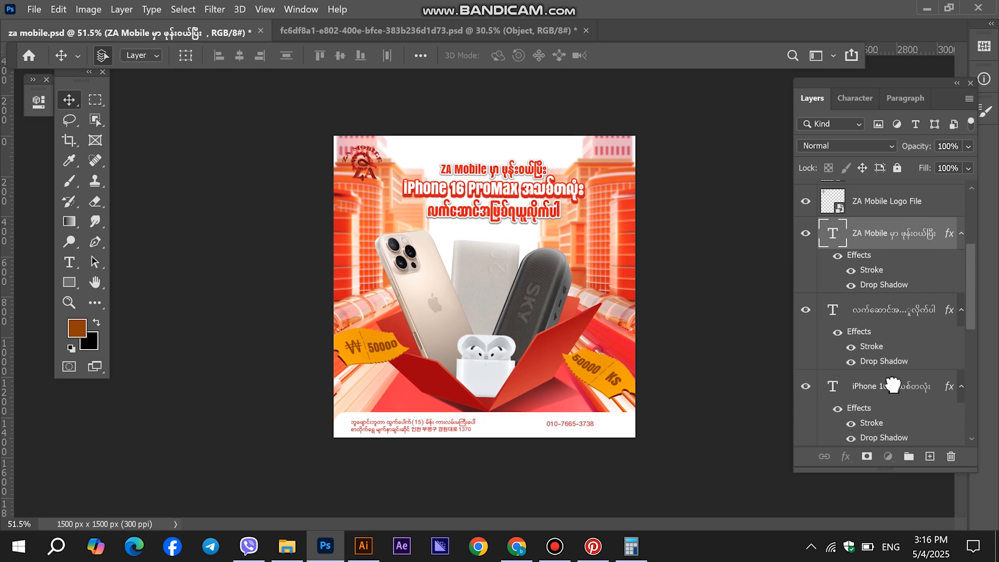
click(884, 315)
scroll(885, 307, down, 1)
drag(884, 285, 894, 388)
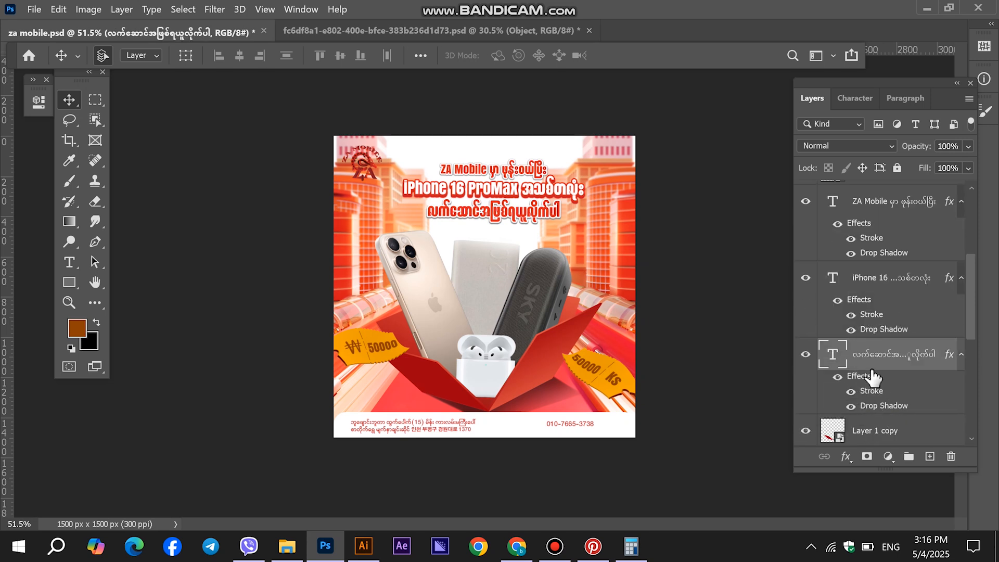
Step: Scale the three headline layers together to about 111% with Free Transform, tilting them very slightly clockwise
shift+click(893, 210)
key(ctrl+t)
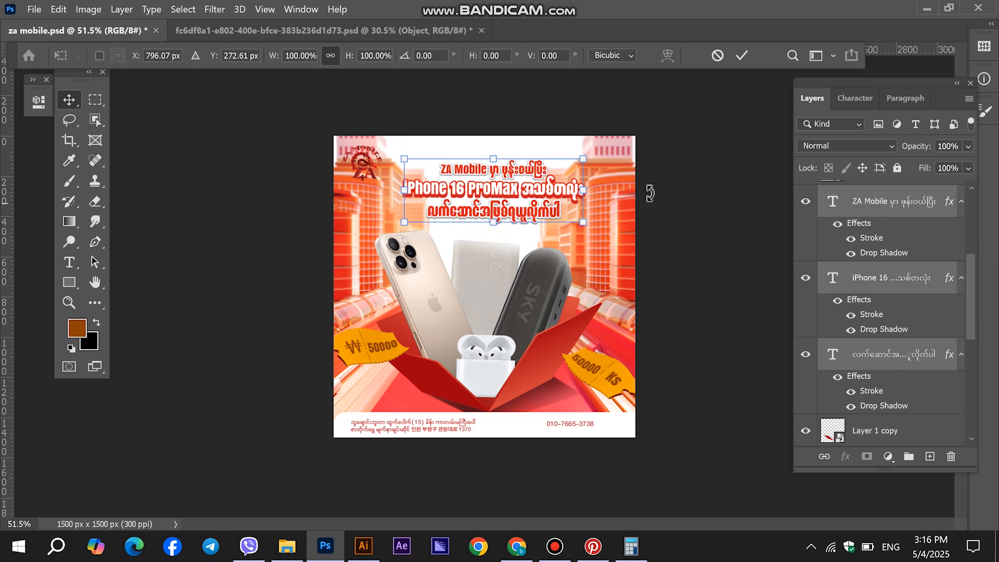
drag(583, 191, 639, 178)
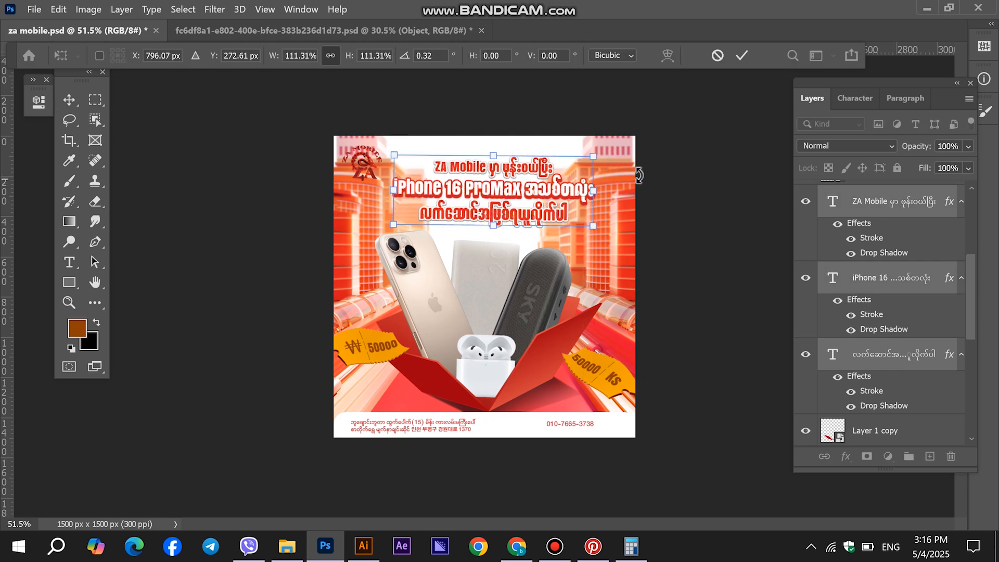
key(Return)
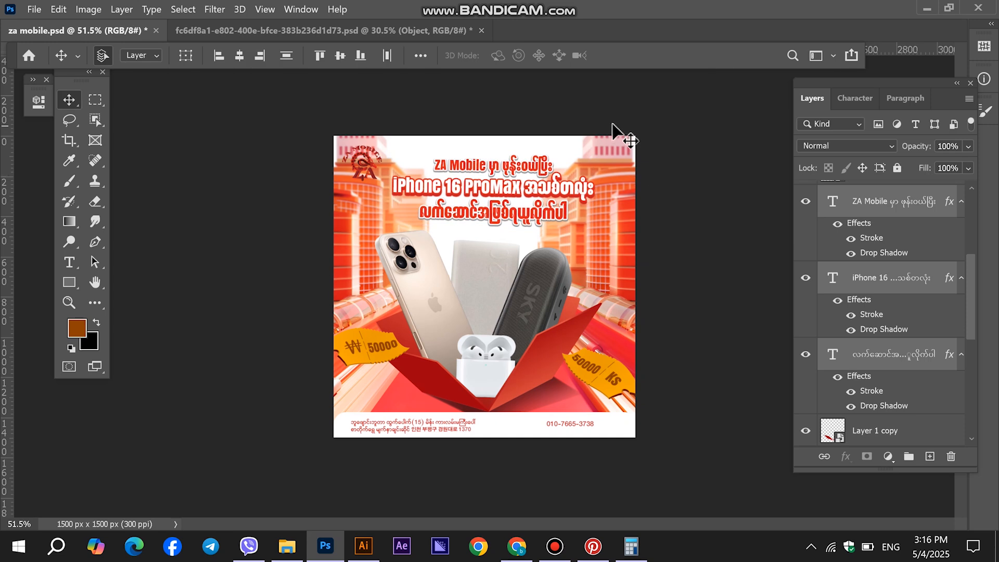
Step: Draw a rectangle about 202 × 261 px over the ZA logo, with a white fill and no stroke
click(69, 283)
drag(347, 134, 386, 185)
click(101, 197)
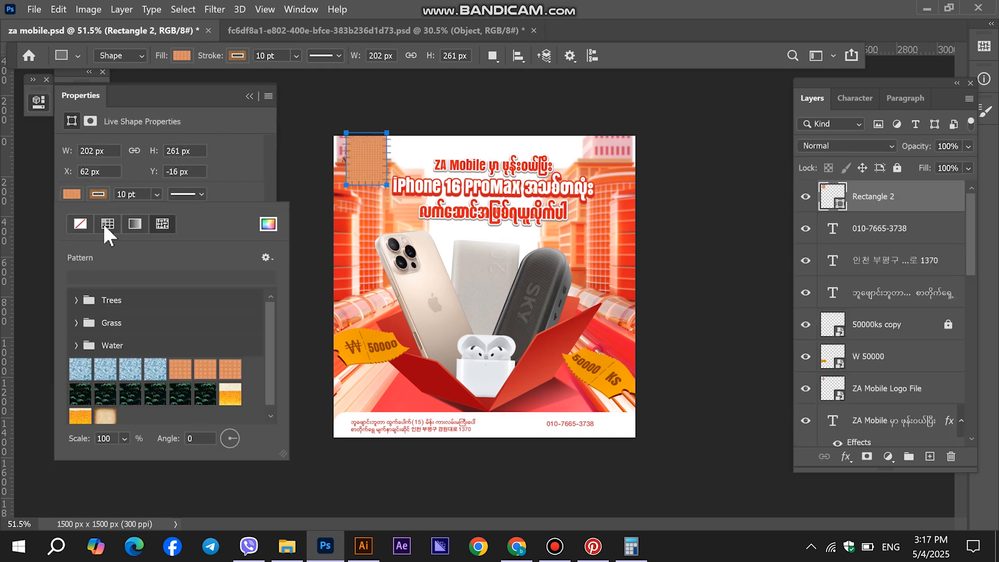
click(80, 223)
click(71, 196)
click(80, 224)
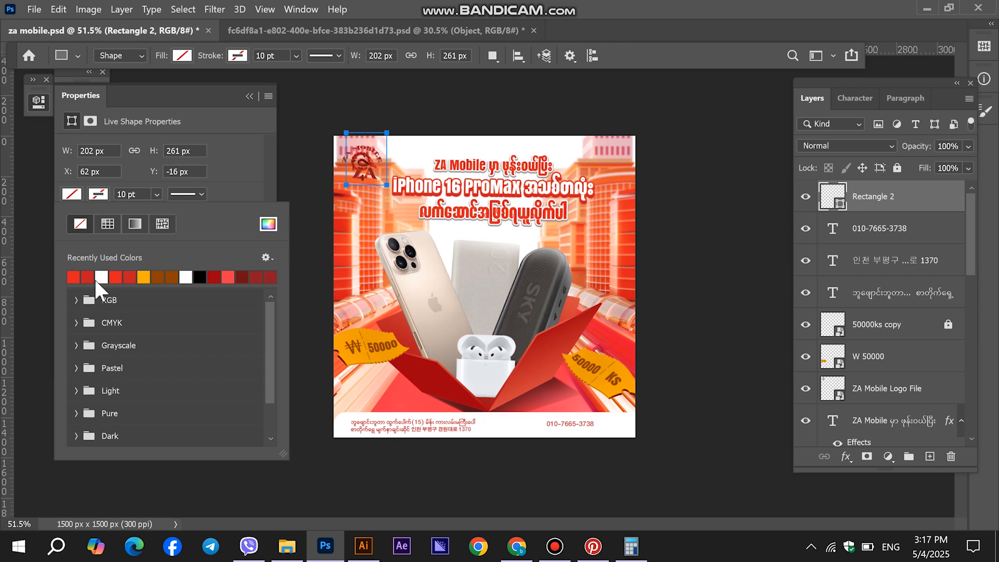
click(102, 277)
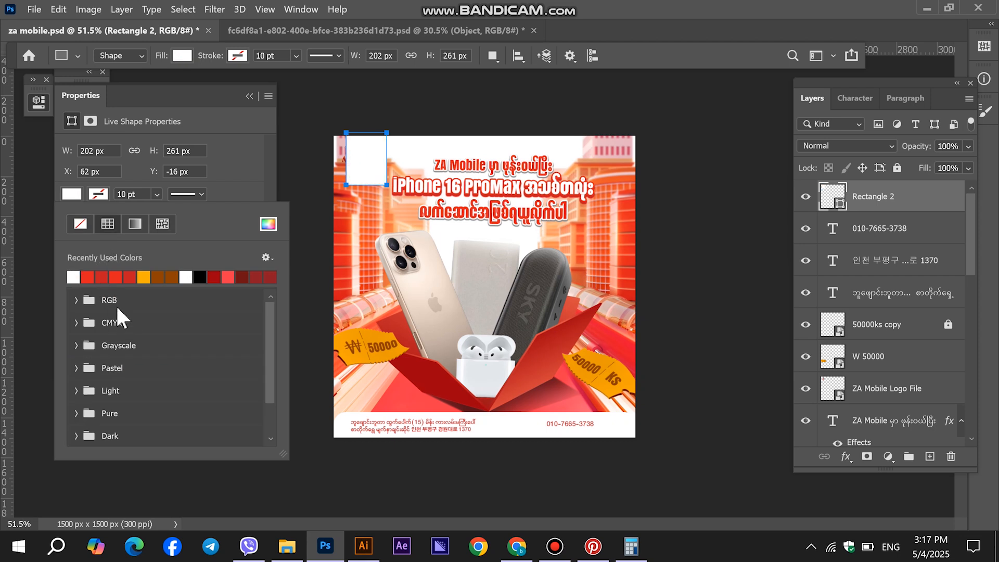
Step: Round all four corners of the white rectangle to 26 px
click(227, 198)
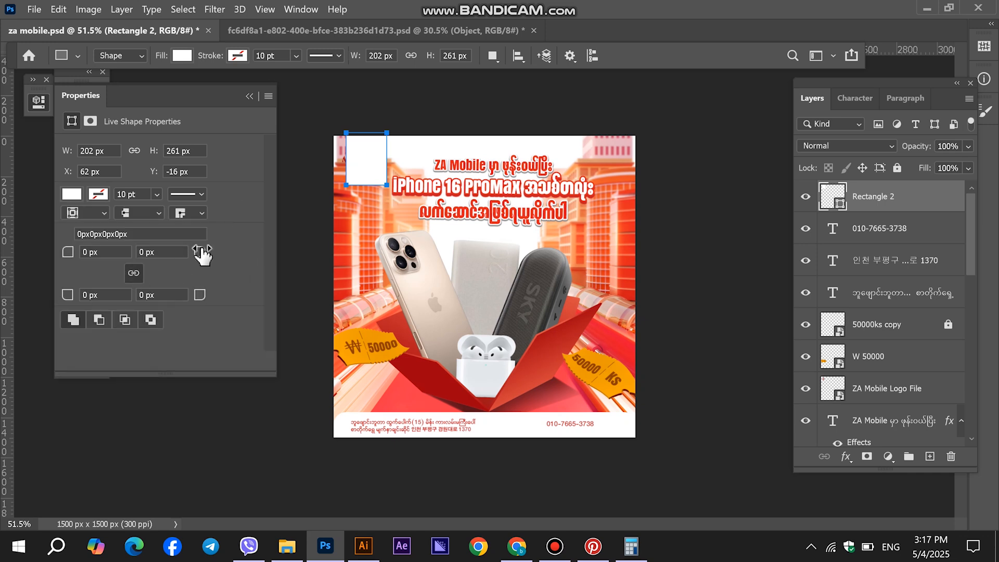
mouse_move(208, 263)
mouse_down()
mouse_move(225, 263)
mouse_move(222, 256)
mouse_up()
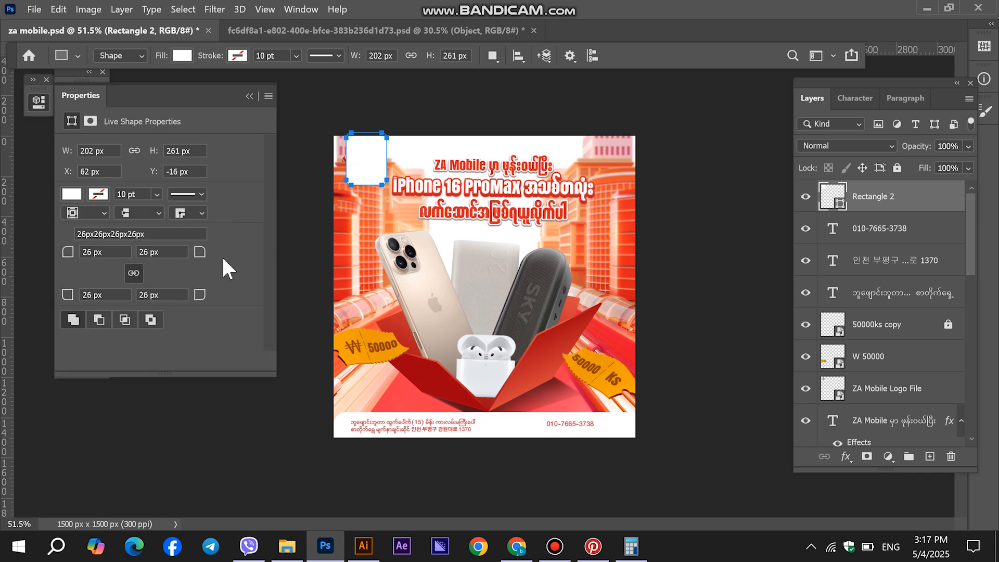
click(250, 96)
click(69, 107)
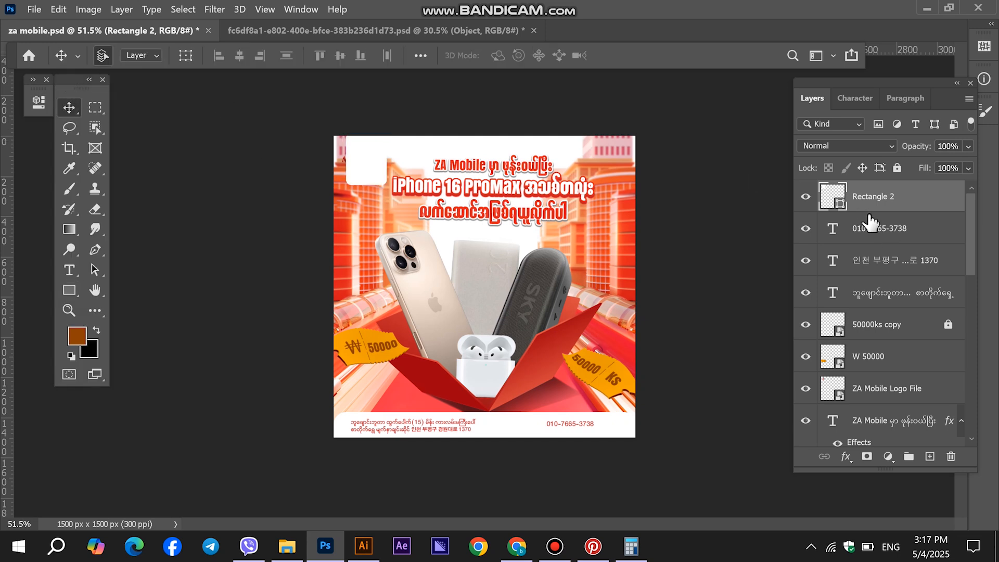
Step: Bring the ZA Mobile Logo File layer to the front, above the white rectangle
scroll(869, 213, down, 4)
scroll(889, 232, up, 4)
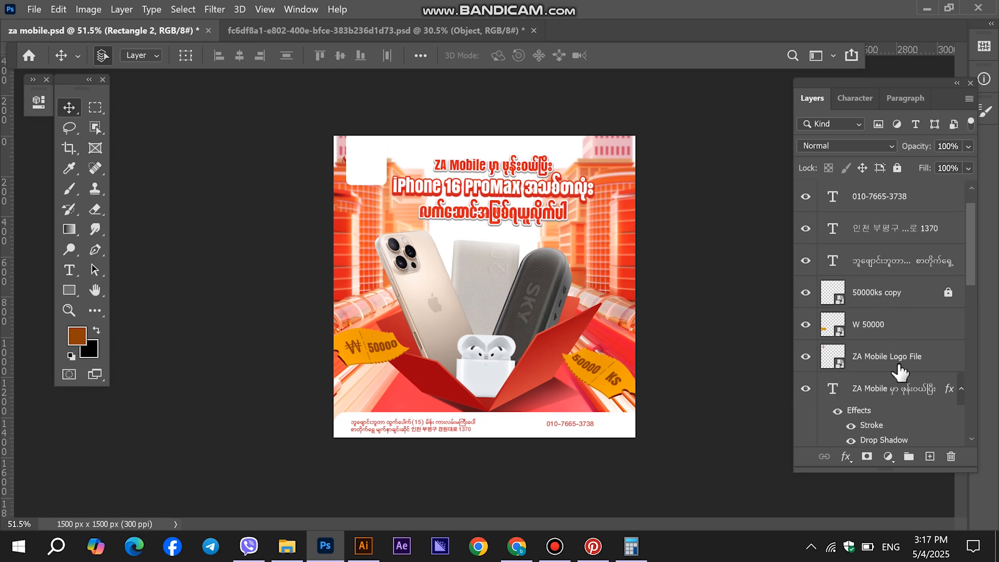
click(900, 372)
key(ctrl+shift+bracketright)
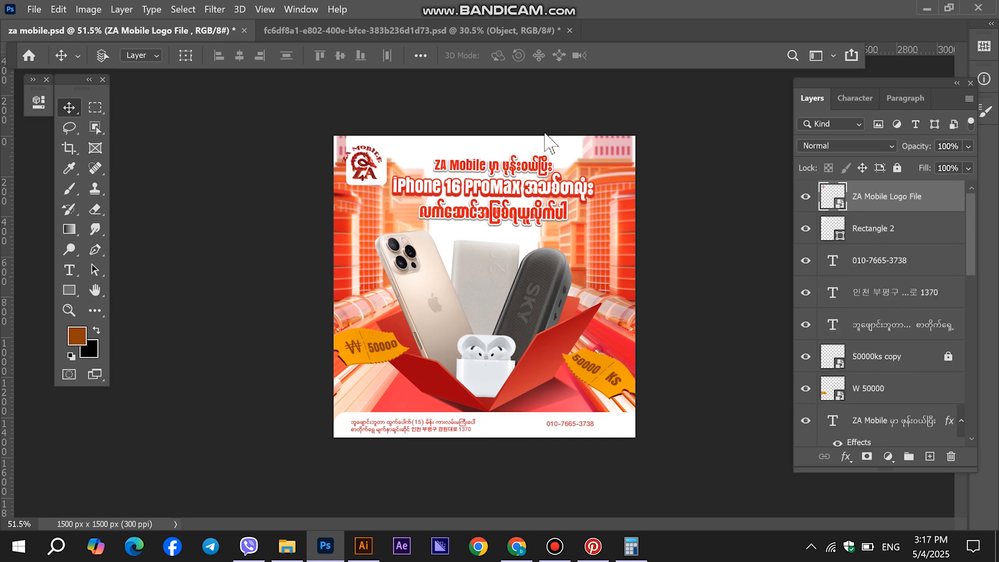
Step: Adjust the logo with Free Transform to fit the white rectangle, and align the horizontal centres of both layers
key(ctrl+t)
drag(345, 140, 341, 142)
key(Return)
key(shift+alt+bracketleft)
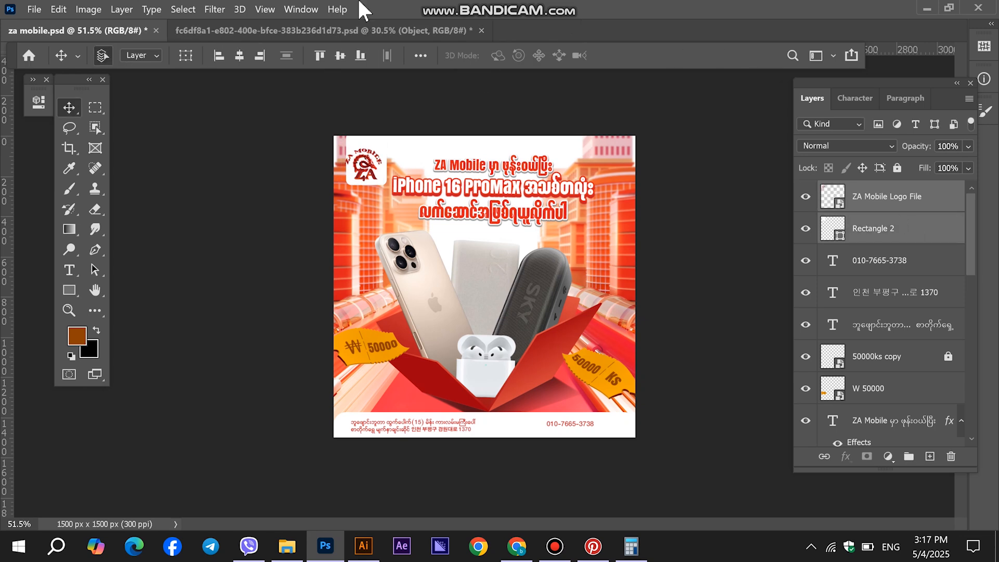
click(240, 56)
Step: Scale the logo down to about 3.29% with Free Transform and select it together with the white rectangle
click(895, 210)
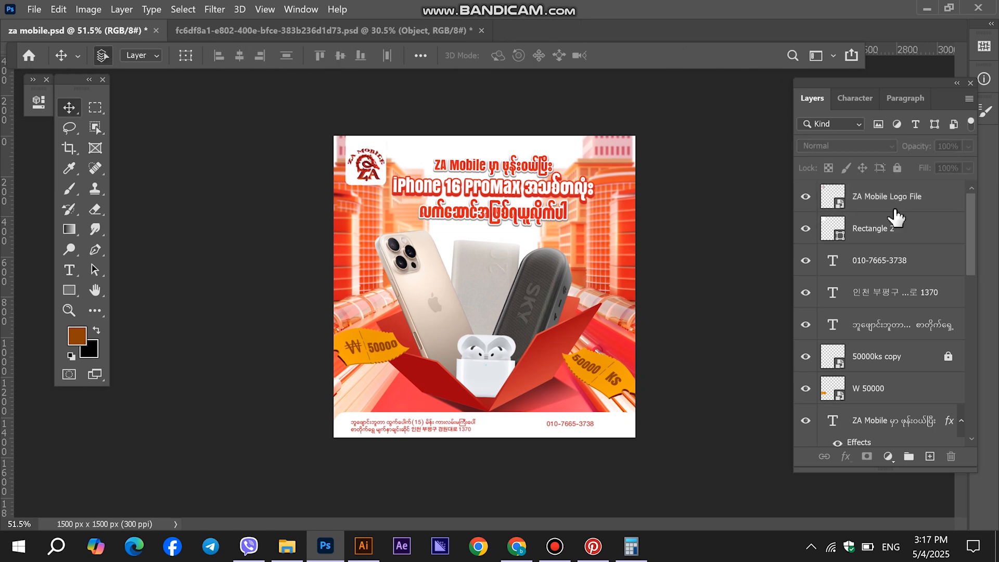
key(ctrl+t)
drag(386, 147, 383, 150)
key(Return)
shift+click(931, 233)
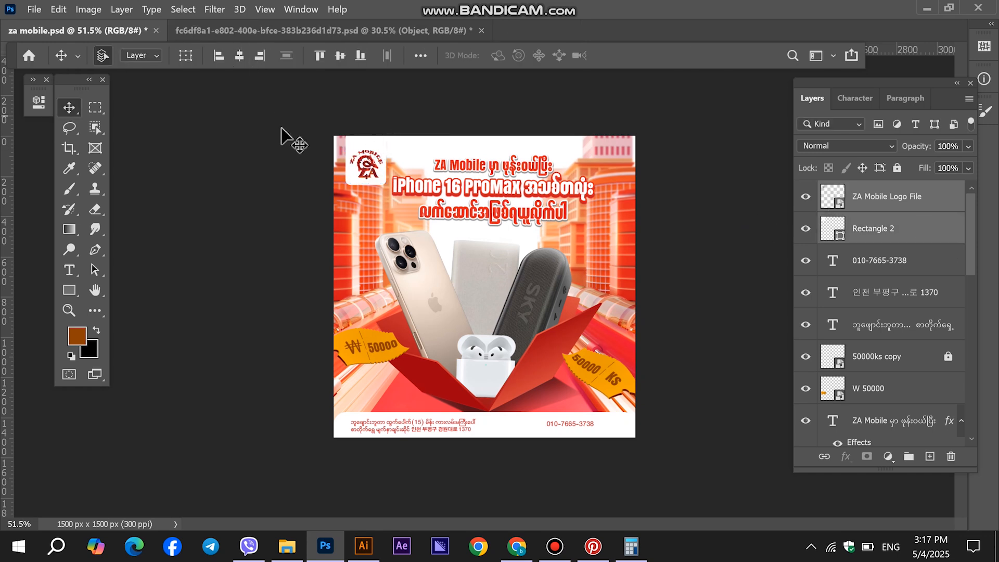
Step: Scale the logo down to about 3.05% and align its vertical centre with the white rectangle
click(874, 208)
scroll(335, 152, up, 3)
key(ctrl+t)
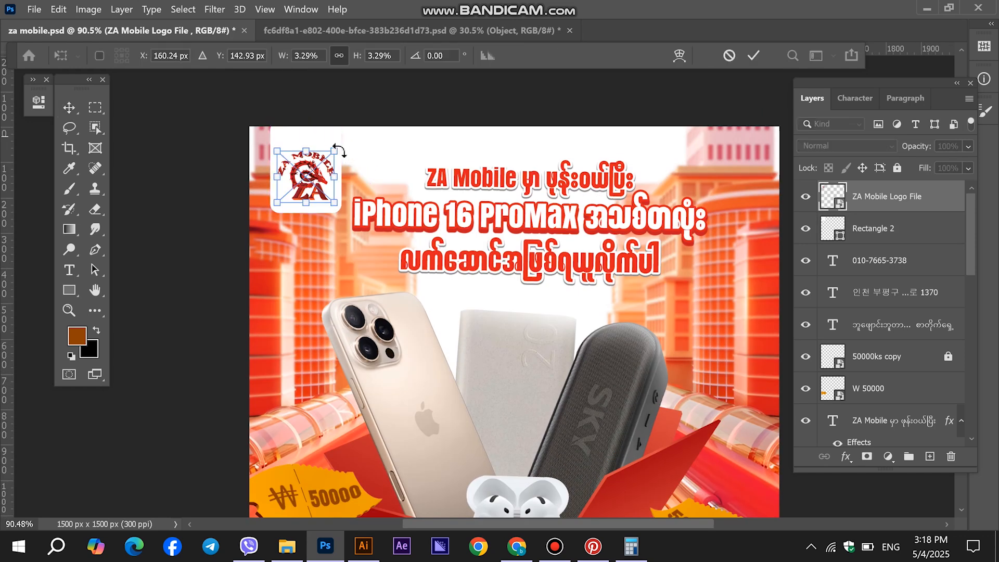
drag(334, 152, 330, 155)
key(Return)
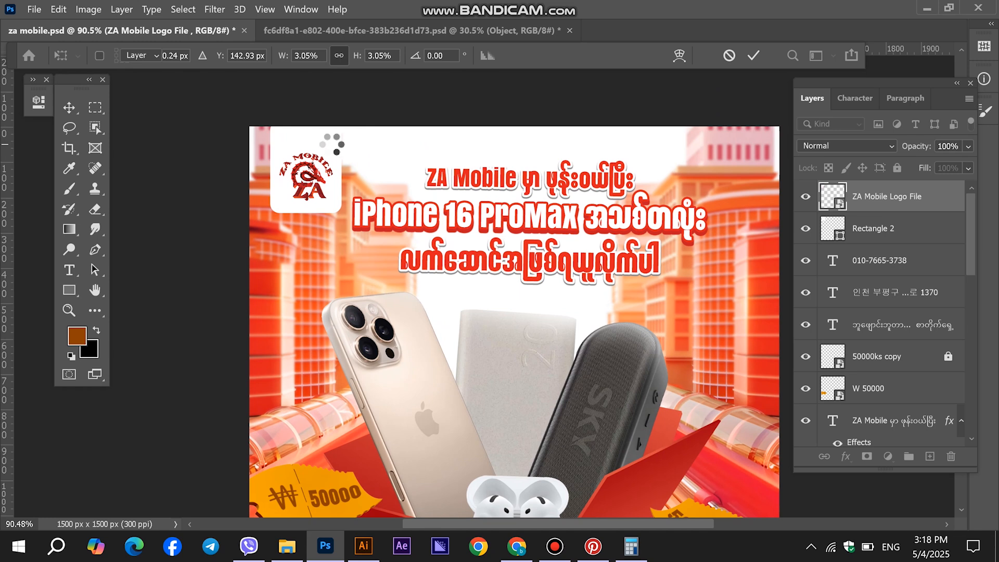
shift+click(882, 231)
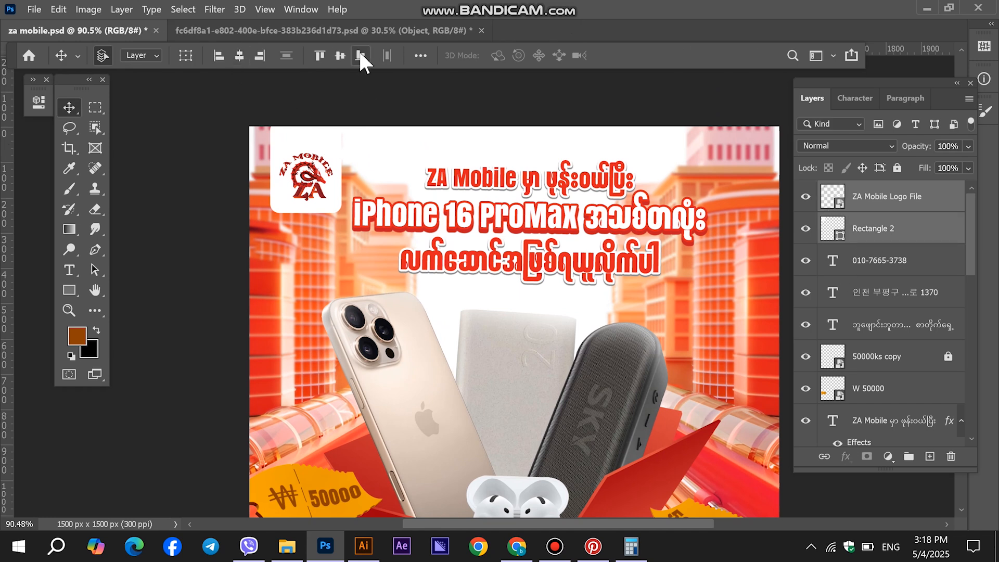
click(336, 57)
Step: Stretch the white rectangle upward beyond the canvas edge to about 121% of its height, keeping its width
click(920, 207)
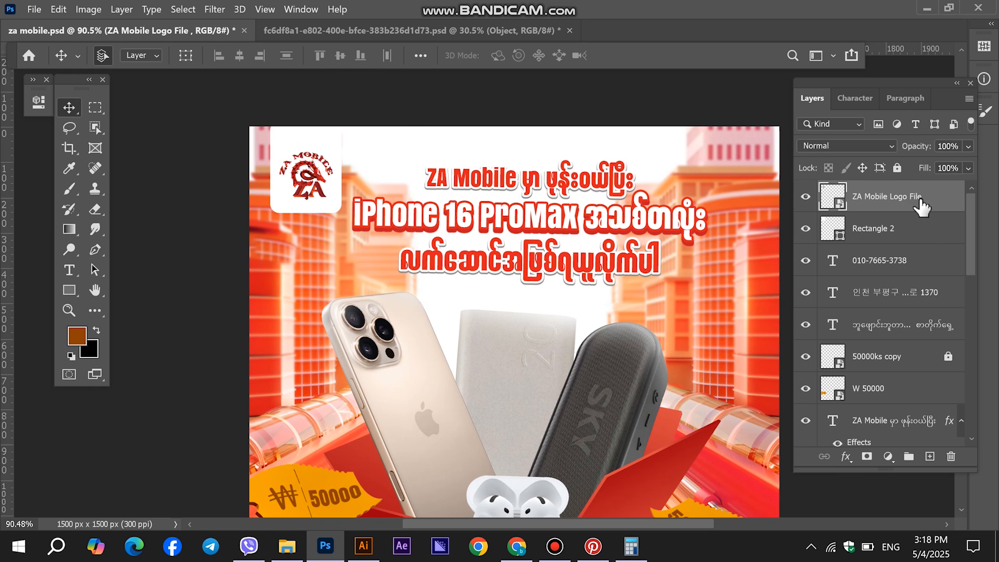
click(916, 229)
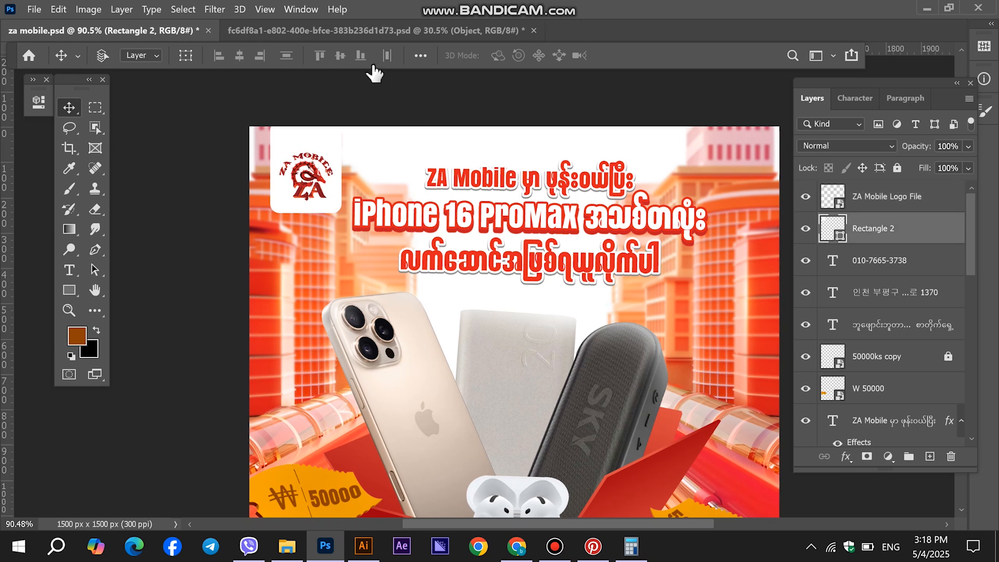
key(ctrl+t)
drag(306, 120, 310, 97)
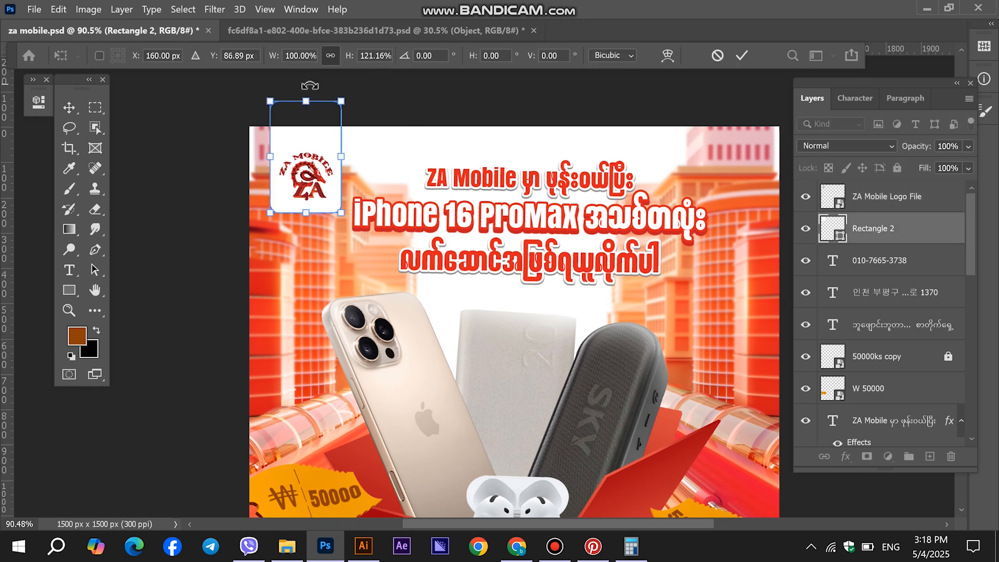
key(Return)
Step: Add a drop shadow to the white logo rectangle, coloured red #e22120 sampled from the artwork
click(847, 457)
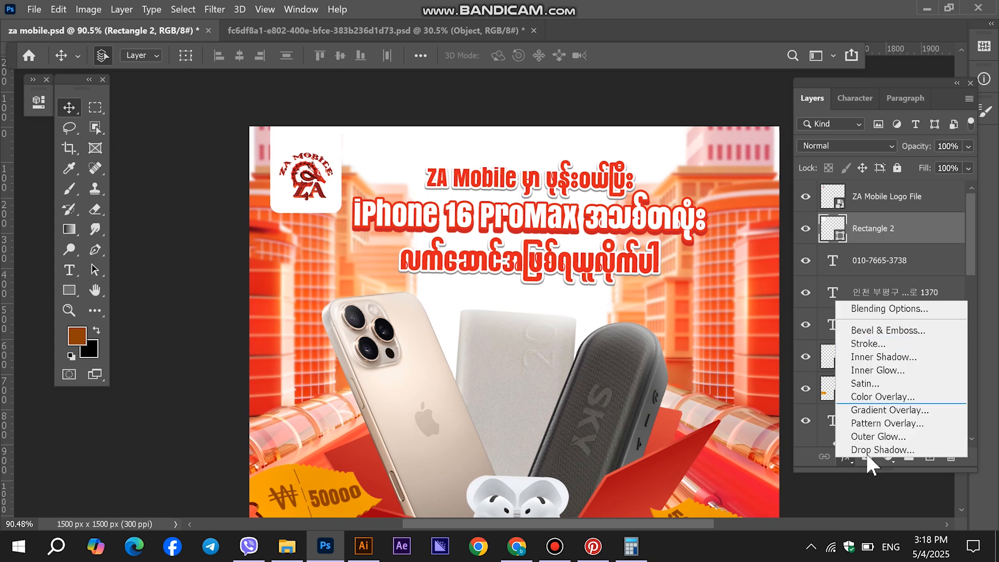
click(849, 453)
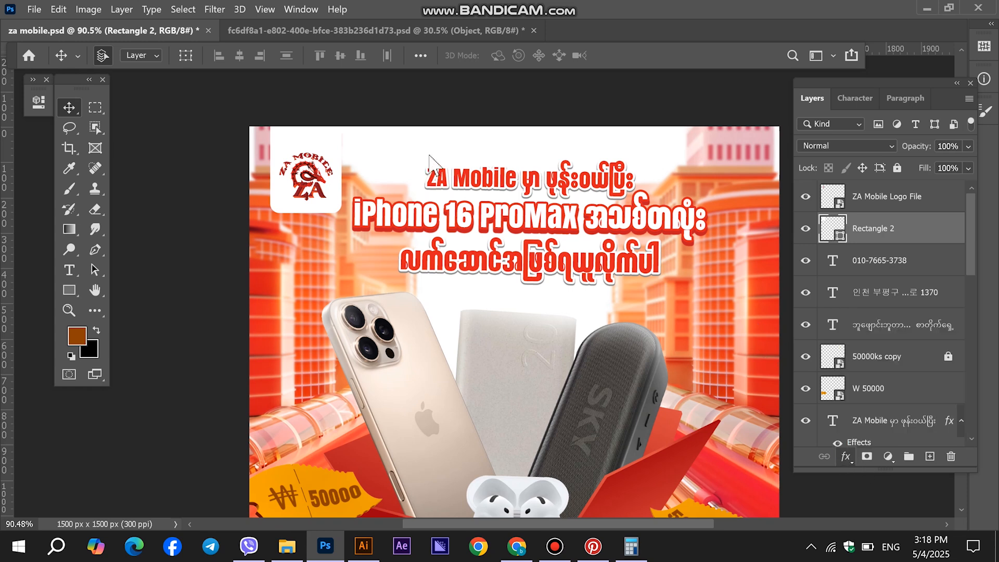
drag(436, 151, 979, 140)
click(987, 201)
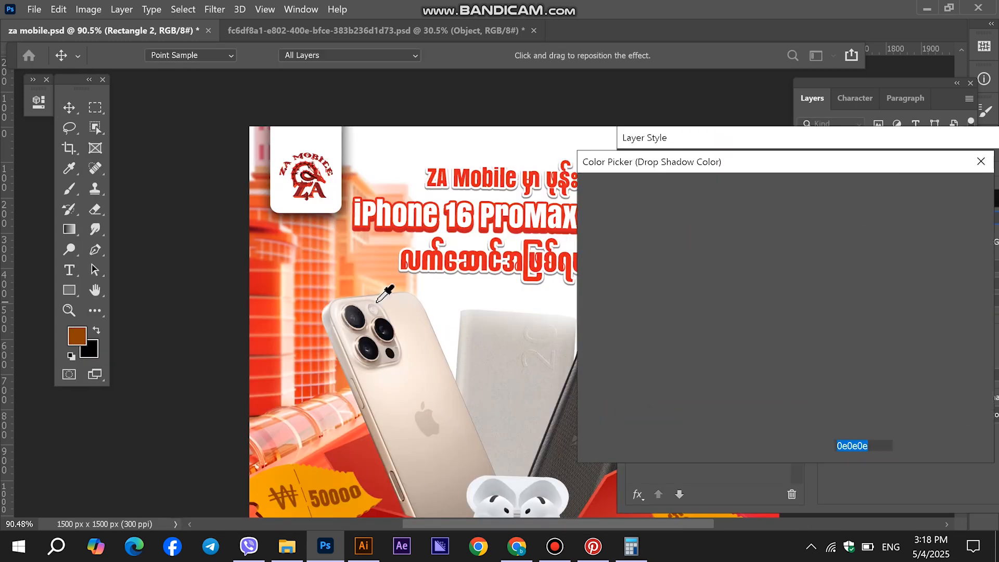
click(421, 266)
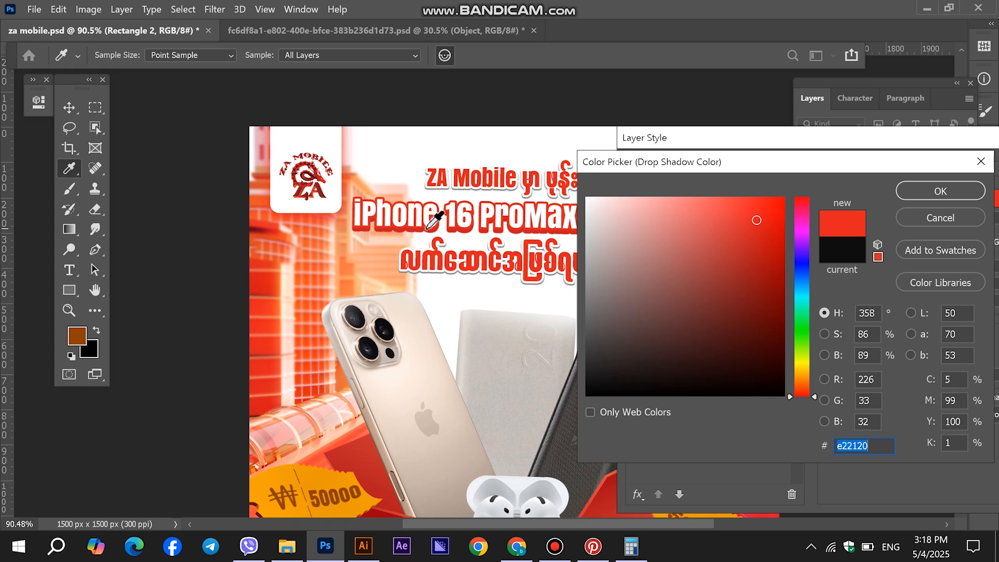
click(940, 191)
mouse_move(836, 293)
mouse_down()
mouse_move(823, 295)
mouse_move(832, 296)
mouse_up()
drag(859, 135, 777, 143)
click(971, 181)
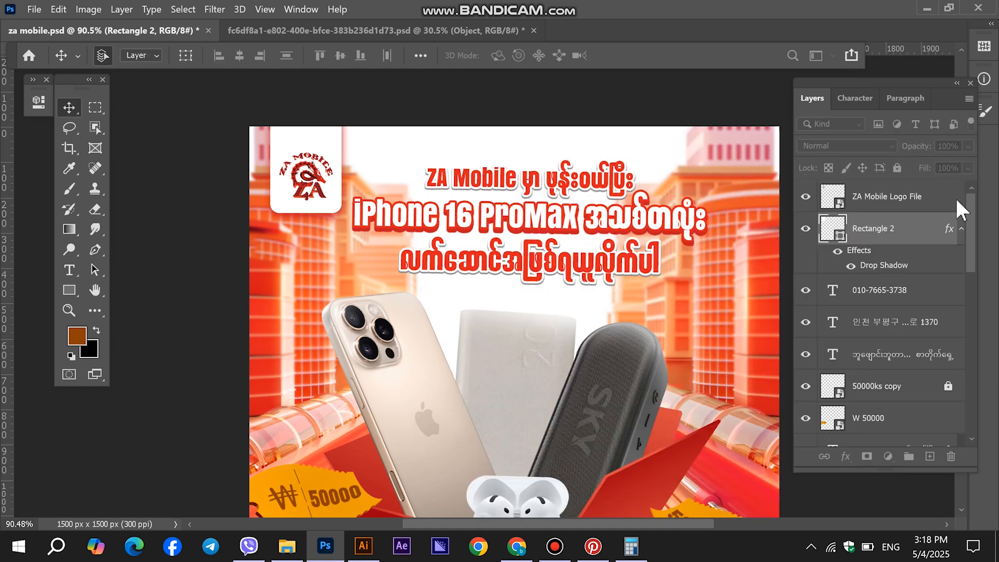
Step: Stretch the shadow layer beneath the red box to about 141% height with Free Transform, keeping its width
scroll(341, 403, down, 3)
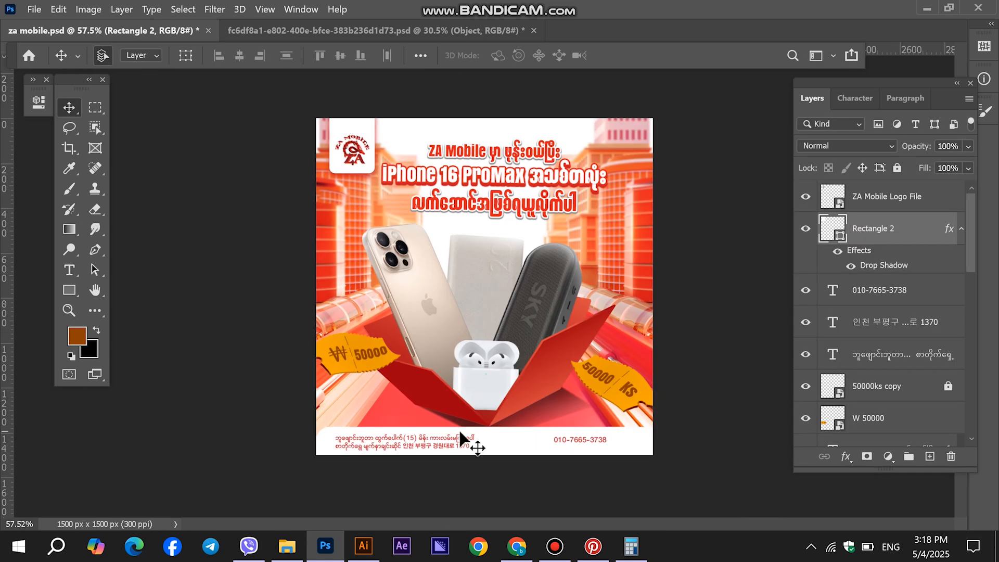
scroll(588, 419, up, 1)
click(598, 445)
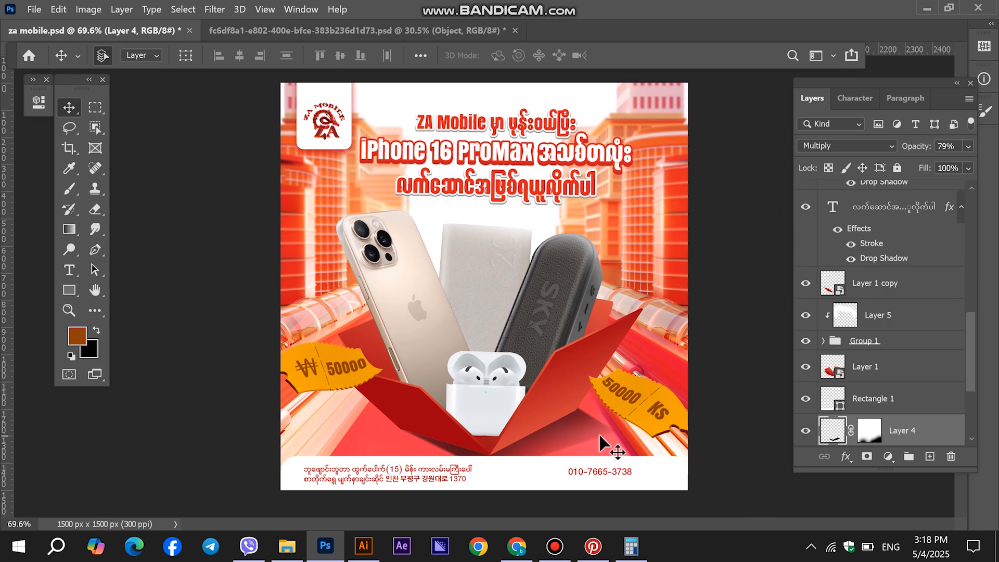
key(ctrl+t)
drag(508, 474, 528, 499)
drag(523, 445, 521, 436)
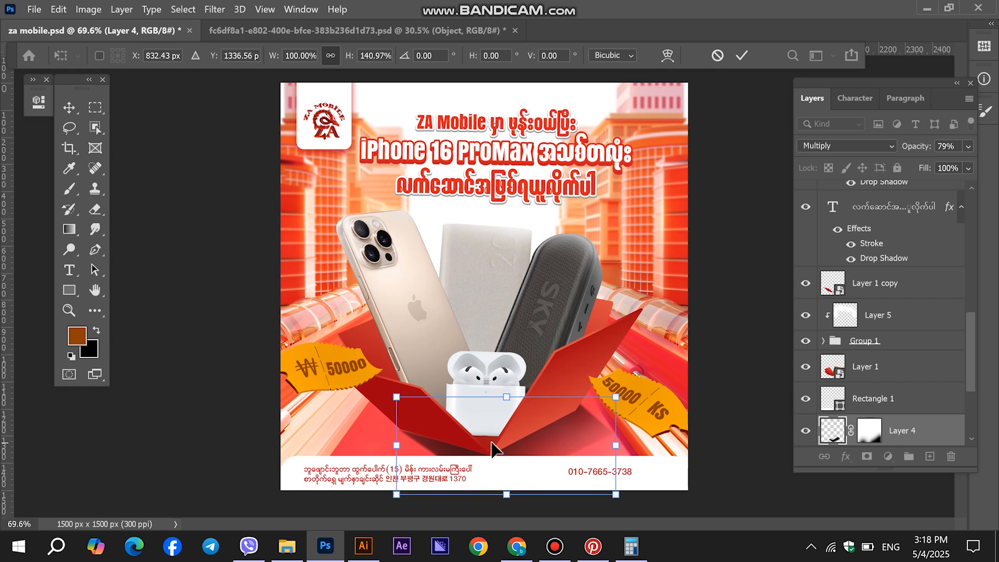
drag(641, 373, 651, 379)
key(Return)
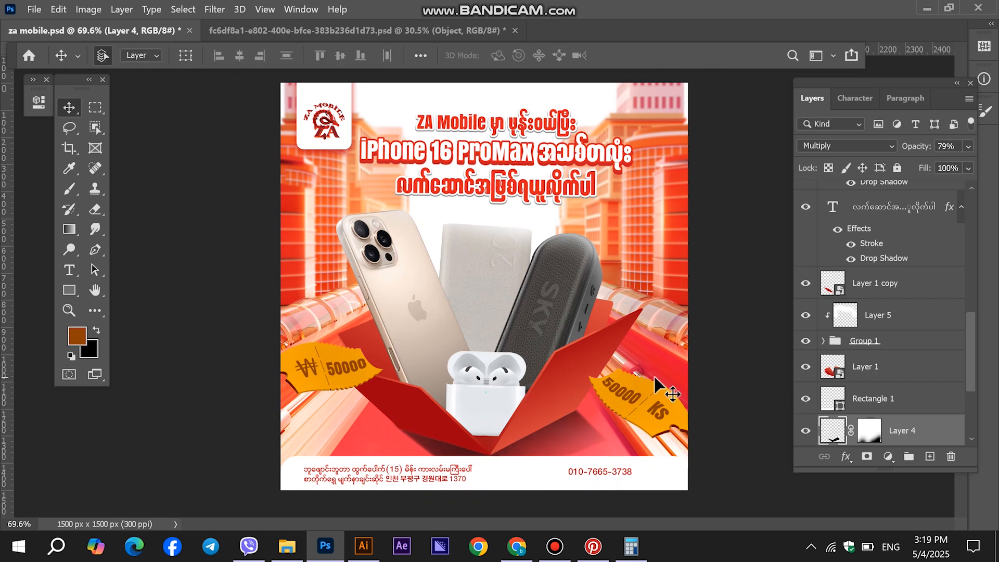
Step: Touch up the box shadow's layer mask with a soft 300 px black brush
scroll(645, 384, down, 2)
scroll(629, 417, up, 6)
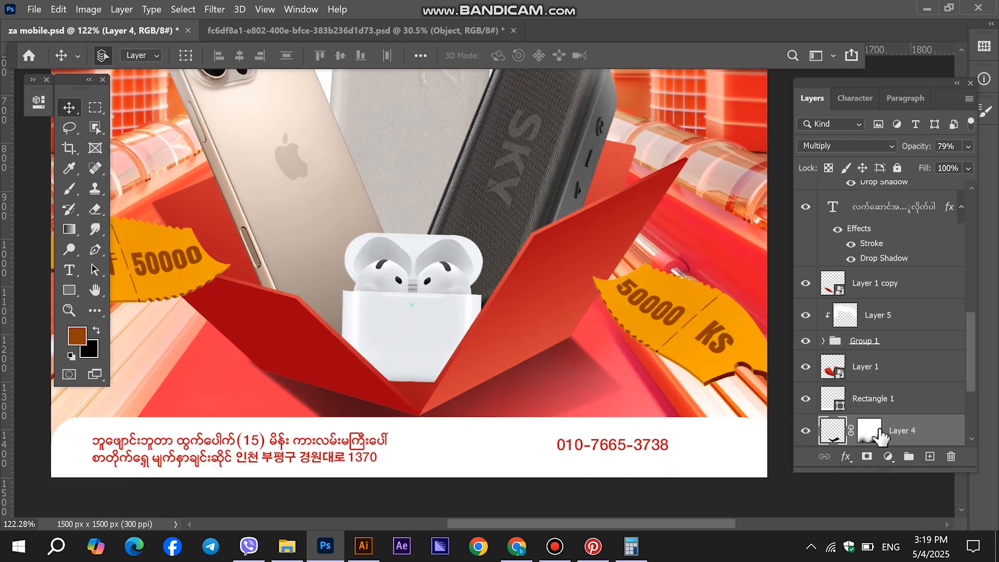
click(869, 430)
click(72, 191)
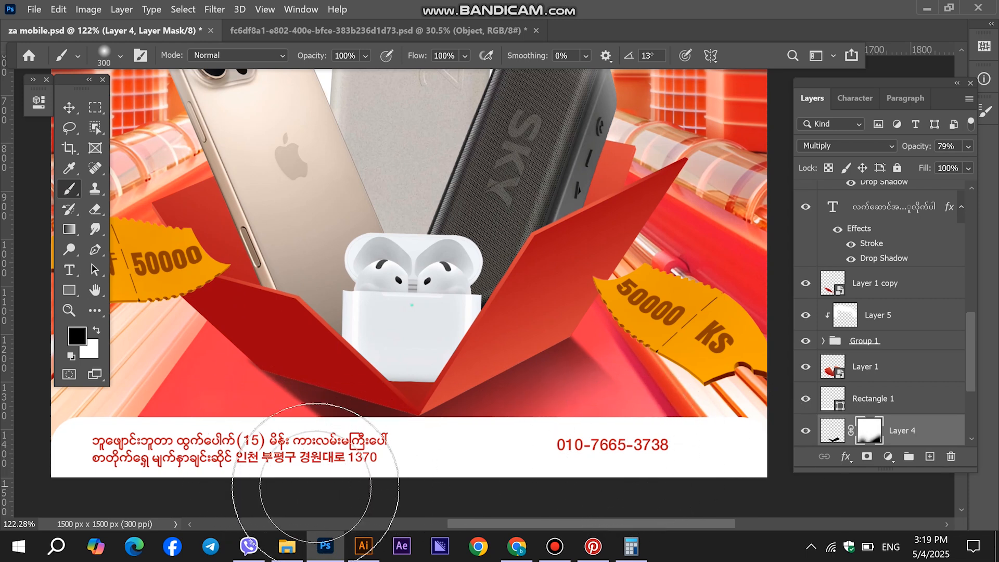
scroll(291, 481, down, 3)
click(69, 107)
scroll(480, 339, down, 3)
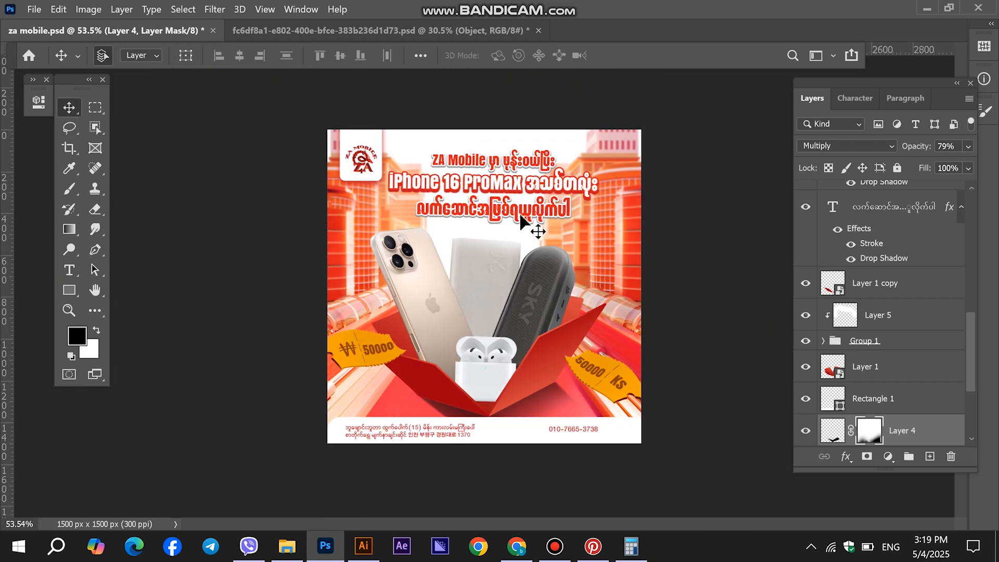
Step: Create a new layer directly above the SKY speaker and clip it to the speaker
scroll(569, 272, up, 2)
click(571, 290)
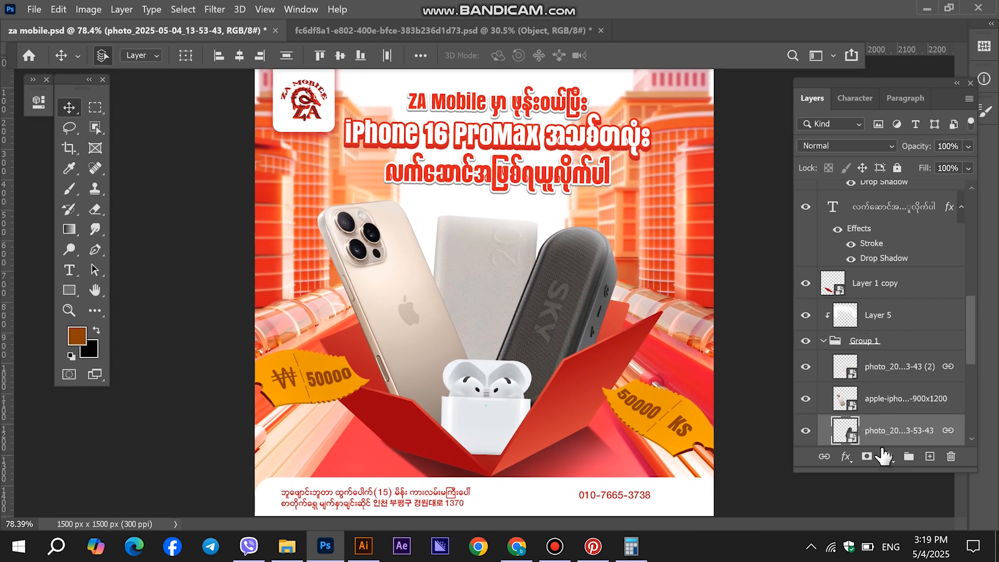
click(930, 456)
alt+click(890, 381)
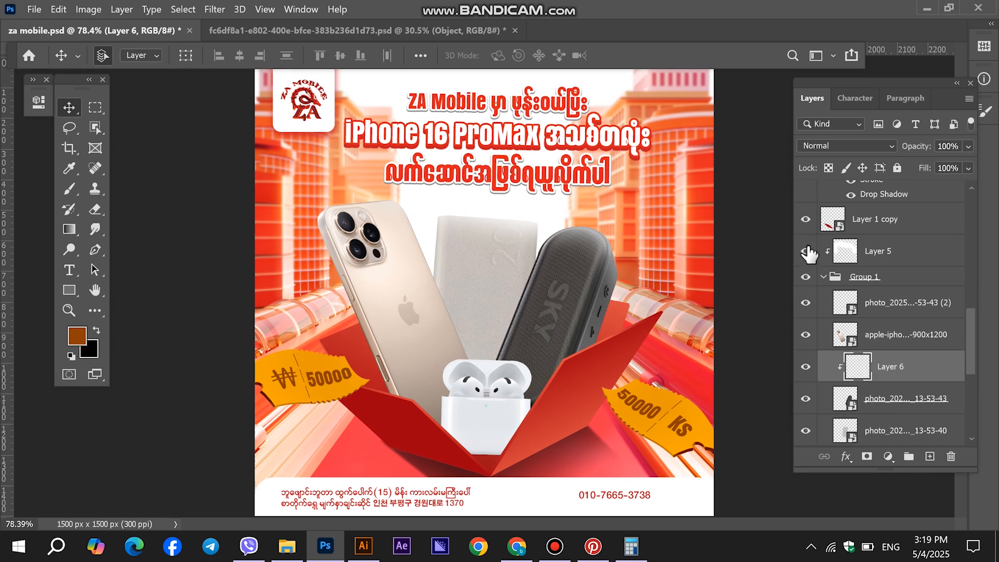
Step: Brush soft white light around the speaker's upper edge with a 300 px brush on the clipped layer
click(69, 188)
click(70, 356)
click(96, 330)
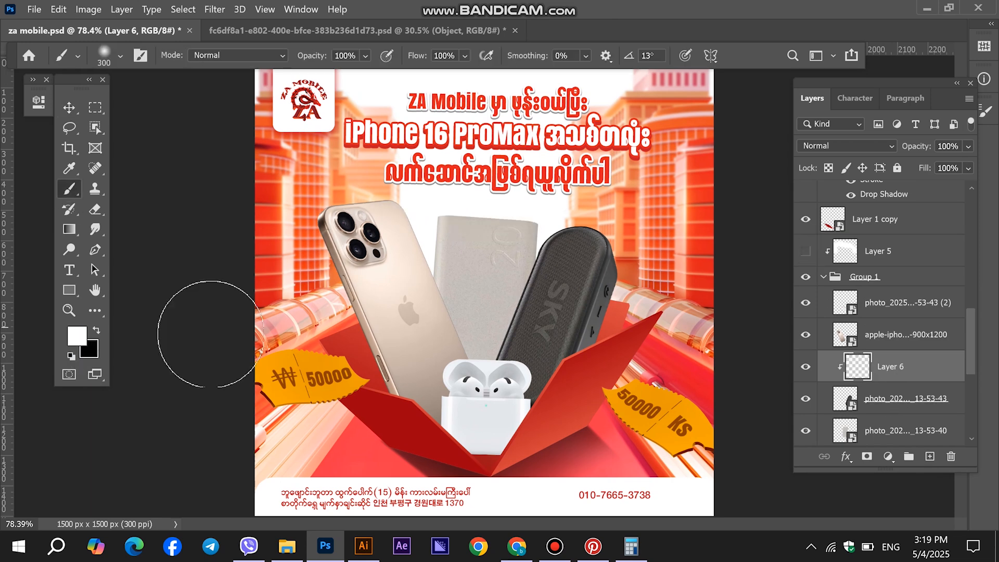
scroll(529, 320, up, 3)
scroll(502, 174, up, 1)
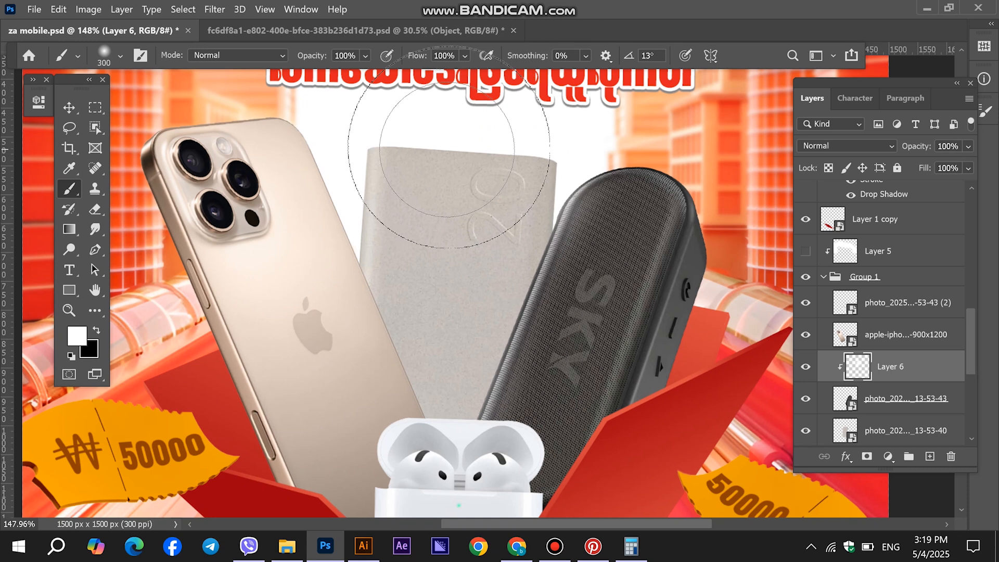
scroll(460, 143, down, 1)
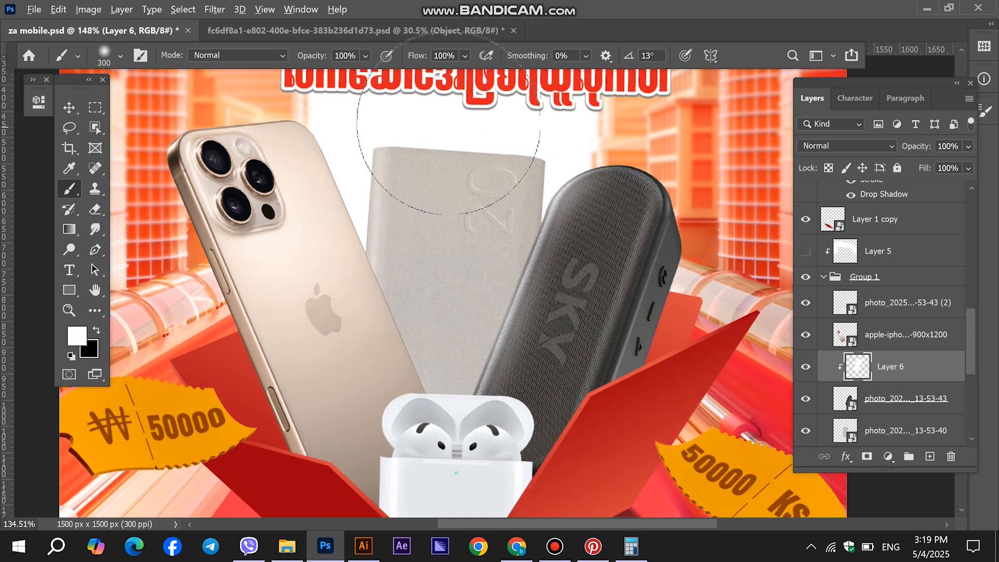
scroll(460, 143, down, 2)
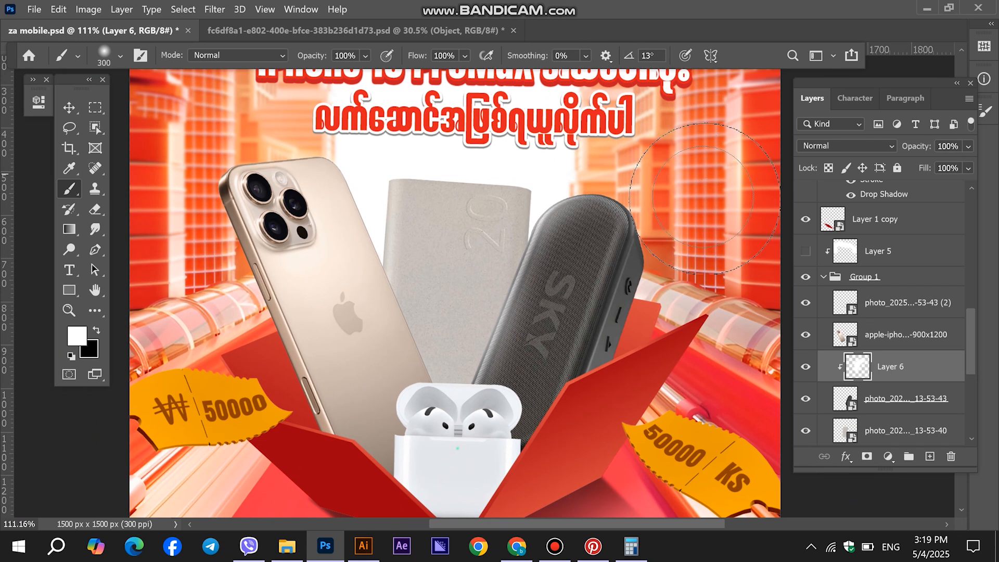
Step: Set the speaker's highlight layer to Screen blending at 91% opacity
click(863, 146)
click(915, 267)
click(968, 146)
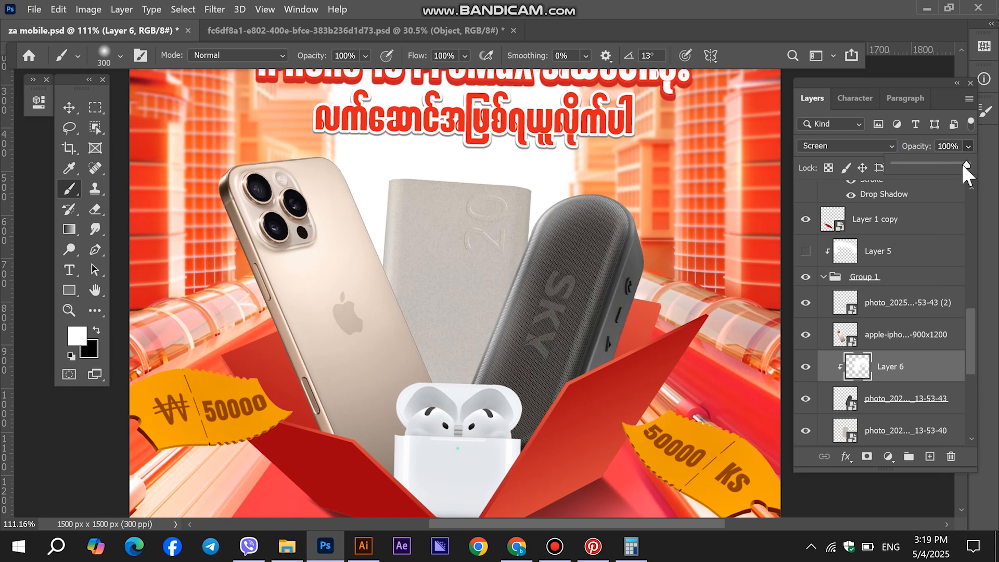
drag(956, 164, 955, 164)
click(679, 224)
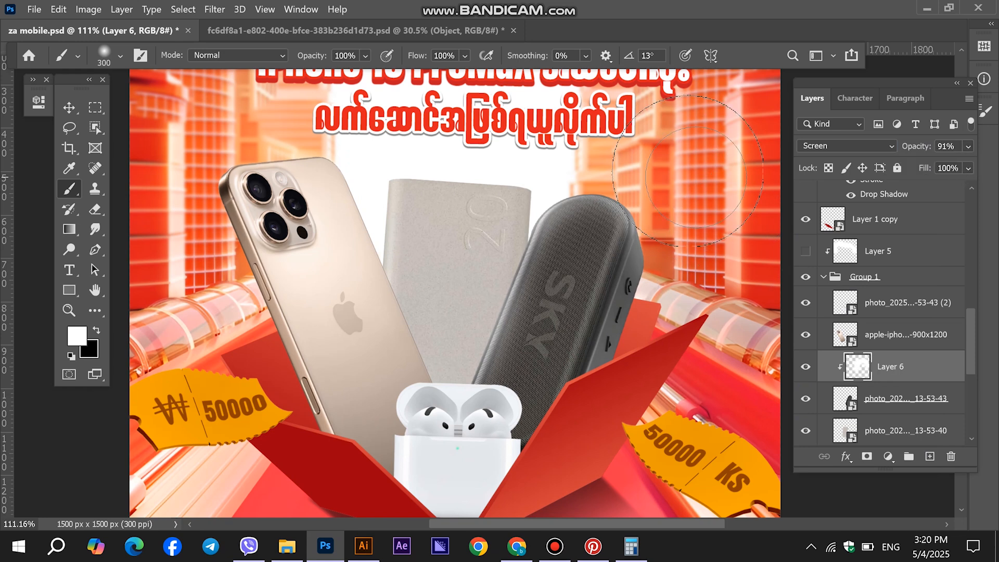
Step: Brush soft white light over the power bank's upper edge on a new clipped layer and set that layer to Screen blending
click(901, 431)
click(931, 457)
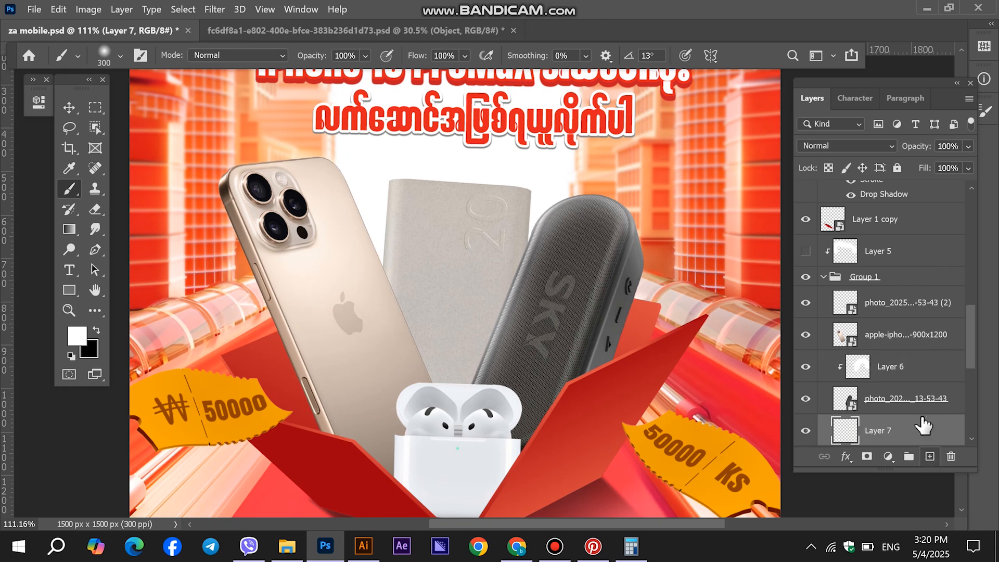
key(ctrl+alt+g)
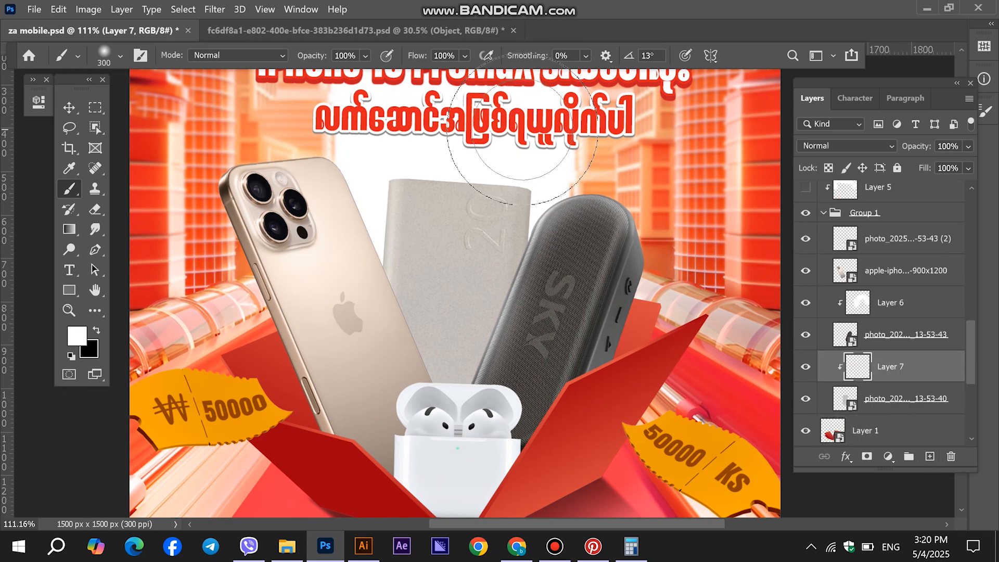
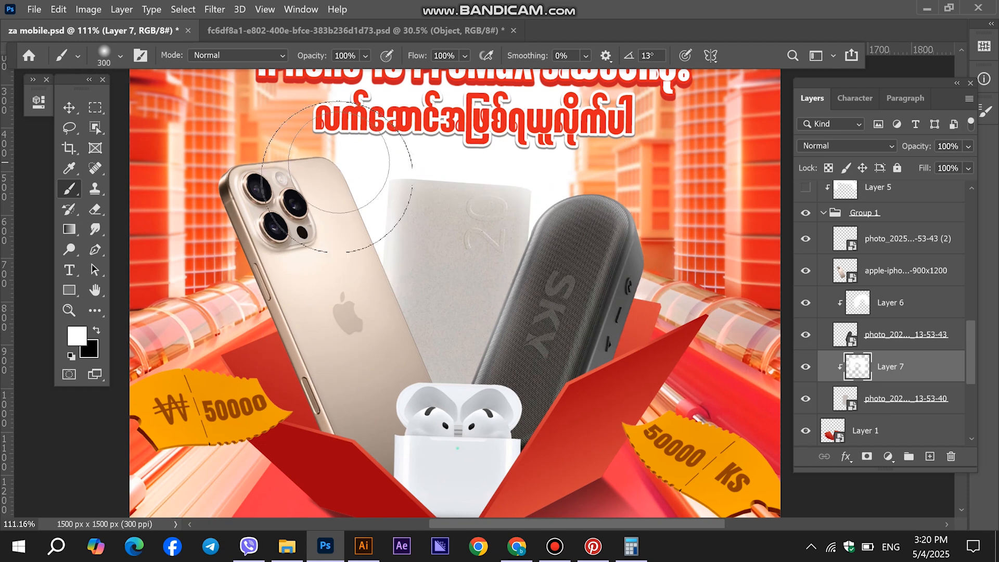
click(893, 150)
click(842, 278)
scroll(911, 359, down, 1)
scroll(908, 389, up, 2)
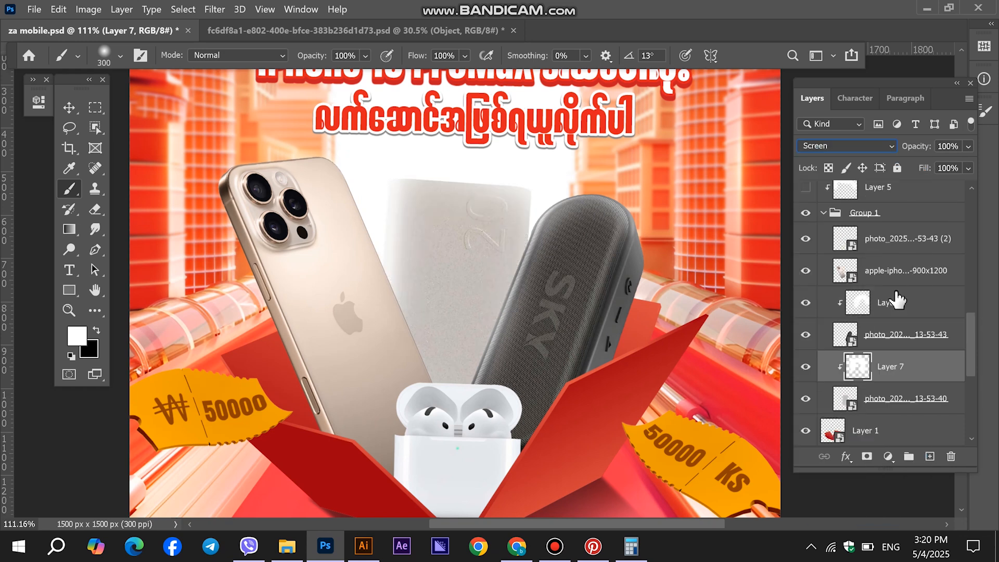
Step: Brush soft white light along the iPhone's upper edge on a new clipped layer, set it to Screen blending and collapse the product group
click(904, 306)
click(930, 456)
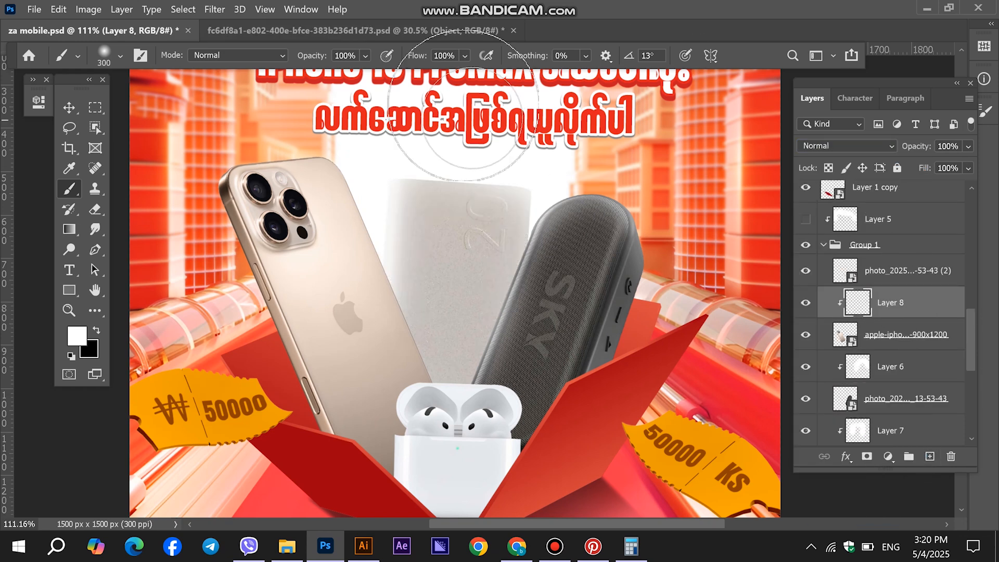
alt+click(901, 319)
scroll(416, 234, up, 3)
key(ctrl+z)
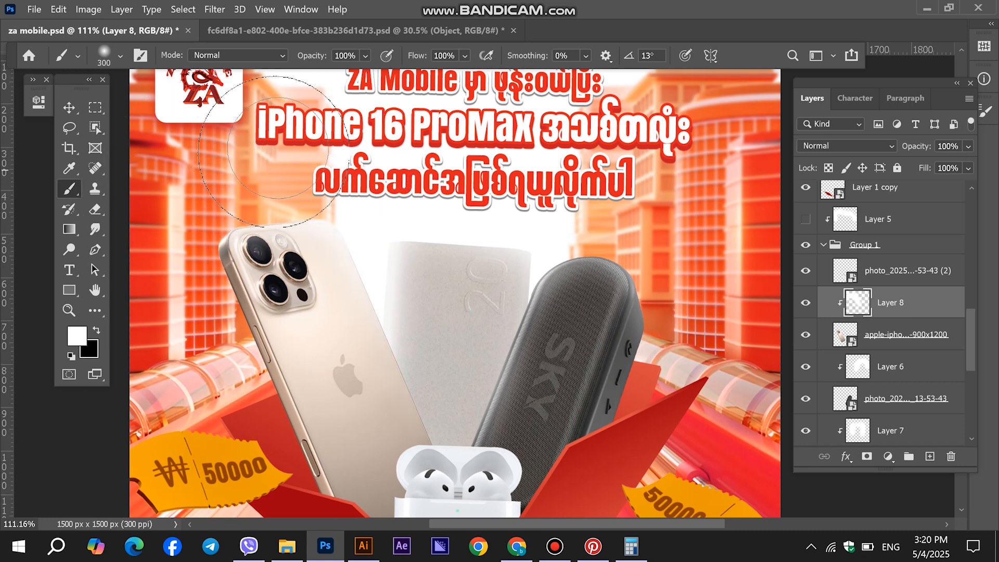
scroll(433, 138, down, 2)
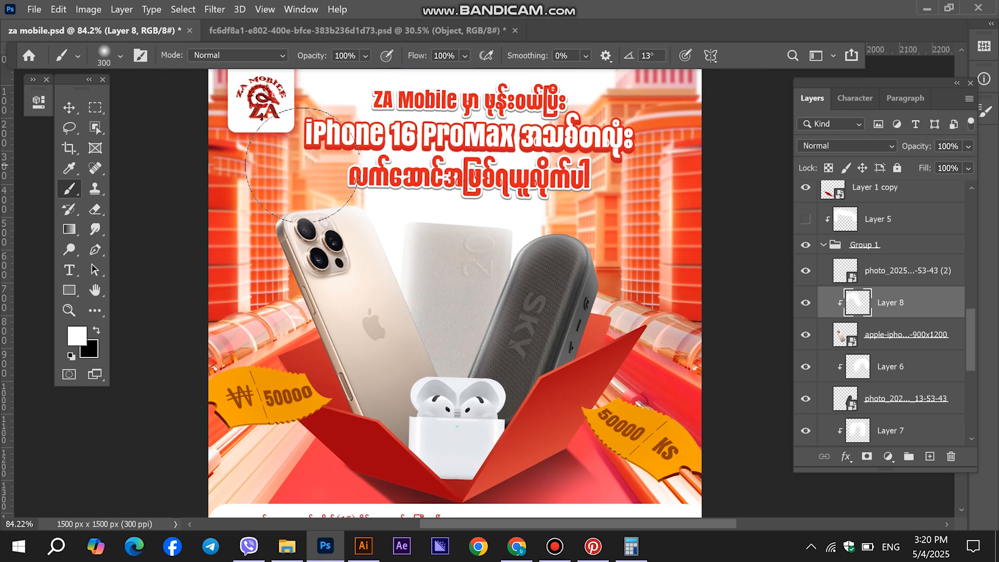
click(880, 146)
click(880, 269)
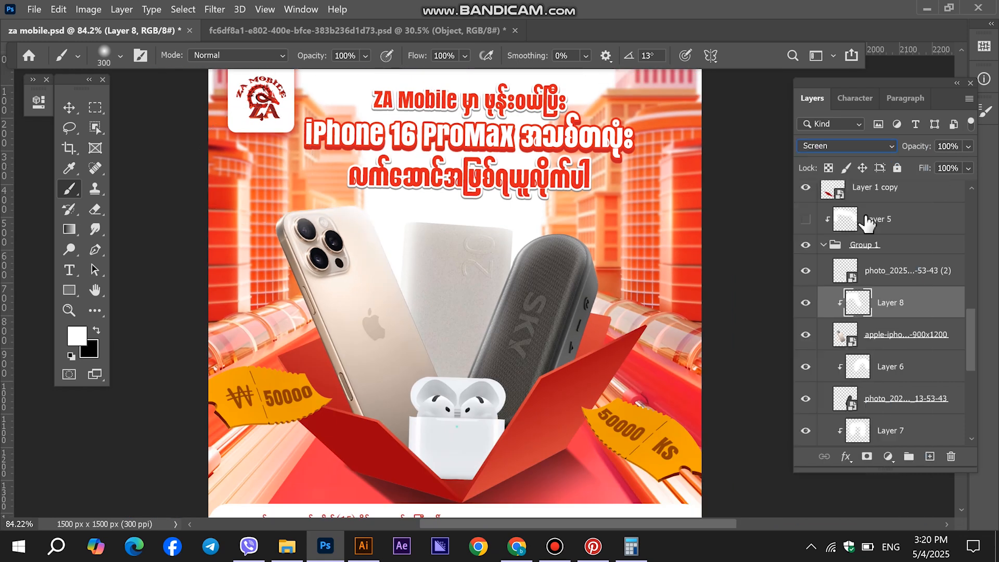
click(824, 245)
Step: Compare the artwork with and without the old highlight Layer 5, and delete that layer
click(805, 219)
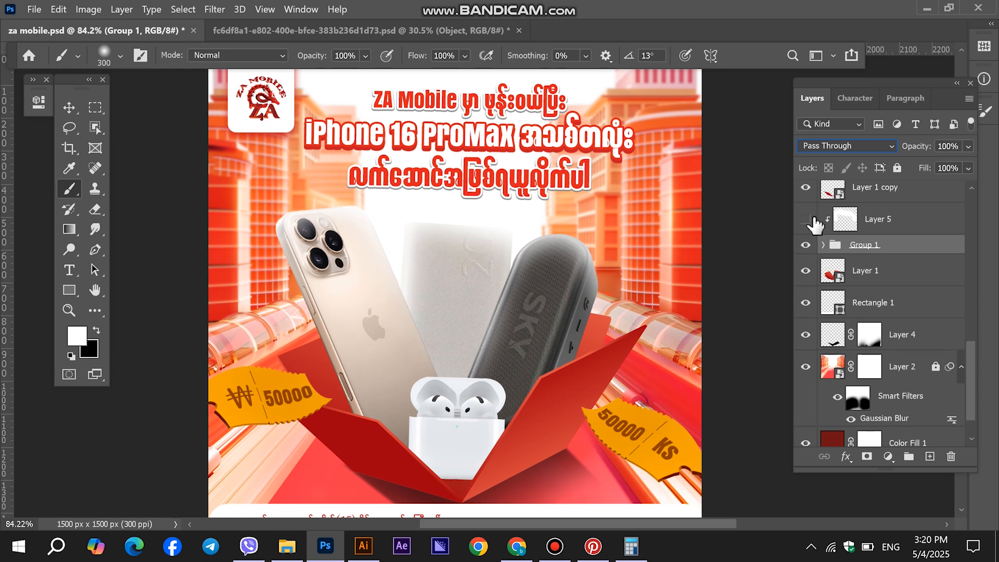
click(805, 219)
click(907, 223)
key(Delete)
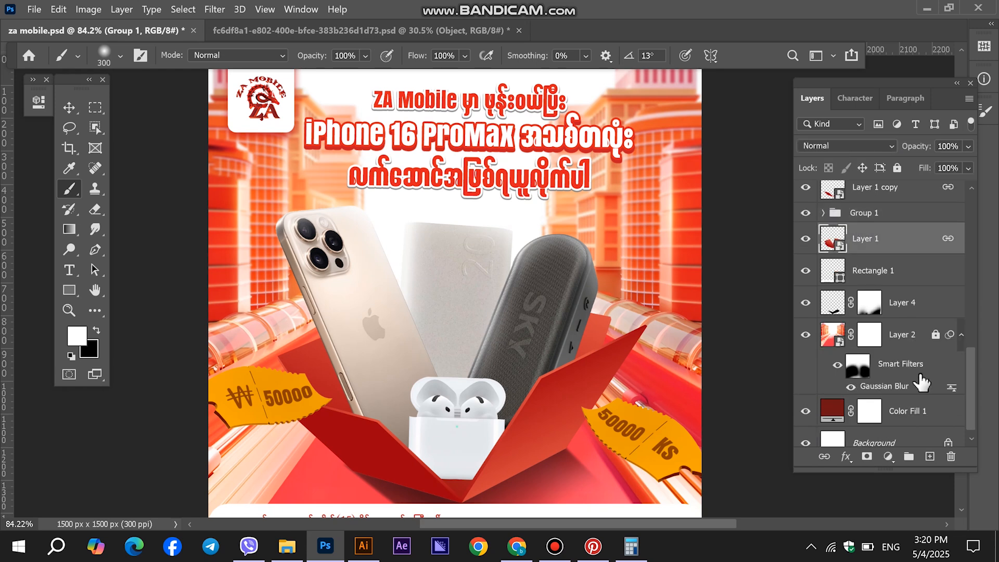
Step: Brush white light onto a new layer clipped to the box's front flaps (Layer 1 copy) and set it to Overlay blending
click(915, 241)
scroll(916, 286, up, 2)
click(895, 256)
click(930, 457)
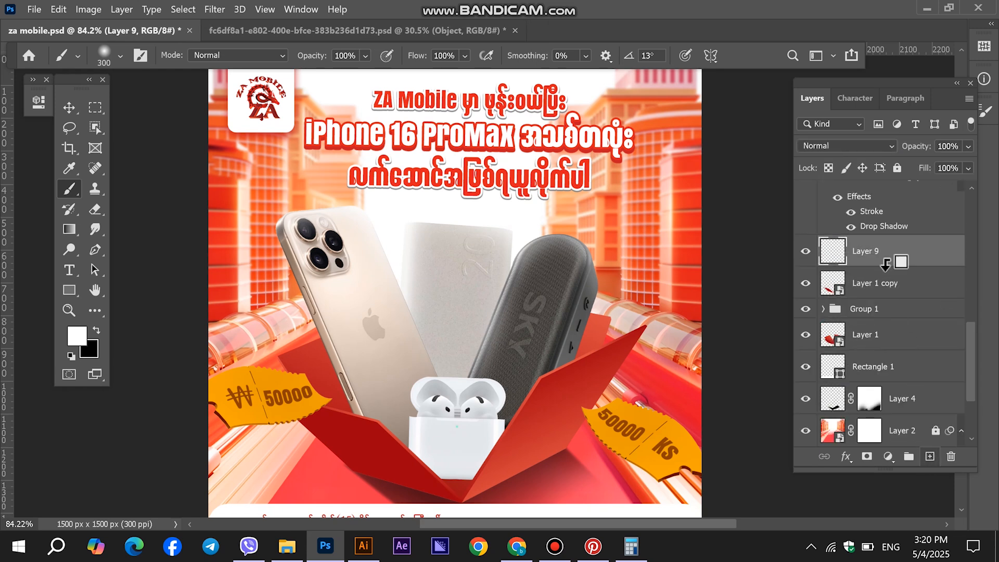
alt+click(885, 263)
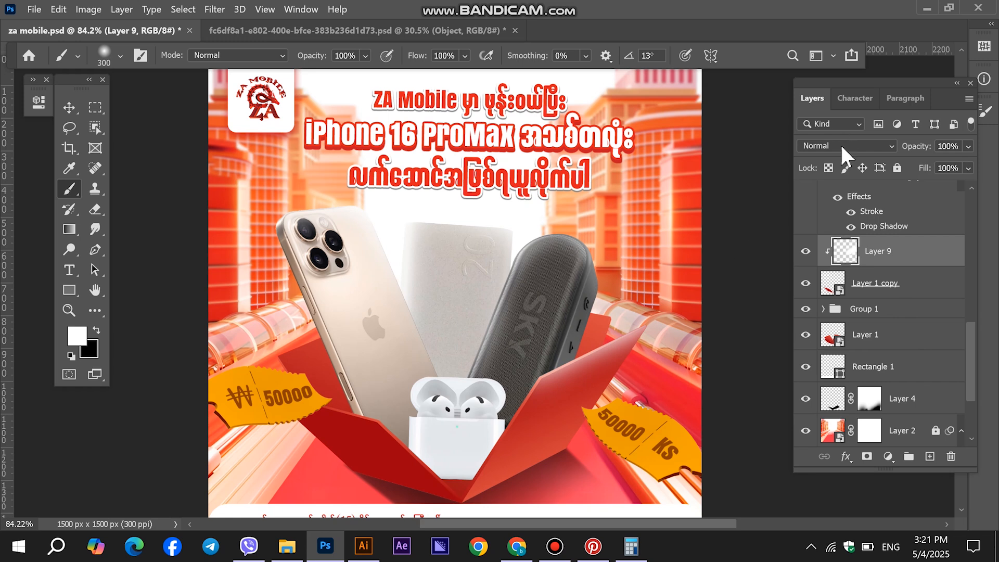
click(844, 145)
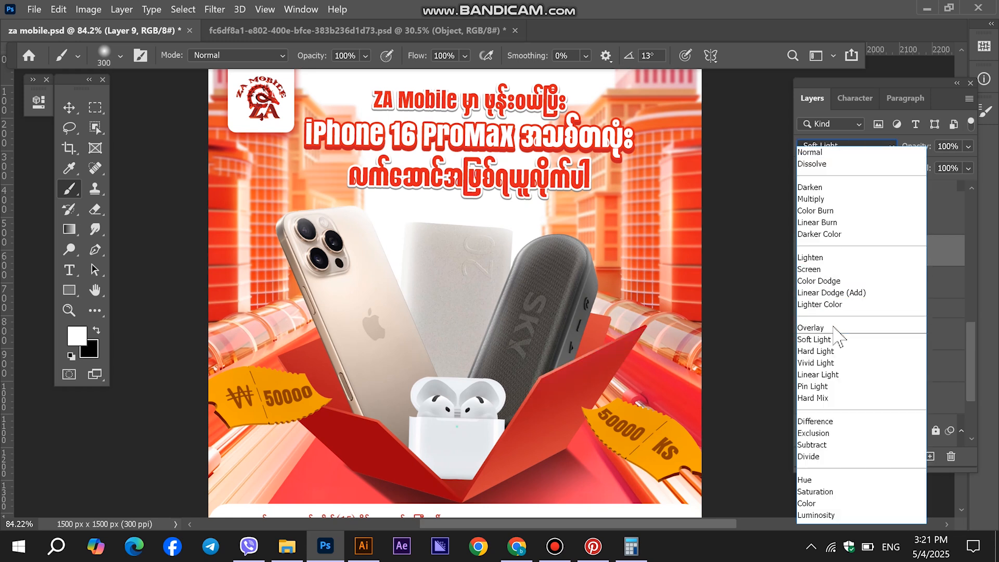
click(825, 328)
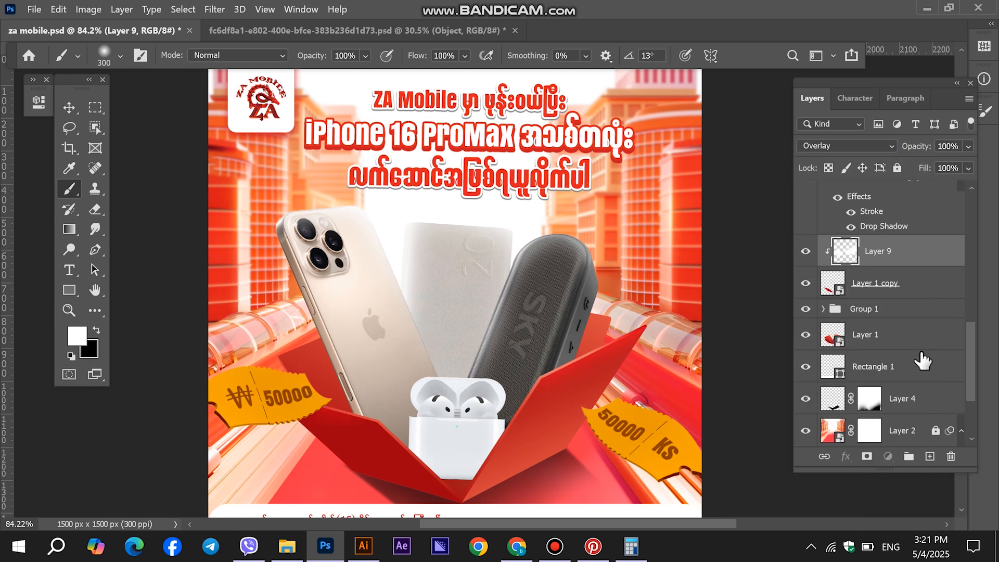
Step: Create a new layer above the red box's Layer 1 and clip it to the box
click(924, 349)
click(930, 456)
alt+click(833, 333)
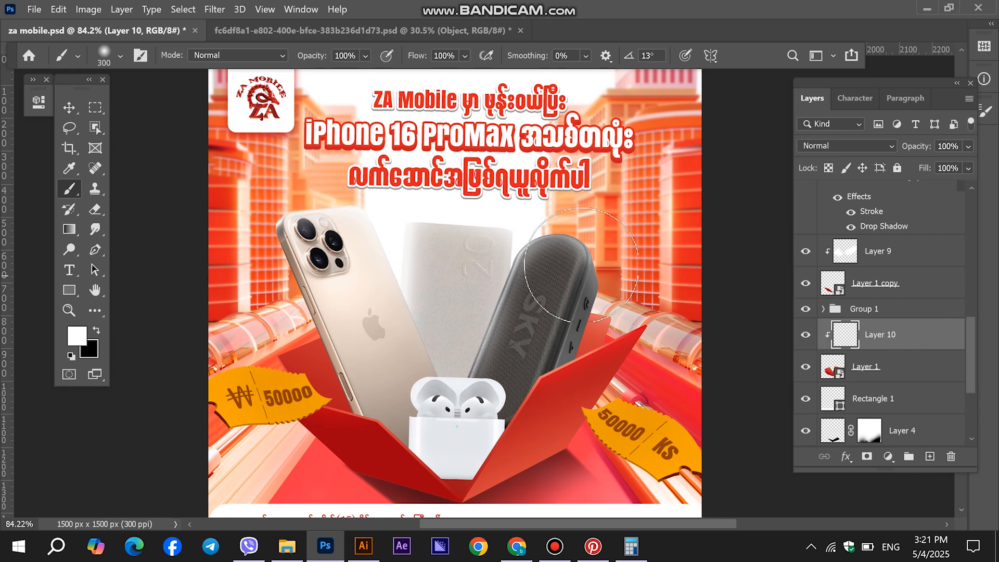
Step: Brush white light onto Layer 10 over the box, set it to Overlay blending and stretch the light to about 106% height
drag(285, 294, 342, 266)
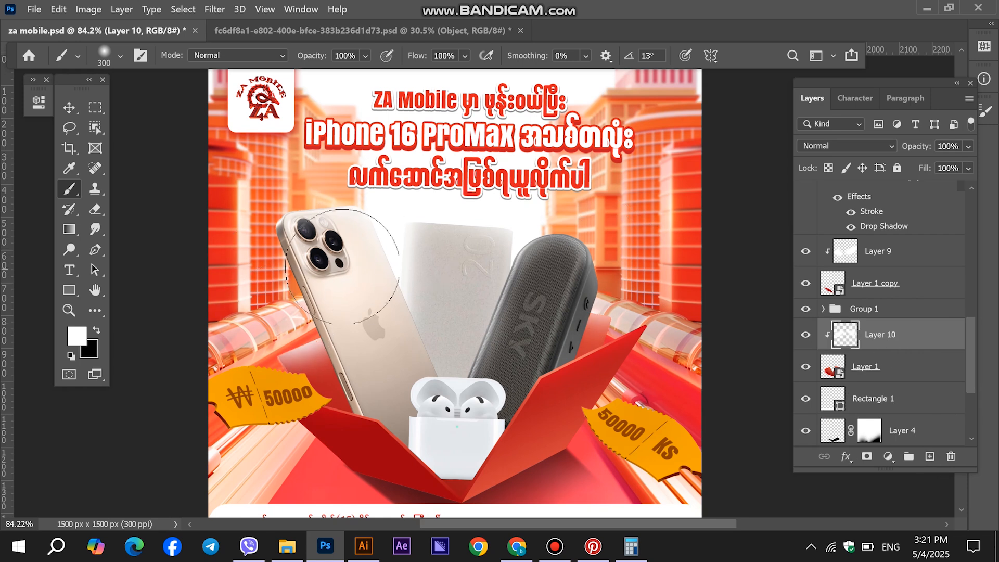
click(846, 145)
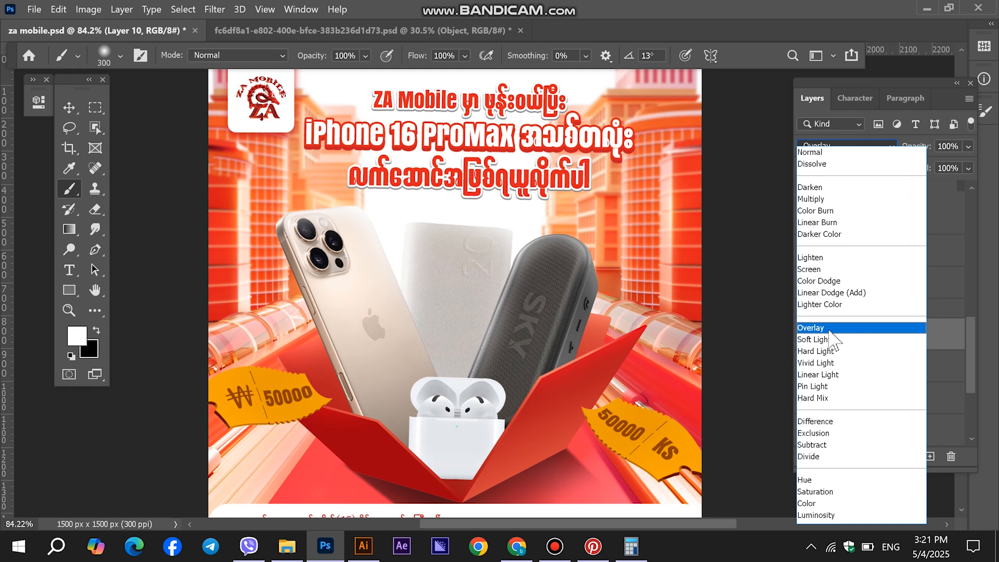
click(832, 330)
key(ctrl+t)
drag(448, 404, 469, 419)
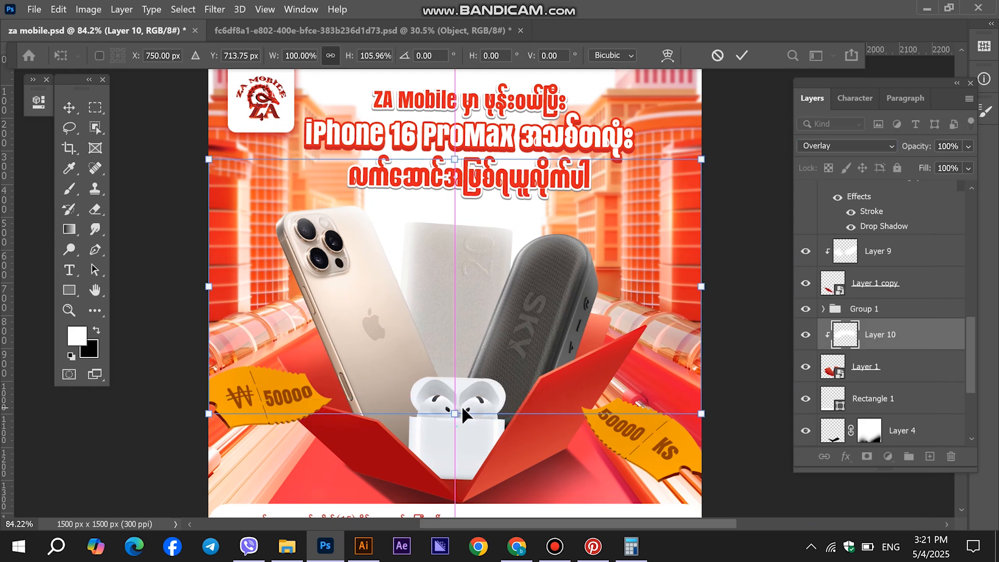
key(Return)
key(b)
click(969, 146)
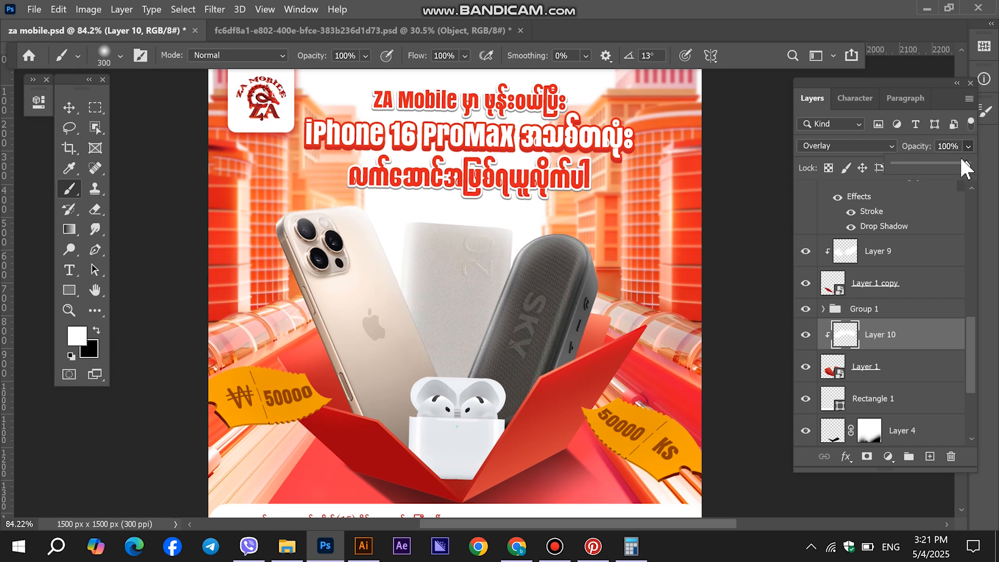
click(70, 108)
click(173, 248)
key(ctrl+0)
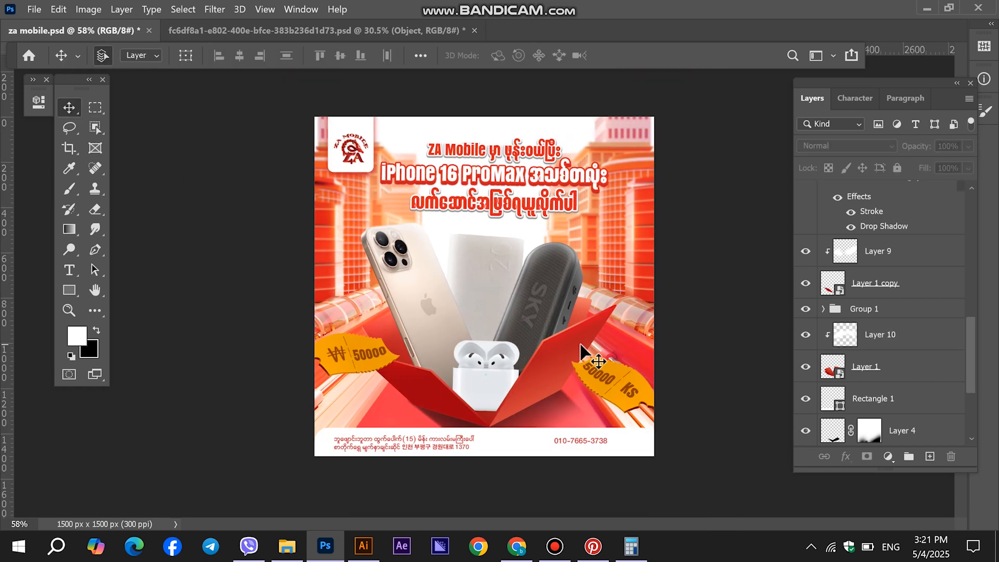
Step: Link the power bank photo with its highlight Layer 7 and rotate them together by about -3.4°
click(486, 294)
ctrl+click(886, 405)
click(824, 458)
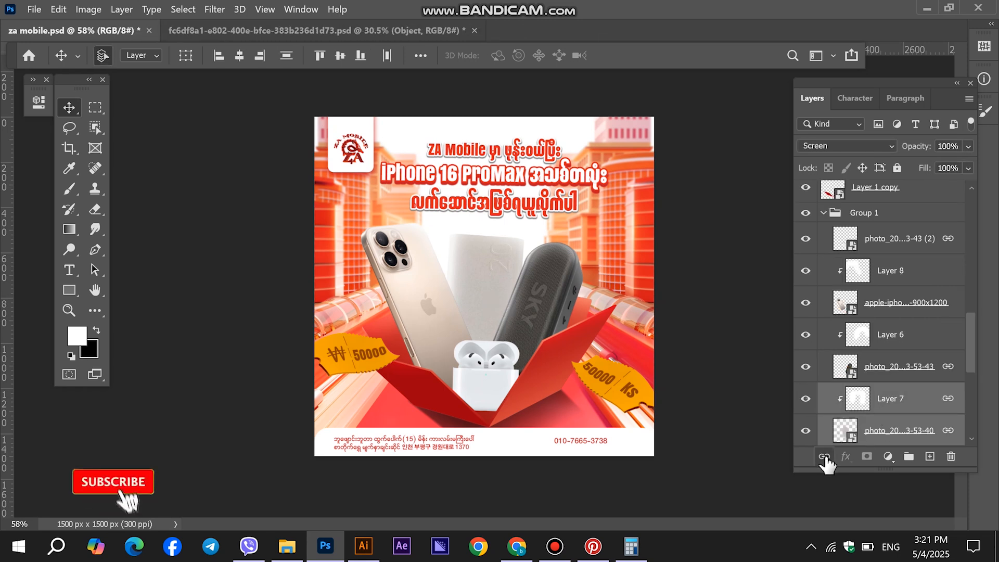
key(ctrl+t)
drag(558, 111, 547, 112)
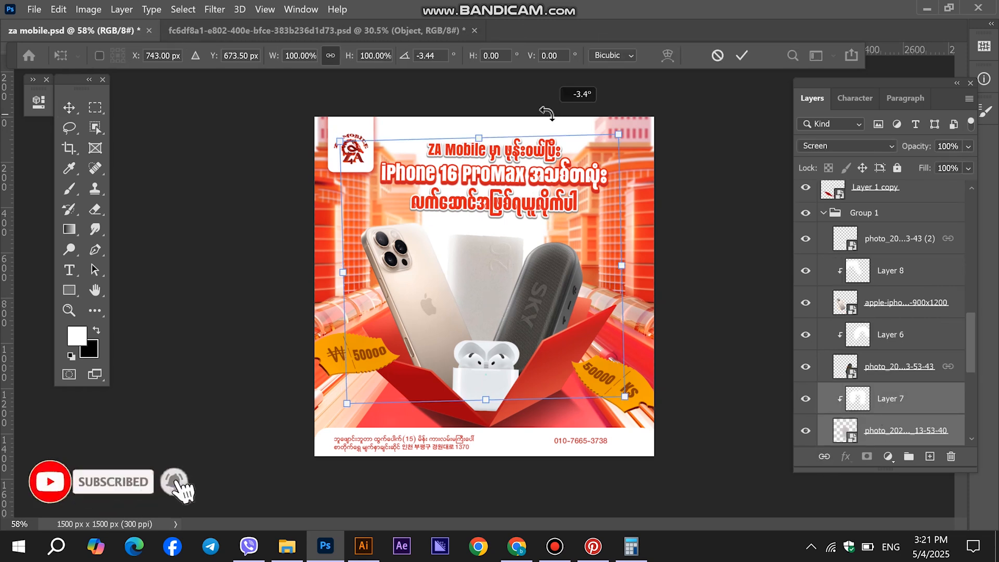
key(Return)
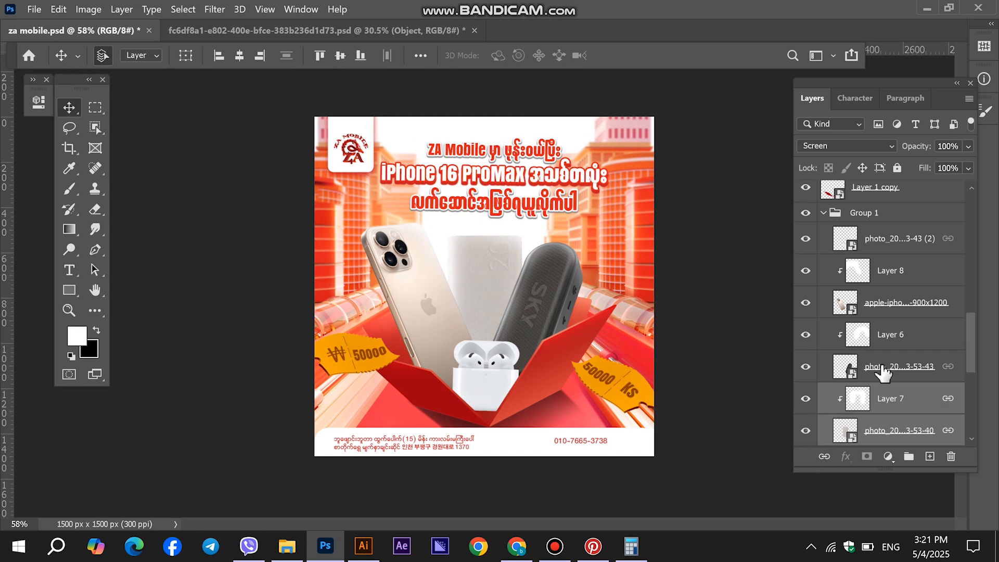
Step: Toggle the layer link between the speaker and Layer 6, and between the iPhone photo and Layer 8
click(884, 371)
ctrl+click(839, 339)
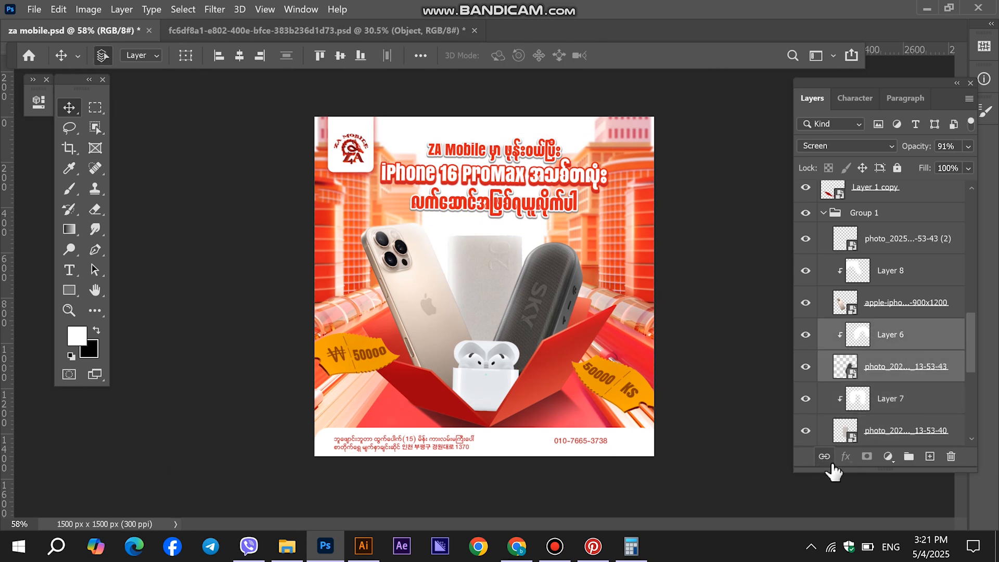
click(902, 297)
ctrl+click(908, 274)
click(827, 456)
click(712, 297)
Step: Shift the three linked headline lines slightly to the right within the artwork
scroll(712, 298, down, 2)
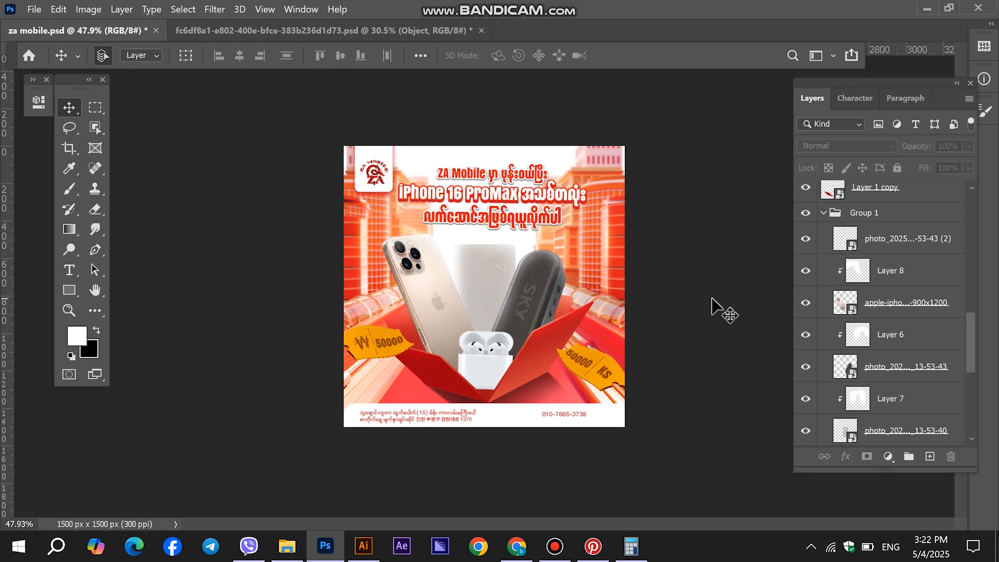
scroll(712, 344, down, 1)
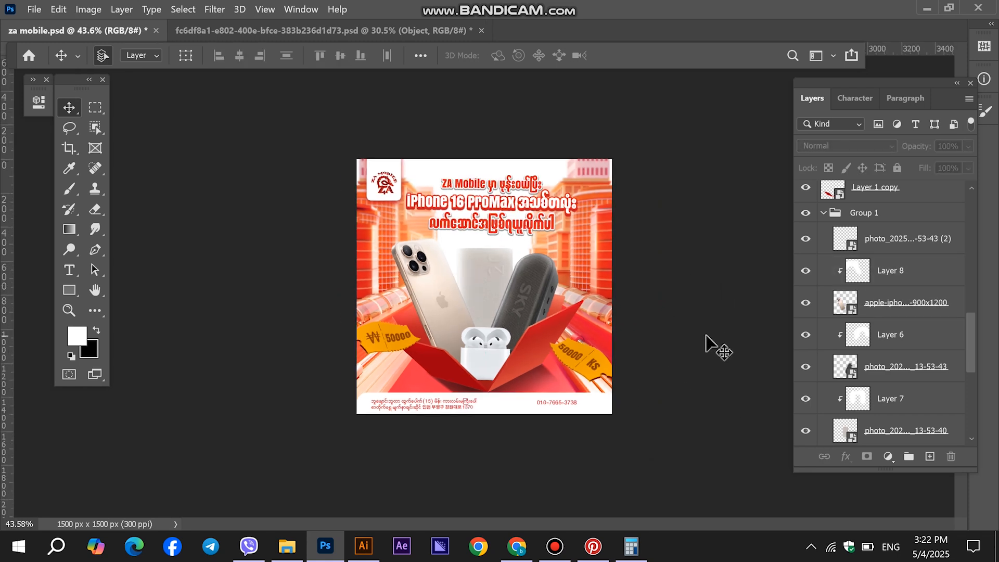
scroll(712, 344, down, 1)
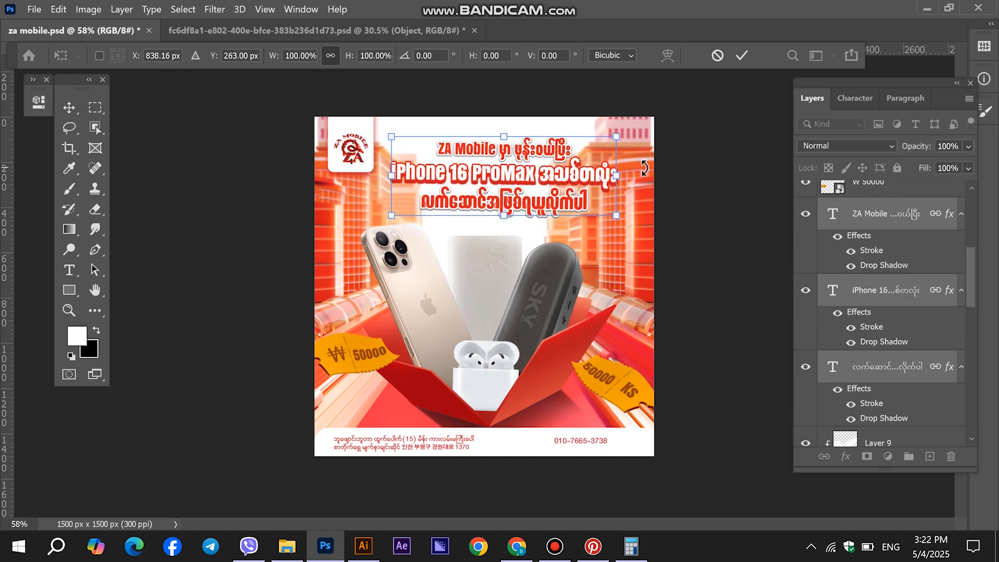
key(Return)
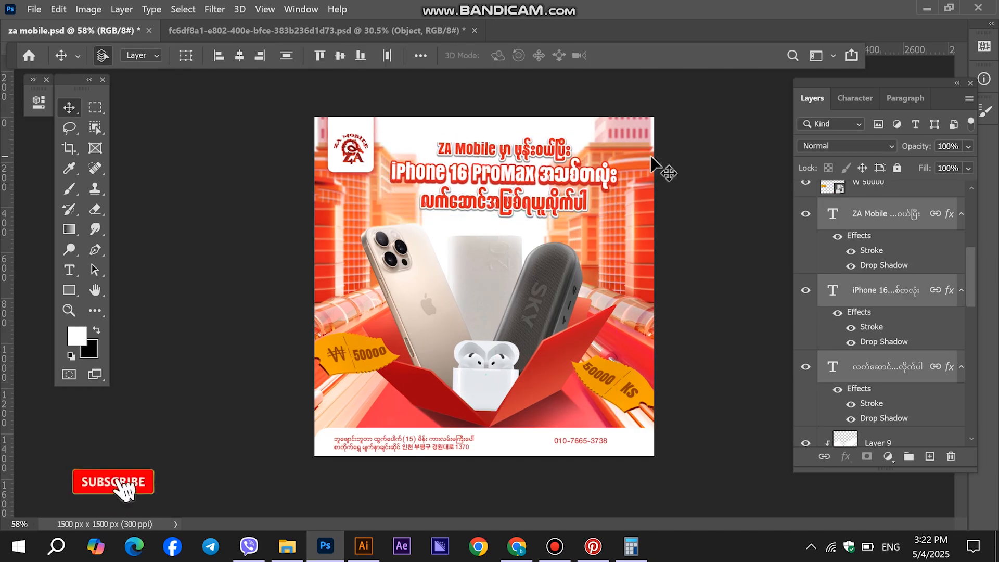
scroll(719, 279, down, 1)
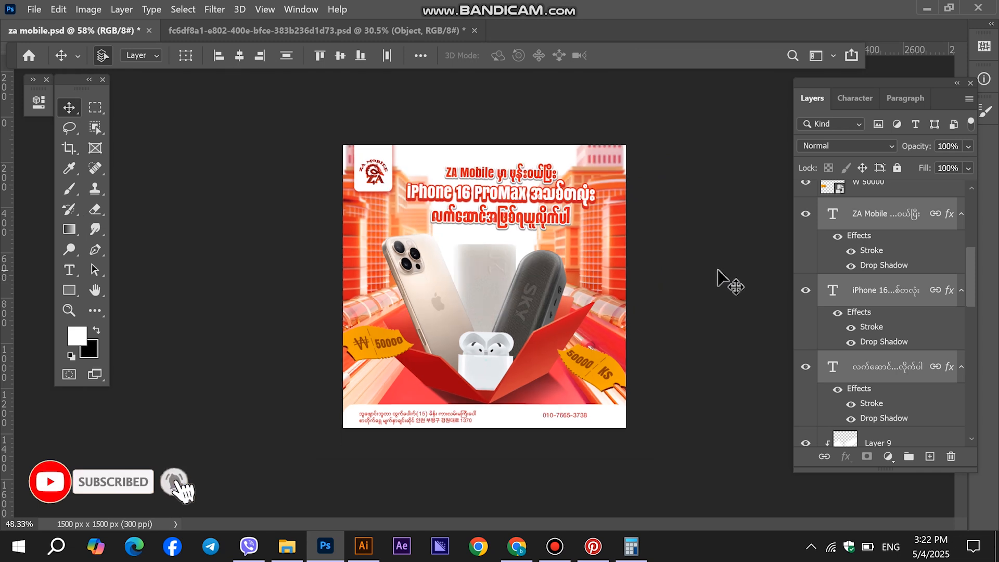
scroll(713, 270, down, 1)
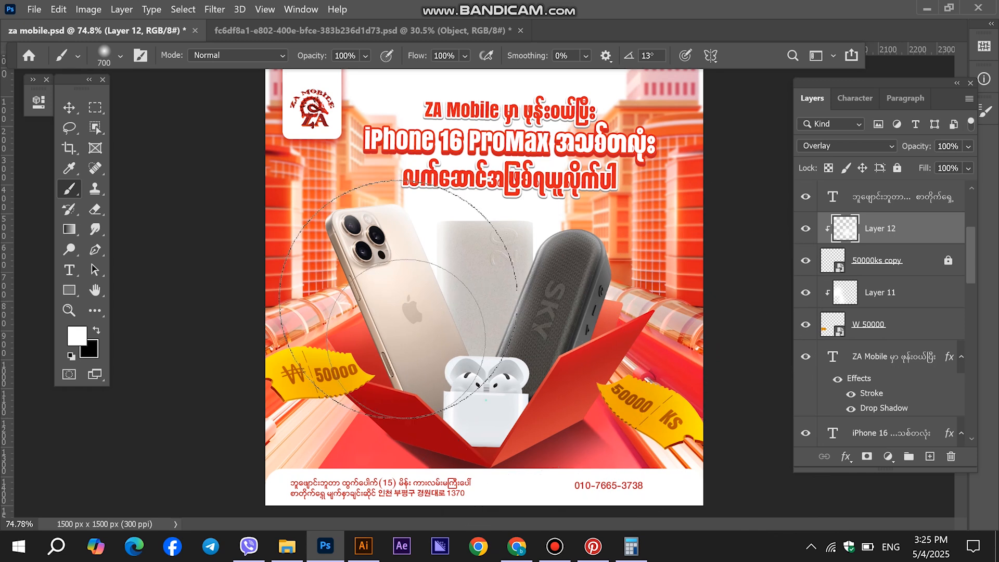
Step: Tilt the AirPods photo counterclockwise inside the box
scroll(398, 299, down, 2)
click(69, 107)
scroll(502, 384, down, 2)
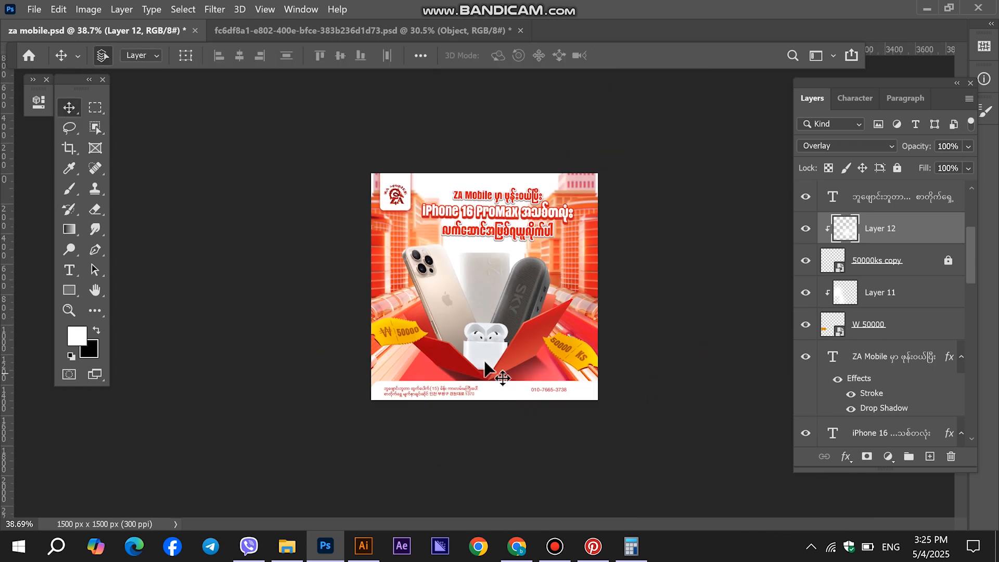
click(487, 366)
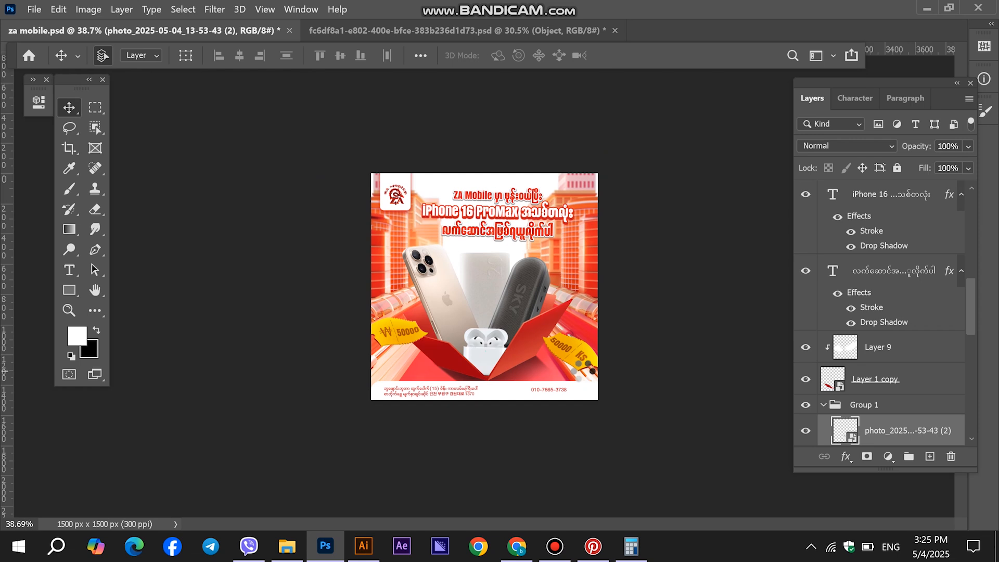
key(ctrl+t)
drag(557, 263, 526, 269)
key(Return)
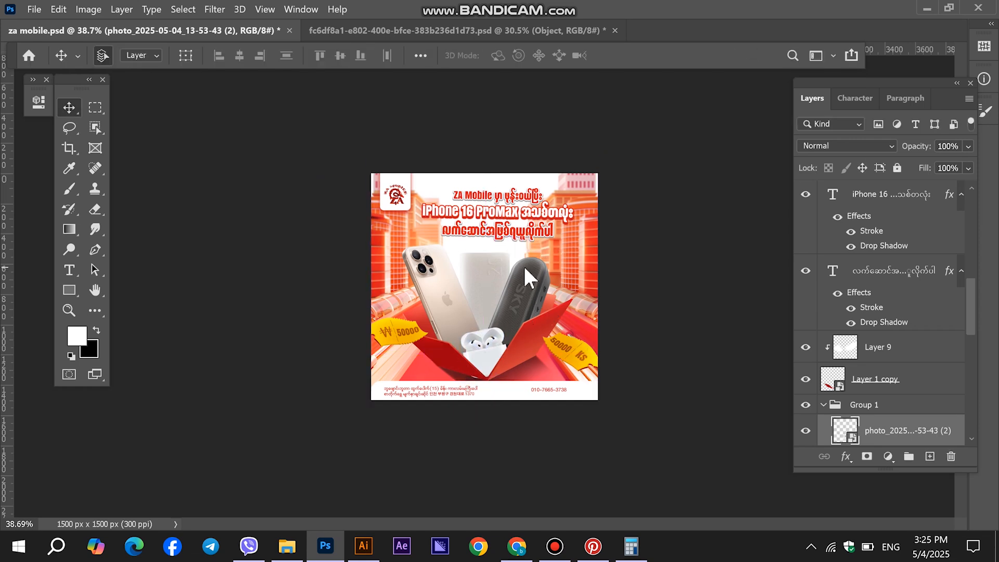
key(ctrl+0)
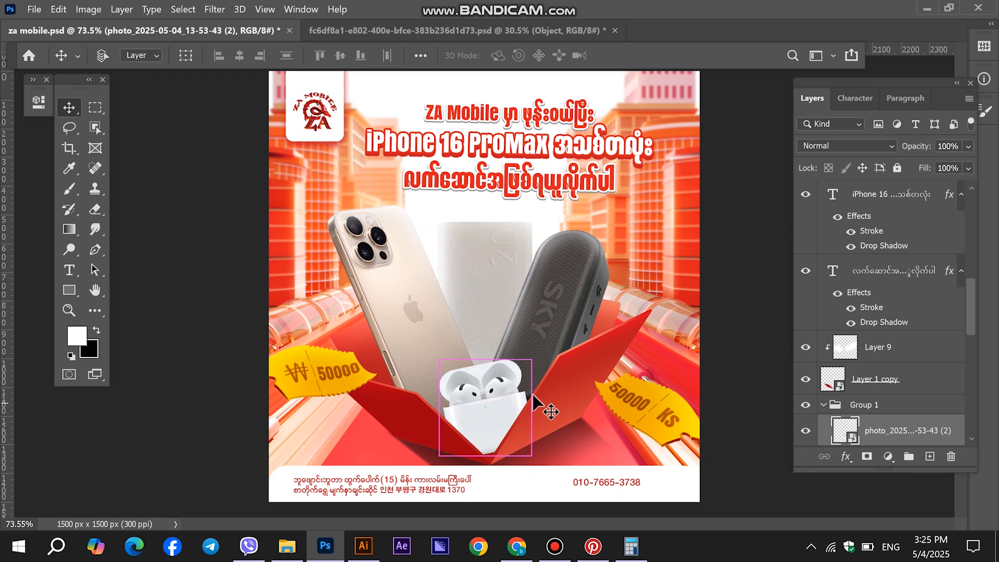
Step: Re-tilt the AirPods slightly clockwise and shift them a little left in the box opening
key(ctrl+t)
drag(557, 347, 550, 340)
drag(480, 417, 485, 415)
drag(548, 352, 532, 385)
drag(476, 402, 460, 402)
drag(554, 345, 560, 357)
key(Return)
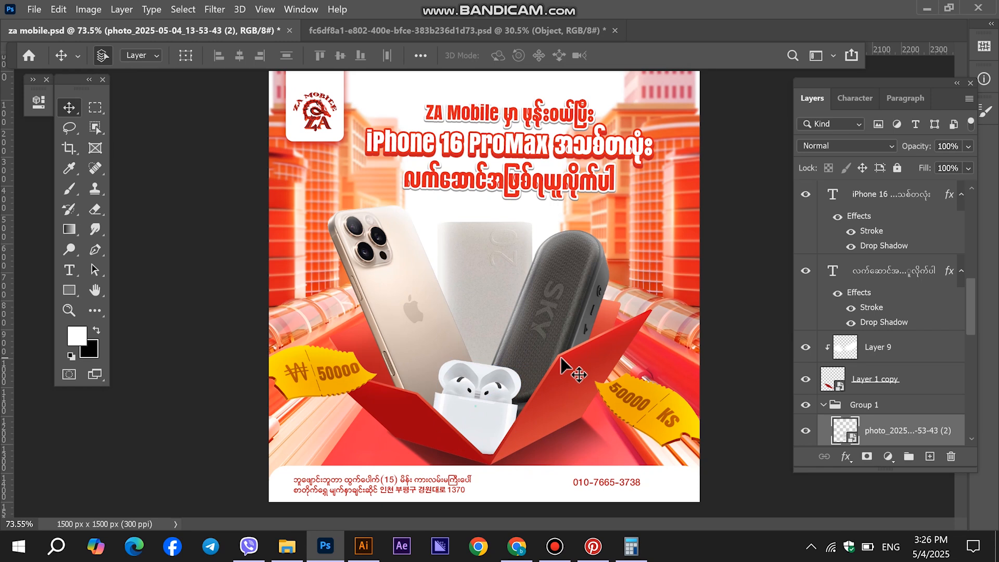
Step: Brush soft white light onto a new layer clipped to the AirPods photo and set that layer to Screen blending
click(930, 456)
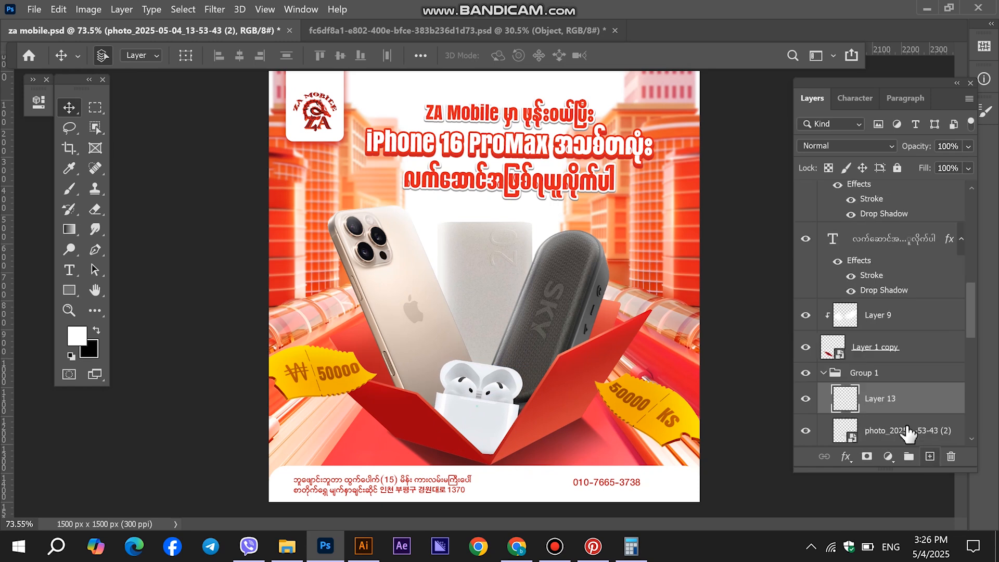
click(67, 189)
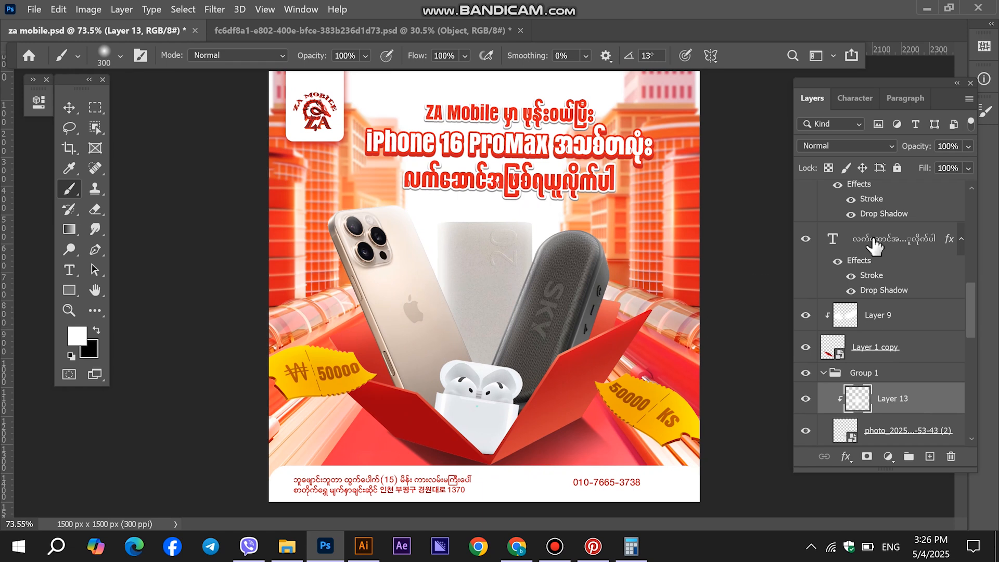
click(877, 147)
click(831, 281)
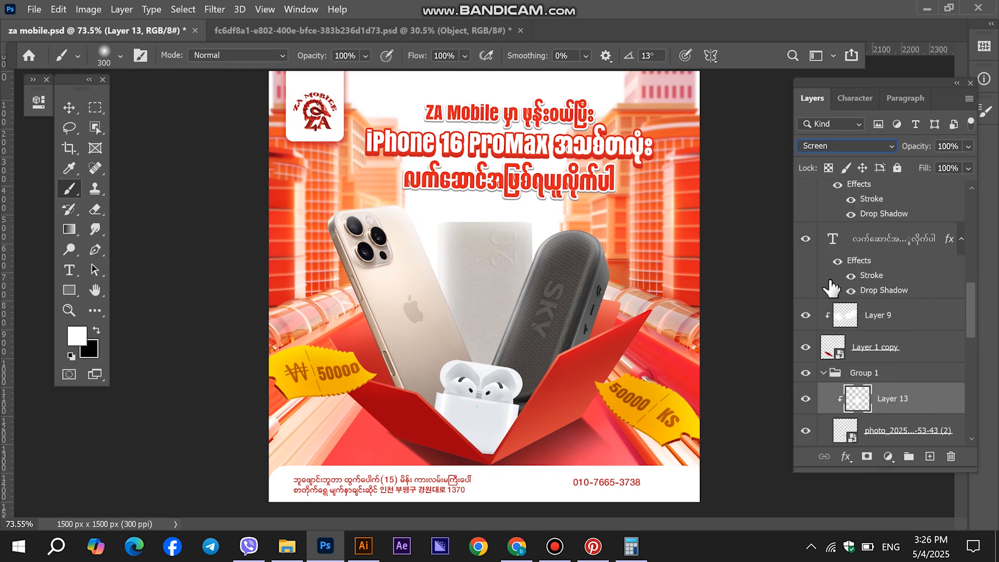
click(68, 110)
shift+click(892, 435)
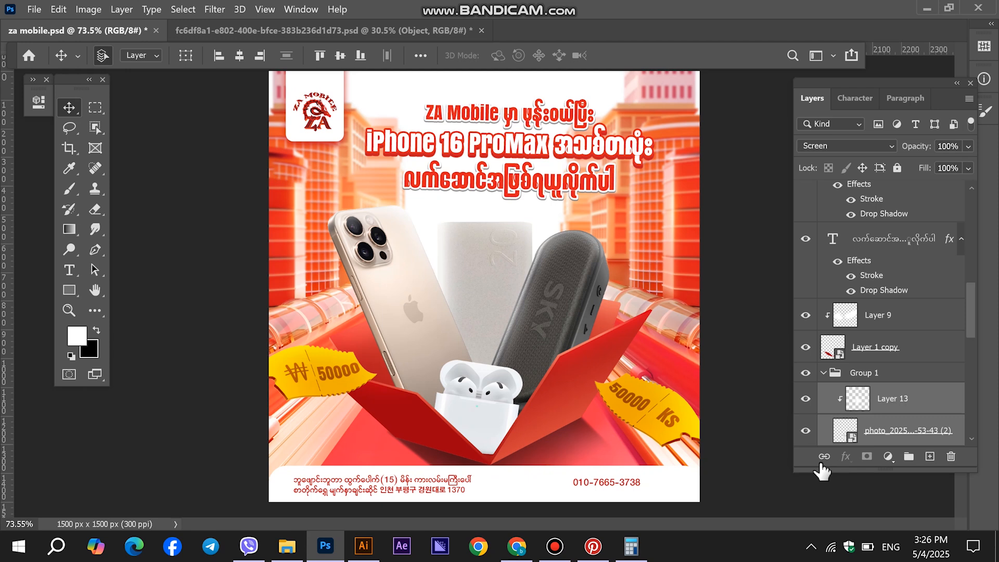
scroll(520, 352, down, 4)
click(680, 344)
scroll(674, 328, down, 2)
scroll(478, 276, up, 4)
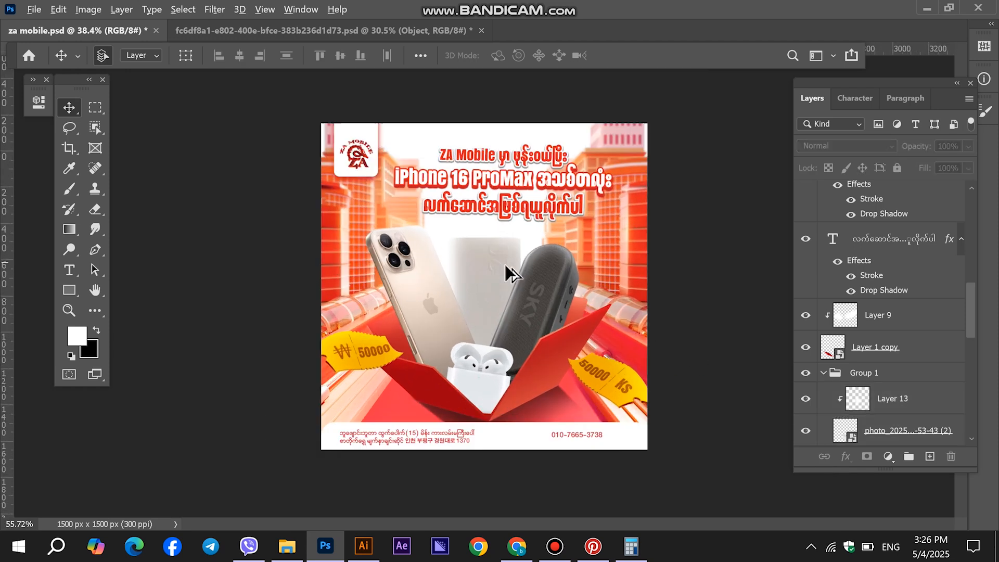
Step: Create a new layer directly above the background image Layer 2 for brushing a glow
scroll(916, 385, down, 5)
click(869, 366)
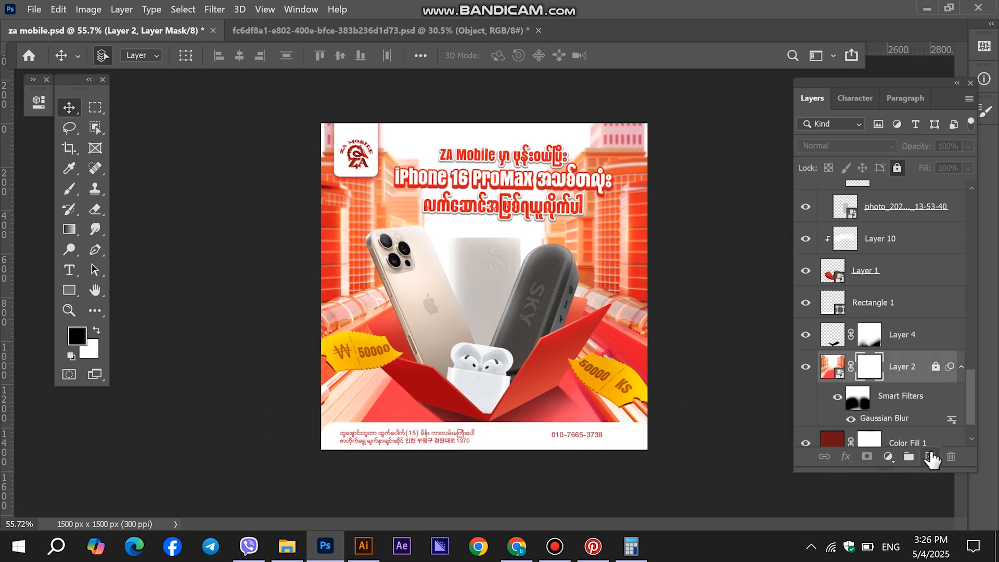
click(930, 457)
click(71, 192)
Step: Paint a large soft cream glow over the products' centre with a 900 px brush, with Layer 14 at the top of the layer stack
scroll(429, 201, up, 3)
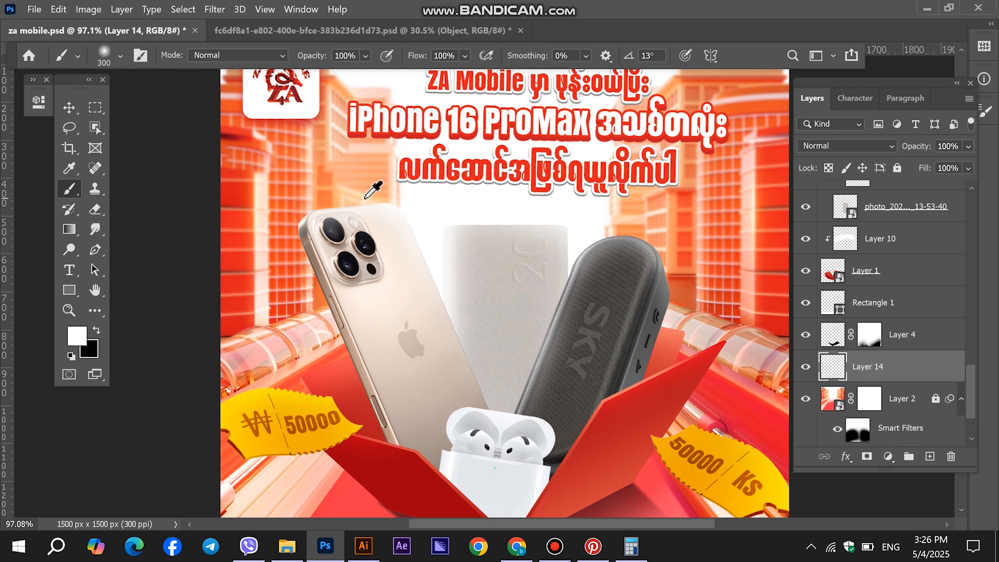
key(])
key(])
key(])
key(])
key(])
key(])
click(508, 268)
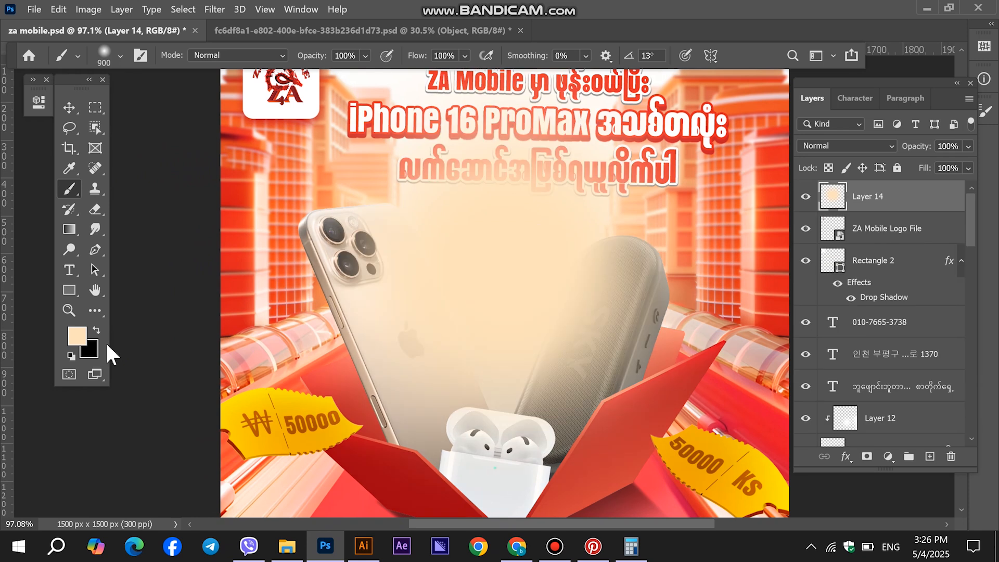
Step: Set the foreground color to white and activate the Brush tool
click(77, 336)
mouse_move(636, 199)
mouse_down()
mouse_move(676, 197)
mouse_move(656, 163)
mouse_move(613, 156)
mouse_up()
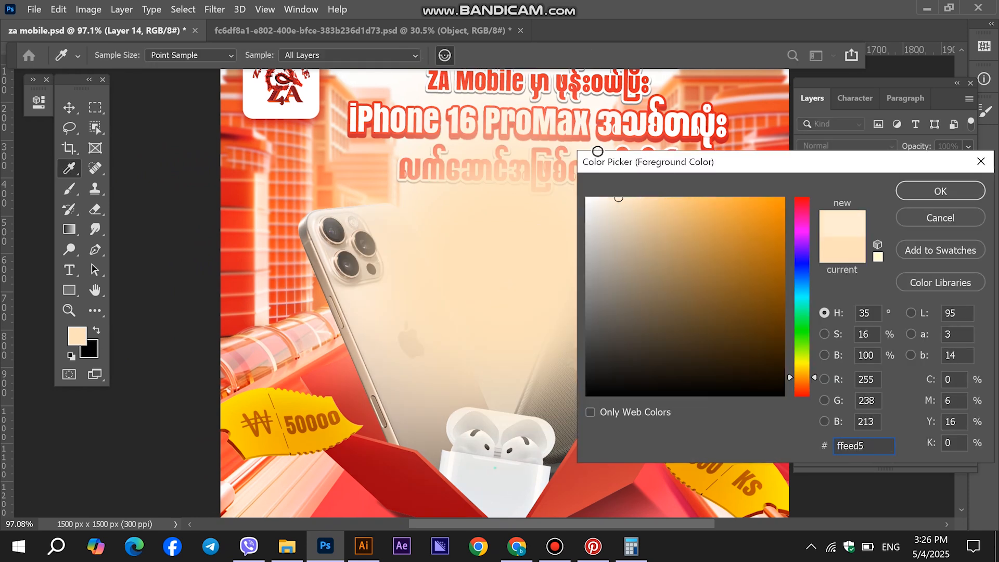
click(941, 192)
key(b)
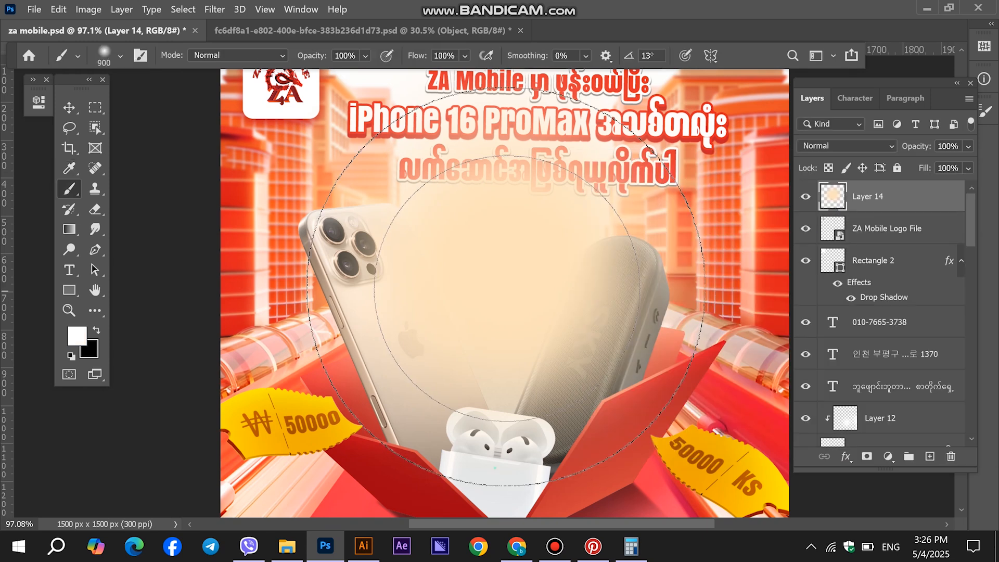
Step: Paint one soft 500 px white dab in the centre of the cream glow on Layer 14, and reduce the brush to 200 px
key(bracketright)
key(bracketright)
key(bracketright)
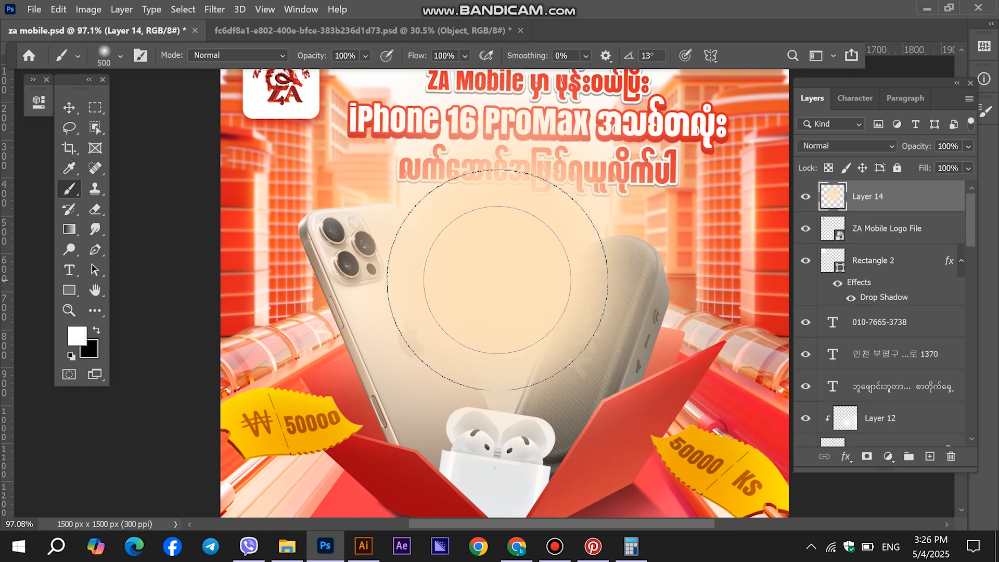
click(497, 280)
key(bracketleft)
key(bracketleft)
key(bracketleft)
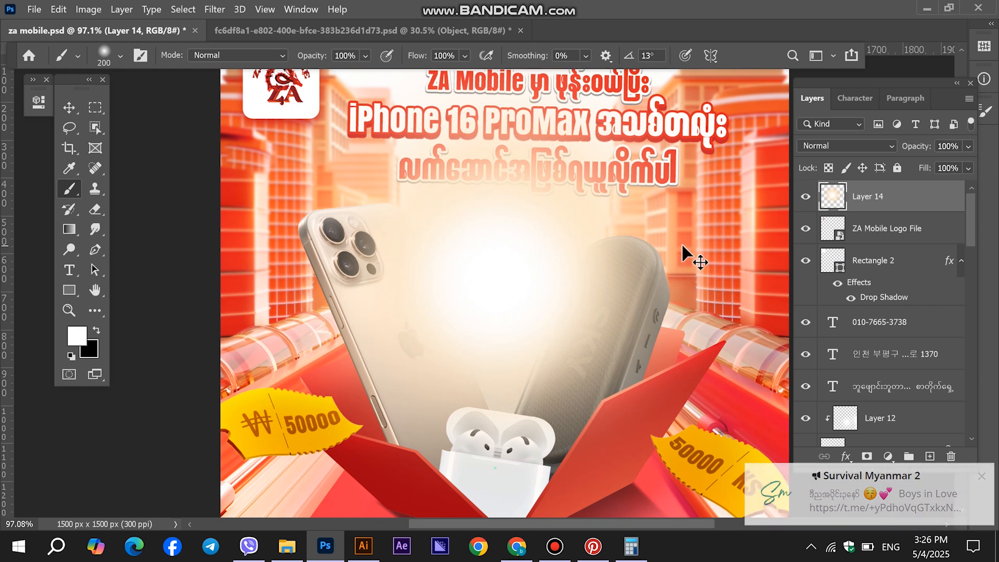
Step: Move the Layer 14 glow down the stack to directly above the Layer 2 background
key(ctrl+t)
key(ctrl+0)
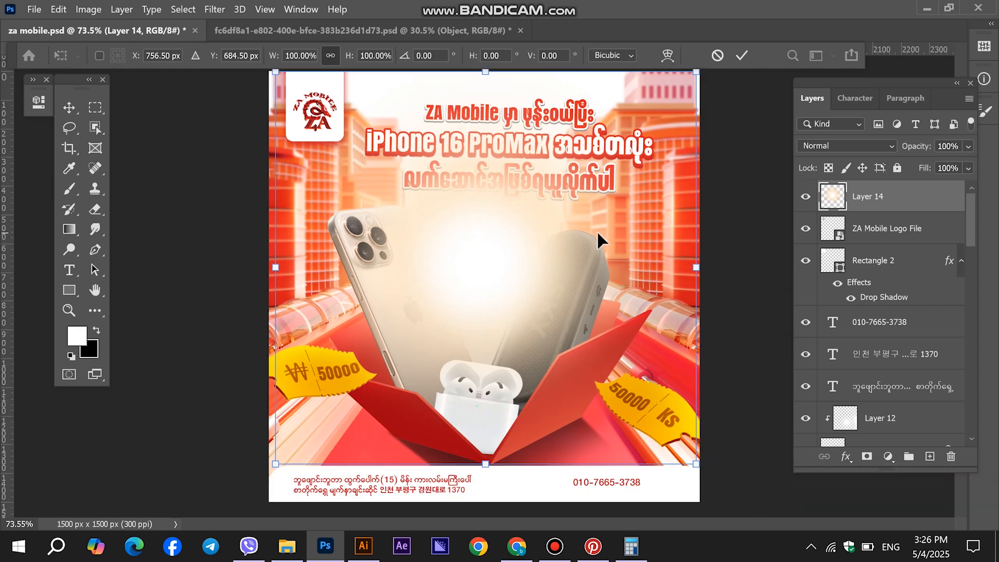
key(Return)
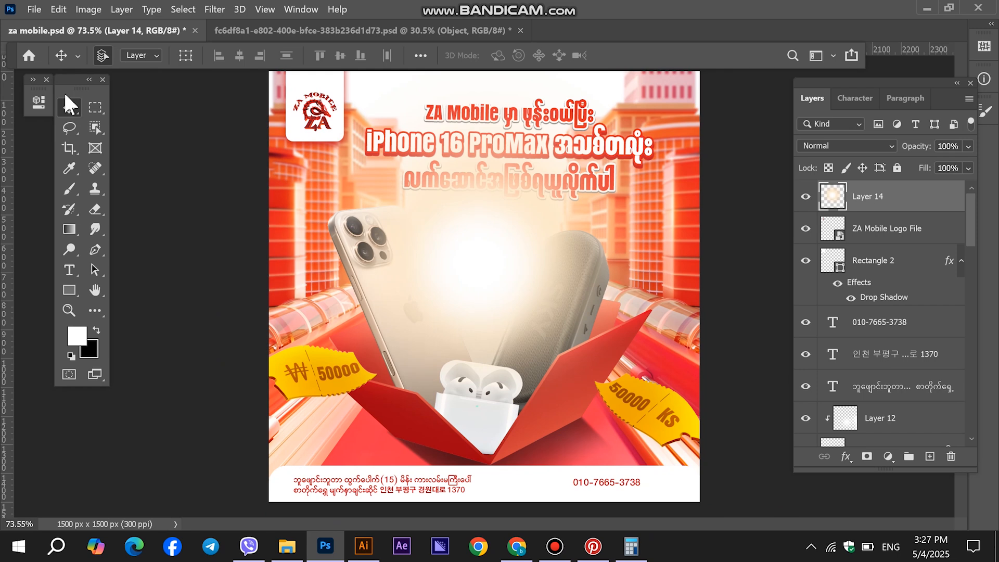
key(ctrl+shift+bracketleft)
key(ctrl+bracketright)
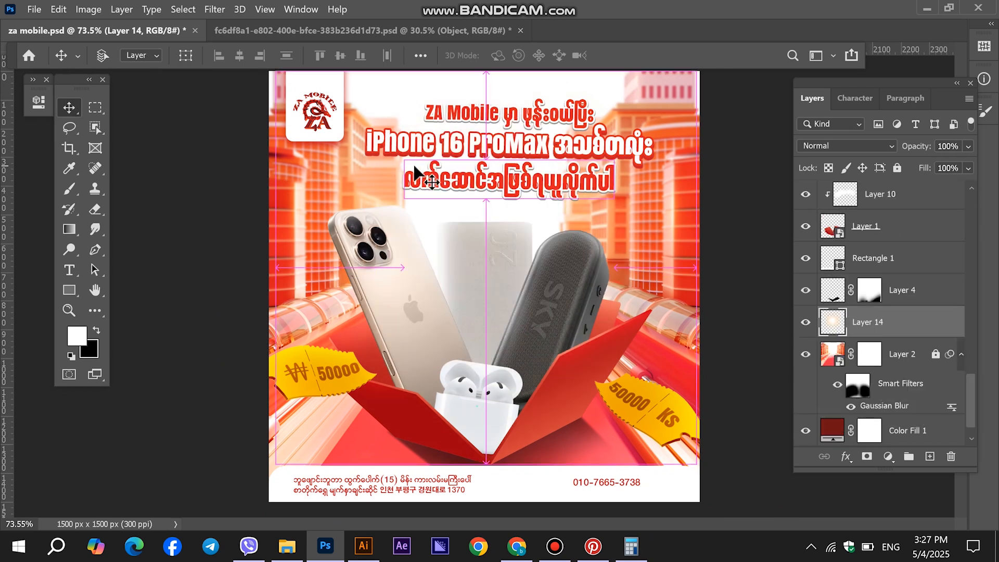
Step: Stretch the Layer 14 glow to about 113% width and 130% height, and set its blend mode to Screen
key(ctrl+t)
key(ctrl+0)
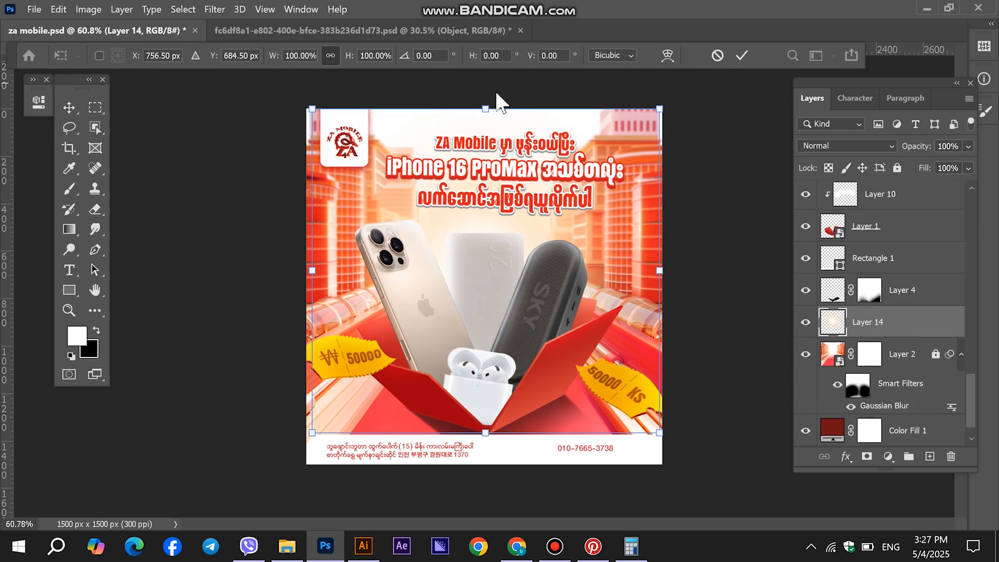
drag(488, 107, 487, 56)
drag(621, 235, 682, 264)
mouse_move(546, 216)
mouse_down()
mouse_move(560, 222)
mouse_move(550, 218)
mouse_up()
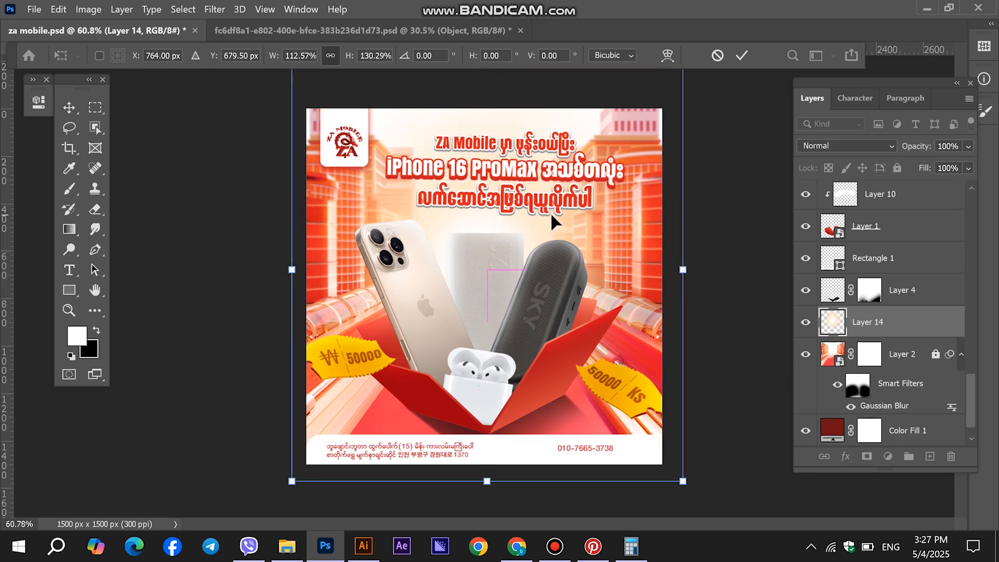
key(Return)
click(846, 146)
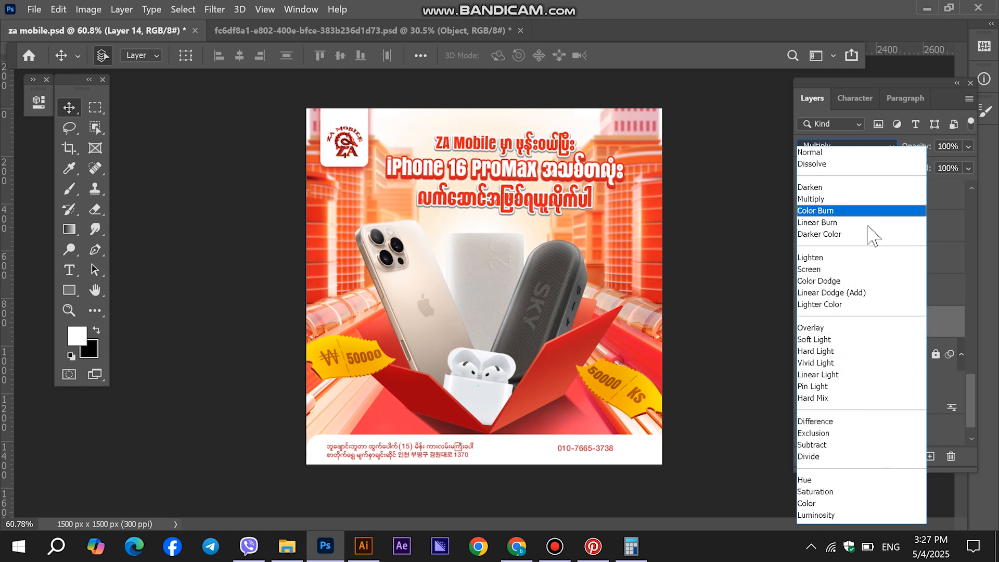
click(862, 271)
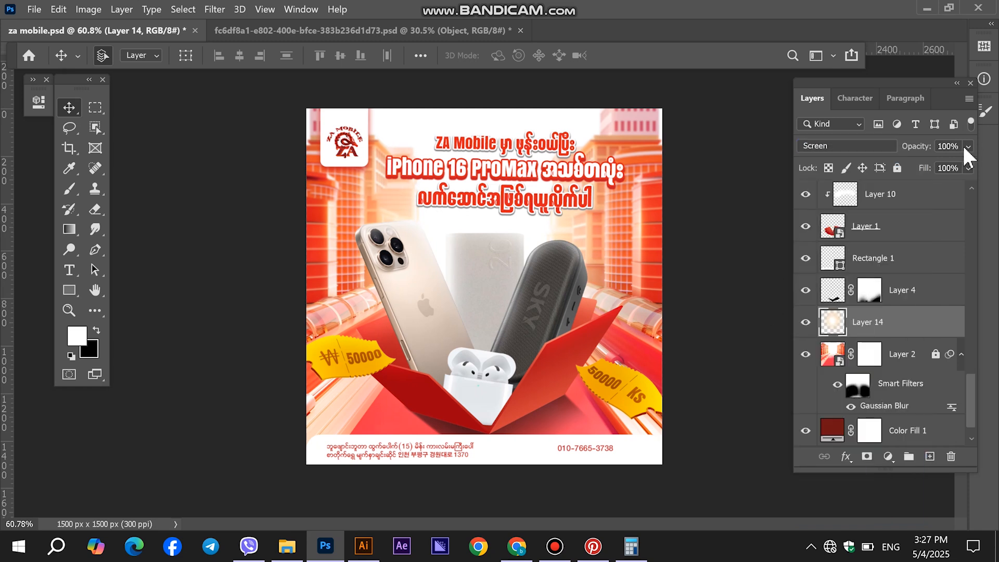
Step: Place the lens-flare picture images (35) from the downloads into the poster and set its blend mode to Screen
click(73, 117)
click(283, 265)
key(super)
click(286, 546)
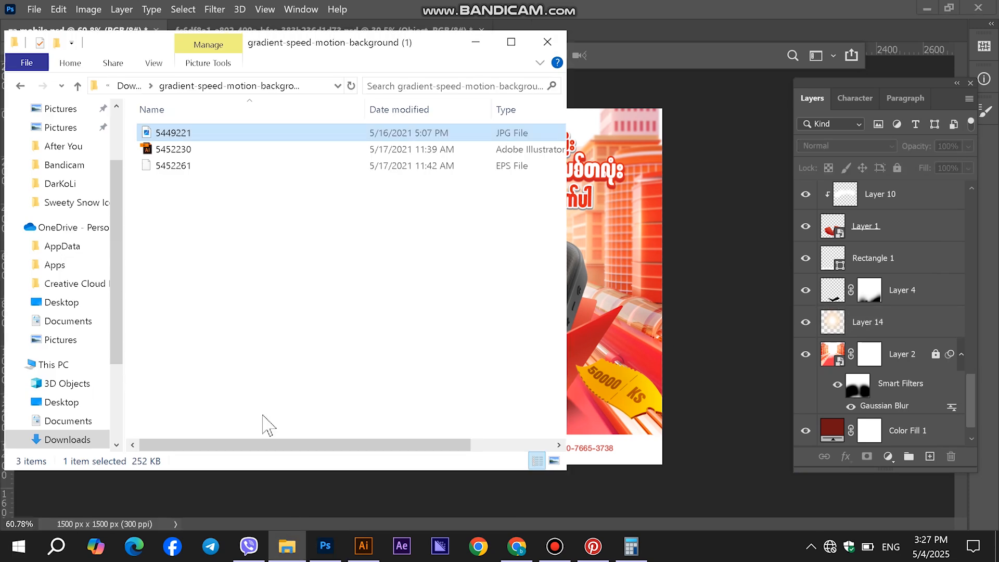
click(77, 86)
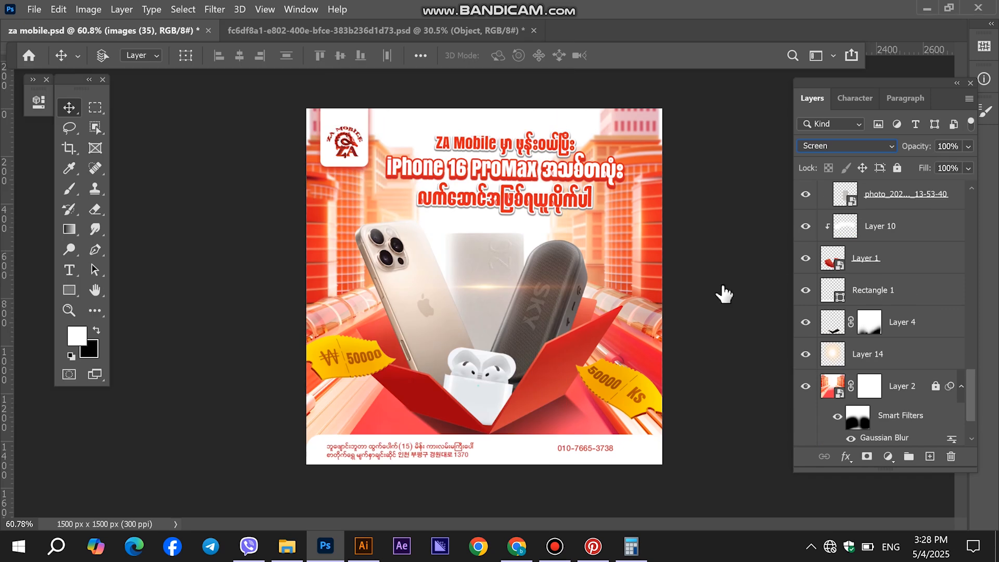
Step: Move the images (35) flare up over the white power bank between the phone and the speaker
drag(493, 289, 504, 241)
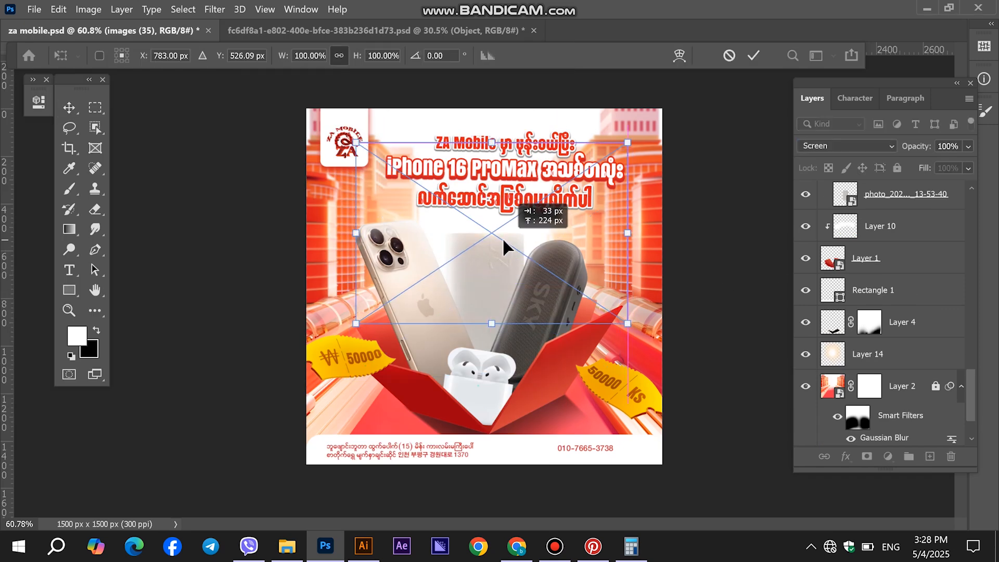
drag(497, 146, 493, 233)
drag(497, 286, 491, 241)
key(Return)
scroll(491, 167, up, 6)
drag(487, 278, 515, 290)
Step: Scale the images (35) flare to about 117% and position its glow along the top edge of the white power bank
key(ctrl+t)
drag(475, 460, 485, 550)
scroll(536, 287, down, 3)
scroll(536, 286, up, 3)
scroll(536, 286, down, 4)
scroll(541, 296, down, 2)
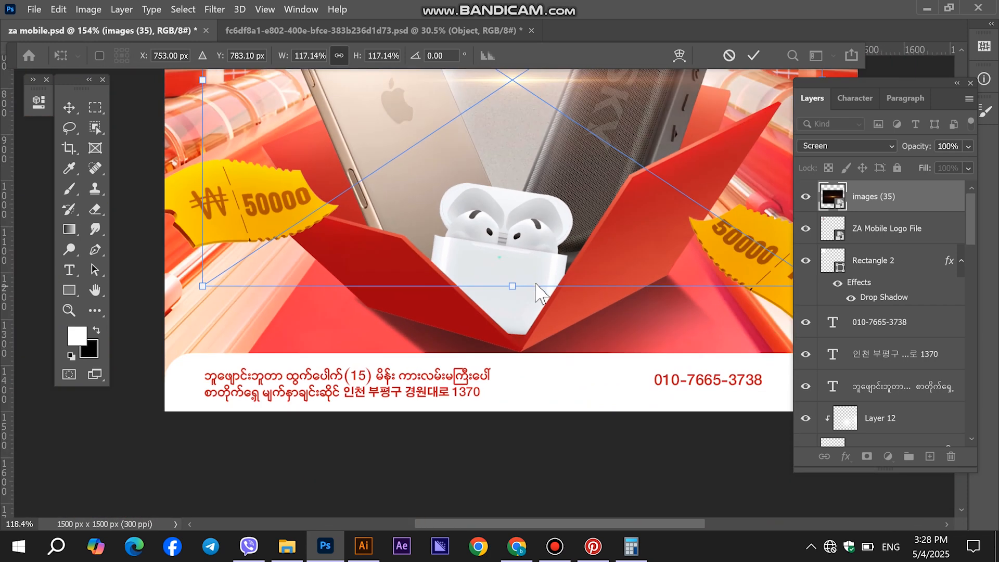
drag(543, 235, 537, 504)
drag(534, 398, 538, 248)
key(Return)
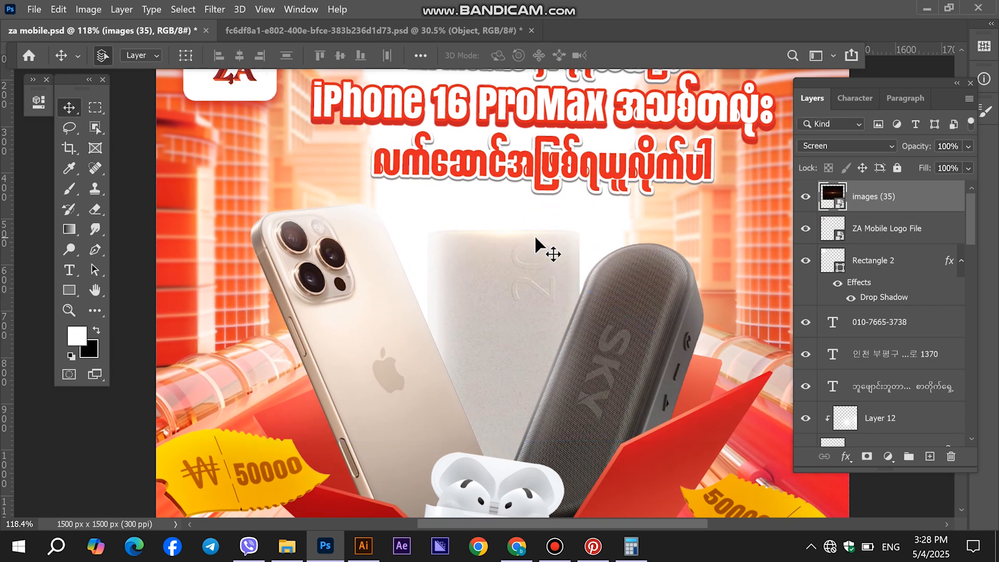
Step: Try a duplicate of the images (35) flare over the other products, and delete the copy
scroll(544, 255, down, 3)
scroll(509, 221, up, 5)
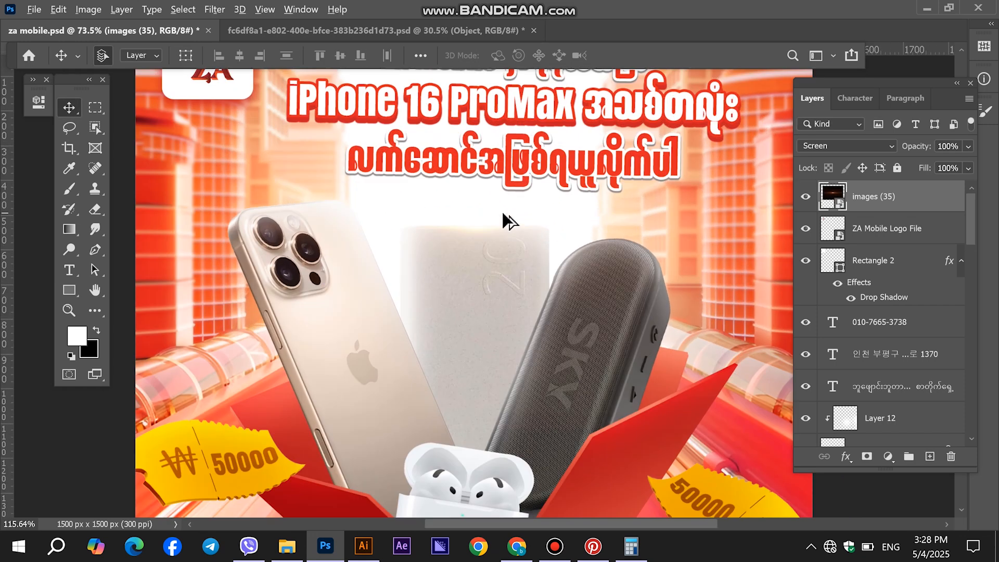
drag(484, 239, 266, 211)
drag(637, 229, 539, 226)
key(ctrl+t)
scroll(556, 235, down, 4)
key(Return)
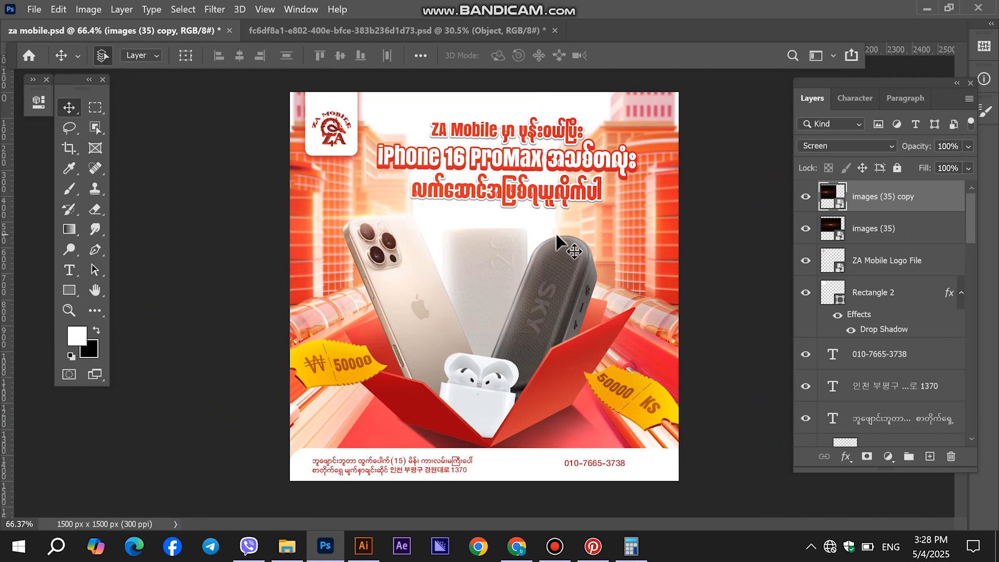
key(Delete)
Step: Place the high_quality_lens_flares_in_png_05 picture into the poster and set its blend mode to Screen
click(287, 546)
drag(172, 134, 662, 273)
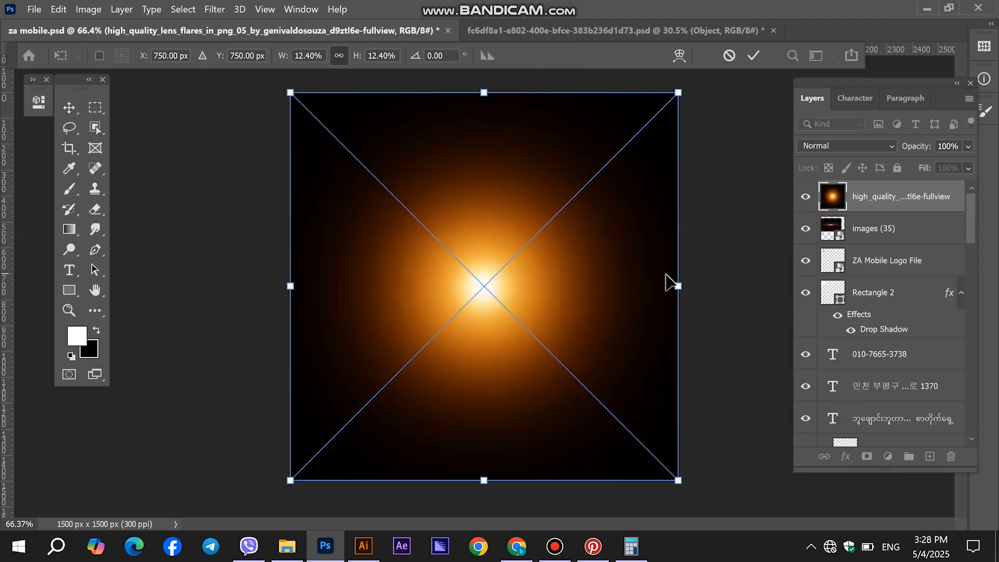
key(Return)
click(870, 146)
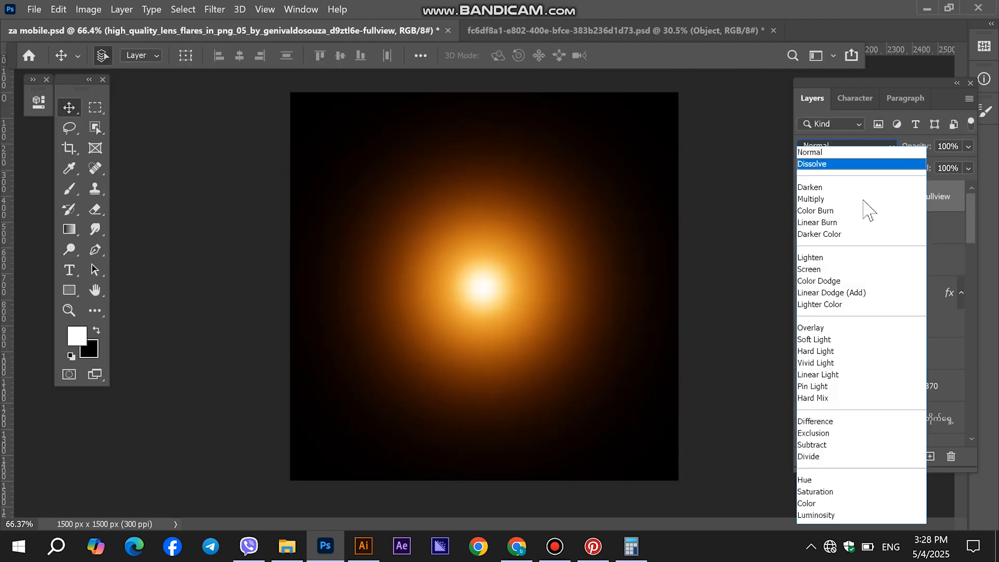
click(848, 269)
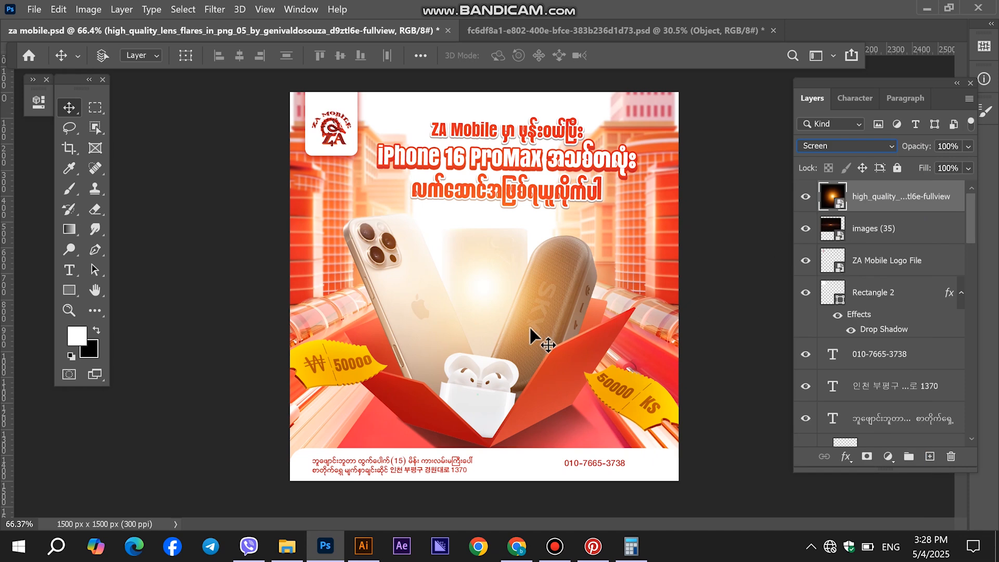
Step: Squash the orange flare into a thin streak of about 8.9% width and 1.3% height, and rotate it about -6° near the phone's top
key(ctrl+t)
drag(491, 474, 392, 207)
drag(576, 176, 467, 175)
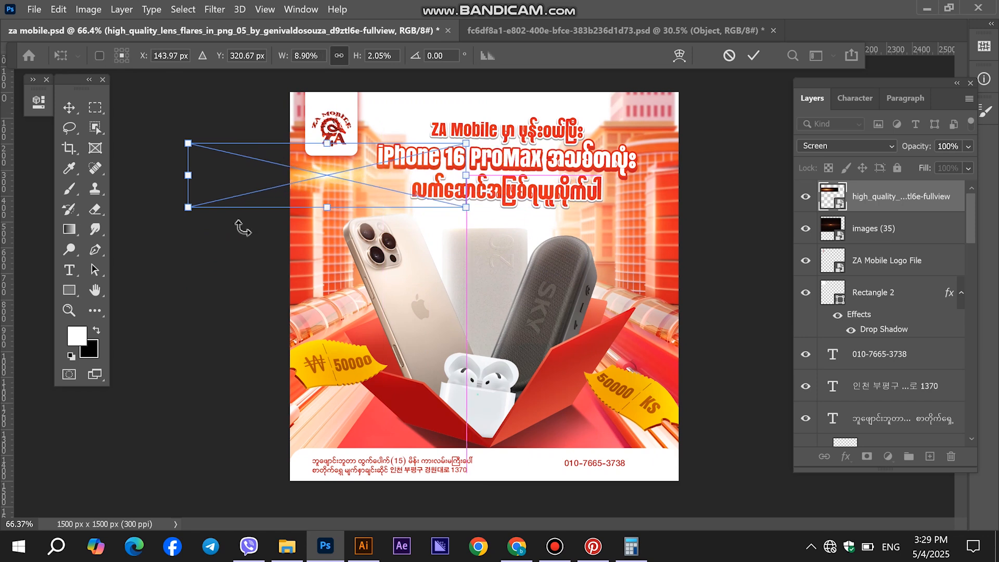
drag(328, 213, 329, 209)
drag(520, 174, 508, 128)
drag(360, 187, 380, 233)
drag(528, 105, 540, 122)
drag(427, 183, 439, 190)
key(Return)
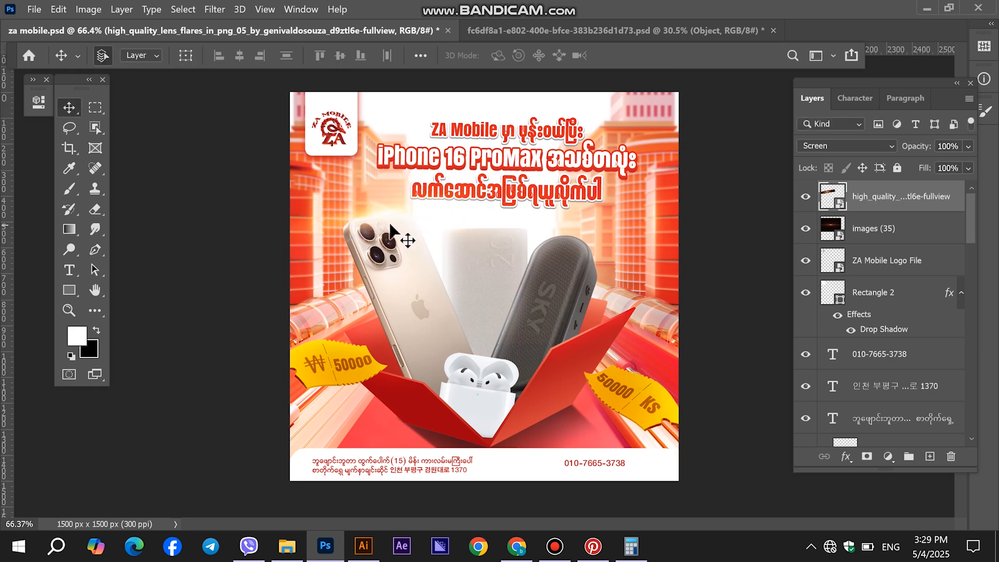
Step: Scale the flare streak down to about 7.1% width and 1% height and fit it onto the phone's top edge
drag(454, 225, 424, 223)
key(ctrl+t)
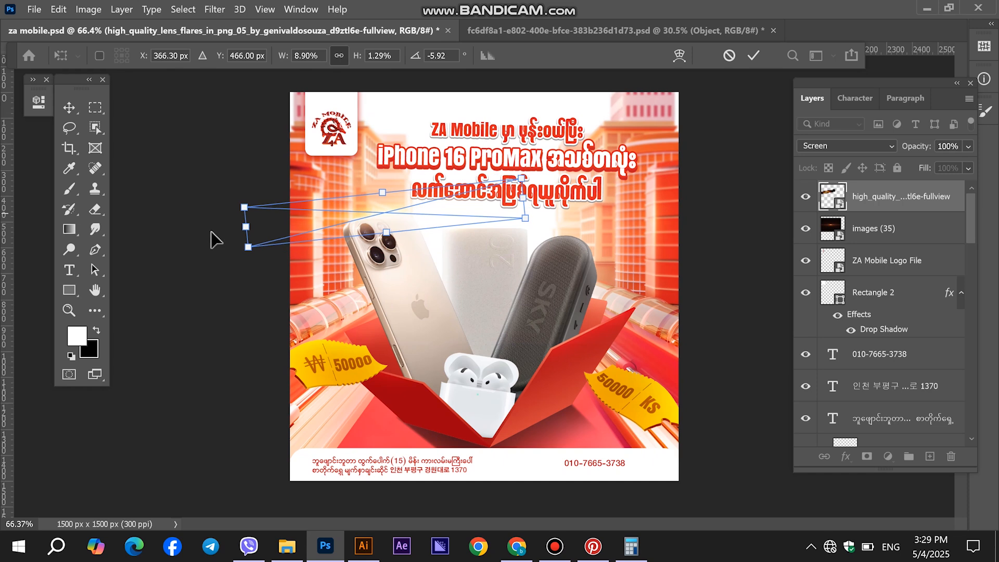
drag(247, 228, 322, 220)
scroll(416, 203, up, 3)
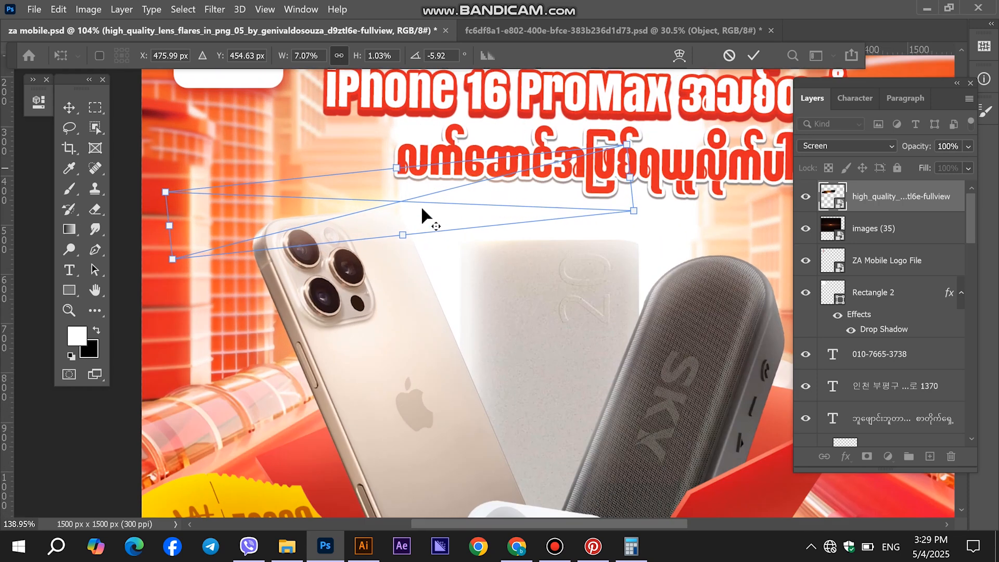
drag(391, 202, 353, 225)
key(Return)
scroll(384, 239, down, 3)
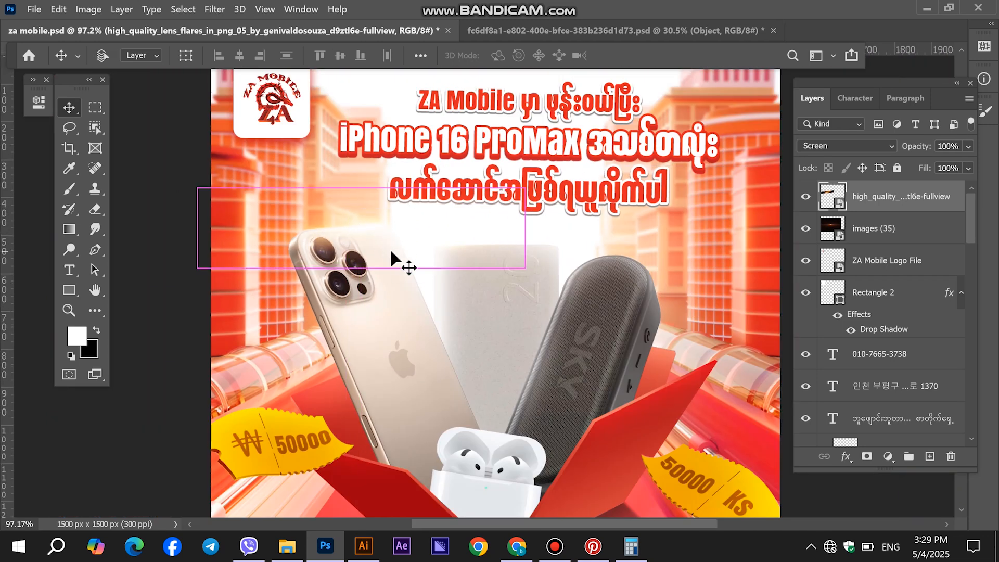
Step: Duplicate the phone's flare streak, shrink the copy to about 3.9% width, and tilt it over the top of the speaker
key(ctrl+j)
key(ctrl+t)
drag(368, 220, 608, 243)
drag(714, 190, 740, 225)
drag(718, 278, 704, 275)
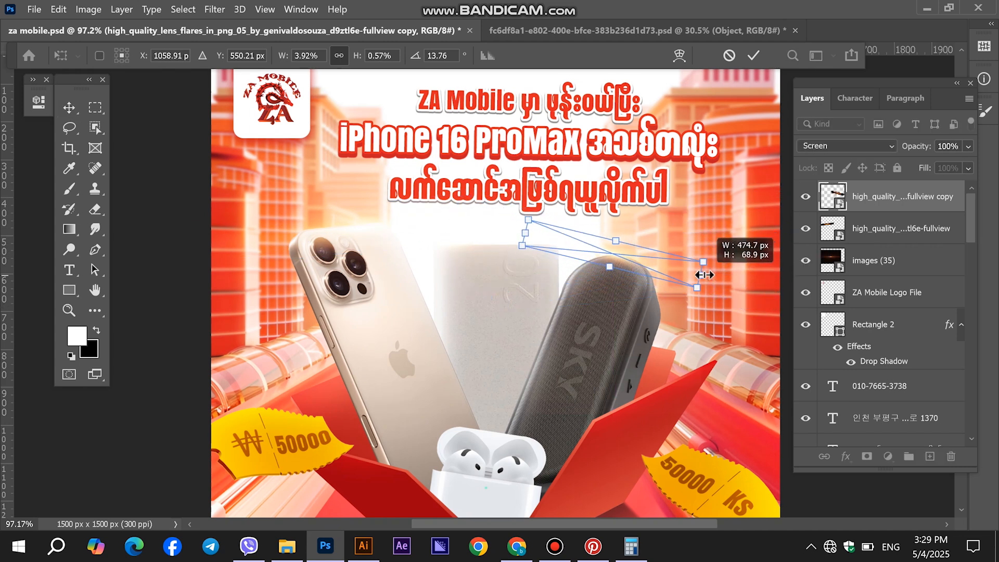
drag(618, 245, 656, 272)
drag(657, 236, 655, 234)
key(Return)
Step: Shrink the copied flare to about 2.7% width, rotate it to about -5°, and fit it onto the speaker's top edge
key(ctrl+t)
drag(670, 183, 650, 170)
drag(708, 244, 641, 244)
scroll(605, 257, up, 3)
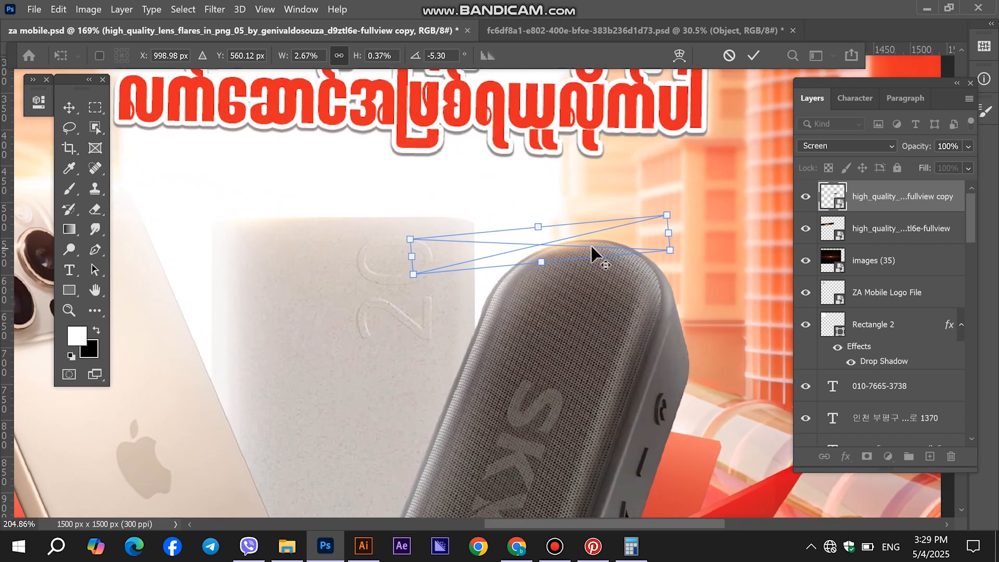
scroll(591, 245, up, 3)
drag(513, 231, 513, 237)
drag(573, 200, 563, 194)
key(Return)
scroll(612, 257, down, 3)
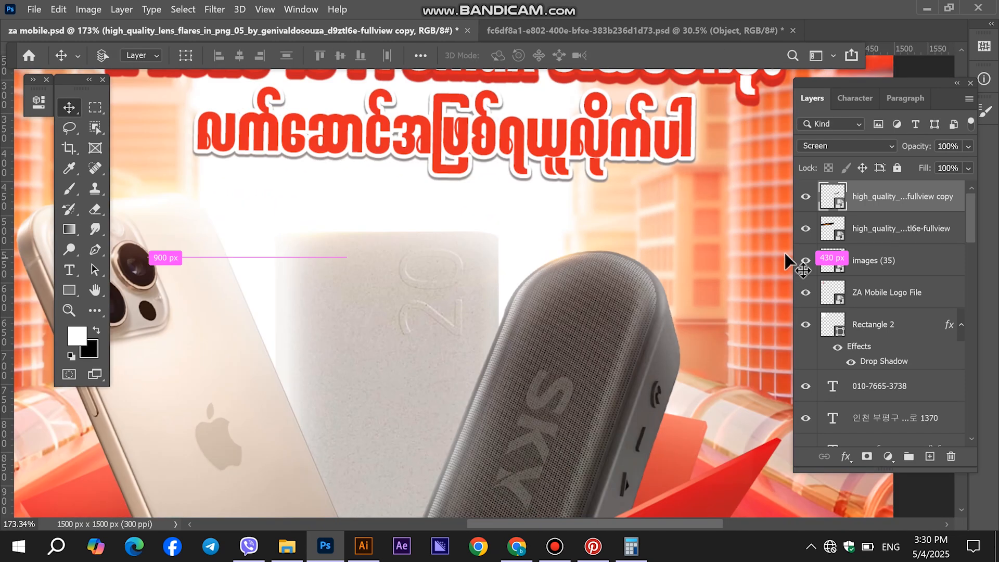
Step: Rotate the copied flare to about -51°, thicken it to about 0.43% height, and lay it along the speaker's upper-left edge
drag(653, 192, 639, 177)
drag(613, 219, 572, 243)
drag(637, 224, 614, 205)
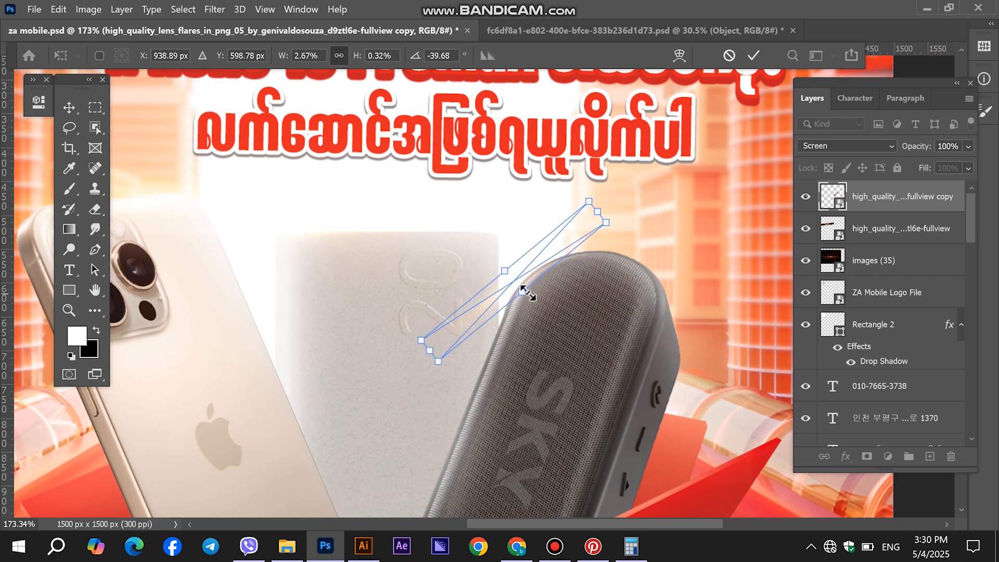
drag(523, 292, 529, 298)
drag(638, 210, 622, 196)
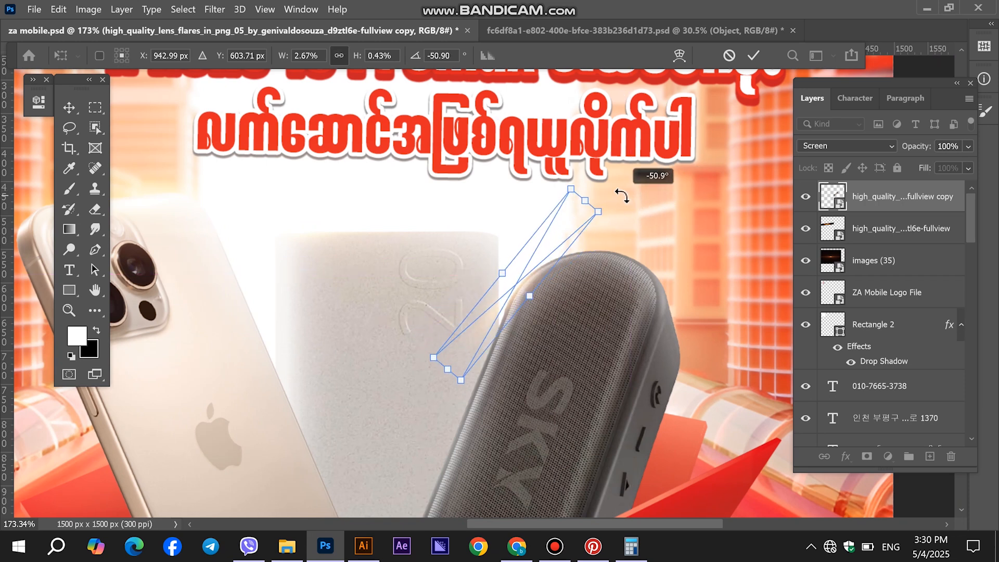
key(Return)
key(ctrl+0)
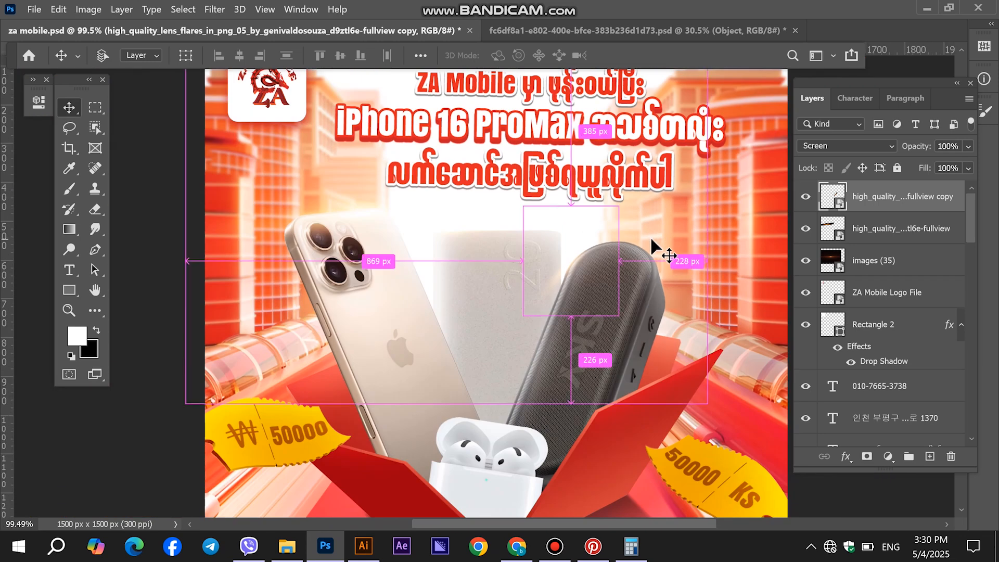
Step: Shorten the copied flare and adjust its position and angle to follow the curve of the speaker's upper-left shoulder
key(ctrl+t)
scroll(588, 260, up, 3)
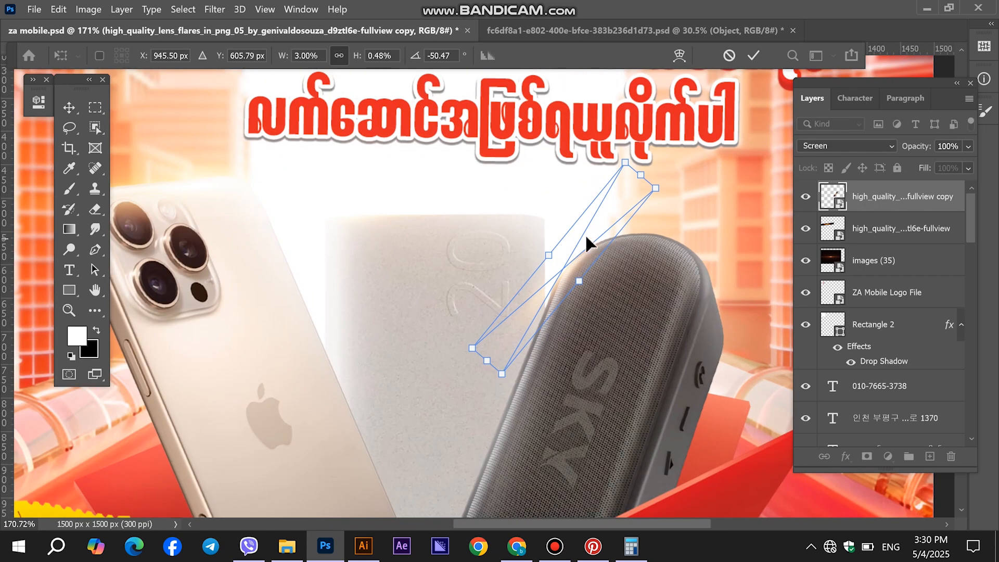
drag(490, 358, 543, 294)
drag(576, 223, 583, 230)
drag(674, 180, 625, 229)
key(Return)
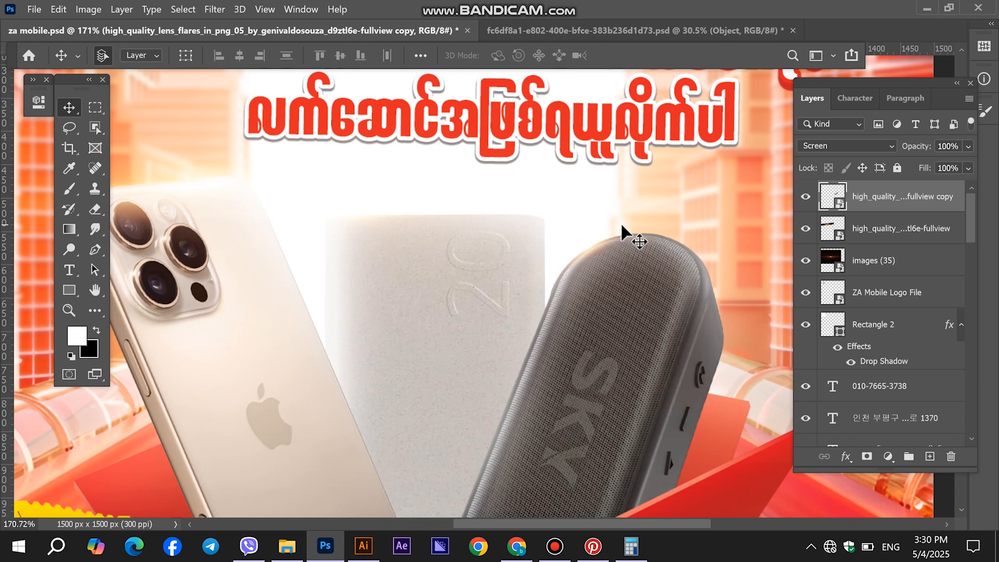
scroll(622, 223, down, 5)
scroll(578, 222, up, 3)
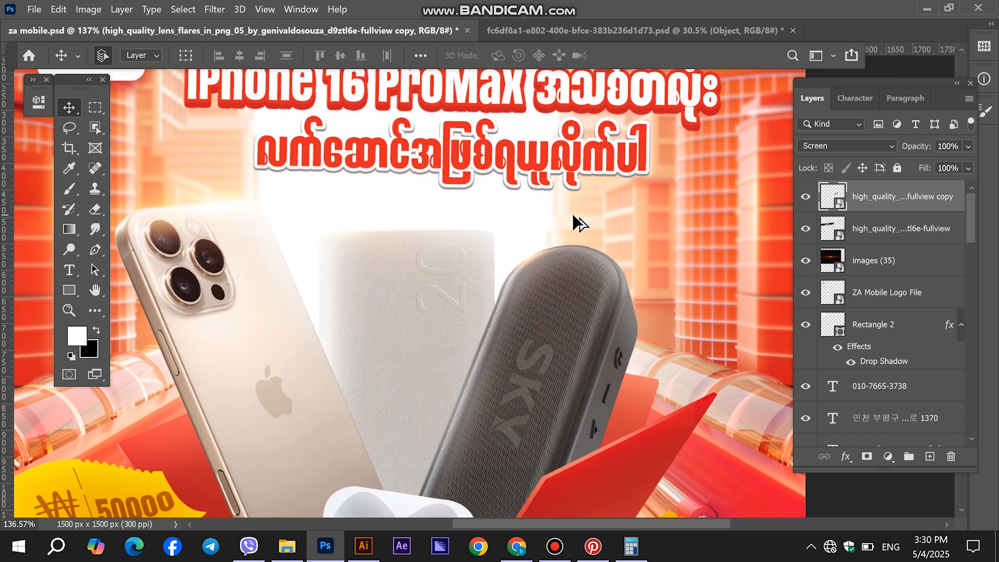
Step: Rotate the copied flare to about -16.5° and shift it onto the speaker's top edge
scroll(578, 224, up, 2)
key(ctrl+t)
drag(603, 255, 695, 224)
drag(626, 236, 605, 238)
key(Return)
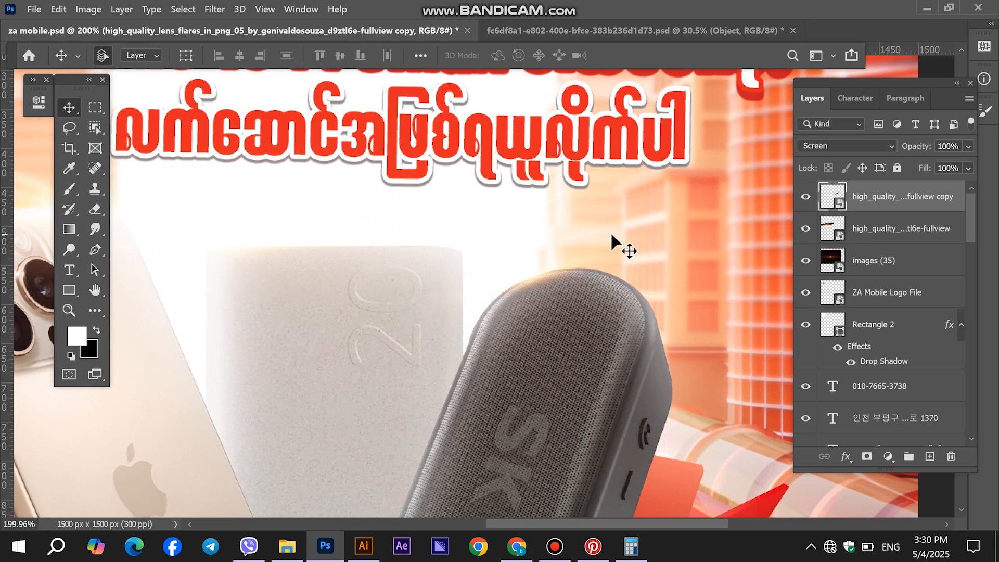
Step: Tilt the speaker's flare to about -20° and nudge it onto the curve of the upper-left shoulder
key(ctrl+t)
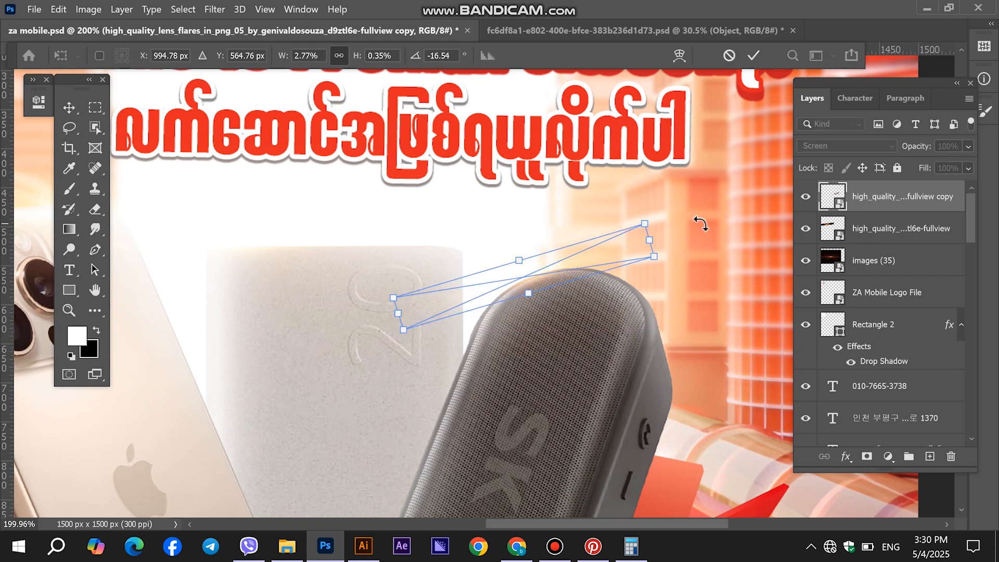
drag(597, 246, 591, 255)
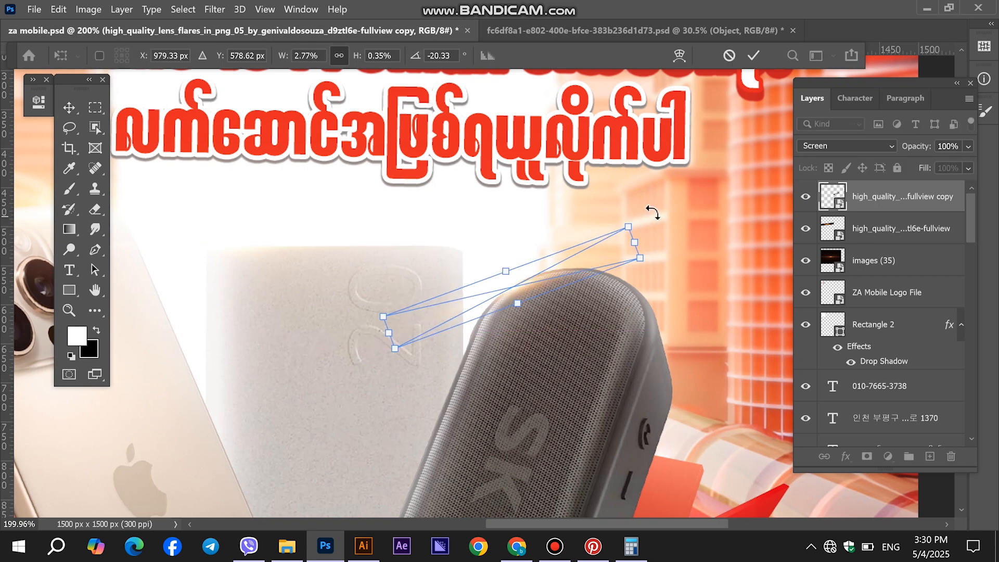
key(Return)
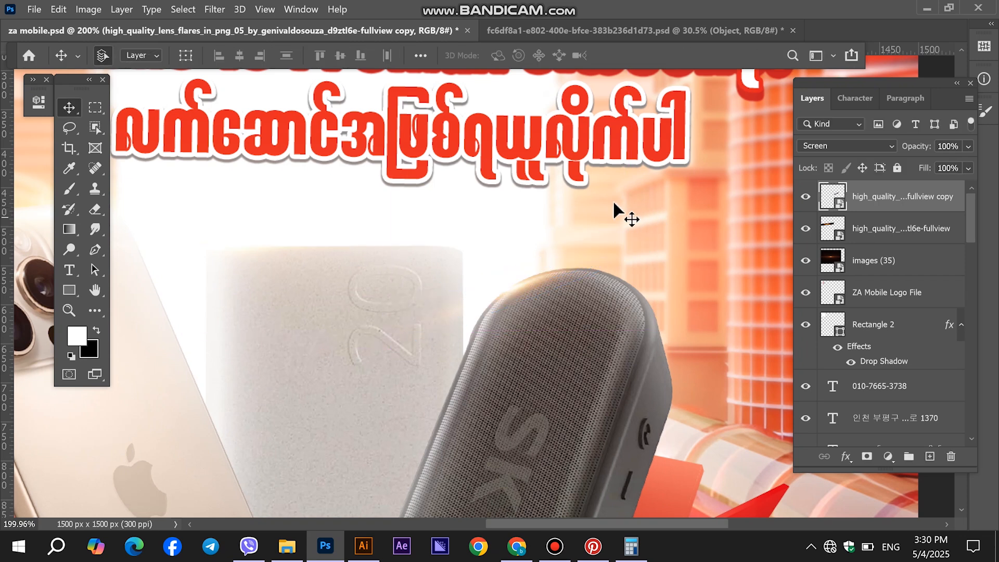
drag(517, 286, 544, 270)
Step: Delete the images (35) flare layer from the poster
scroll(213, 276, down, 2)
click(258, 173)
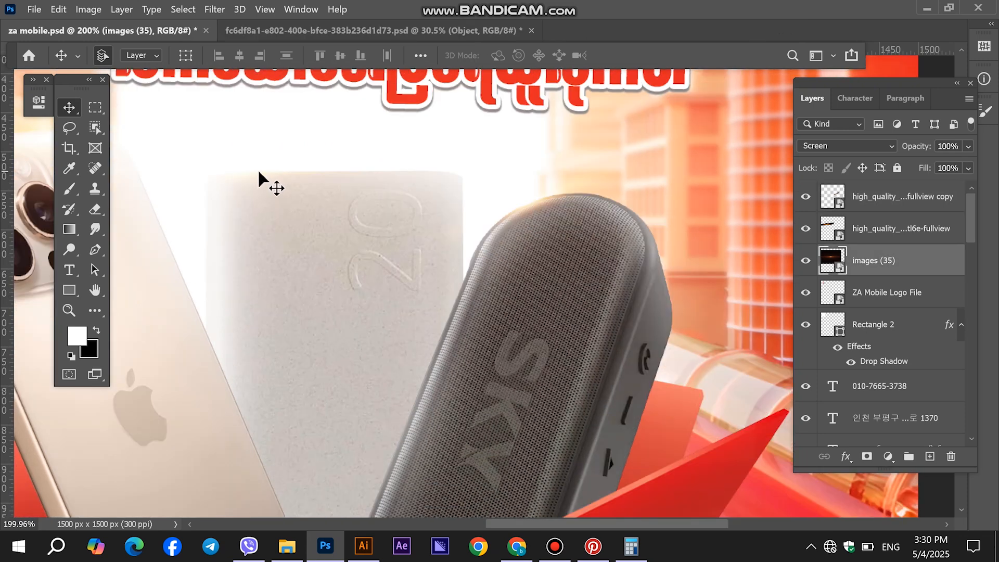
key(Delete)
Step: Duplicate the phone's flare, move the copy to the power bank, then shrink and level it along the top edge
key(ctrl+j)
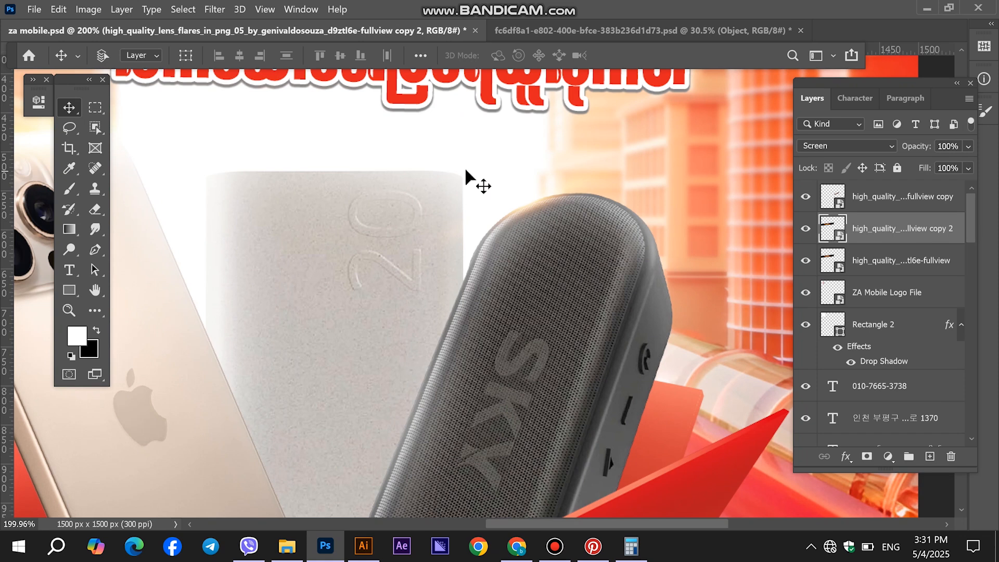
key(ctrl+t)
drag(151, 125, 504, 162)
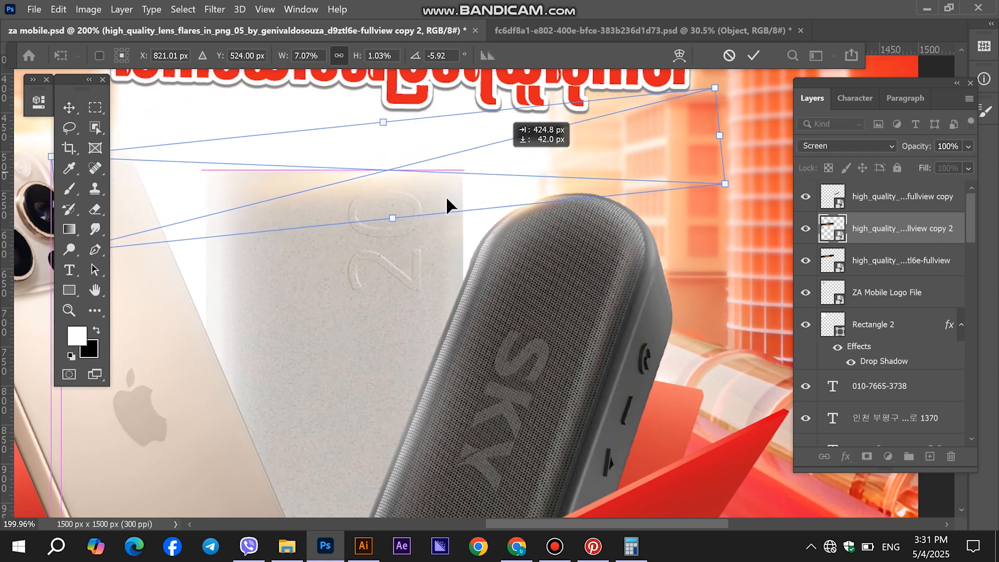
drag(718, 134, 461, 154)
drag(264, 232, 261, 201)
drag(317, 176, 482, 183)
drag(475, 105, 490, 110)
drag(467, 167, 453, 167)
key(Return)
scroll(546, 214, down, 3)
scroll(546, 224, down, 2)
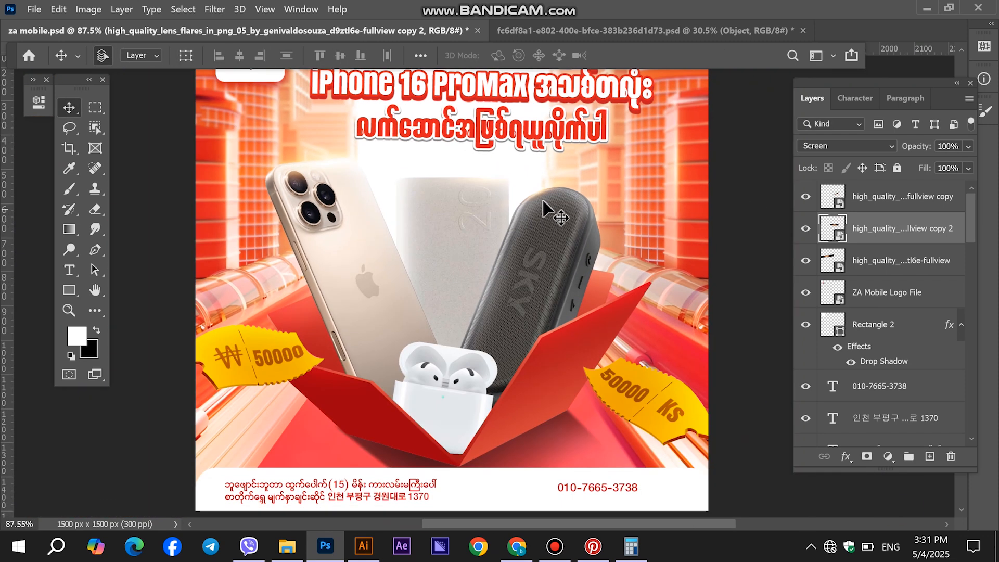
Step: Resize the power bank's flare to about 8.3% width and 0.92% height, rotate it to about 2°, and center it on the top edge
scroll(500, 234, up, 4)
drag(471, 265, 400, 263)
key(ctrl+t)
drag(582, 263, 667, 256)
drag(410, 273, 408, 293)
drag(460, 263, 451, 267)
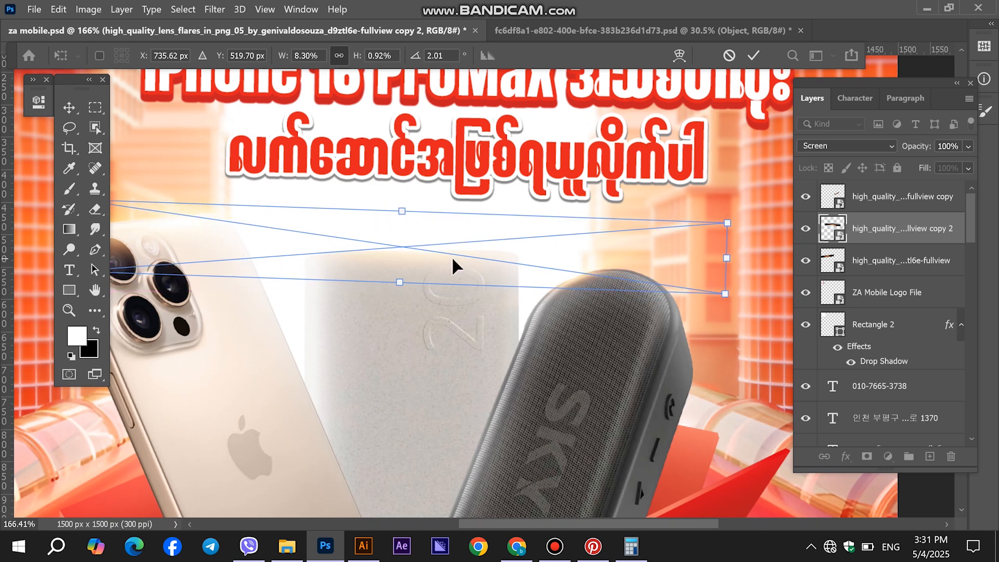
key(Return)
Step: Add a layer mask to Layer 7, the overlay clipped to the power bank, and ready a black brush
scroll(558, 272, down, 5)
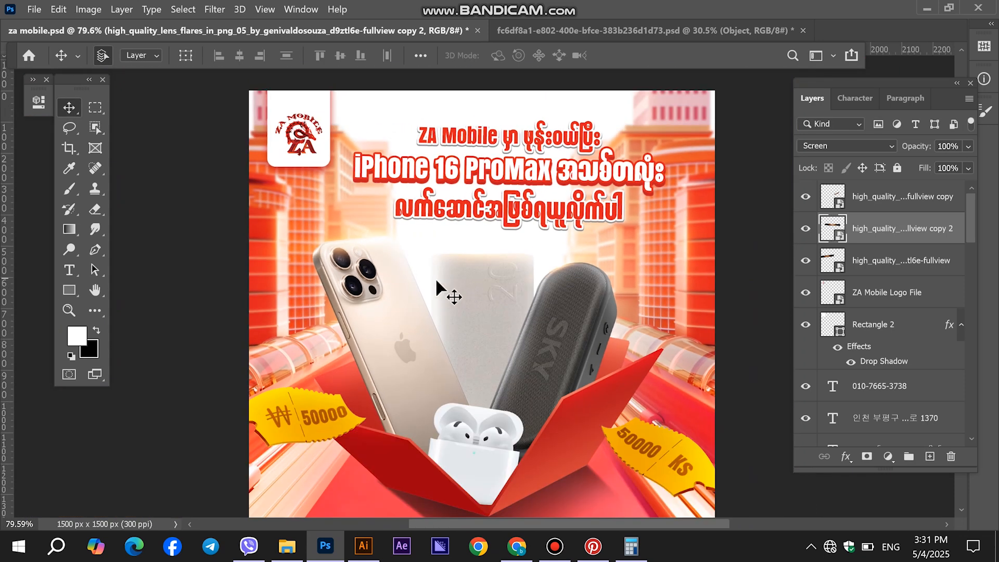
click(445, 291)
click(865, 458)
key(b)
key(x)
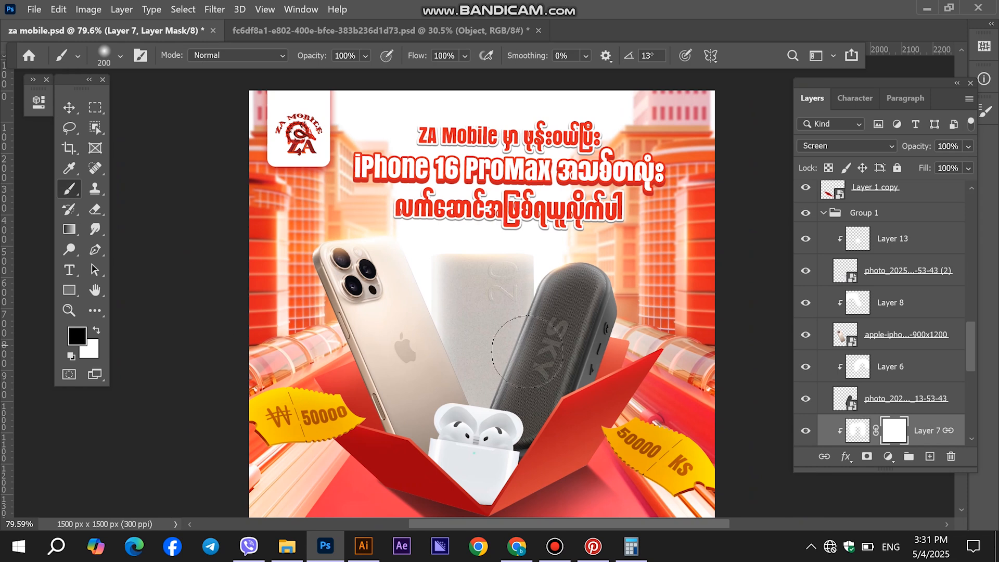
Step: Enlarge the soft brush to 700 px and dab black on Layer 7's mask over the power bank's lower part
key(bracketright)
key(bracketright)
key(bracketright)
key(bracketright)
click(444, 336)
key(ctrl+z)
click(448, 372)
key(ctrl+z)
click(467, 373)
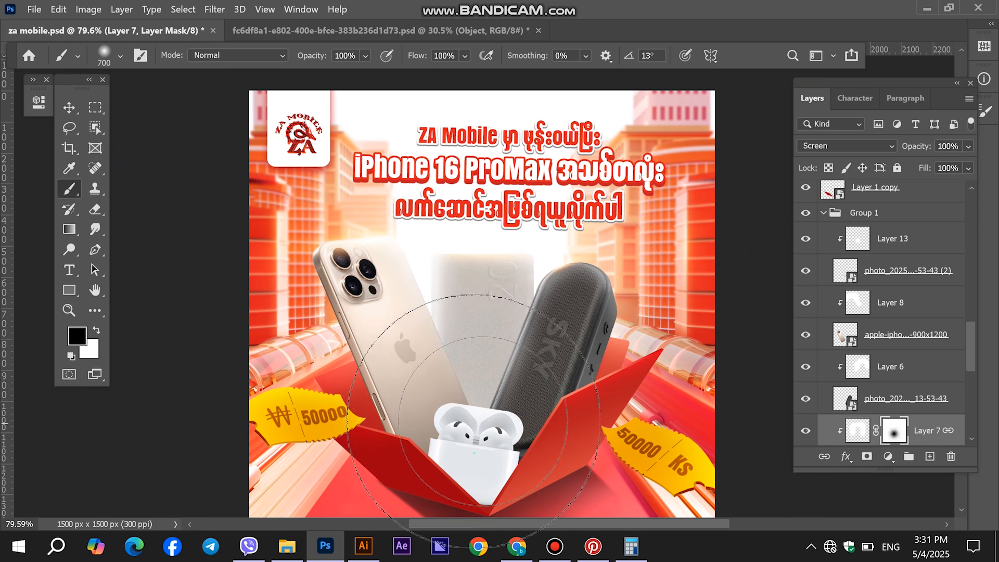
click(69, 108)
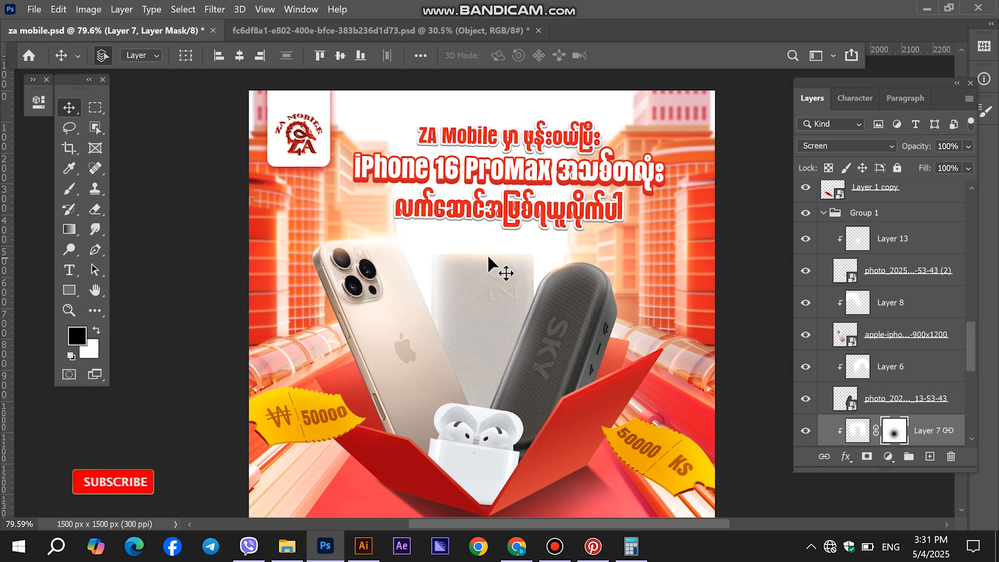
Step: Scale the power bank's flare down to about 7.3% width and 0.8% height, and save the poster
ctrl+click(639, 261)
key(x)
key(ctrl+t)
drag(656, 244, 622, 255)
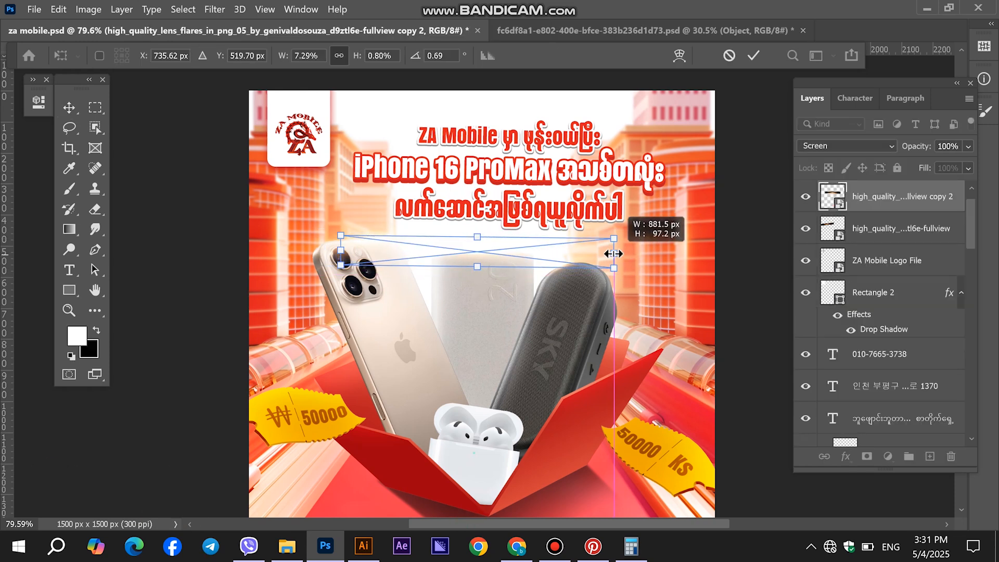
key(Return)
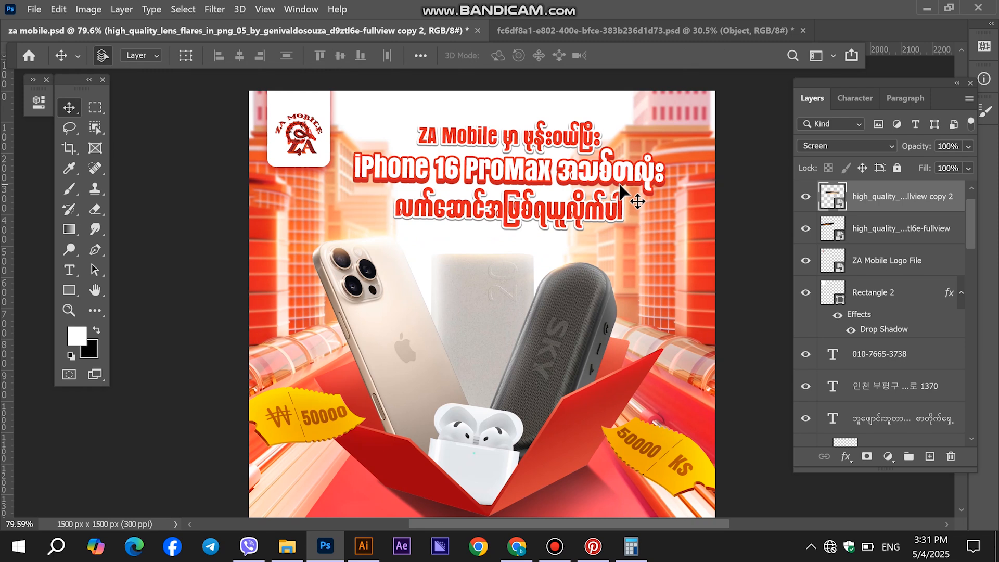
key(ctrl+s)
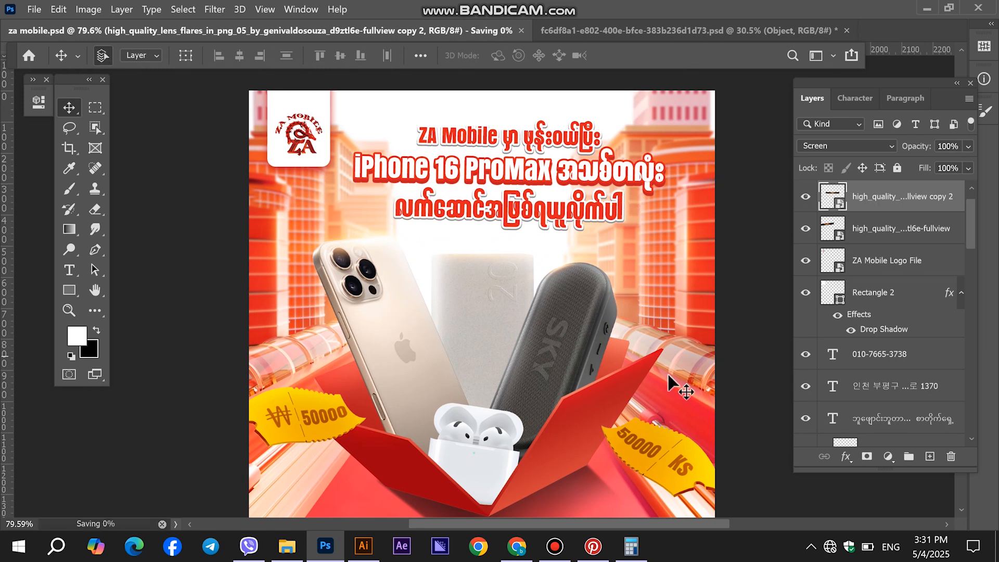
Step: Duplicate the power bank's flare, shrink the copy, and fit it onto the top edge of the AirPods case
scroll(499, 416, down, 2)
scroll(481, 419, up, 4)
key(ctrl+j)
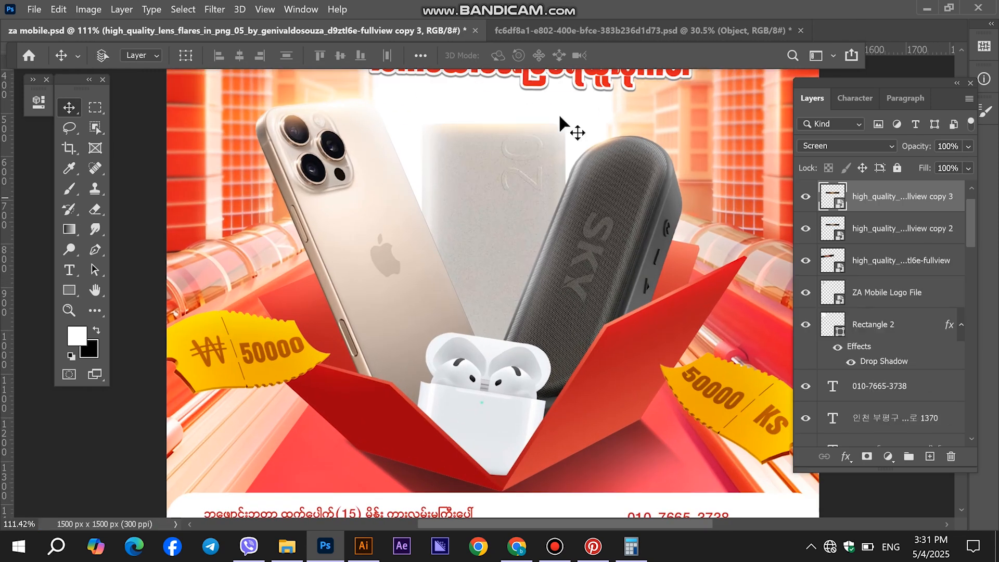
key(ctrl+t)
drag(528, 141, 521, 344)
drag(685, 354, 597, 348)
scroll(573, 338, up, 3)
drag(533, 375, 525, 361)
mouse_move(598, 366)
mouse_down()
mouse_move(544, 380)
mouse_move(583, 364)
mouse_up()
key(Return)
scroll(528, 432, down, 3)
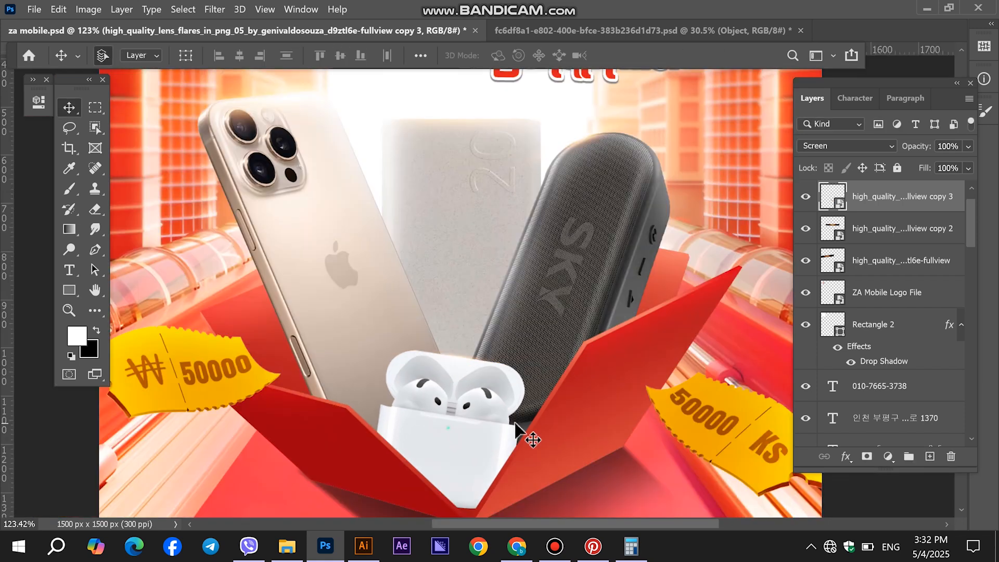
Step: Duplicate the AirPods flare and move and rotate the copy toward the phone's right edge
key(ctrl+j)
key(ctrl+t)
drag(518, 372, 208, 253)
drag(454, 413, 378, 265)
key(Return)
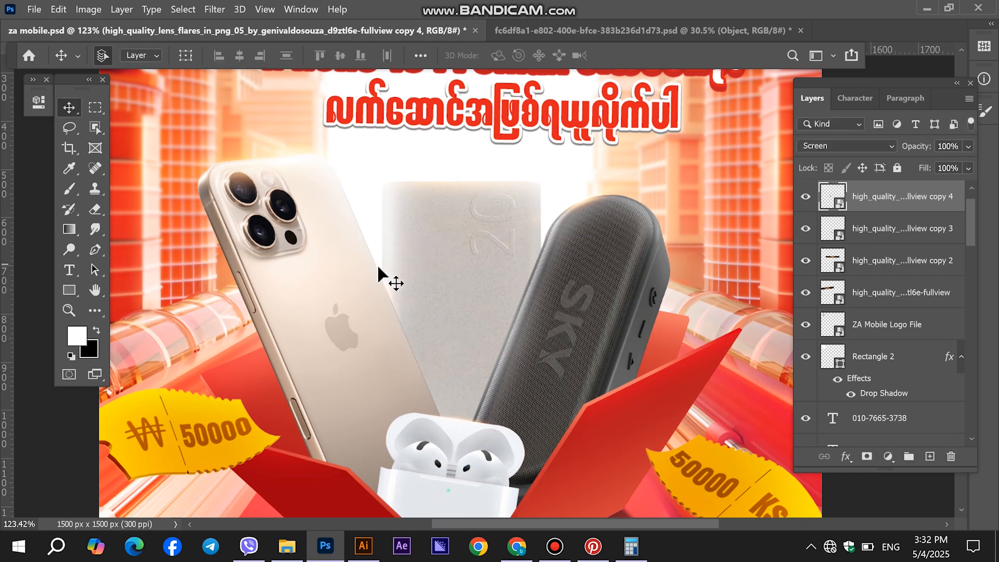
Step: Adjust the copied flare's angle and length and align it along the phone's slanted right edge
key(ctrl+t)
drag(405, 325, 444, 405)
drag(410, 335, 387, 293)
key(Return)
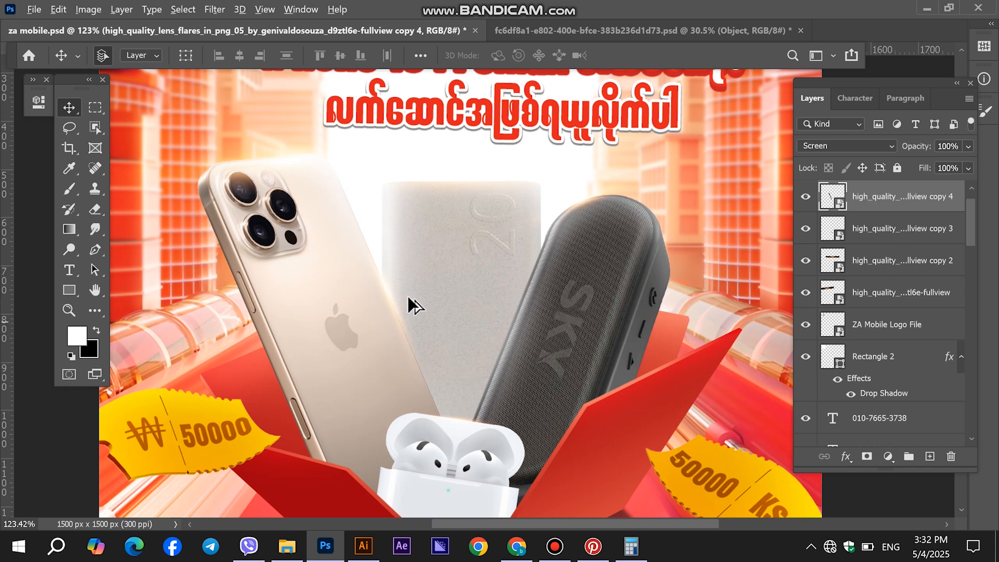
scroll(448, 339, up, 3)
drag(397, 311, 366, 277)
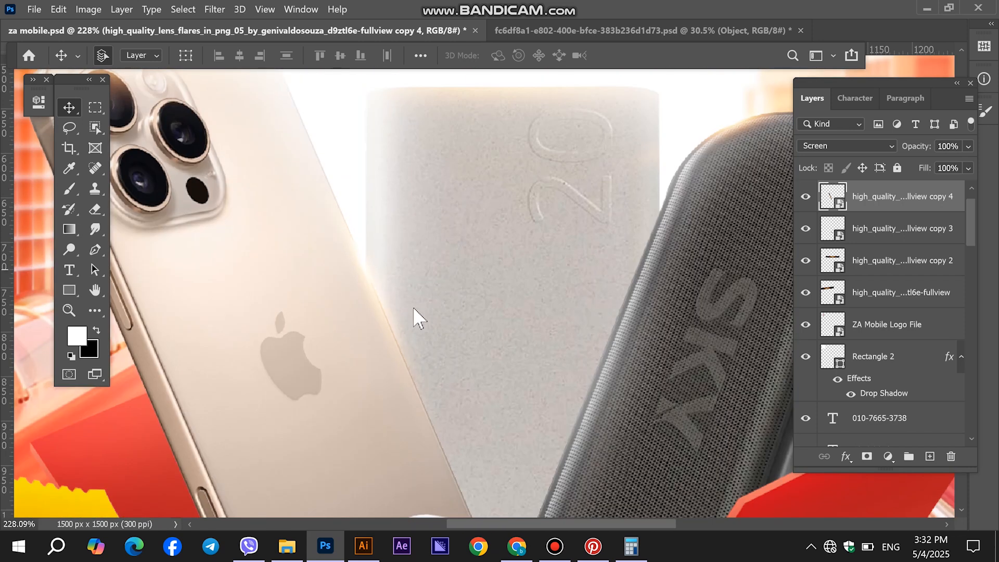
Step: Select the dark red Color Fill 1 layer beneath the background image and delete it
scroll(449, 354, down, 4)
scroll(748, 379, down, 5)
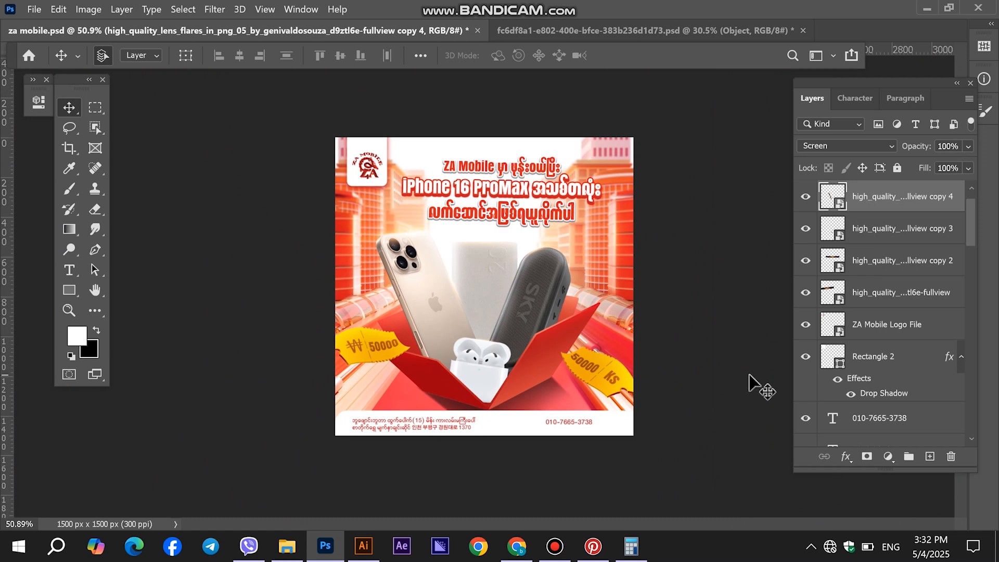
click(745, 383)
scroll(695, 317, down, 2)
scroll(600, 346, up, 6)
click(661, 402)
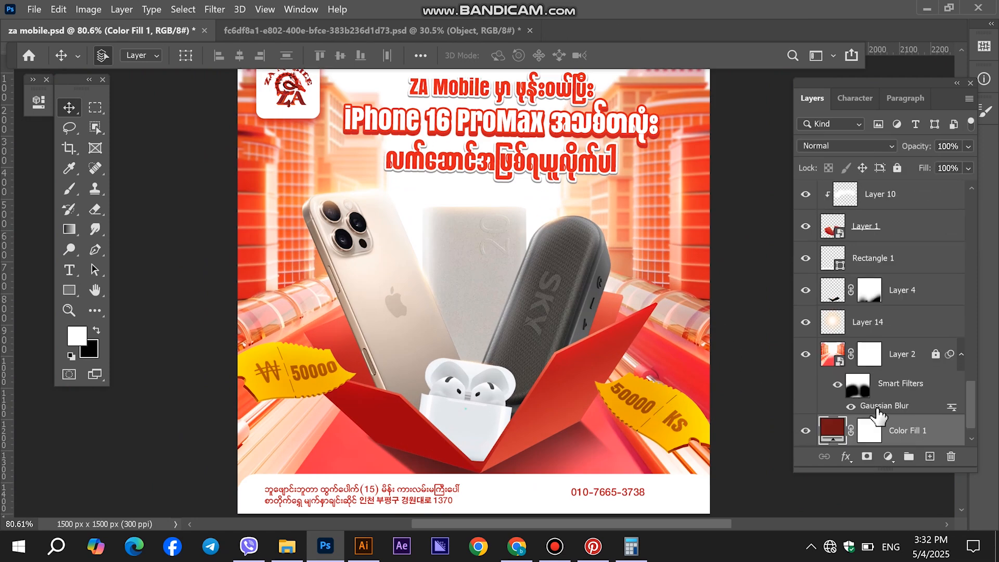
click(952, 457)
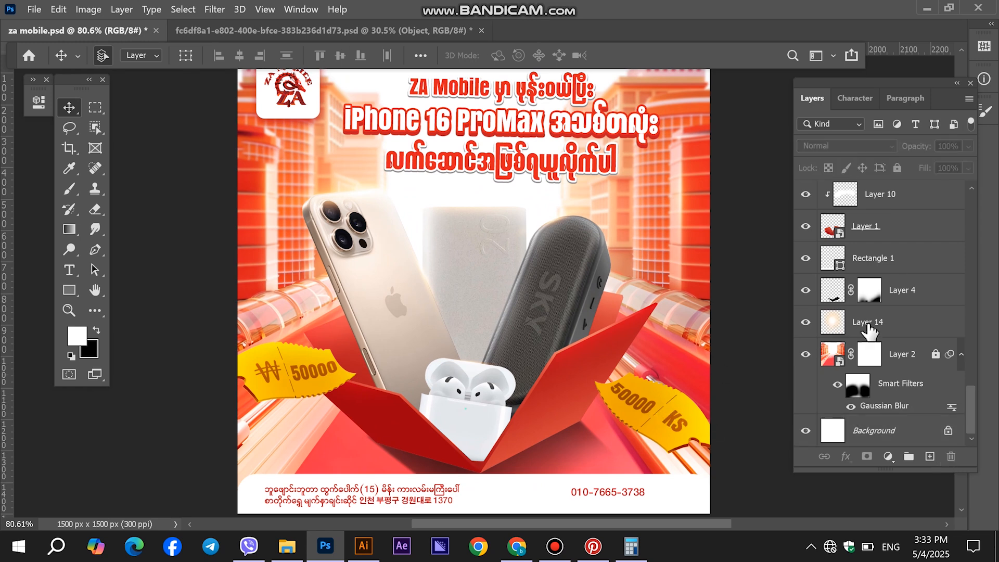
Step: Unlock the 50000ks copy ticket layer and select Layer 12, the overlay clipped to it
scroll(885, 338, up, 10)
click(926, 398)
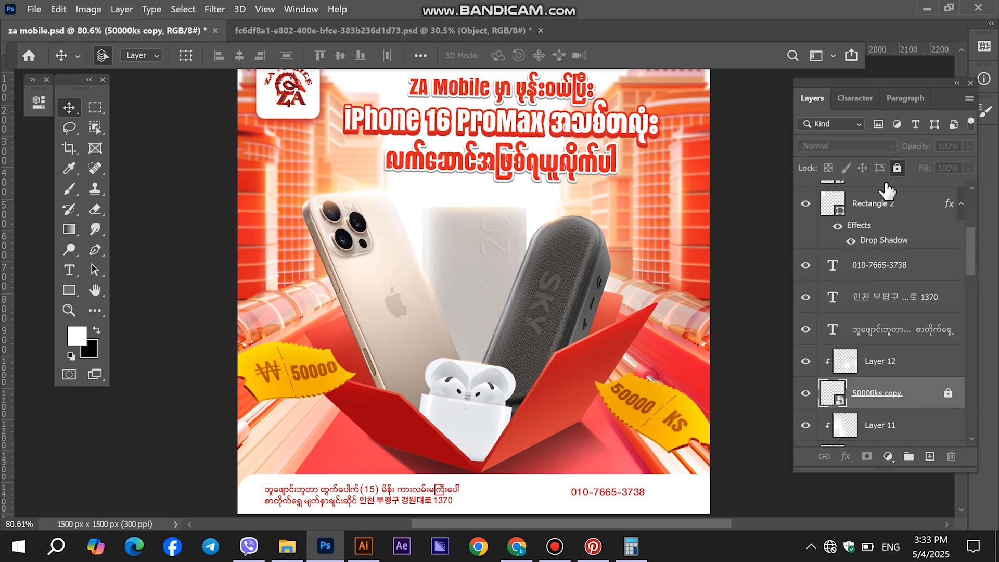
click(885, 361)
Step: Choose the Brush for the ticket's overlay layer and reduce its size to 300 px
click(69, 188)
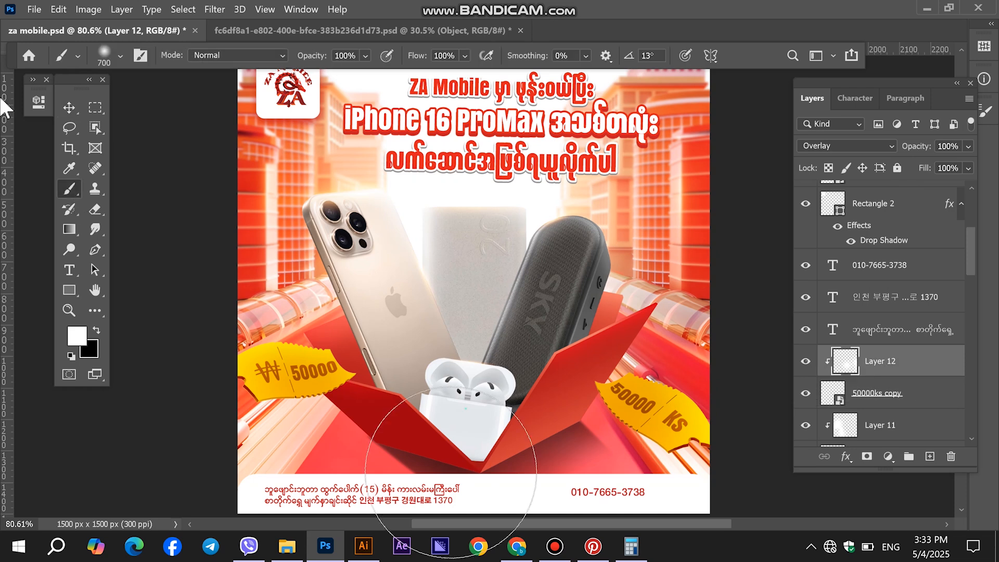
scroll(681, 307, down, 2)
scroll(550, 285, up, 3)
key(bracketleft)
key(bracketleft)
key(bracketleft)
key(bracketleft)
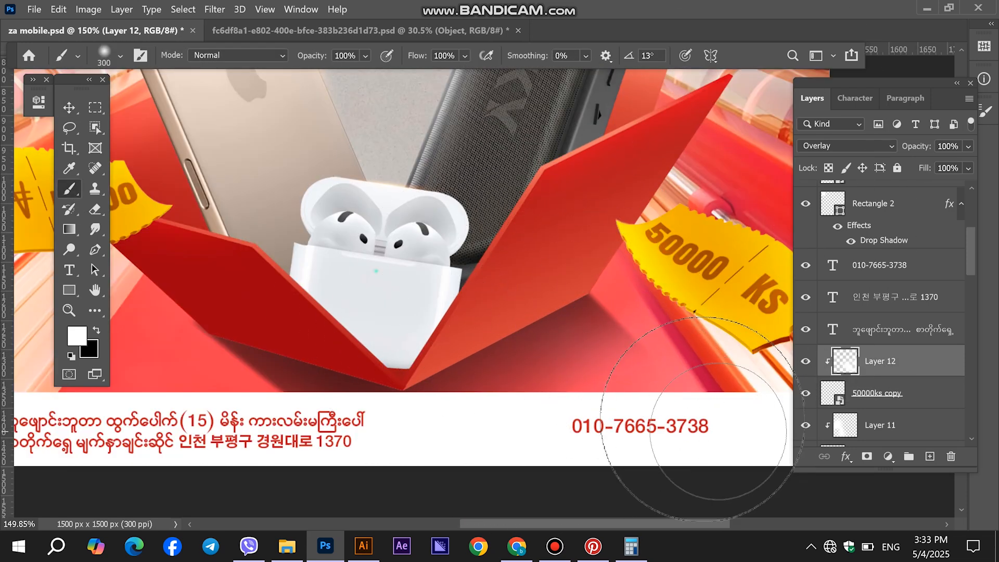
scroll(502, 134, down, 2)
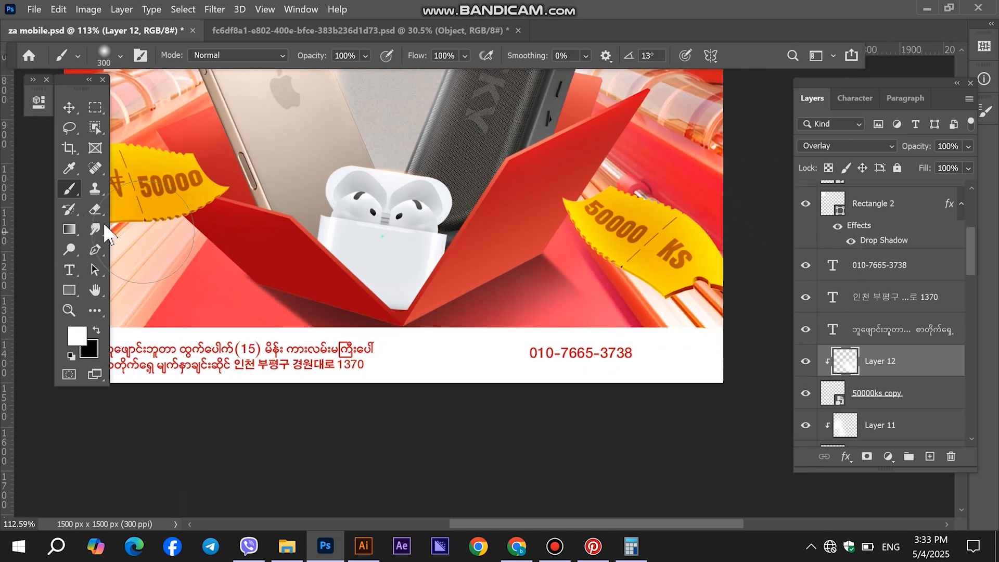
Step: Switch to the Eraser with a soft round tip at 0% hardness and enlarge it to 250 px
click(103, 207)
click(119, 54)
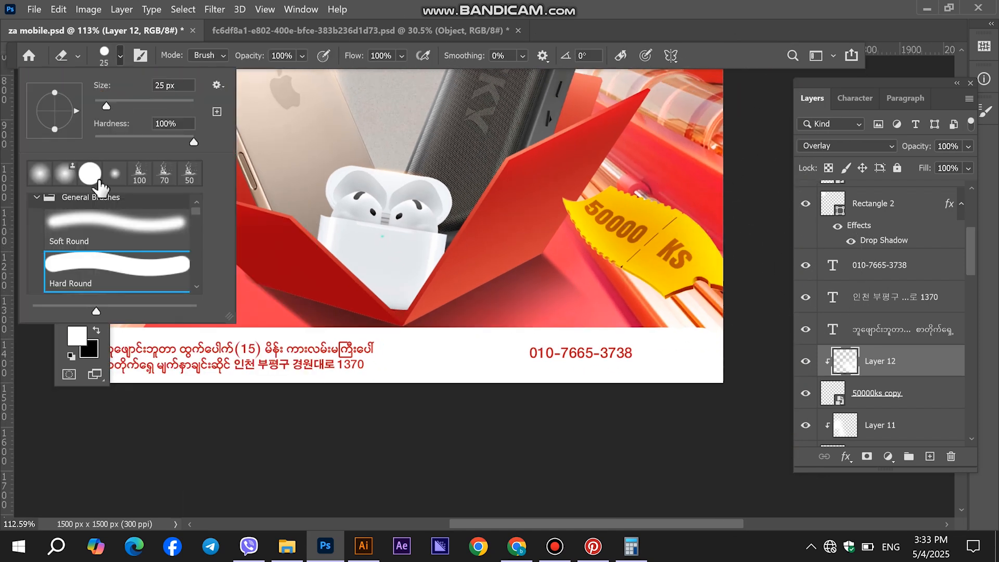
click(39, 180)
drag(106, 106, 136, 102)
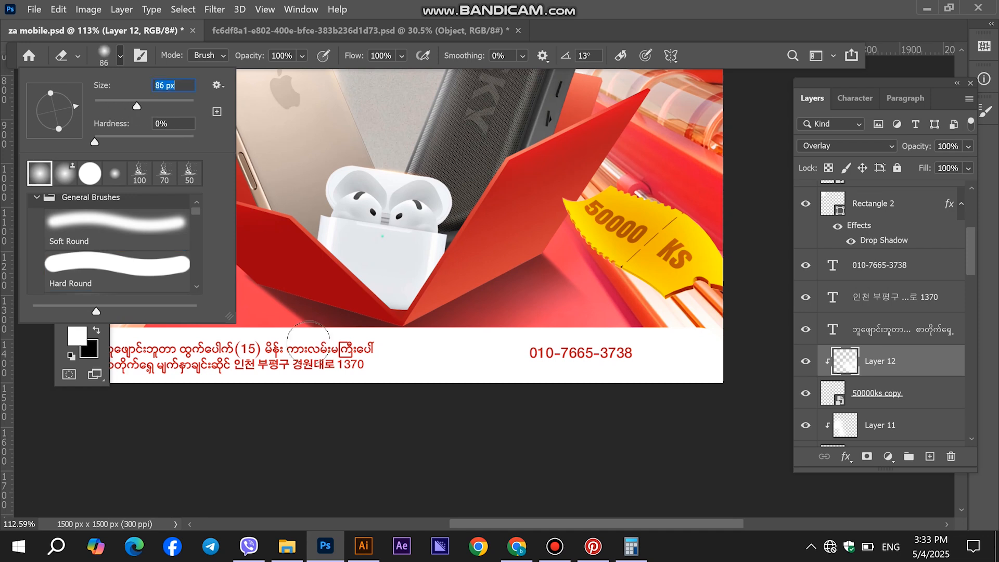
click(410, 455)
key(bracketright)
key(bracketright)
key(bracketright)
key(bracketright)
key(bracketright)
key(bracketright)
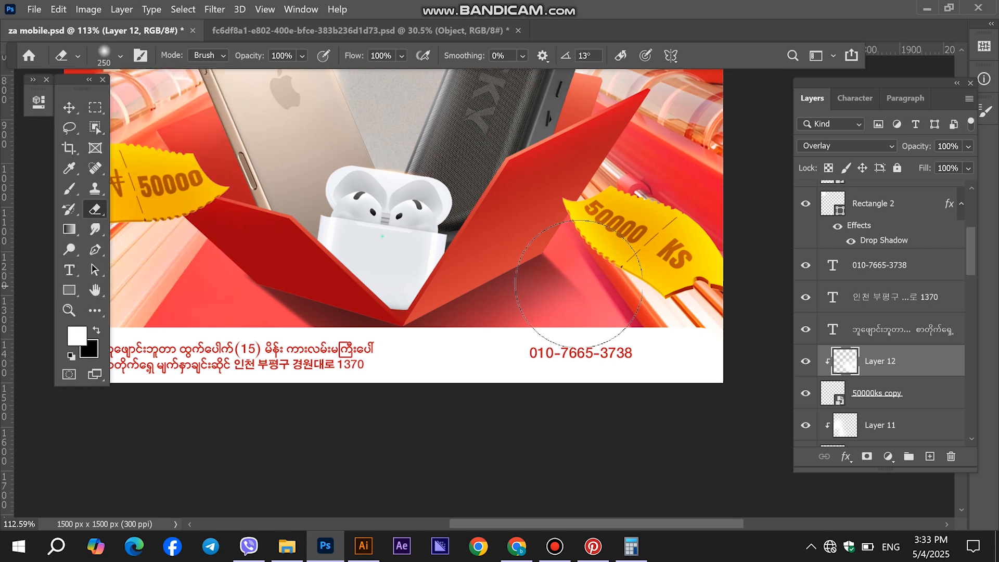
Step: Select Layer 11, the overlay clipped to the W 50000 ticket, and save the poster
key(b)
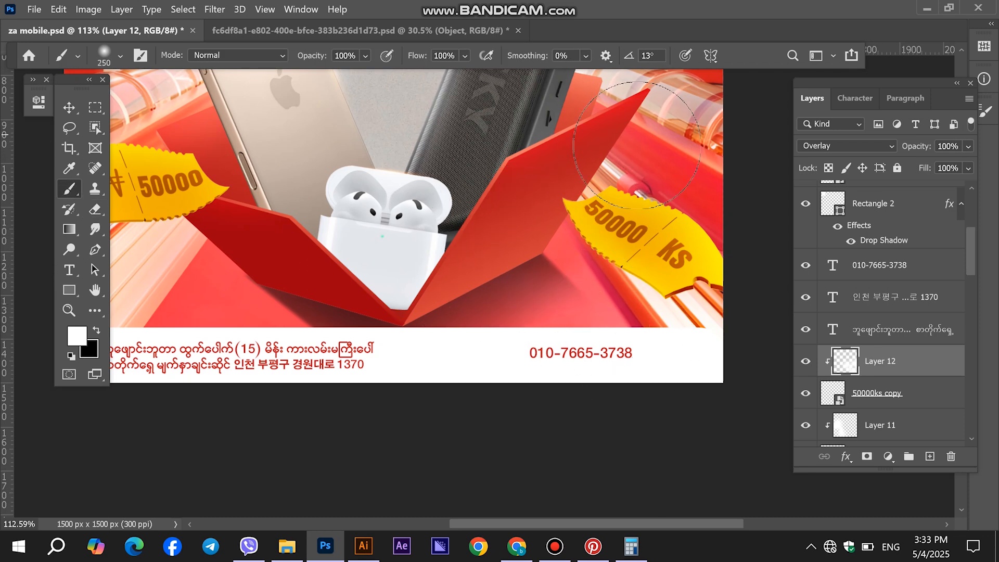
scroll(896, 328, down, 5)
click(885, 265)
scroll(220, 278, down, 3)
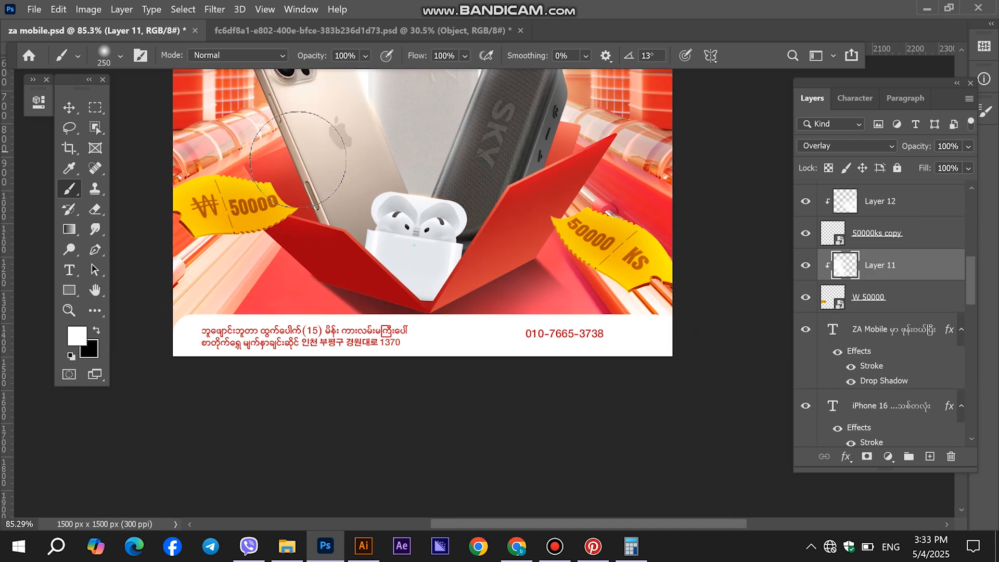
key(v)
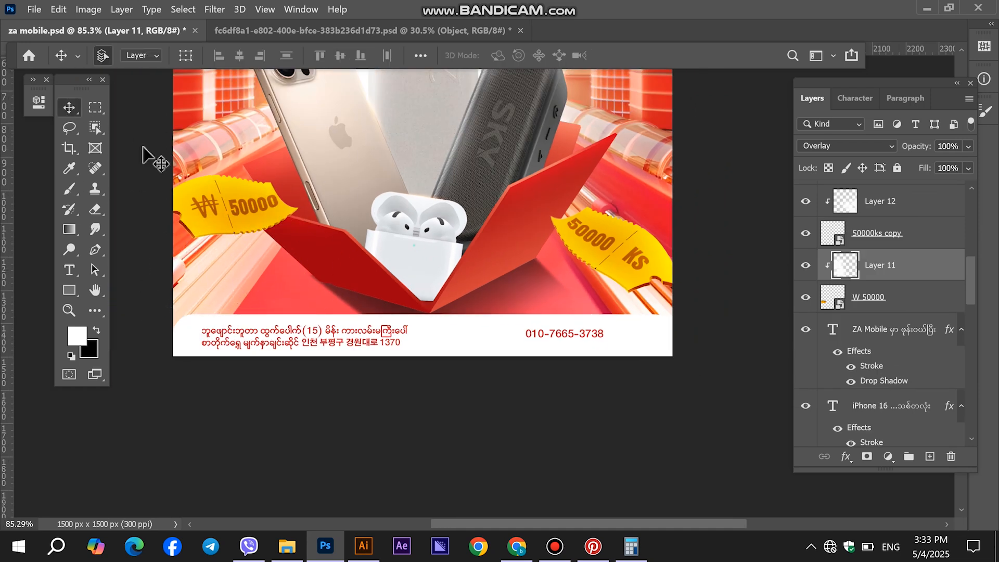
scroll(423, 300, down, 5)
key(ctrl+s)
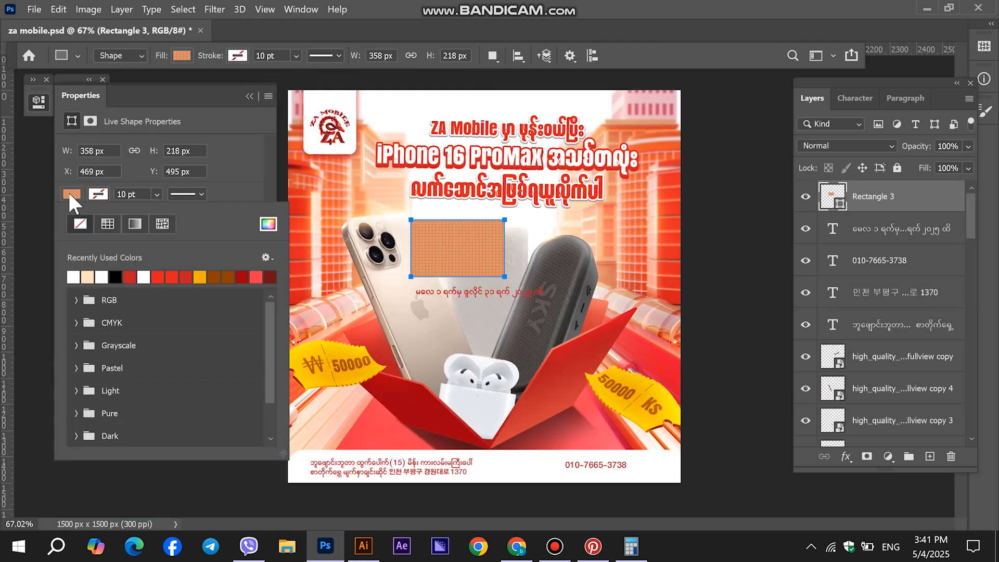
Step: Try several recent colour swatches on the rectangle above the date text, settling on a solid golden-yellow fill
click(163, 224)
click(80, 223)
click(73, 277)
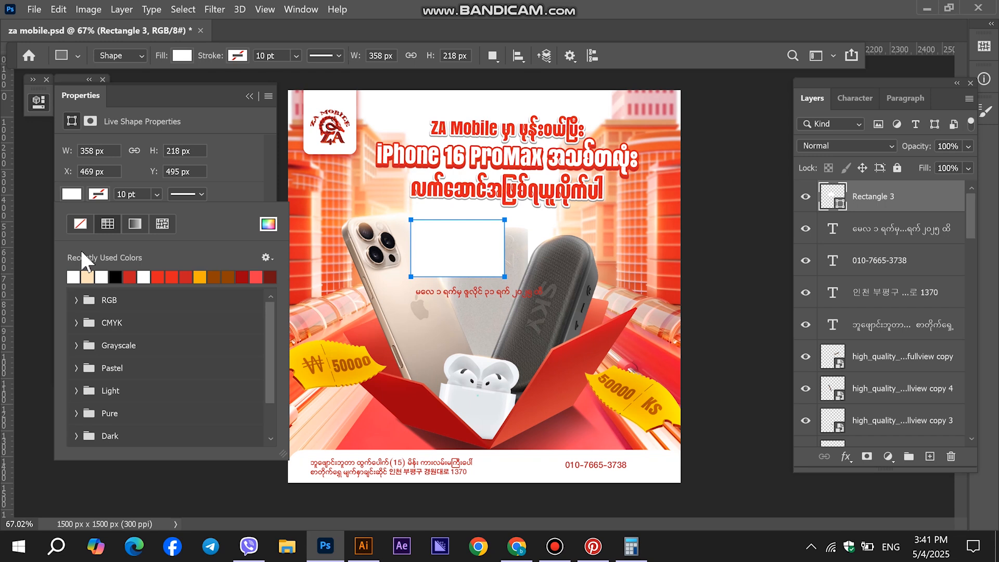
click(252, 276)
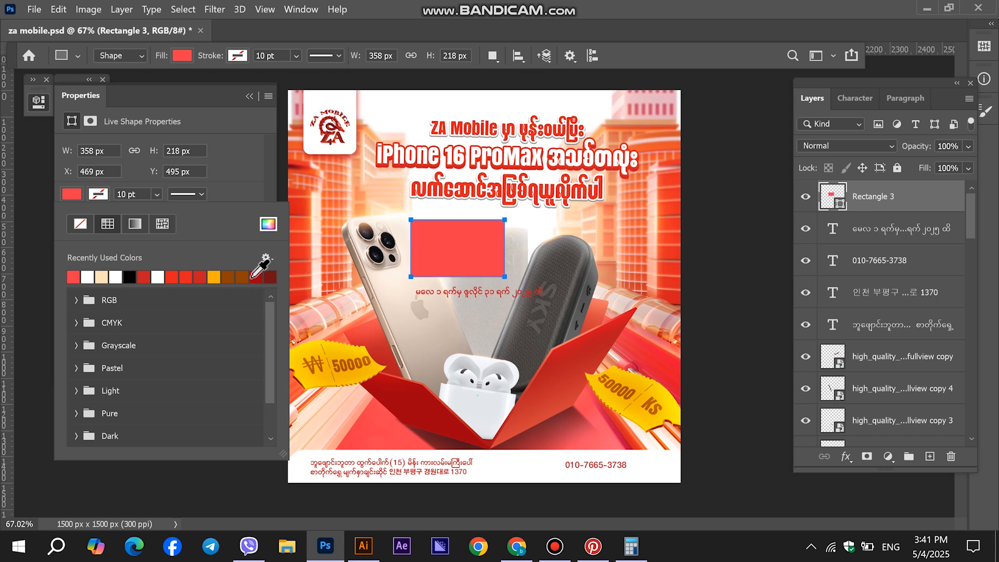
click(173, 277)
click(213, 277)
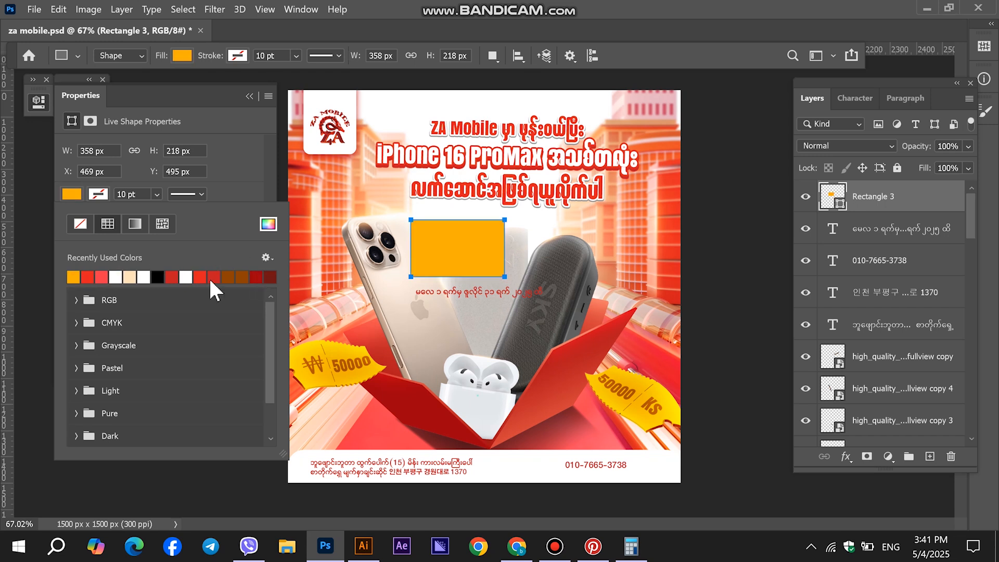
click(250, 97)
Step: Move the yellow rectangle over the speaker's right side and rotate it about 7° clockwise
click(69, 107)
drag(480, 248, 629, 279)
key(ctrl+t)
drag(671, 244, 682, 288)
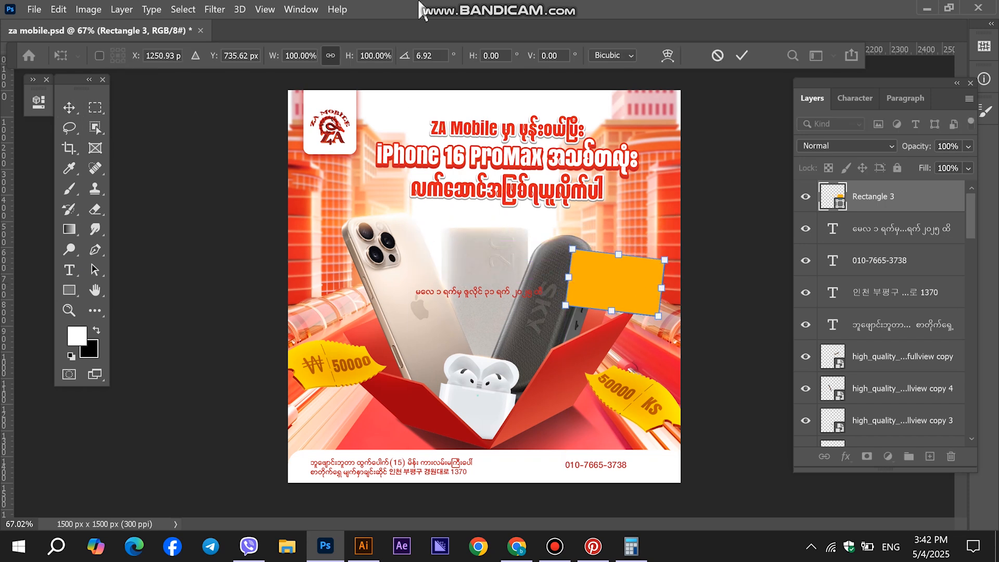
Step: Warp the yellow rectangle with the Flag style at a bend of about 10%
click(667, 55)
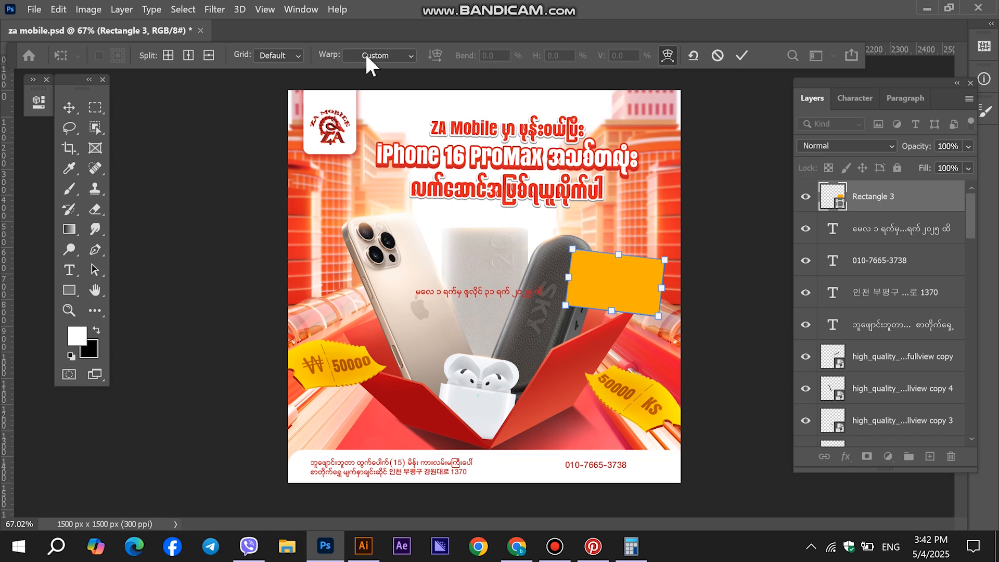
click(370, 56)
click(380, 205)
mouse_move(599, 237)
mouse_down()
mouse_move(611, 254)
mouse_move(598, 245)
mouse_up()
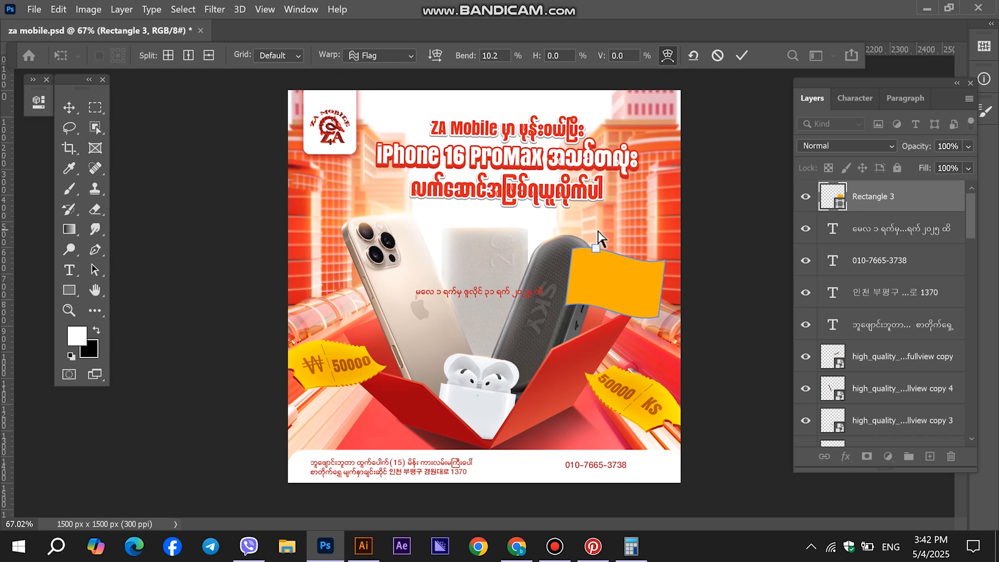
key(Return)
Step: Restack the yellow flag directly above Layer 10, behind the products, and shift it slightly to the right beside the speaker
key(ctrl+shift+[)
key(ctrl+])
key(ctrl+])
key(ctrl+])
key(ctrl+])
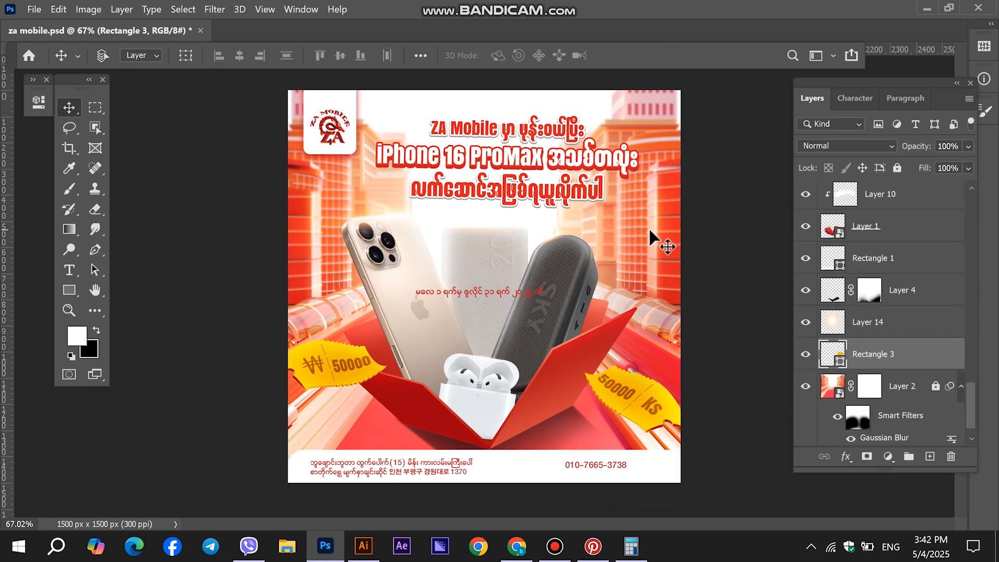
key(ctrl+])
key(ctrl+])
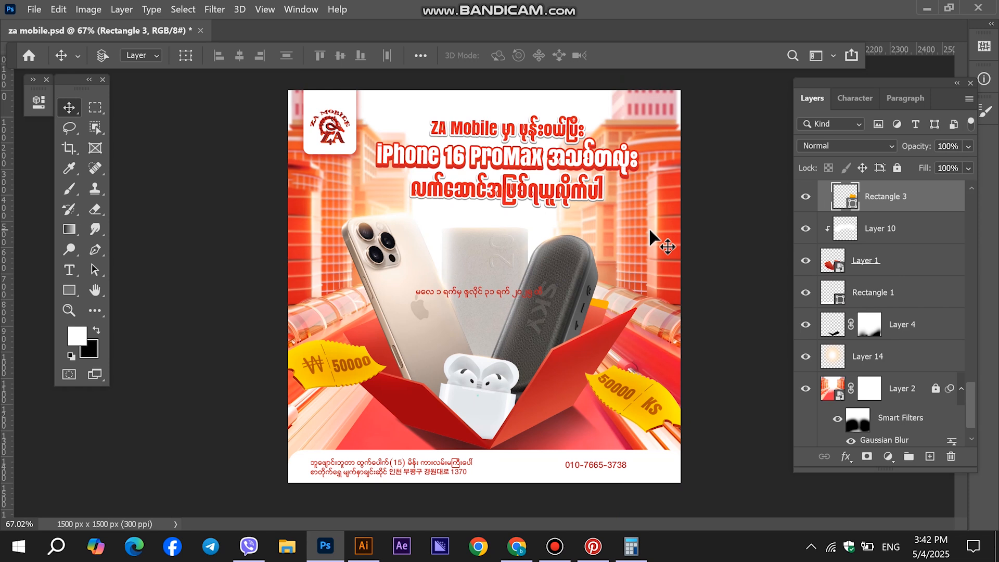
drag(629, 272, 645, 276)
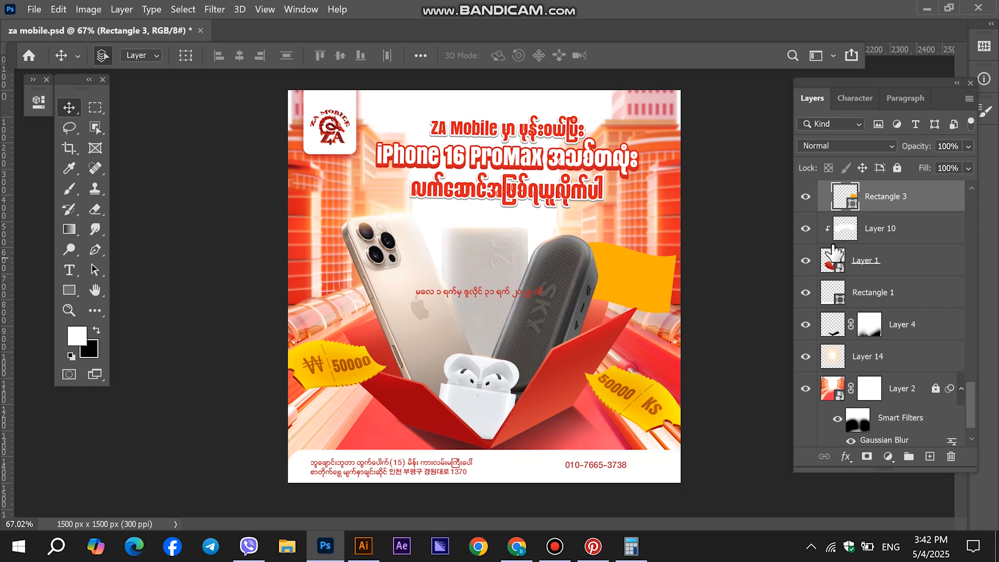
Step: Scale the yellow flag down slightly so it sits farther in from the poster's right edge
scroll(892, 237, up, 2)
scroll(894, 285, up, 3)
mouse_move(900, 359)
mouse_down()
mouse_move(899, 215)
mouse_move(910, 357)
mouse_up()
scroll(658, 306, up, 5)
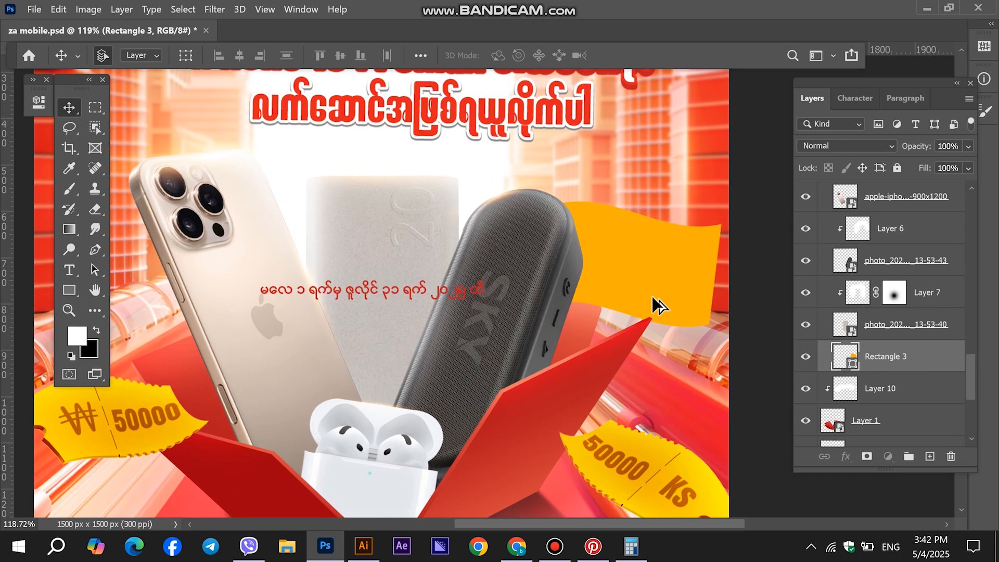
key(ctrl+t)
drag(718, 333, 734, 281)
key(Return)
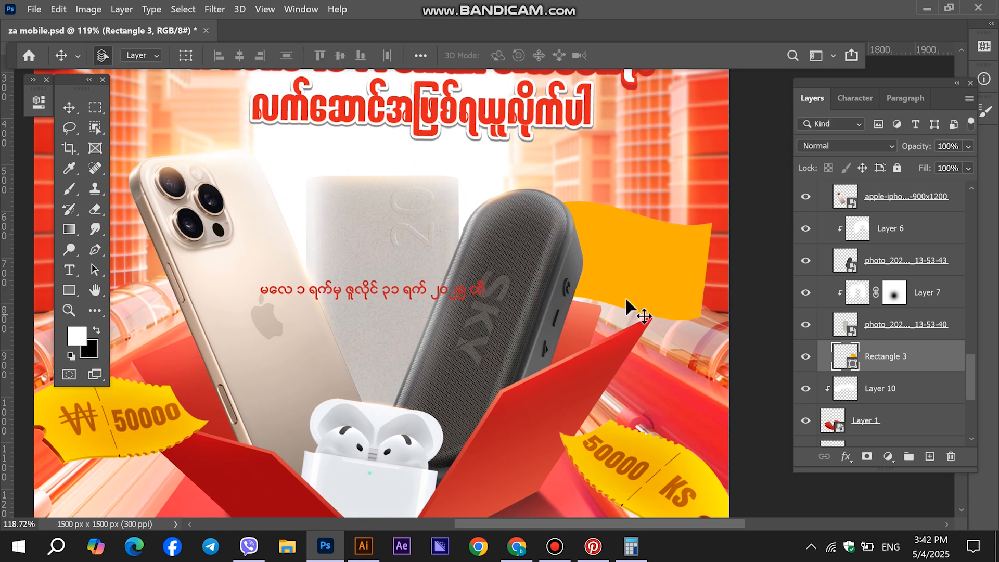
Step: Move the red date text onto the yellow flag and break it into two lines before ဇူလိုင်
click(411, 299)
key(ctrl+t)
drag(364, 293, 670, 235)
key(Return)
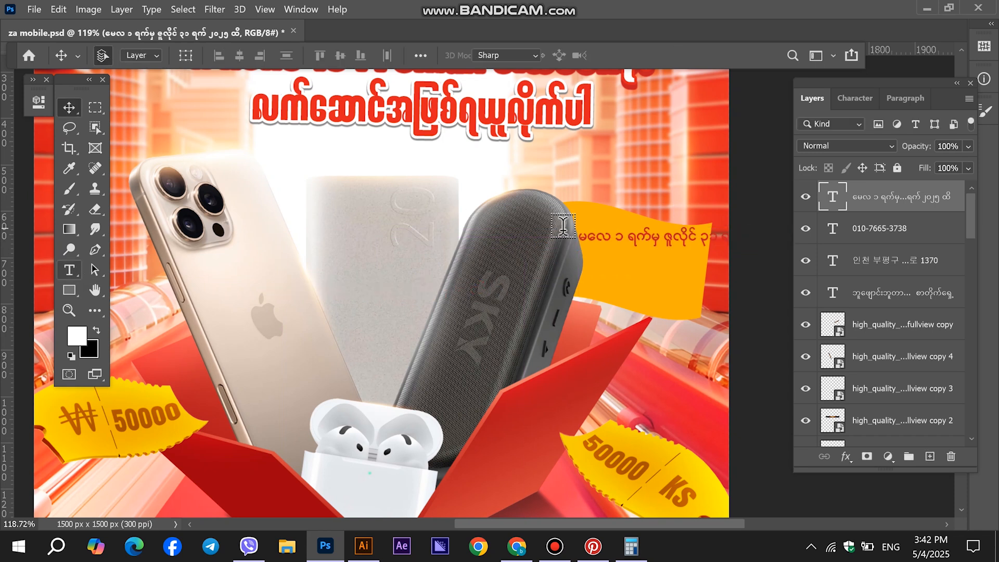
click(667, 234)
key(Return)
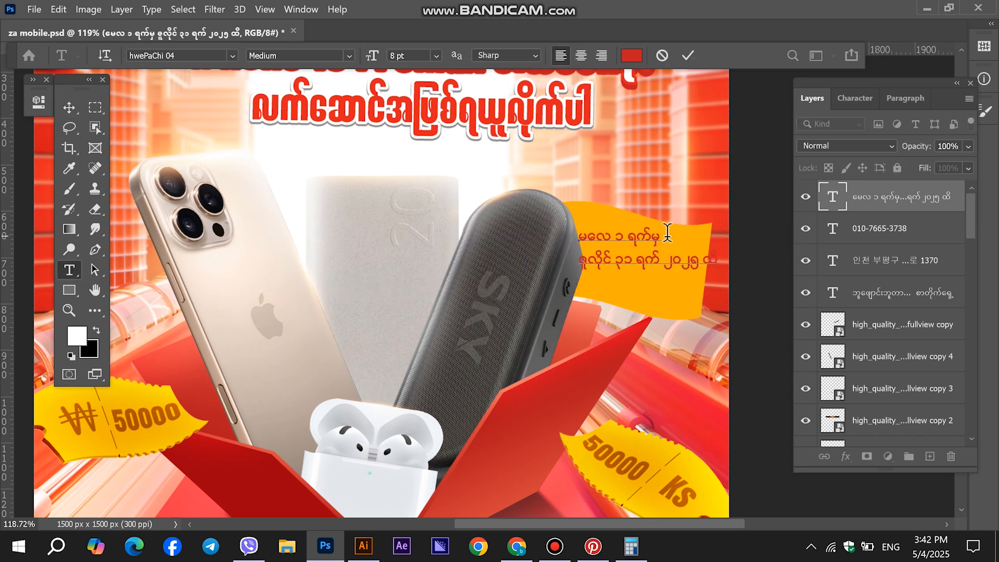
Step: Switch to the Burmese keyboard and reword the date text as မေလ ၁ ရက်နေ့မှ over ဇူလိုင် ၃၁ ရက် ထိ
key(ctrl+a)
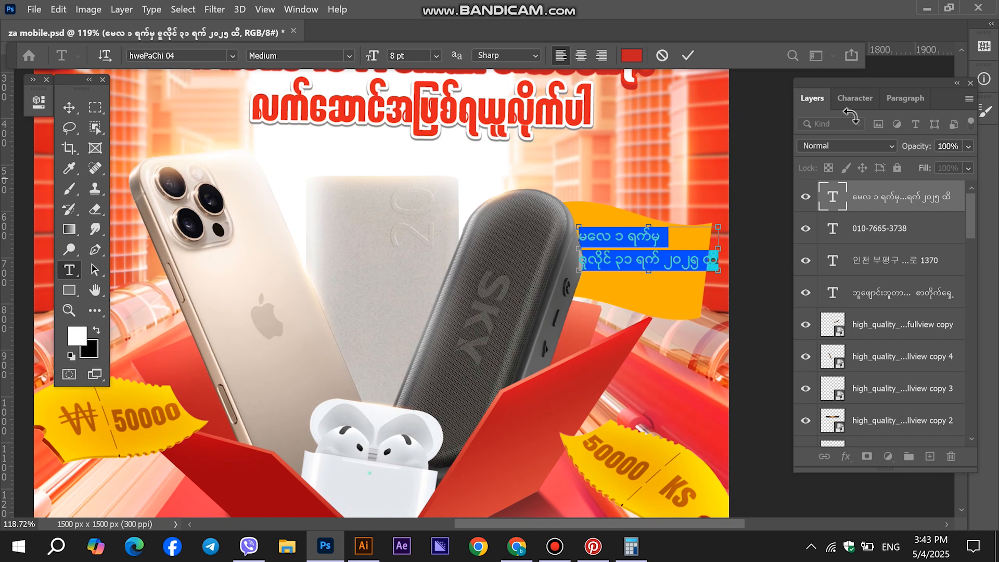
click(905, 100)
click(953, 99)
click(900, 182)
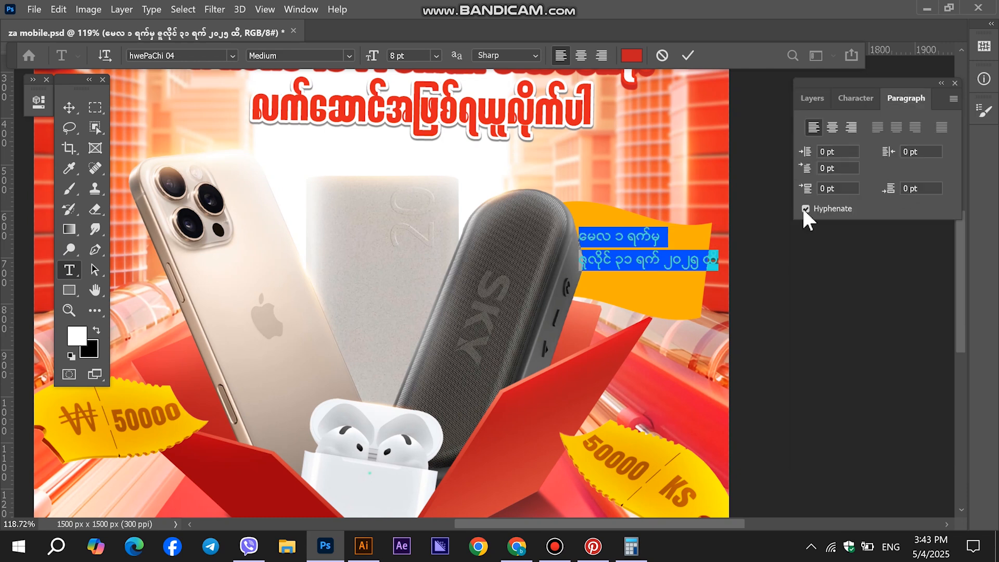
click(658, 234)
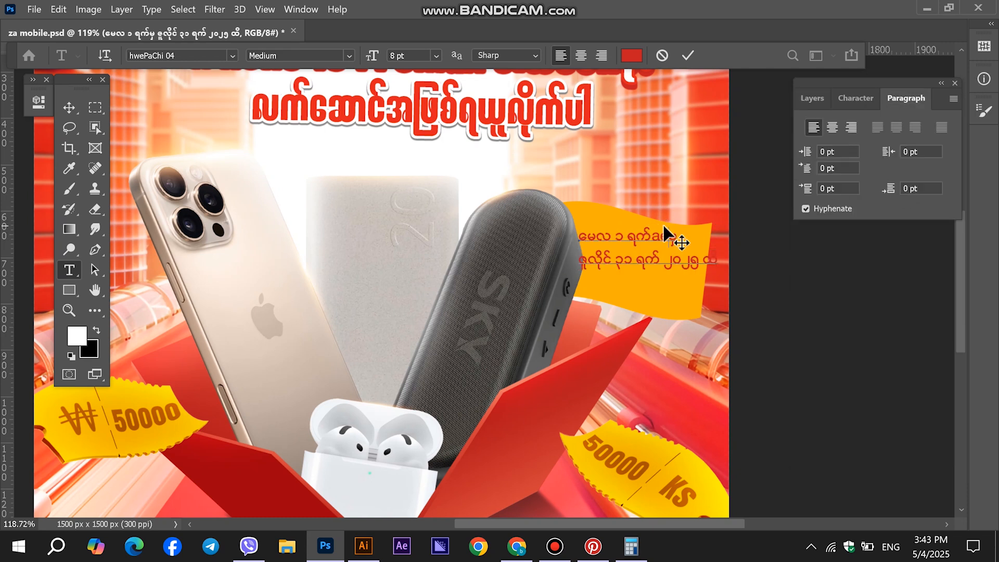
click(892, 546)
click(890, 419)
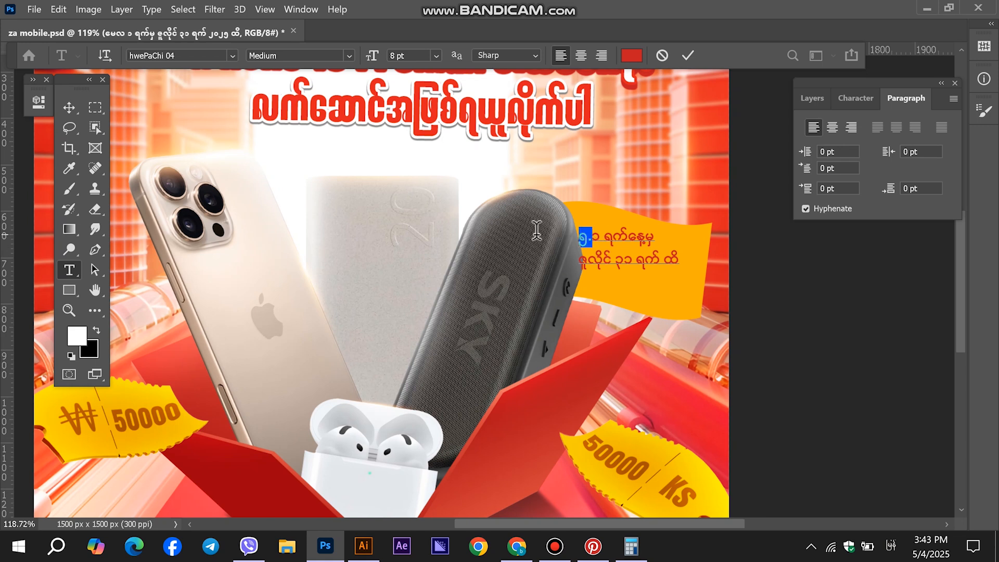
text(လ)
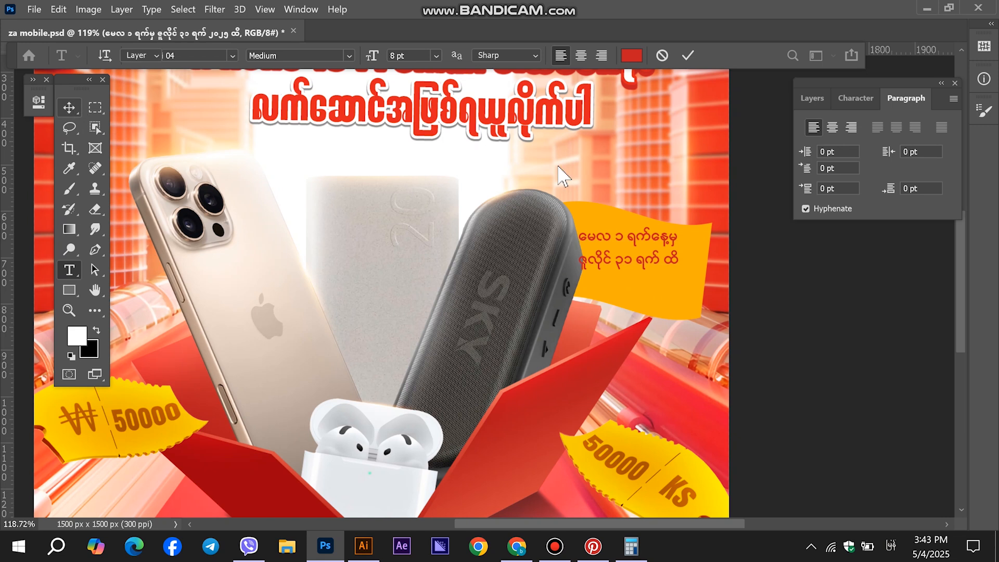
Step: Rotate the date text about 10° clockwise and warp it with the Flag style to follow the yellow flag
key(ctrl+t)
drag(694, 199, 708, 209)
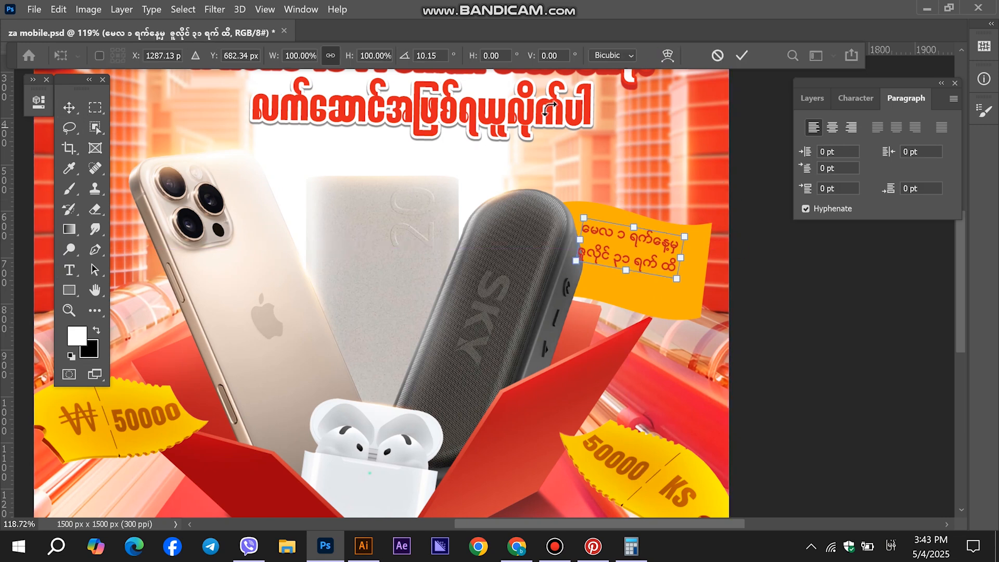
click(668, 55)
click(365, 58)
click(368, 205)
drag(618, 224, 595, 224)
key(Return)
click(810, 99)
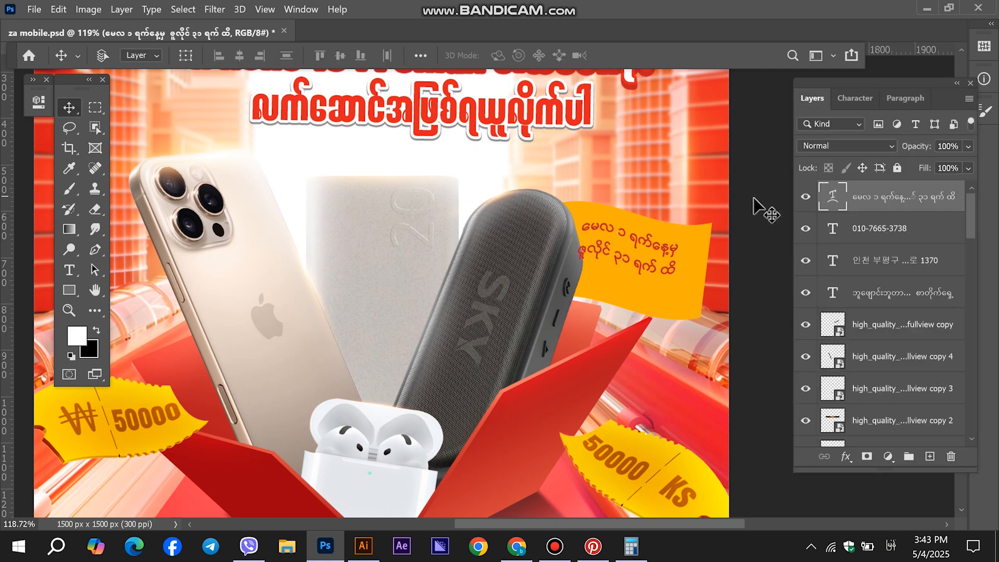
Step: Enlarge the date text to about 112% and reposition it on the yellow flag
key(ctrl+t)
drag(686, 296, 701, 306)
drag(658, 266, 659, 269)
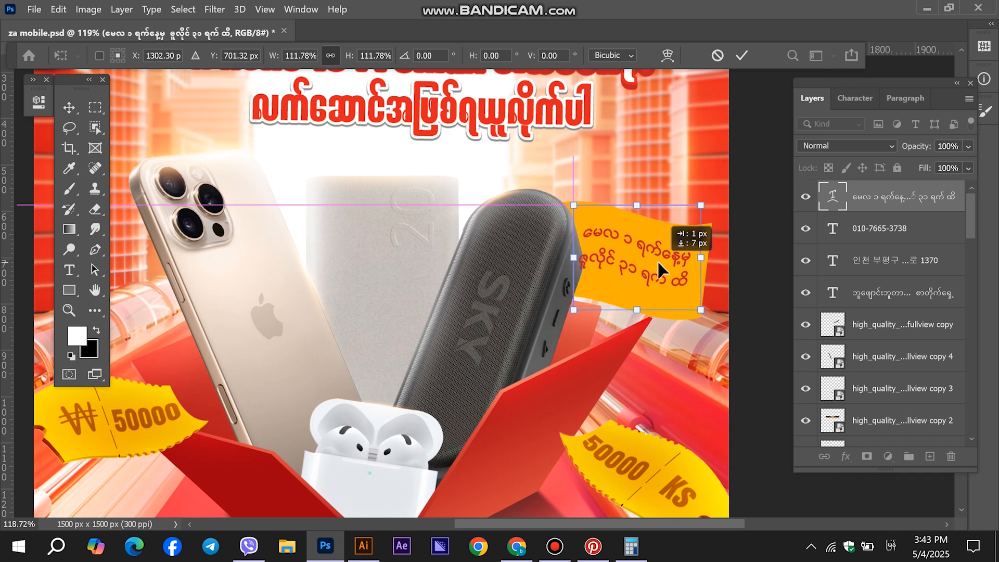
key(Return)
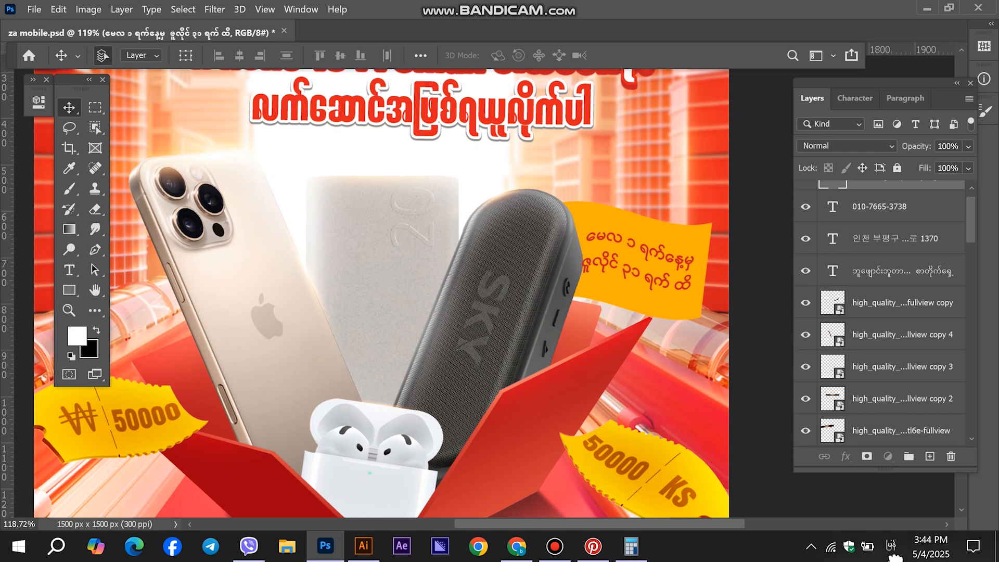
Step: Move the date text layer down the stack to directly above Rectangle 3, behind the product photos
drag(903, 558, 878, 278)
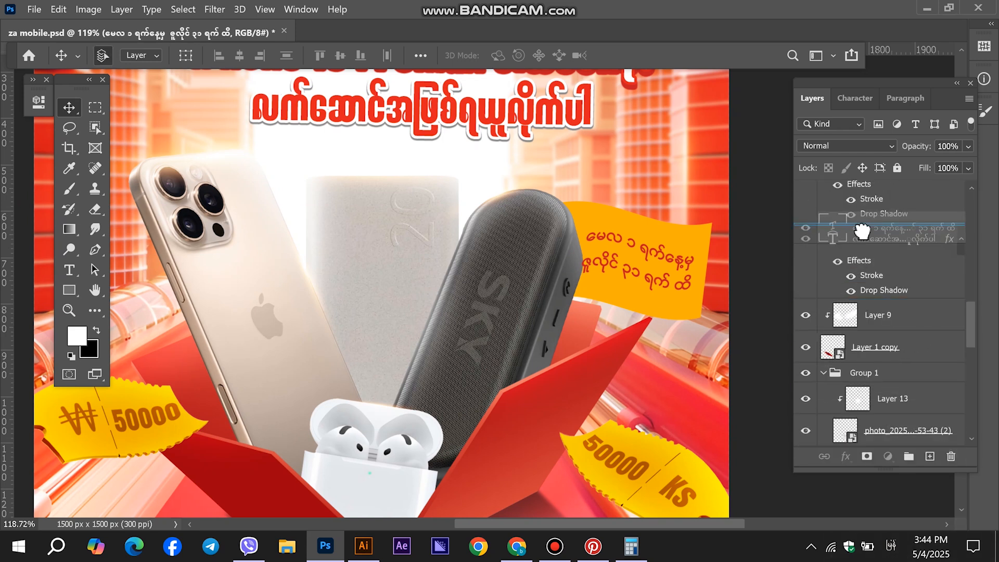
drag(880, 297, 893, 248)
drag(892, 202, 889, 413)
drag(897, 211, 896, 213)
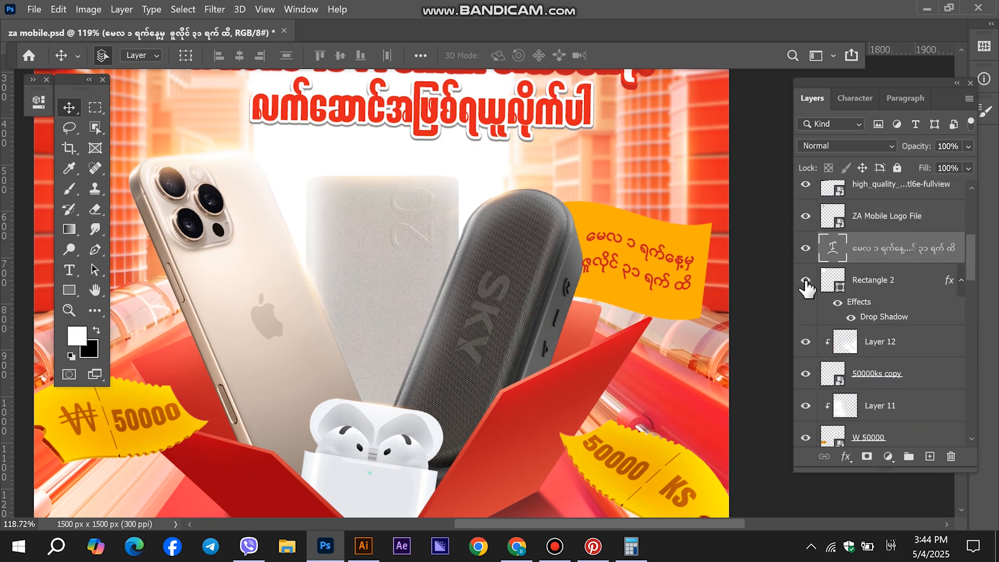
scroll(897, 298, up, 8)
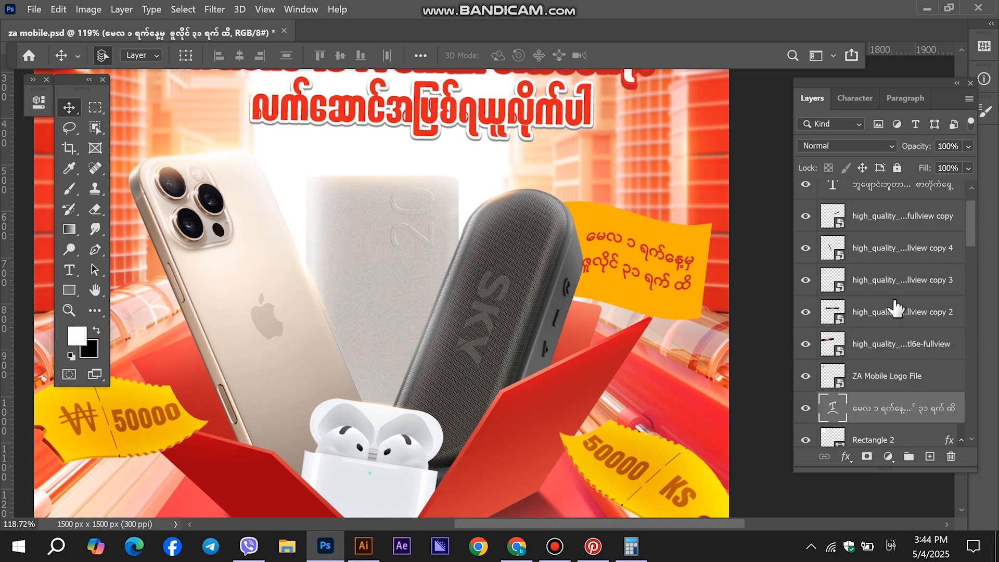
scroll(896, 309, down, 5)
scroll(892, 327, down, 1)
drag(884, 299, 883, 218)
scroll(864, 237, down, 2)
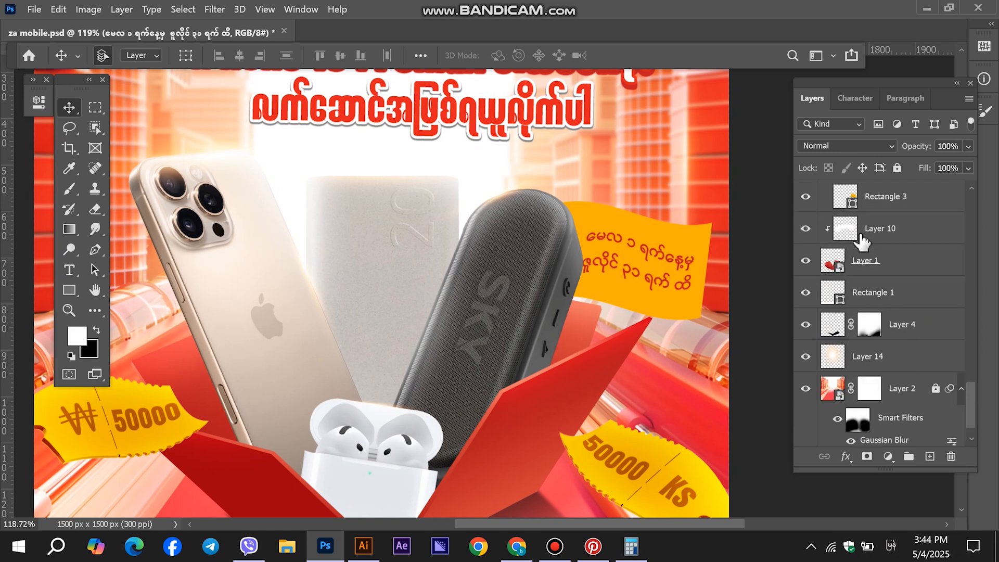
scroll(896, 300, down, 1)
scroll(872, 338, up, 7)
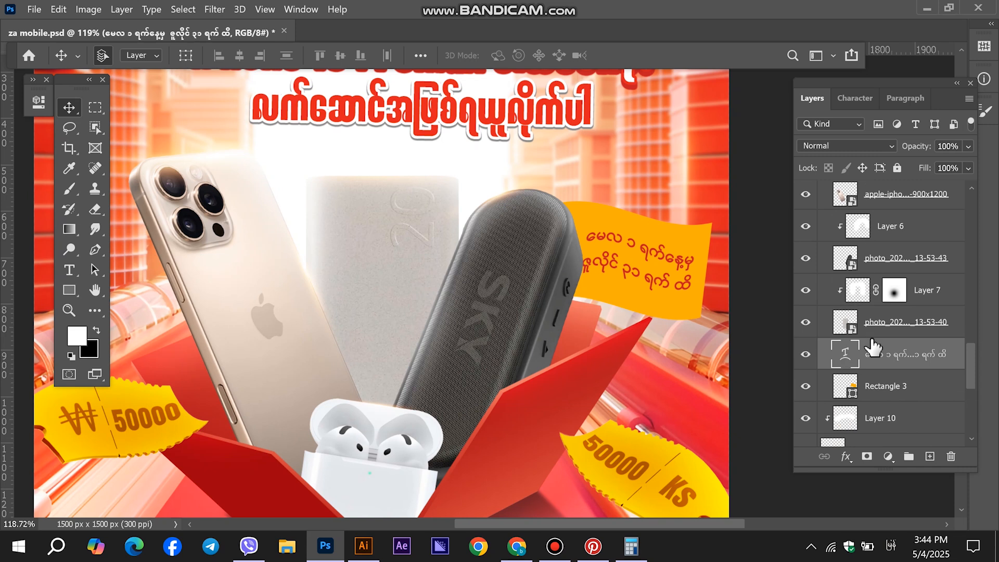
Step: Stretch the date text's width to about 102.5% on the yellow flag
scroll(874, 330, down, 1)
scroll(774, 279, down, 1)
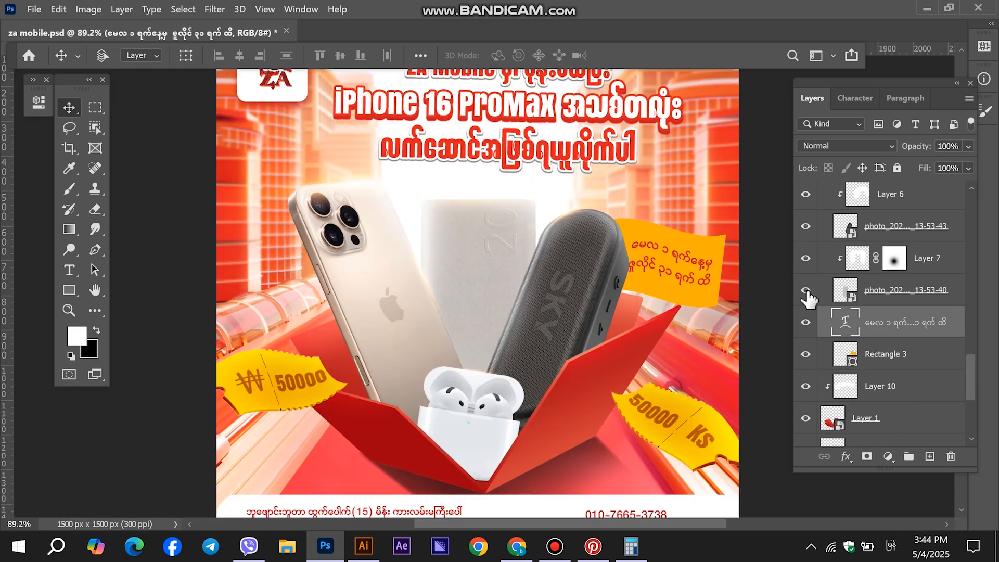
key(ctrl+t)
drag(618, 261, 615, 261)
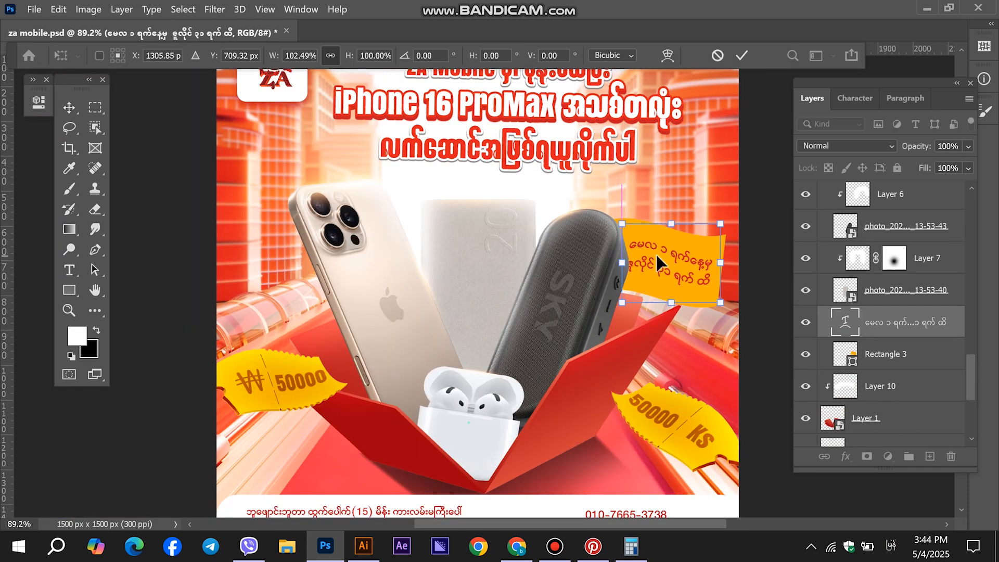
key(Return)
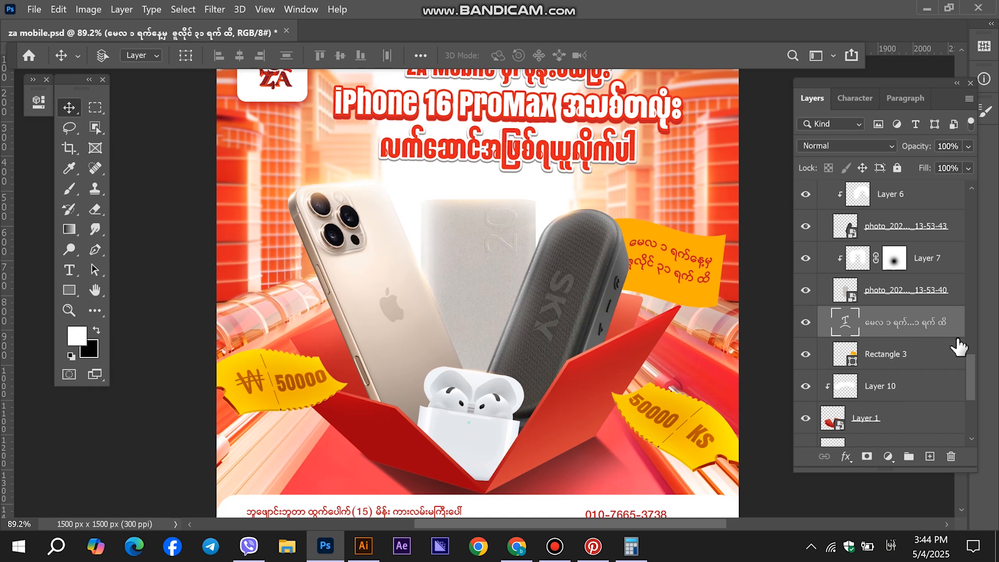
Step: Select the date text and Rectangle 3 together and nudge them slightly to the right
ctrl+click(922, 354)
key(Right)
key(Right)
key(Right)
key(Right)
key(Right)
key(Right)
key(Right)
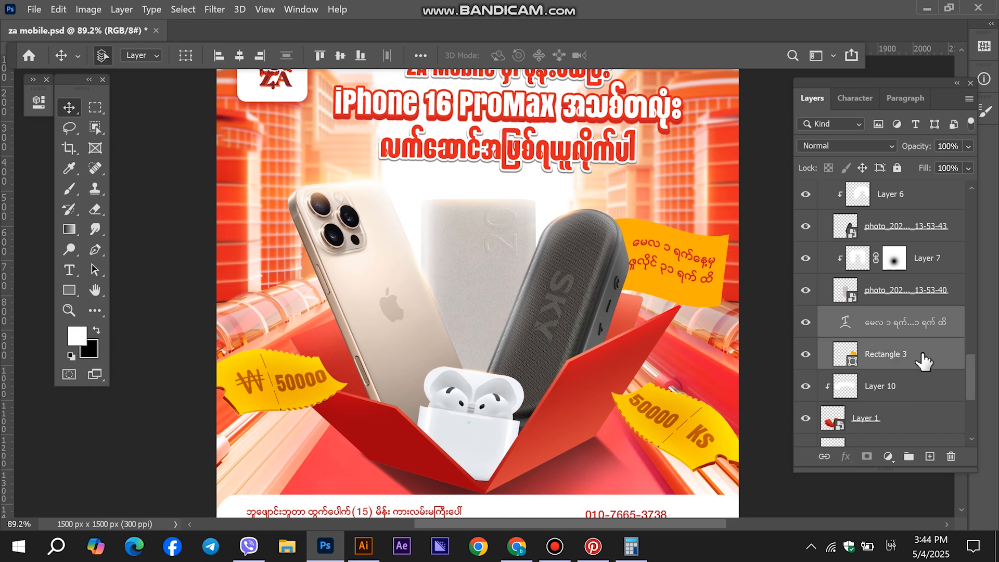
Step: Transform Rectangle 3 alone to raise the yellow flag's lower edge slightly
click(909, 356)
key(ctrl+t)
drag(666, 306, 666, 301)
key(Return)
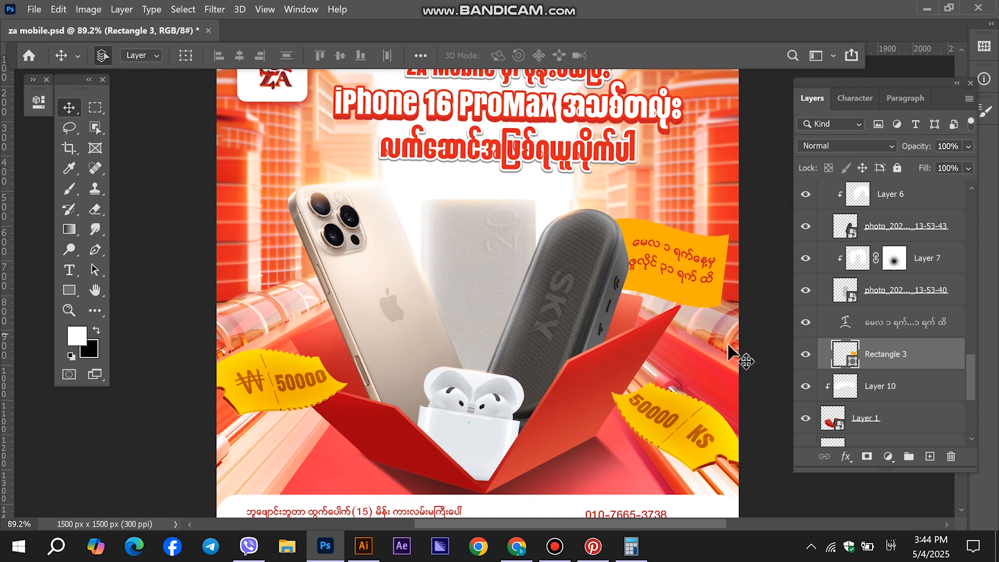
Step: Select the date text and Rectangle 3 layers and link them
click(891, 328)
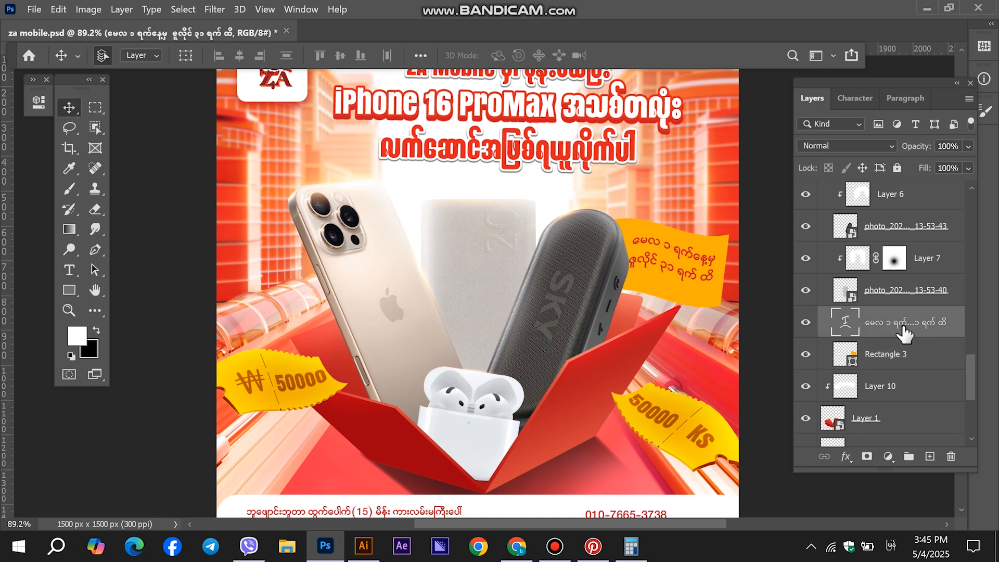
scroll(648, 279, down, 3)
drag(636, 301, 612, 293)
click(931, 324)
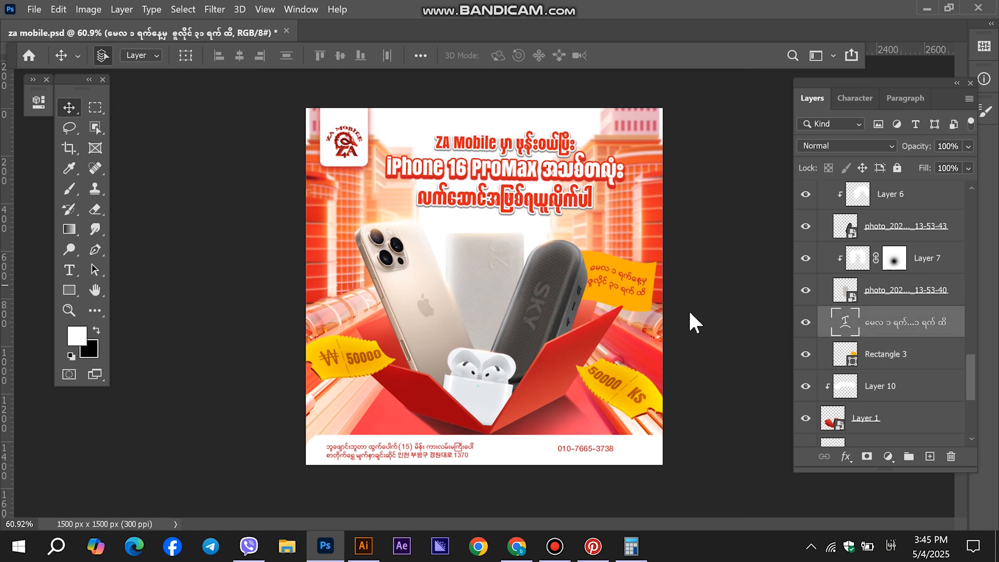
shift+click(915, 349)
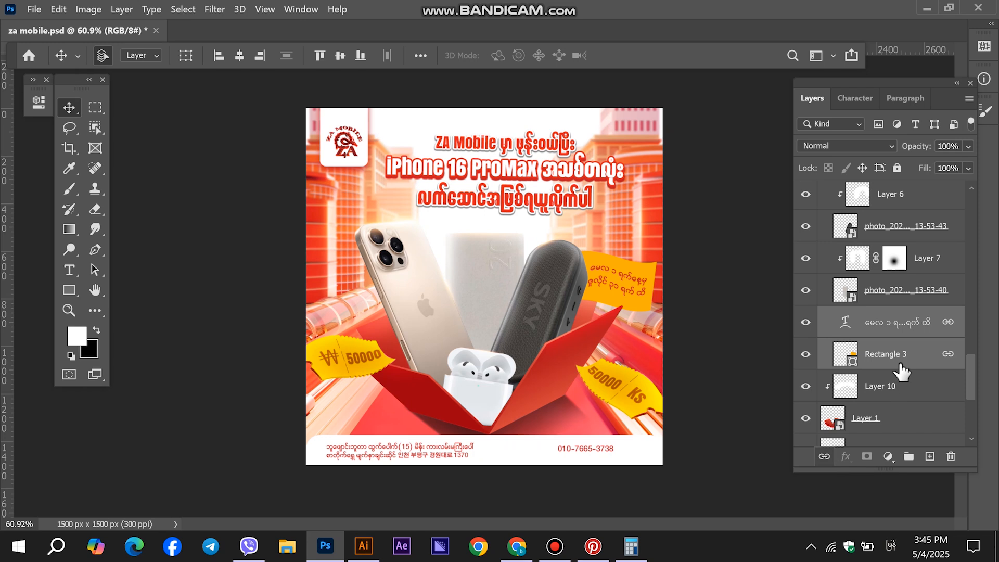
Step: Add a new layer clipped to Rectangle 3 and brush a soft white highlight along the yellow flag's upper edge
click(898, 359)
click(930, 457)
key(ctrl+alt+g)
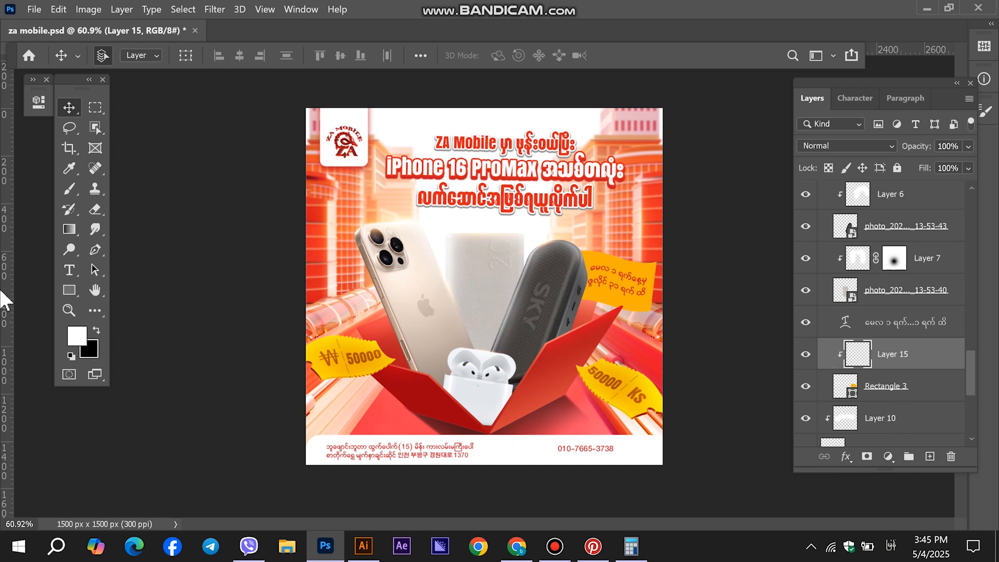
click(69, 188)
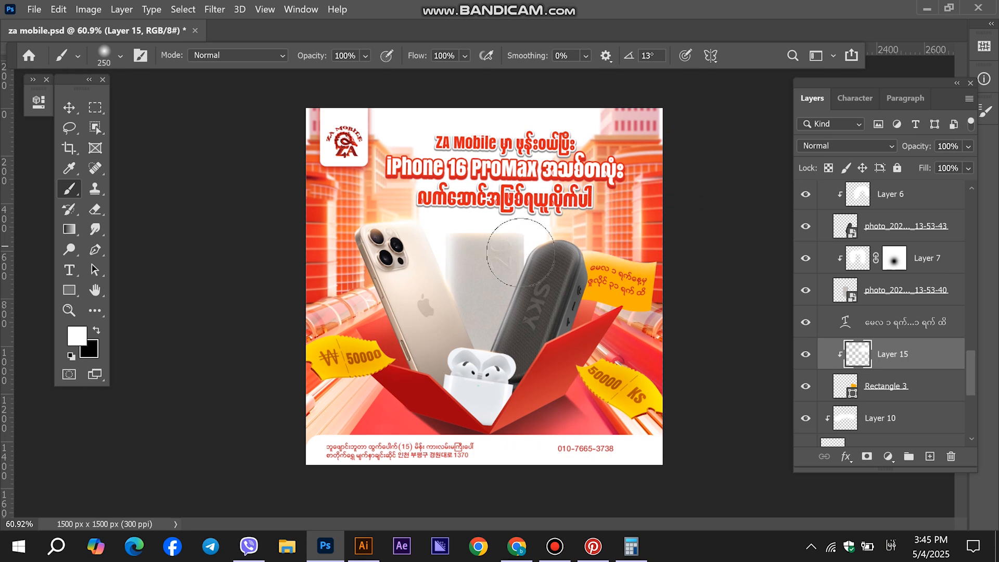
Step: Set the highlight layer to Overlay at 73% opacity and stretch its height to about 101.7%
click(892, 146)
click(877, 330)
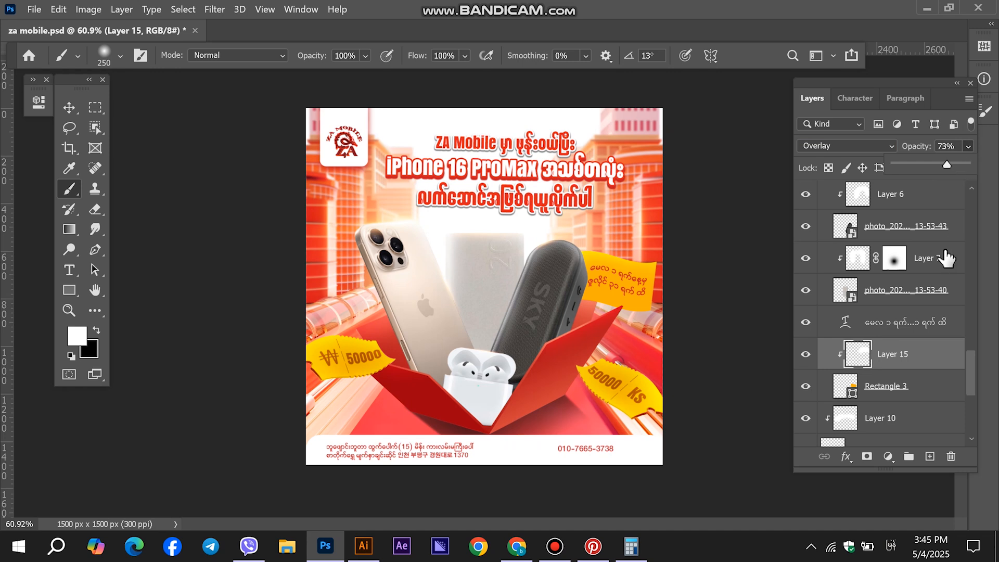
key(ctrl+t)
drag(562, 303, 561, 306)
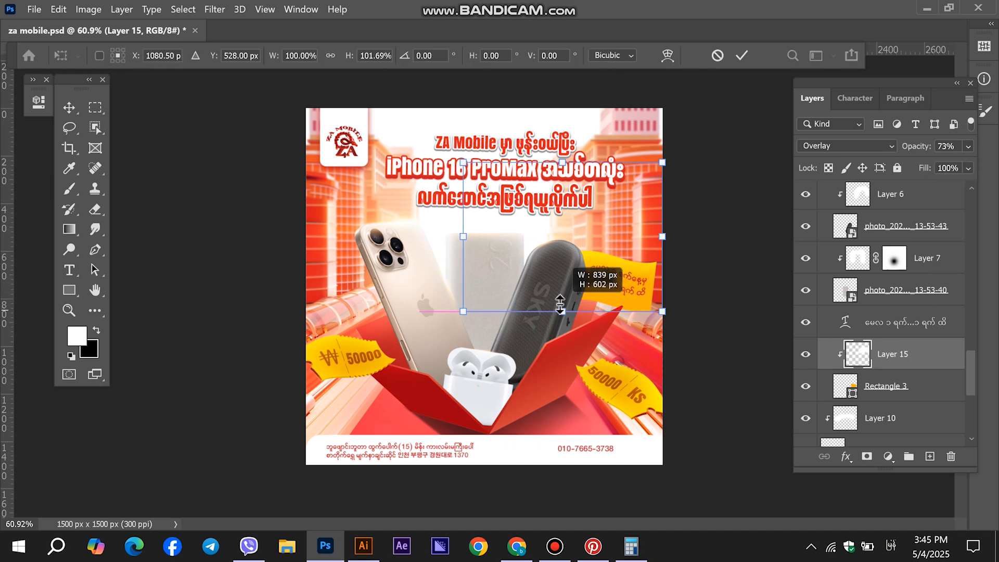
key(Return)
key(b)
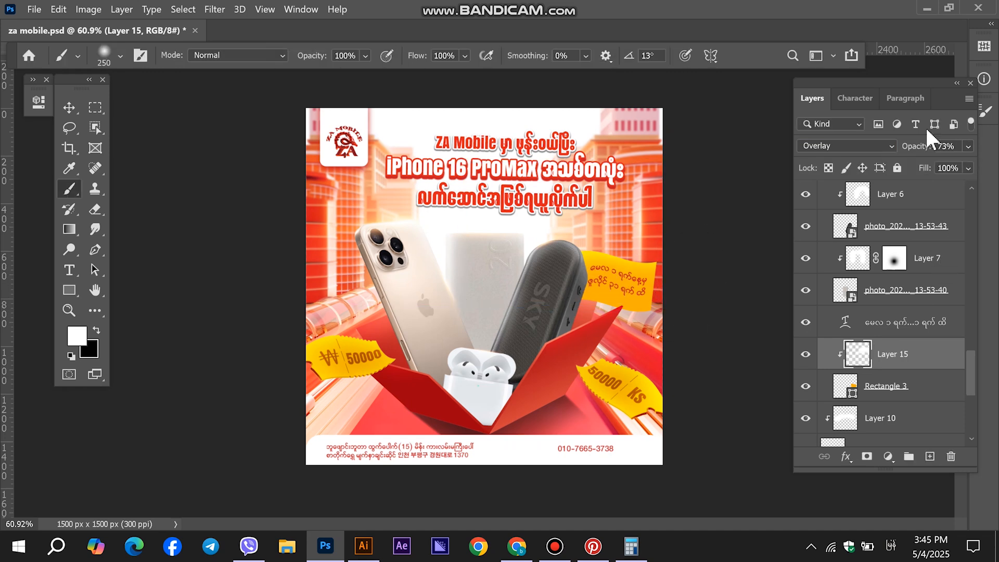
Step: Keep the highlight layer in Overlay mode and set its opacity to 61%
click(891, 145)
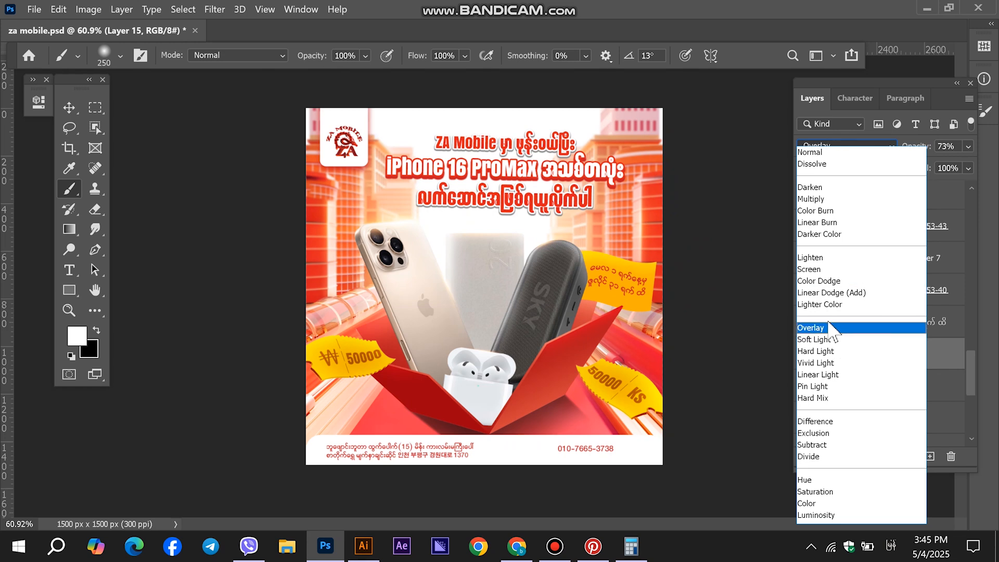
click(870, 327)
click(968, 147)
click(686, 238)
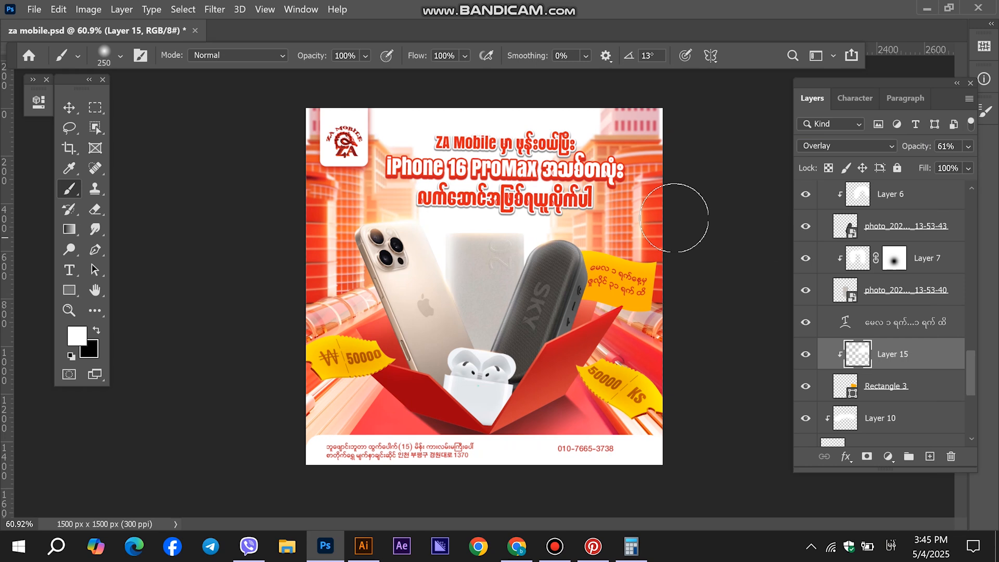
Step: Add another clipped layer directly above Rectangle 3, beneath the white highlight layer
click(69, 107)
scroll(573, 330, down, 3)
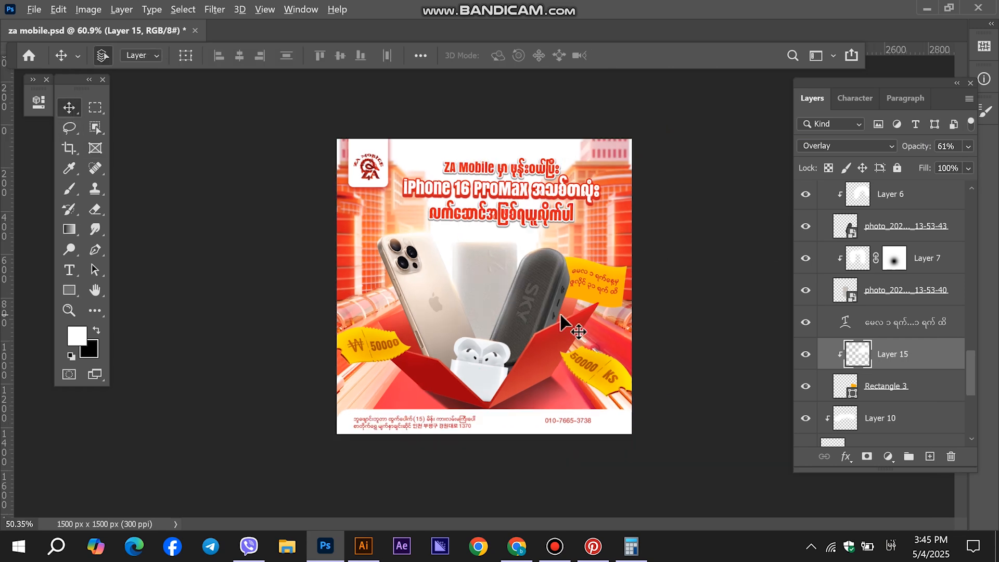
scroll(669, 357, up, 5)
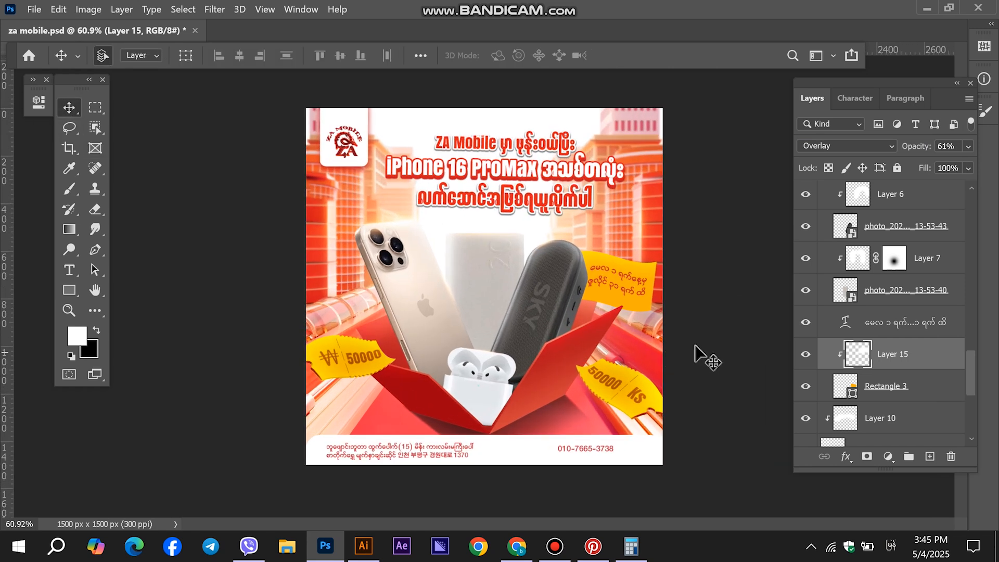
scroll(703, 354, up, 2)
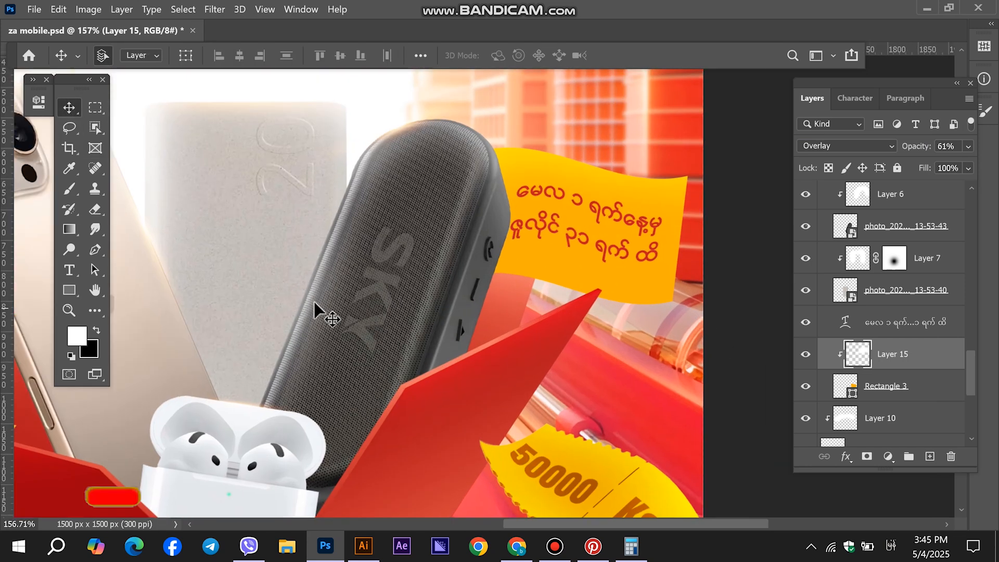
click(885, 388)
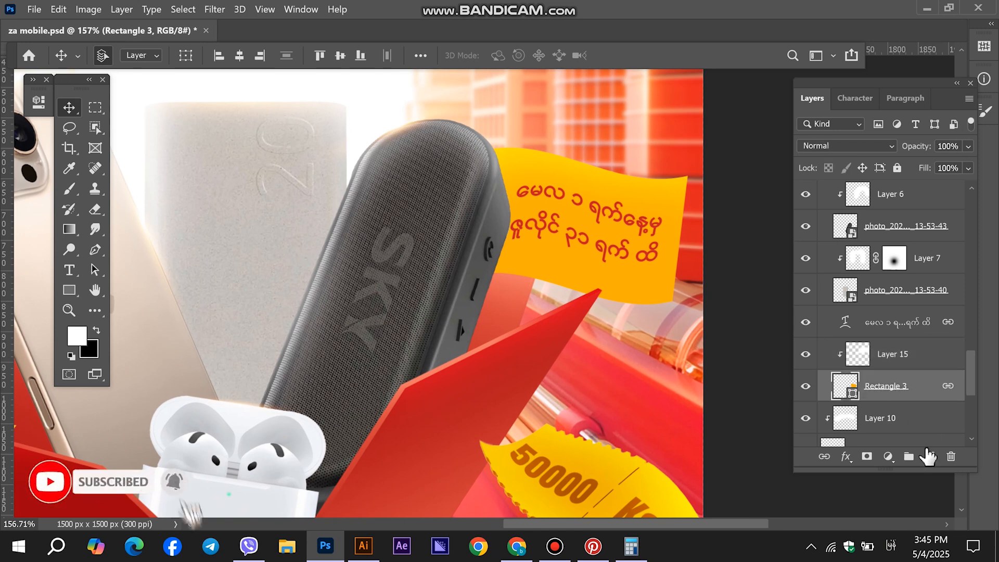
click(930, 456)
Step: Sample the flag's orange-yellow, choose a slightly darker orange and brush soft shading along the flag's lower edge
click(70, 188)
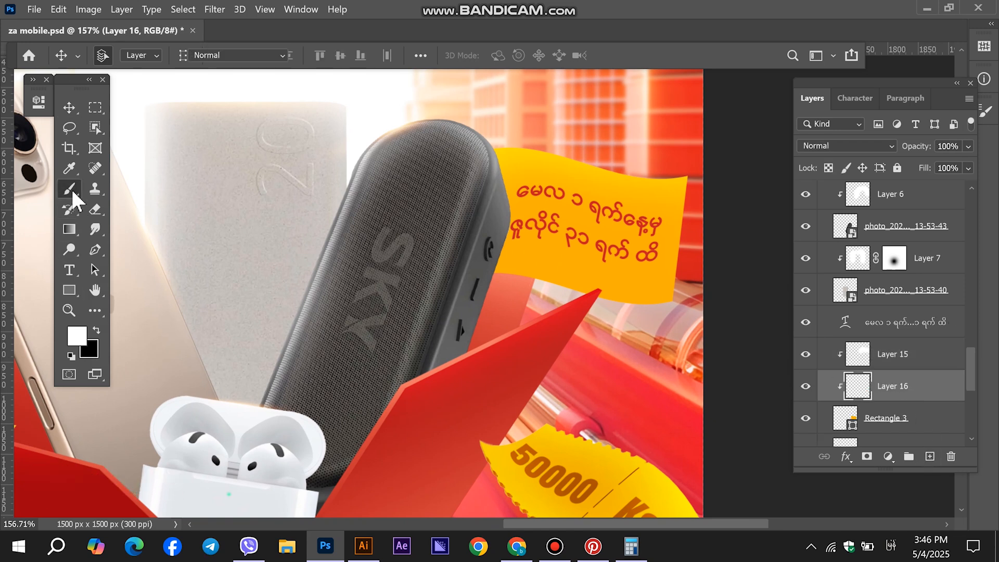
alt+click(583, 272)
click(77, 336)
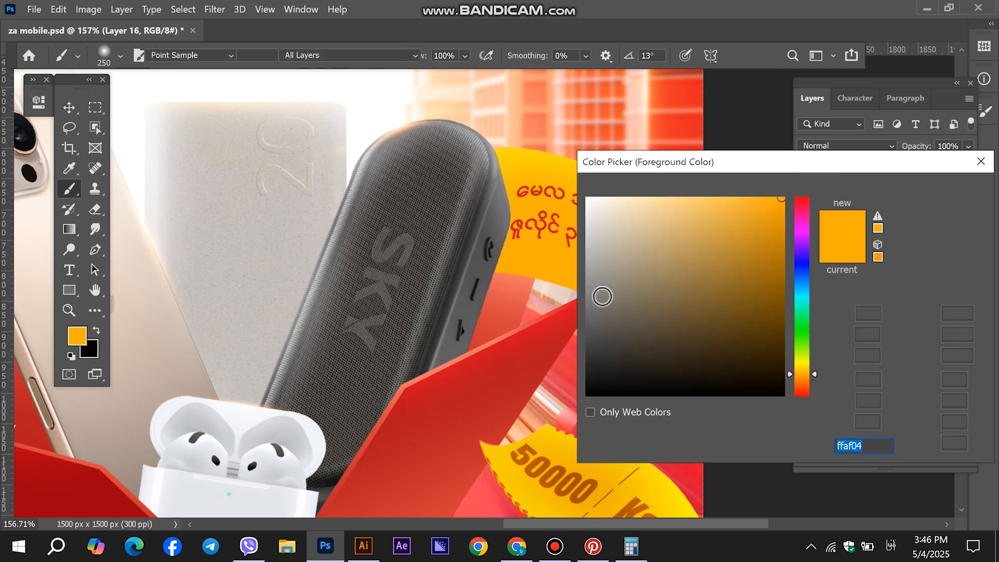
click(922, 200)
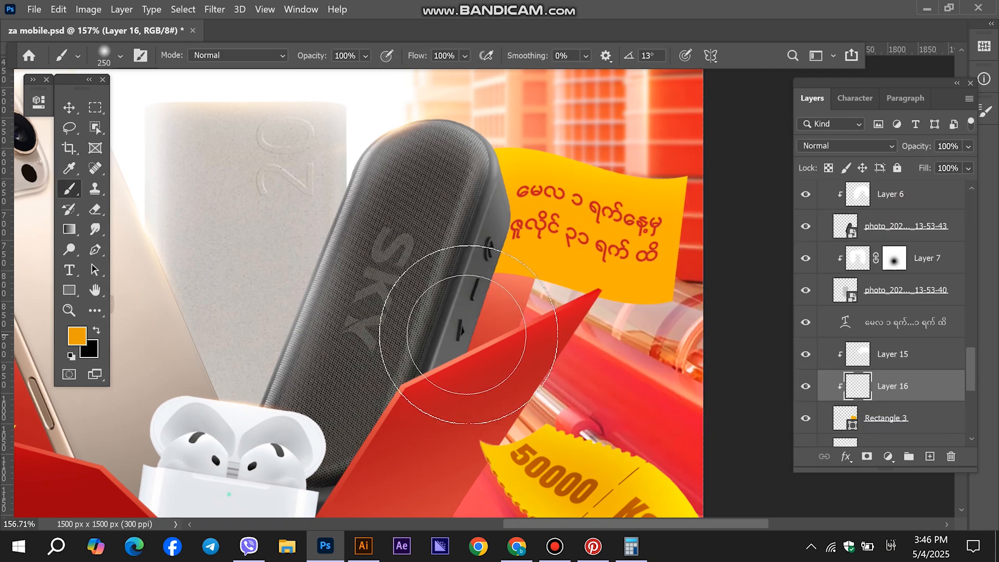
drag(549, 329, 649, 323)
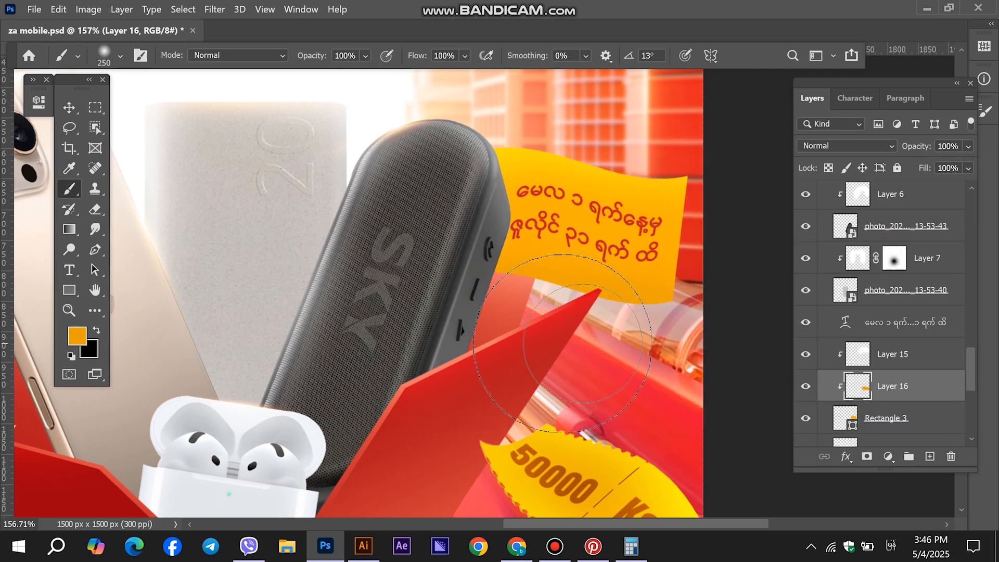
Step: Set the orange shading layer's blend mode to Multiply
click(70, 107)
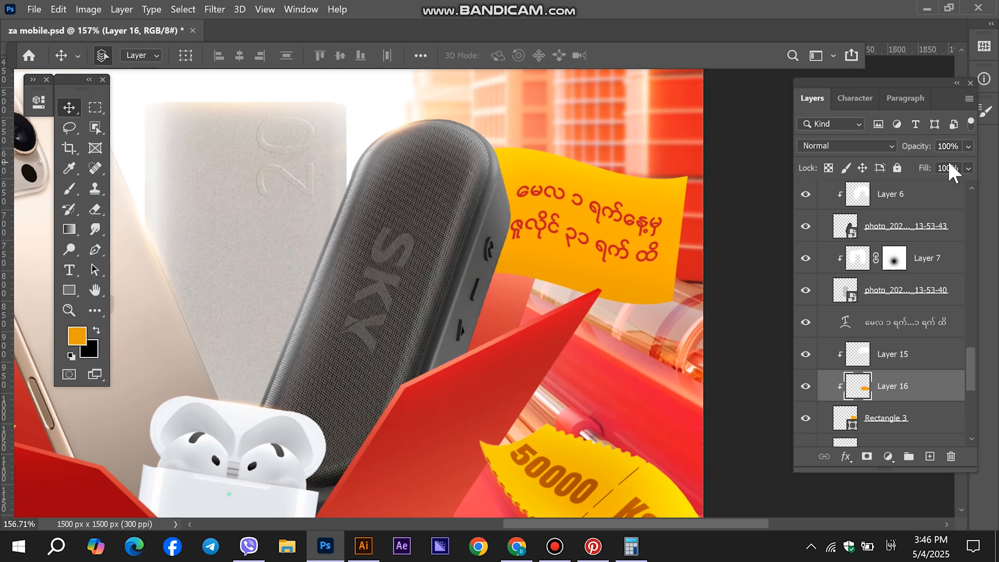
click(846, 147)
click(831, 201)
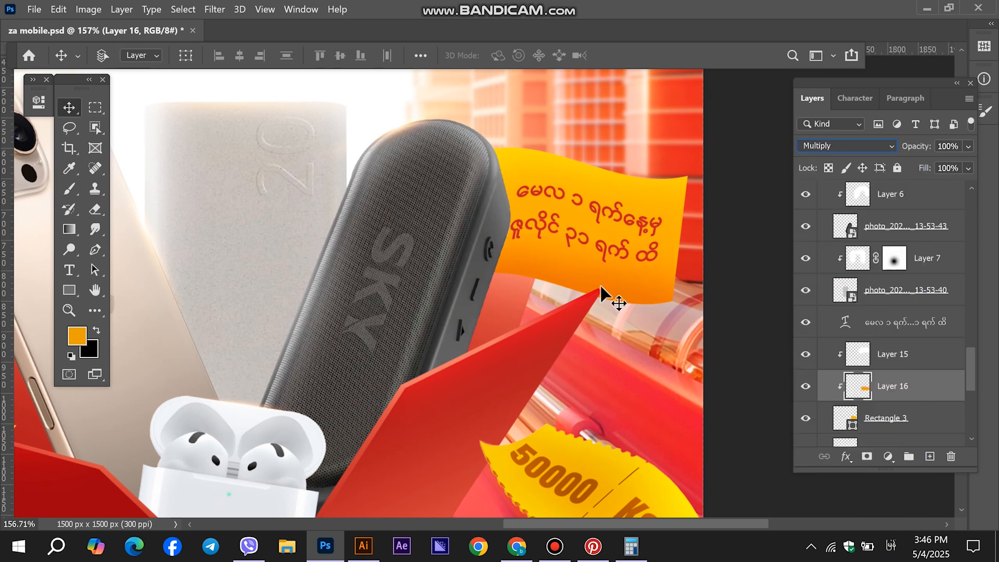
Step: Stretch the orange shading layer's height to about 115.7% and set its opacity to 59%
key(ctrl+t)
drag(494, 477, 490, 517)
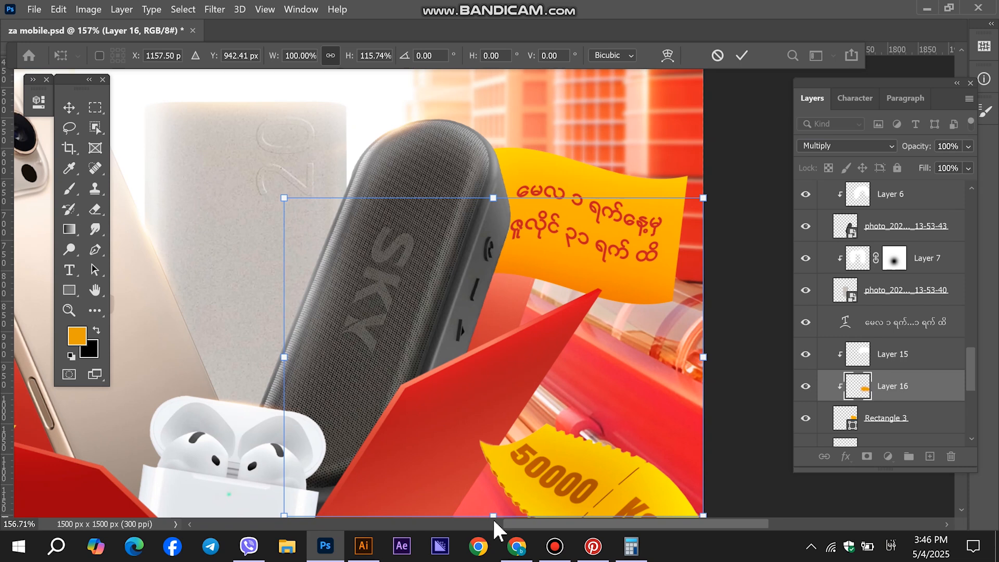
key(Return)
click(932, 163)
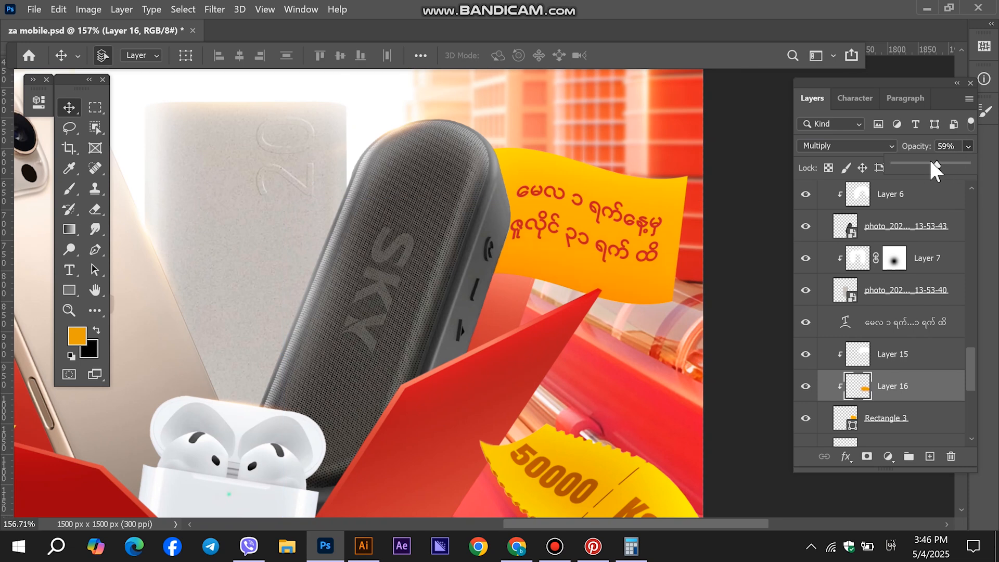
click(169, 125)
Step: Select Rectangle 3 with its shading and highlight layers and convert them into one smart object
ctrl+click(909, 419)
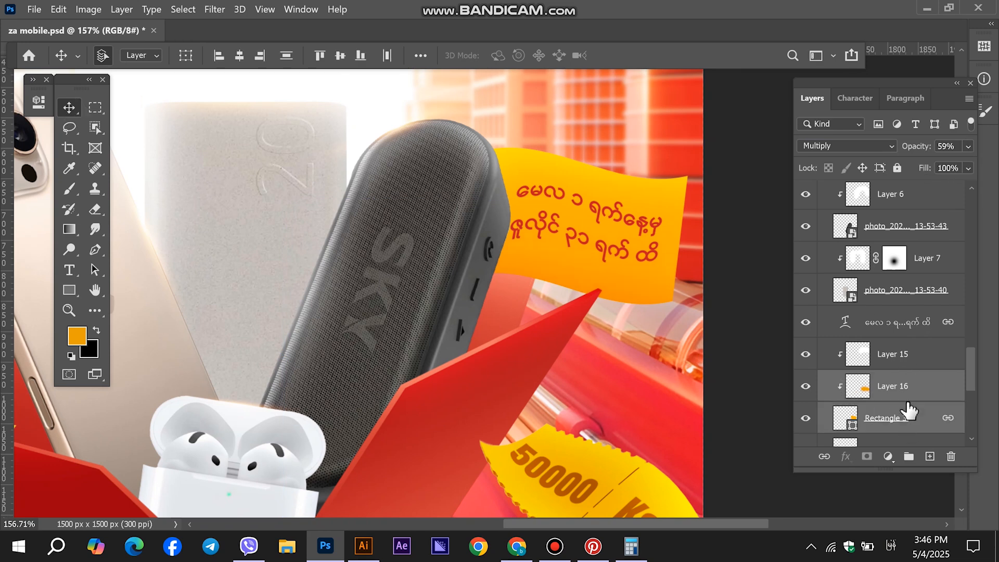
ctrl+click(927, 362)
right_click(930, 367)
click(821, 321)
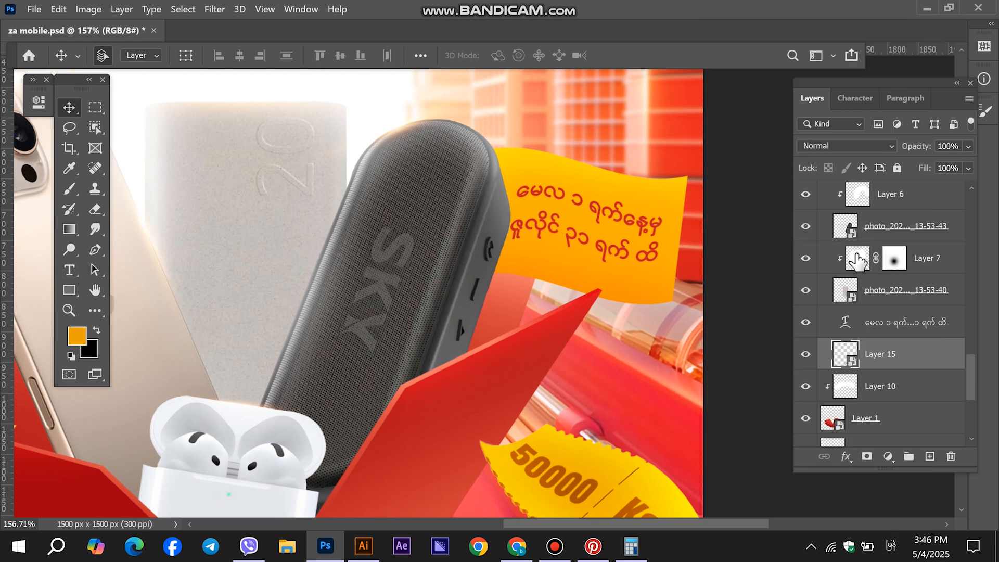
Step: Link the date text with the flag smart object and scale both to about 90.9%, placed slightly higher beside the speaker
scroll(696, 319, down, 3)
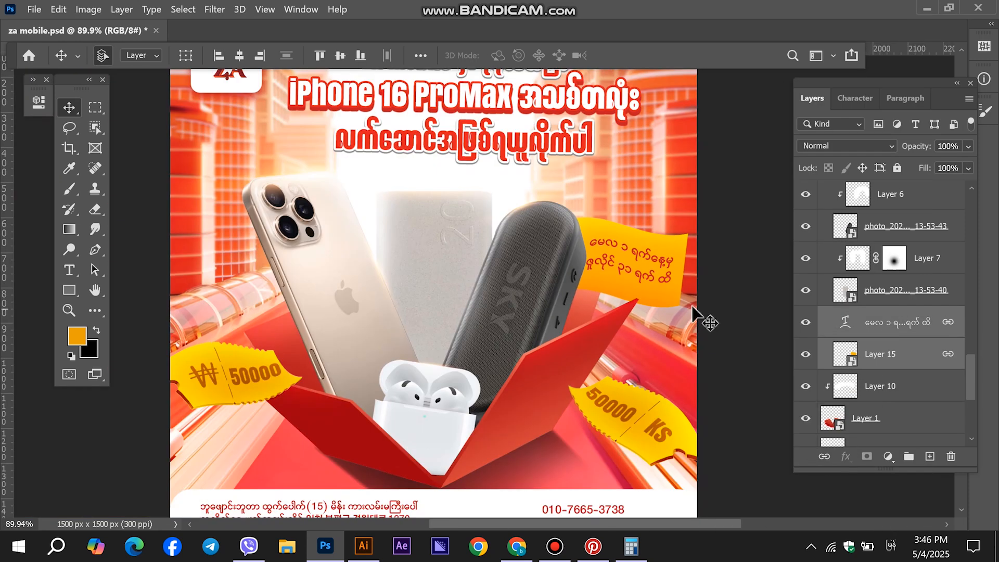
scroll(676, 239, down, 3)
key(ctrl+t)
mouse_move(614, 281)
mouse_down()
mouse_move(599, 251)
mouse_move(616, 231)
mouse_move(590, 253)
mouse_move(605, 264)
mouse_up()
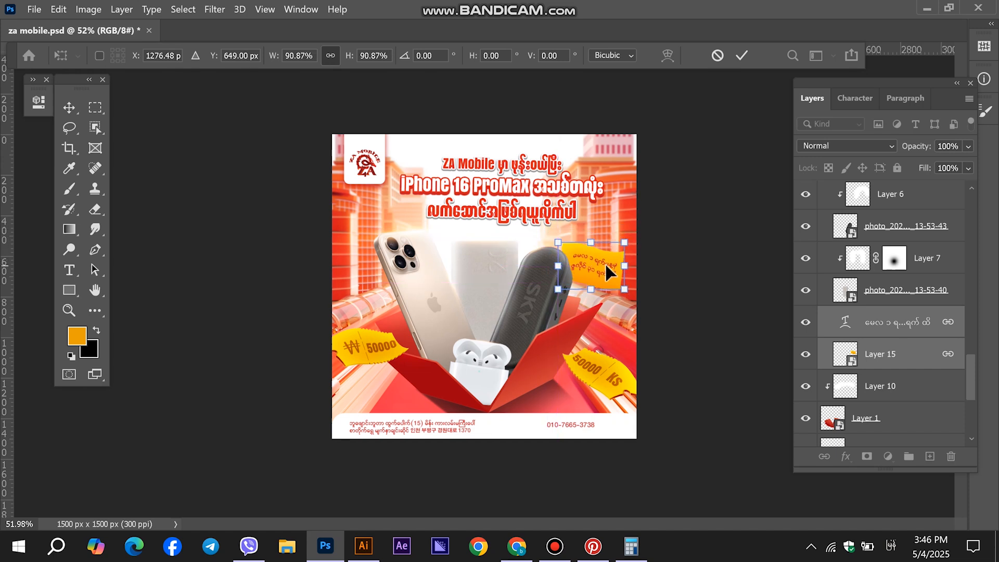
key(Return)
Step: Rotate the flag and its date text slightly counterclockwise
scroll(605, 263, up, 5)
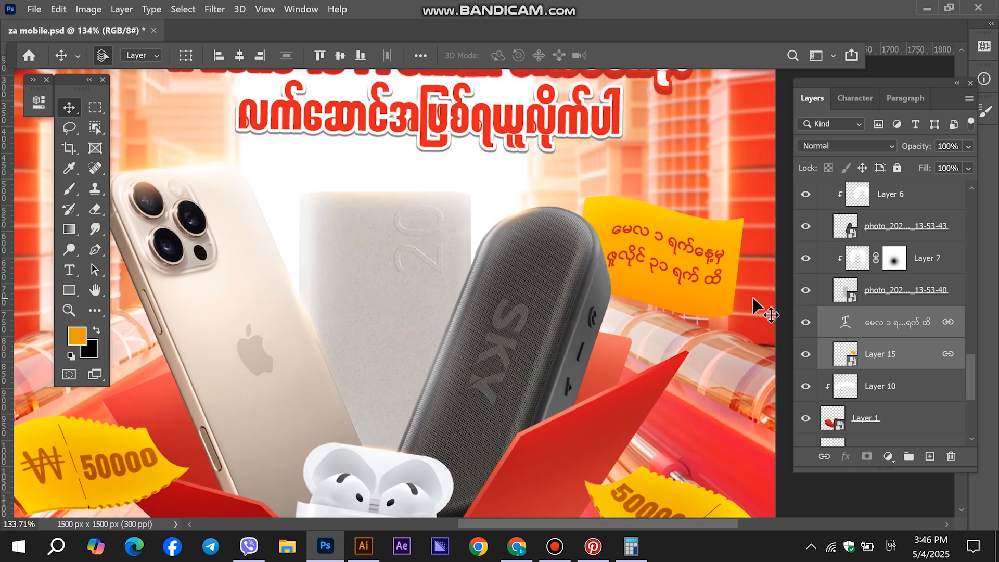
key(ctrl+t)
drag(745, 196, 774, 188)
key(ctrl+z)
key(Return)
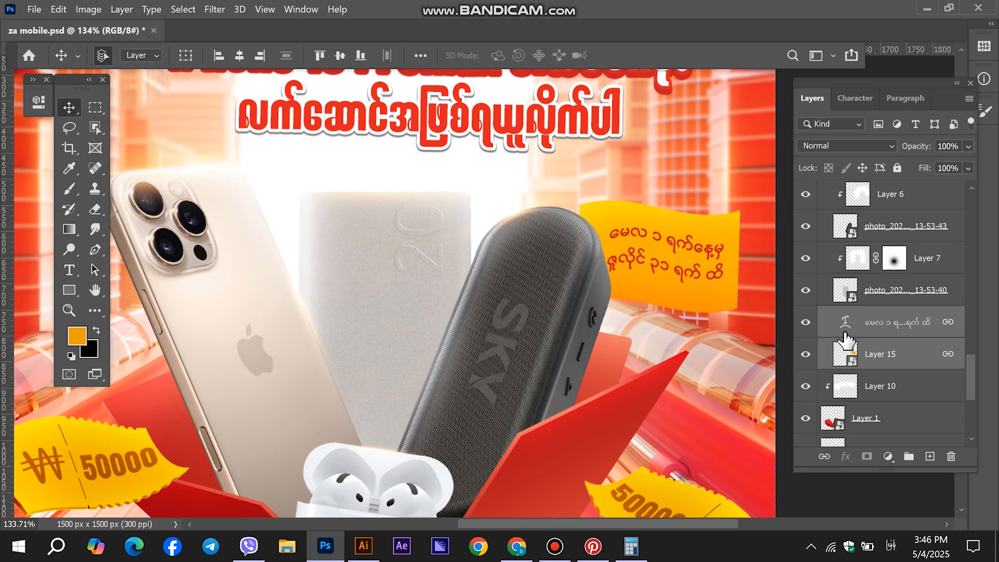
Step: On a new layer above Layer 10, draw a thin vertical rectangle about 3 px wide and 461 px high
click(880, 386)
click(930, 457)
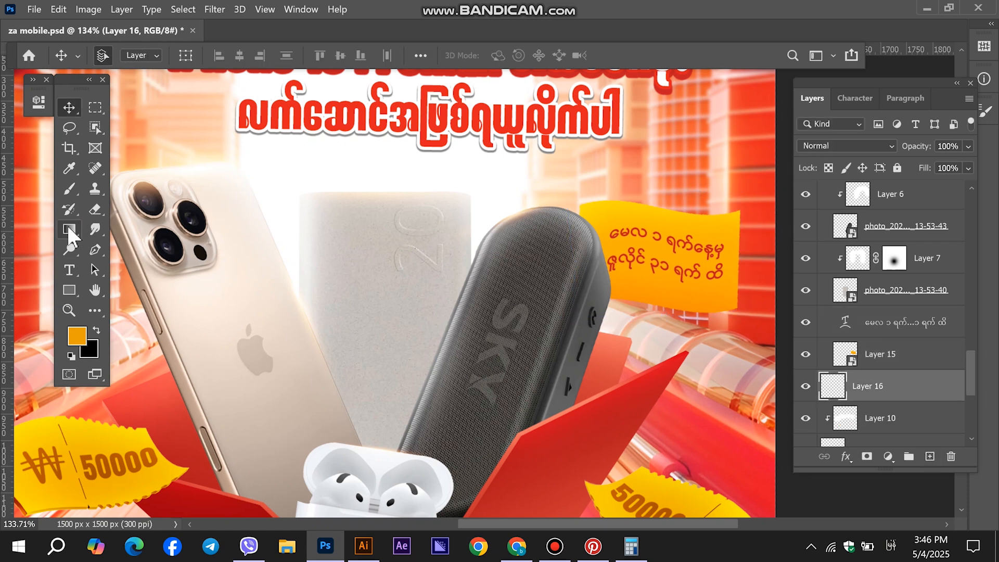
click(69, 290)
drag(511, 130, 514, 369)
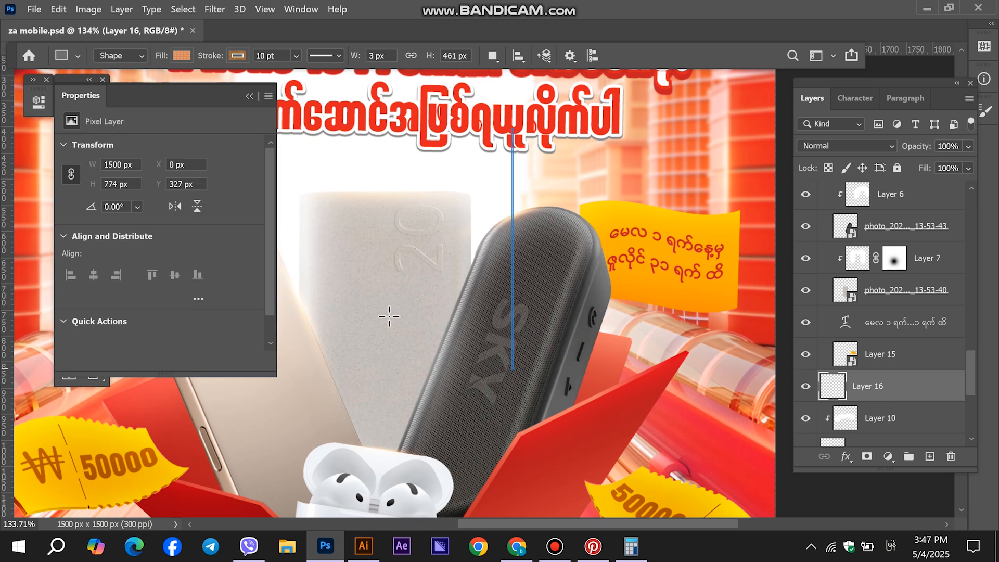
Step: Remove the thin rectangle's stroke and fill it with the most recently used orange
click(99, 195)
click(80, 223)
click(73, 196)
click(108, 224)
click(73, 277)
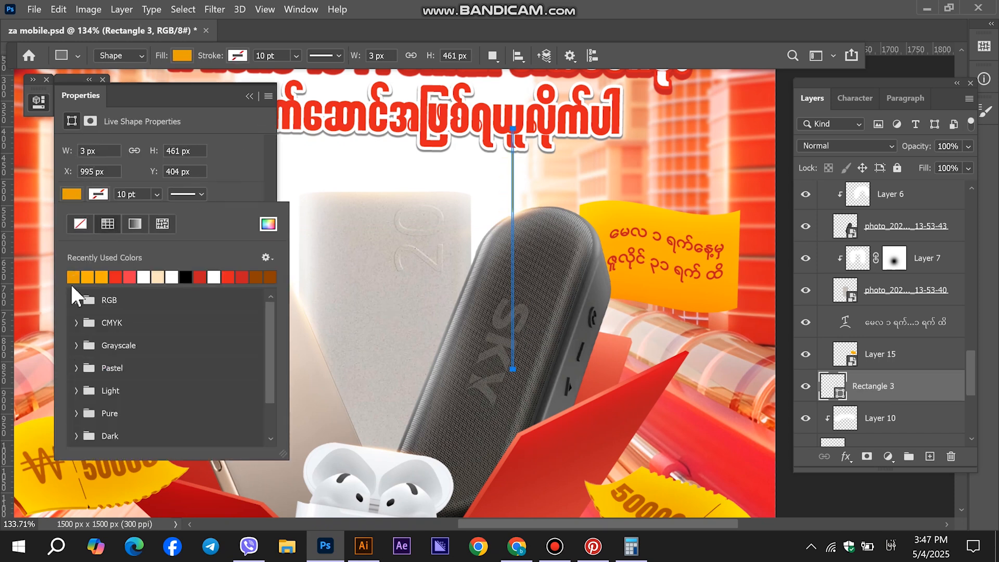
click(250, 96)
click(69, 107)
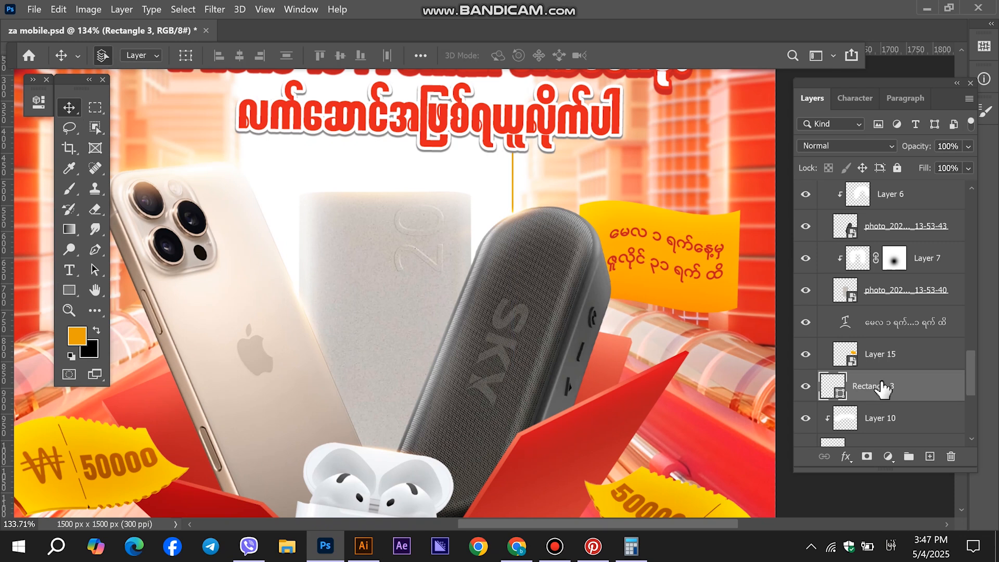
Step: Widen the thin rectangle to 183.33% and place it as a pole at the flag's left edge, layered above the flag
key(ctrl+t)
drag(514, 249, 517, 249)
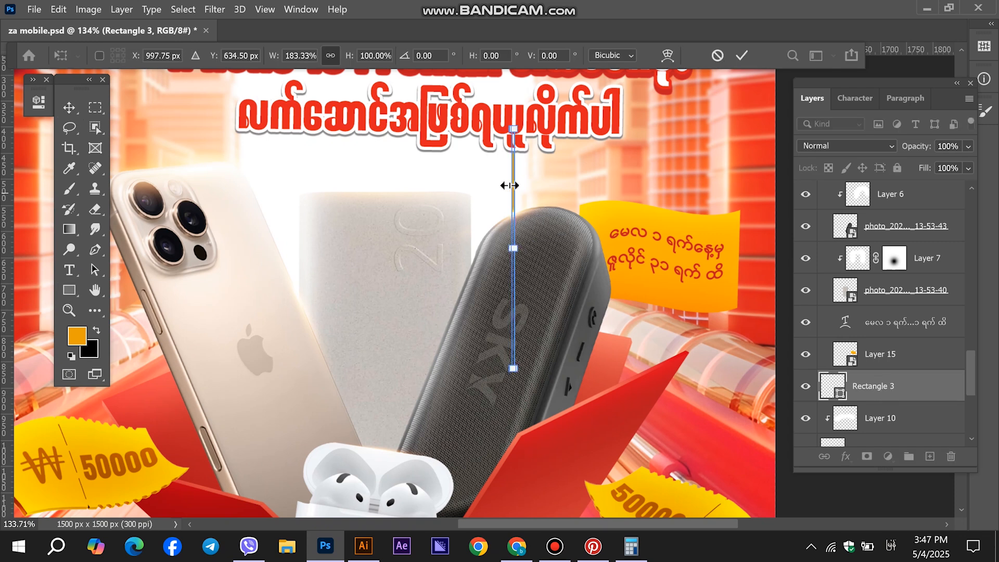
scroll(517, 187, up, 2)
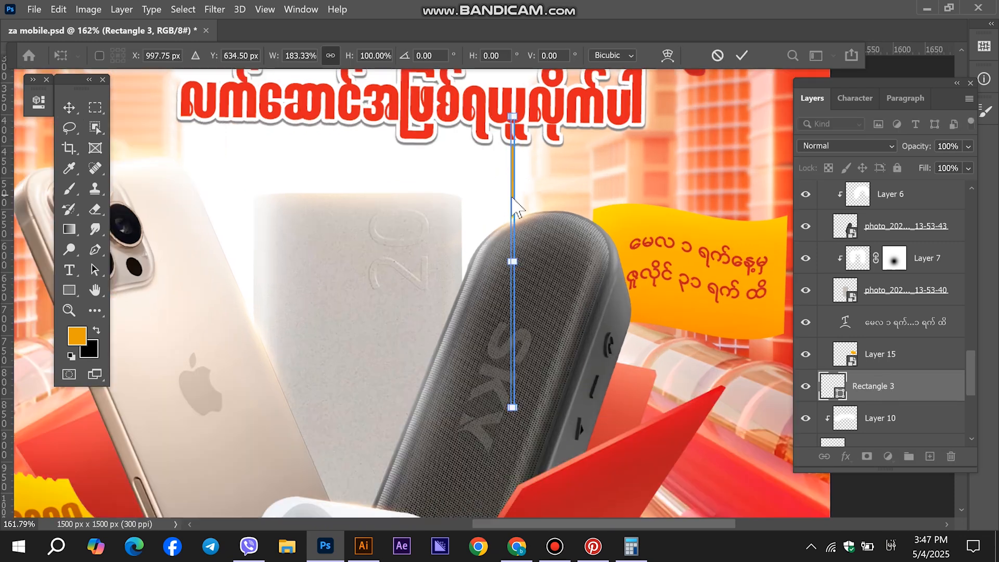
drag(513, 205, 597, 302)
key(Return)
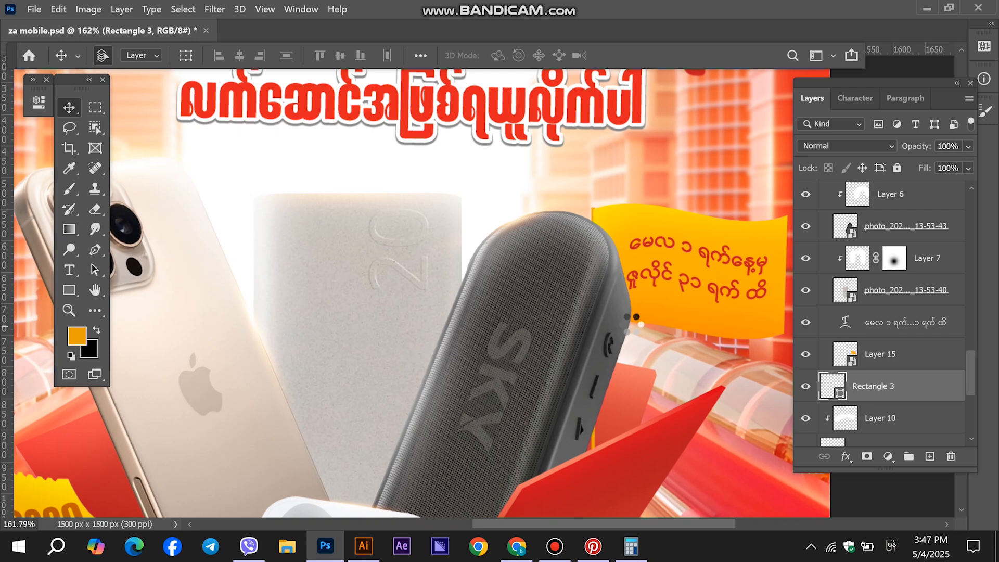
drag(887, 390, 883, 355)
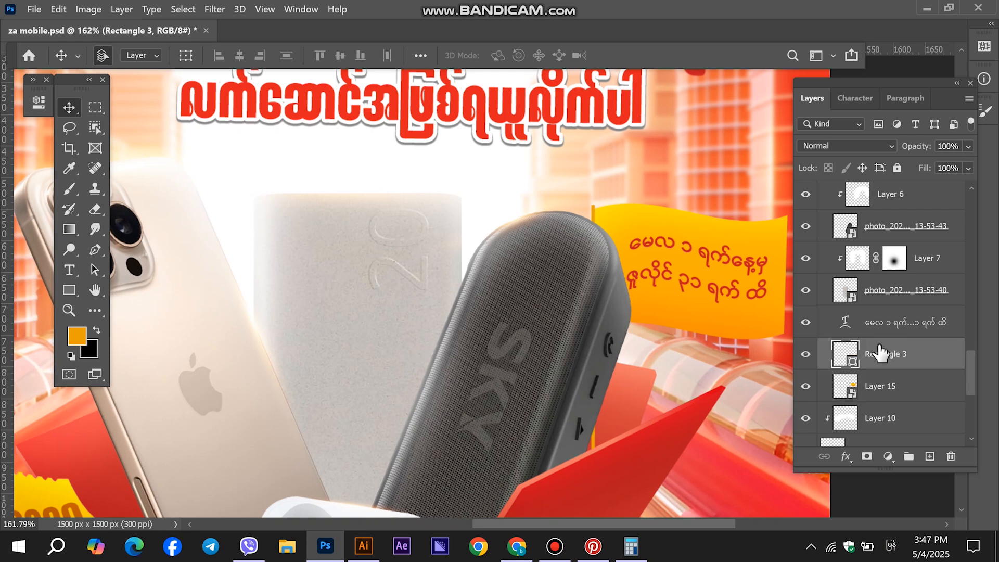
Step: Rotate the orange flagpole 3.66° and enlarge it to 127.67% so it follows the flag's slanted edge
key(ctrl+t)
drag(665, 156, 675, 146)
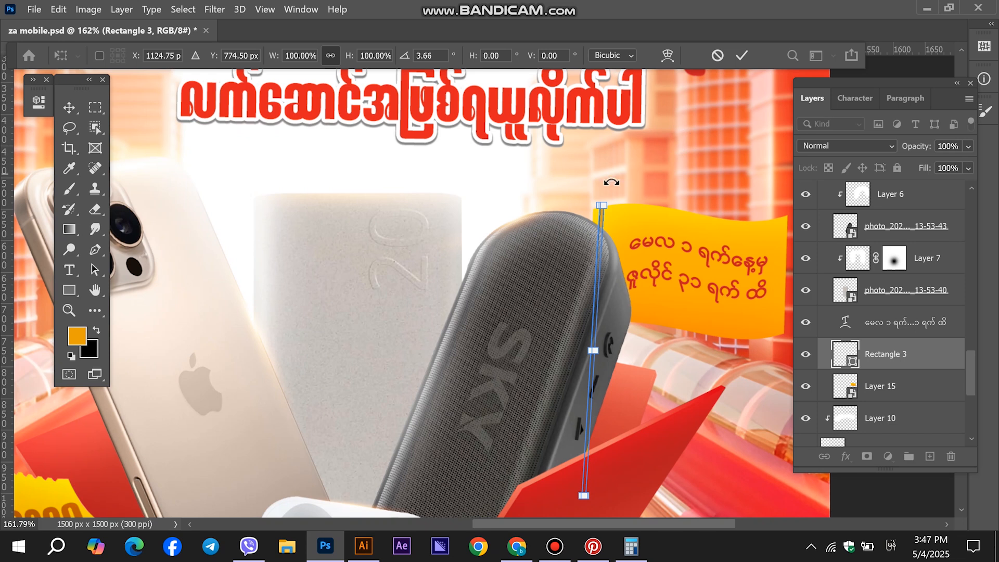
drag(596, 200, 596, 194)
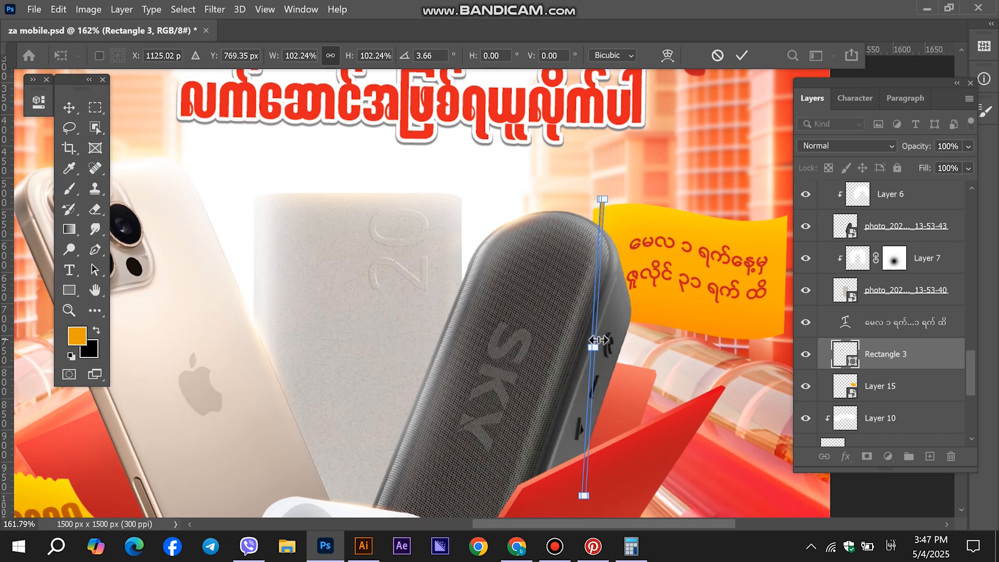
drag(597, 342, 598, 342)
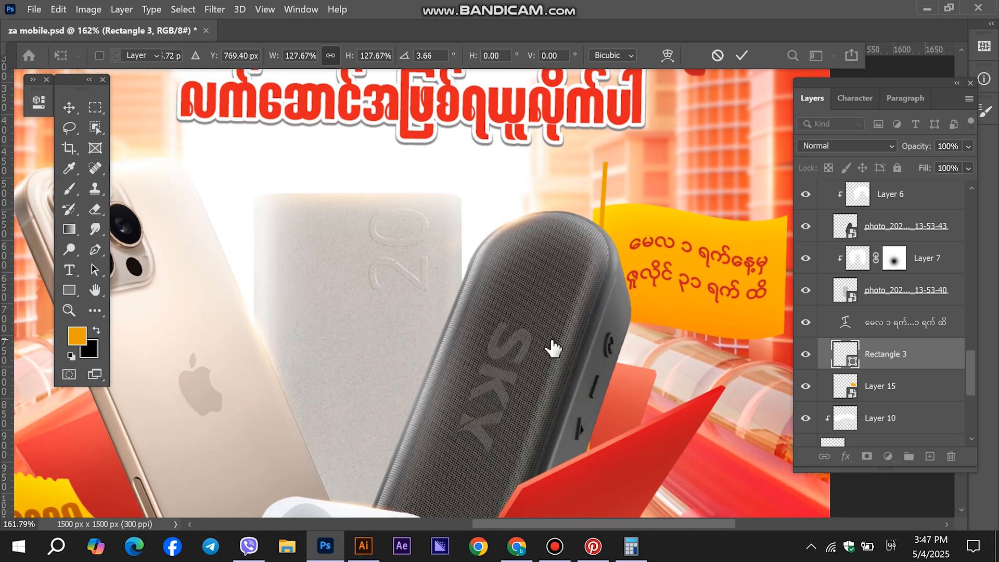
key(Return)
scroll(598, 169, up, 3)
Step: Lower the Rectangle 3 pole along the flag's left edge until only its tip rises above the flag
ctrl+click(608, 150)
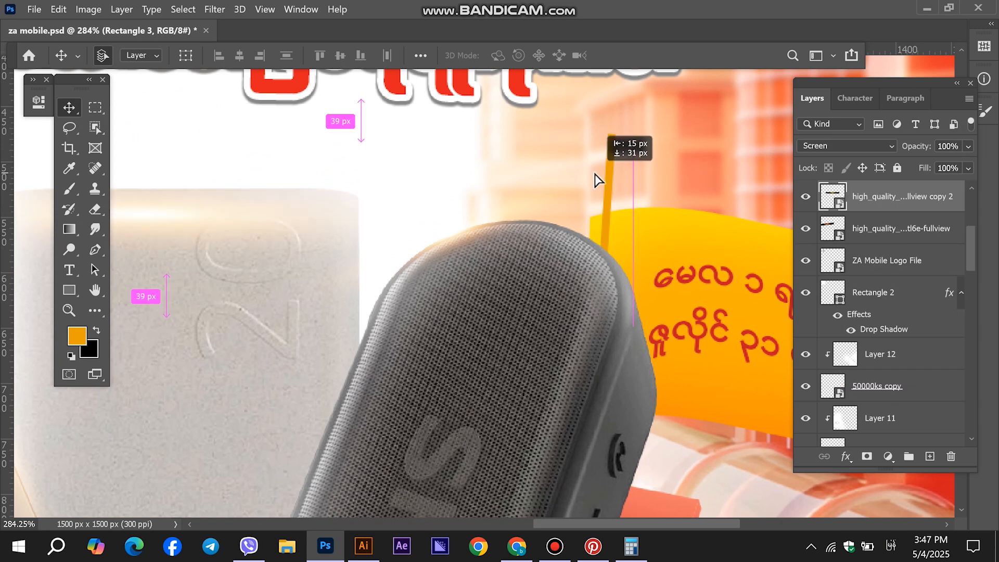
scroll(880, 386, down, 3)
scroll(877, 384, down, 8)
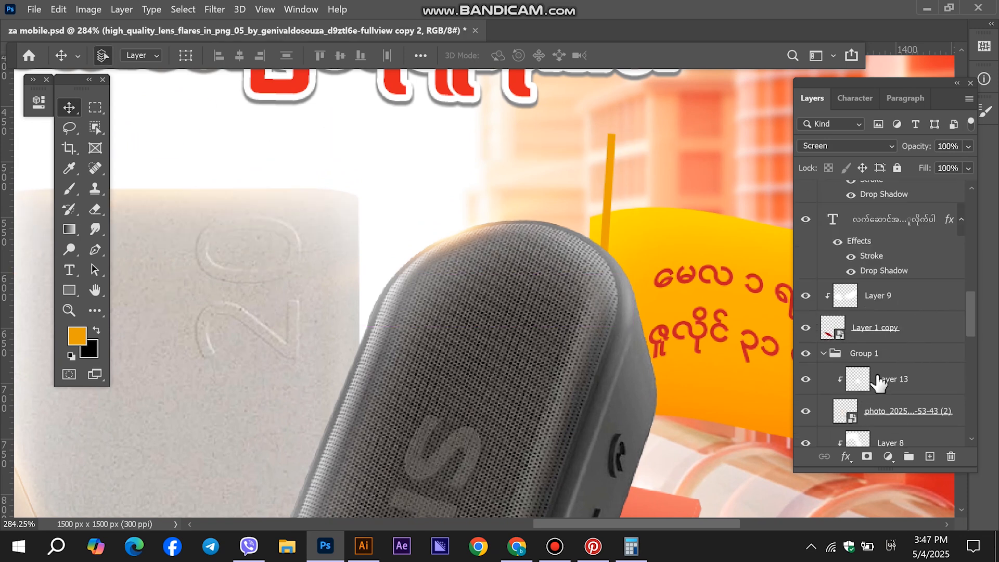
click(710, 400)
scroll(890, 350, down, 3)
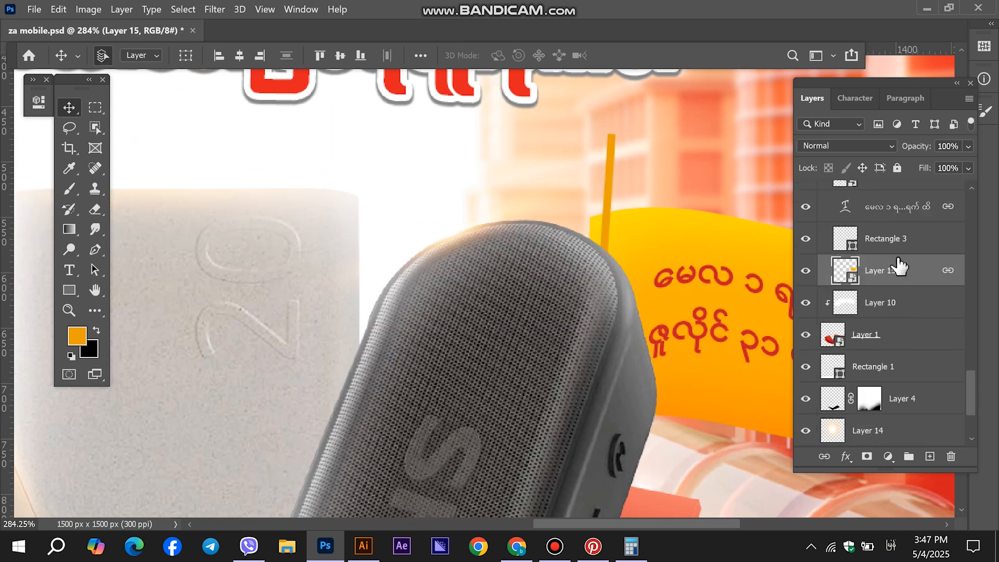
click(894, 240)
key(ctrl+t)
drag(604, 210, 588, 260)
key(Return)
scroll(588, 261, down, 6)
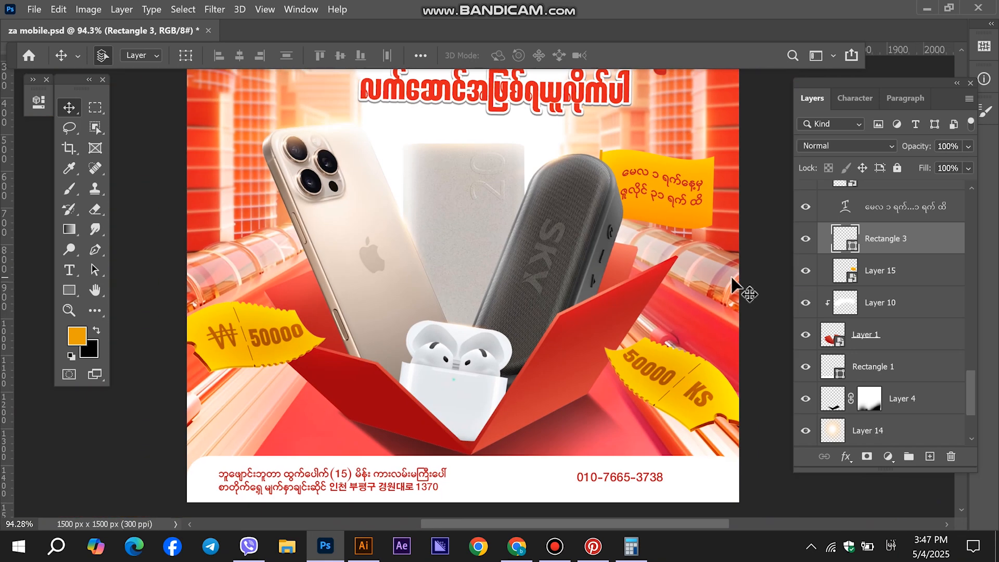
Step: In the Layer 15 smart object, reduce the Layer 16 shading's fill to about 47%, save the contents and return to the poster
scroll(567, 301, down, 2)
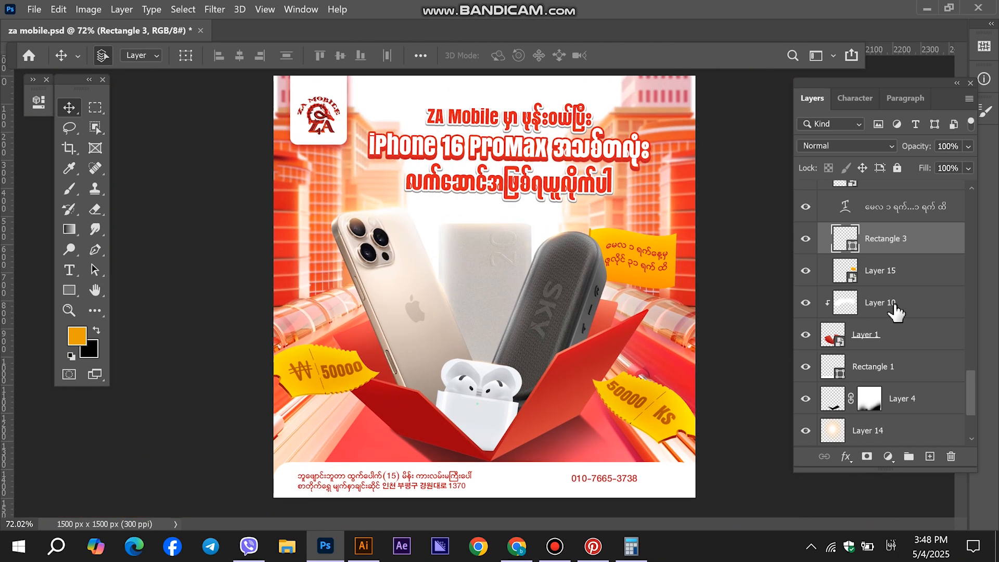
click(903, 276)
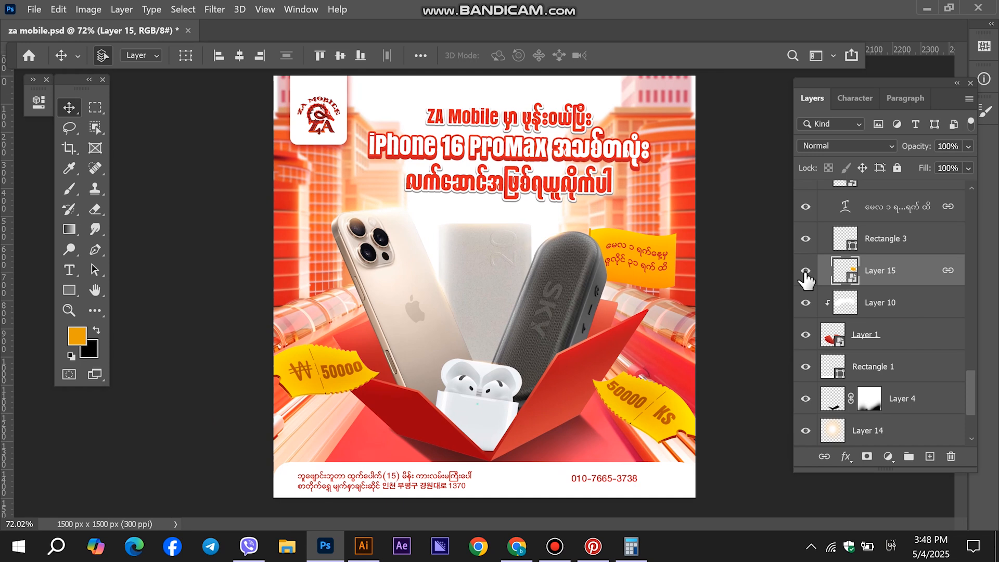
double_click(853, 282)
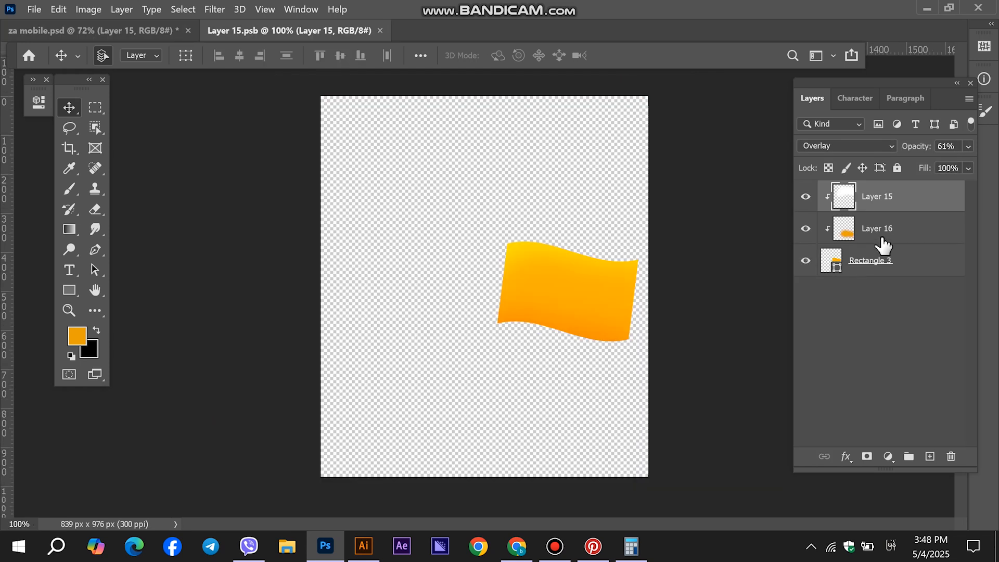
drag(930, 186, 931, 185)
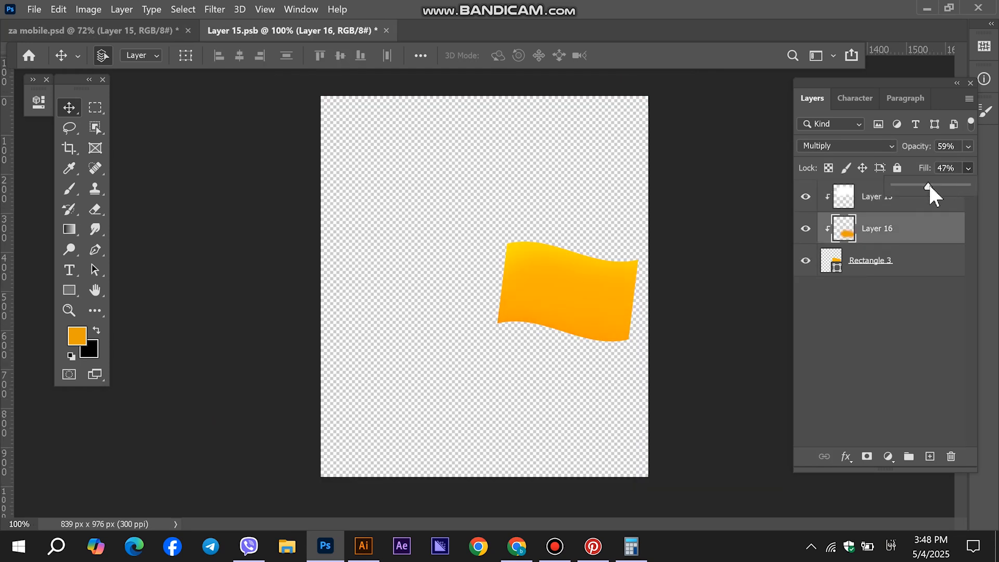
key(ctrl+s)
click(343, 30)
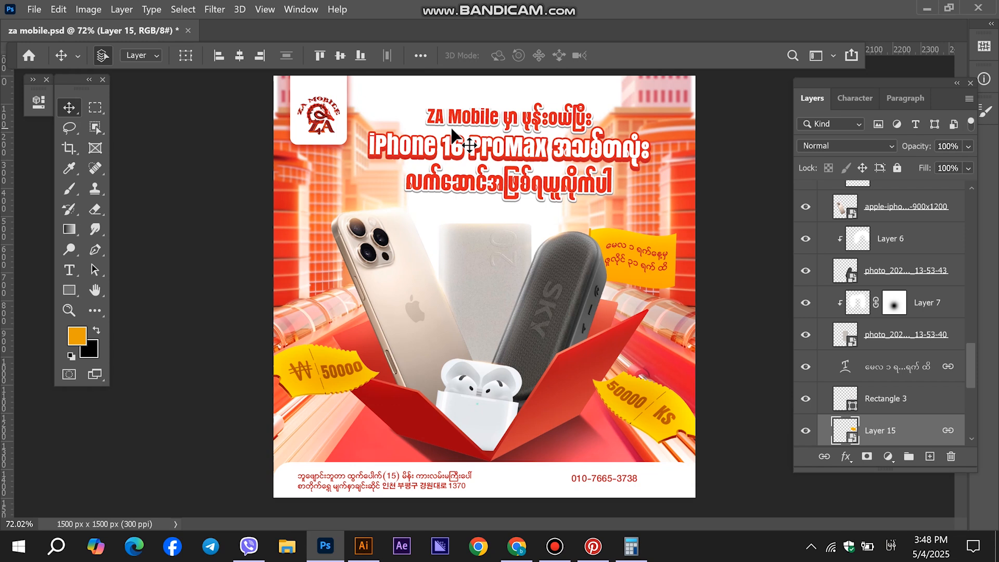
Step: Recolour all of the date text on the flag white (ffffff)
scroll(586, 238, down, 5)
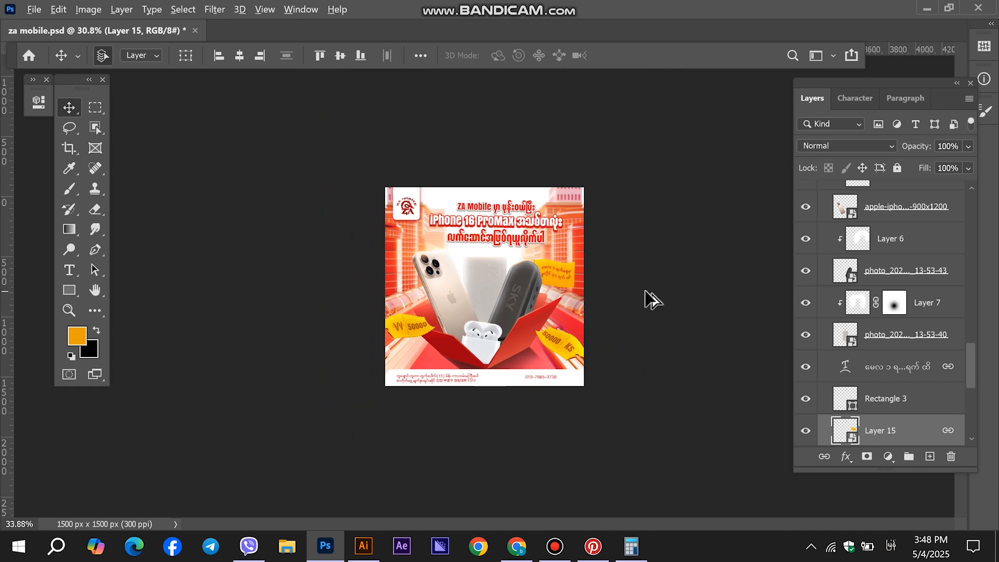
scroll(651, 299, up, 5)
click(69, 270)
click(532, 201)
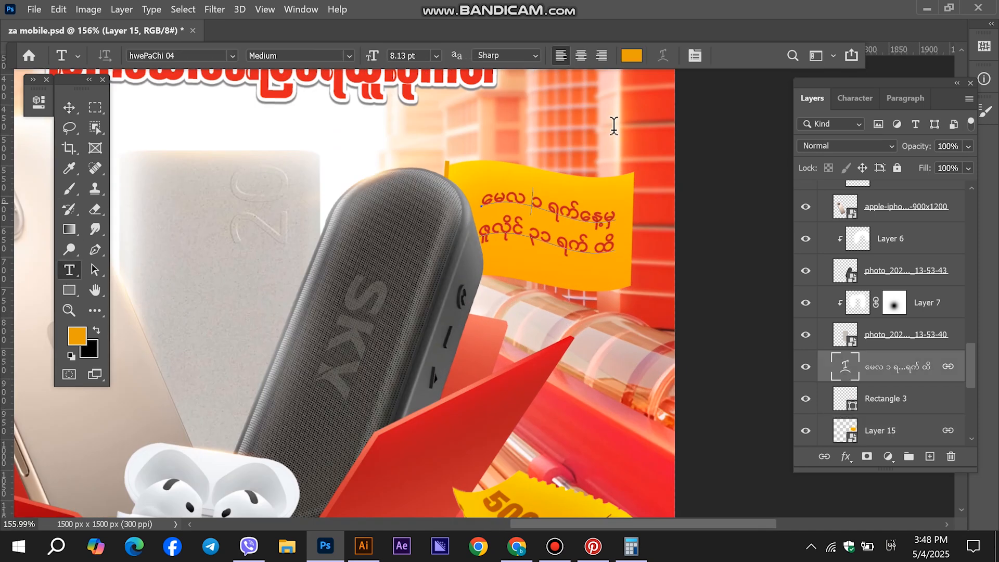
key(ctrl+a)
click(632, 55)
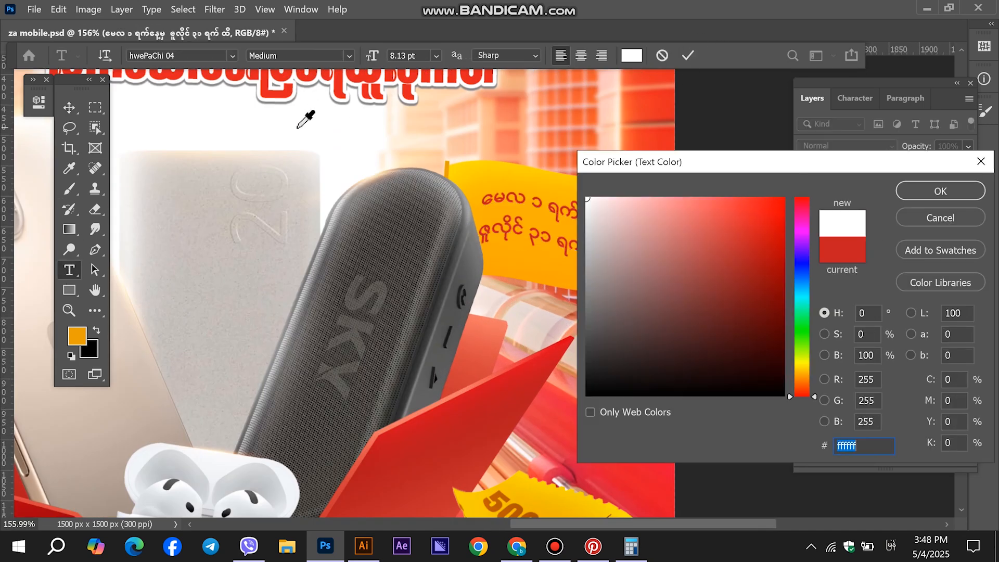
click(931, 189)
Step: Apply faux bold to the flag's date text and commit the text edit
click(855, 99)
click(815, 209)
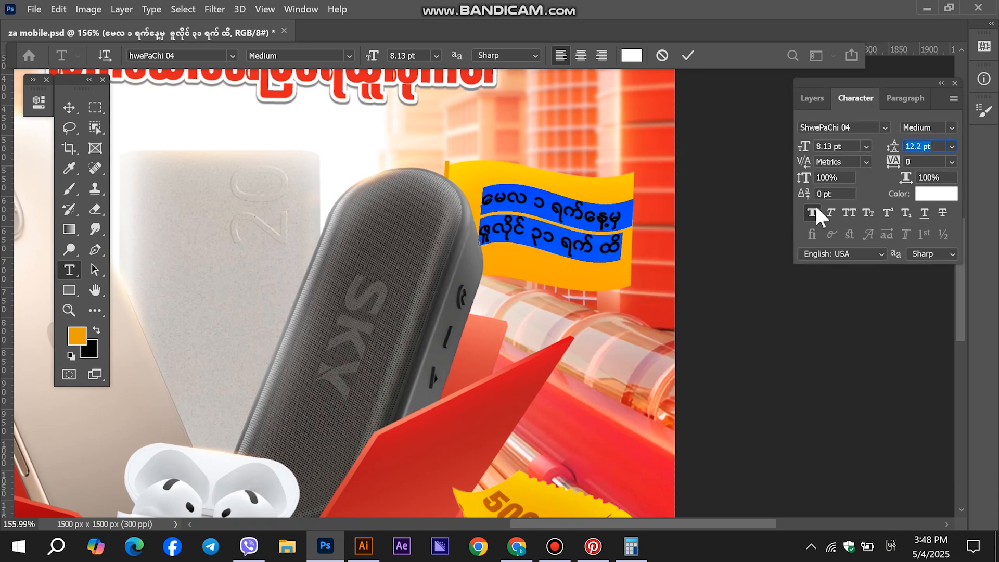
click(810, 99)
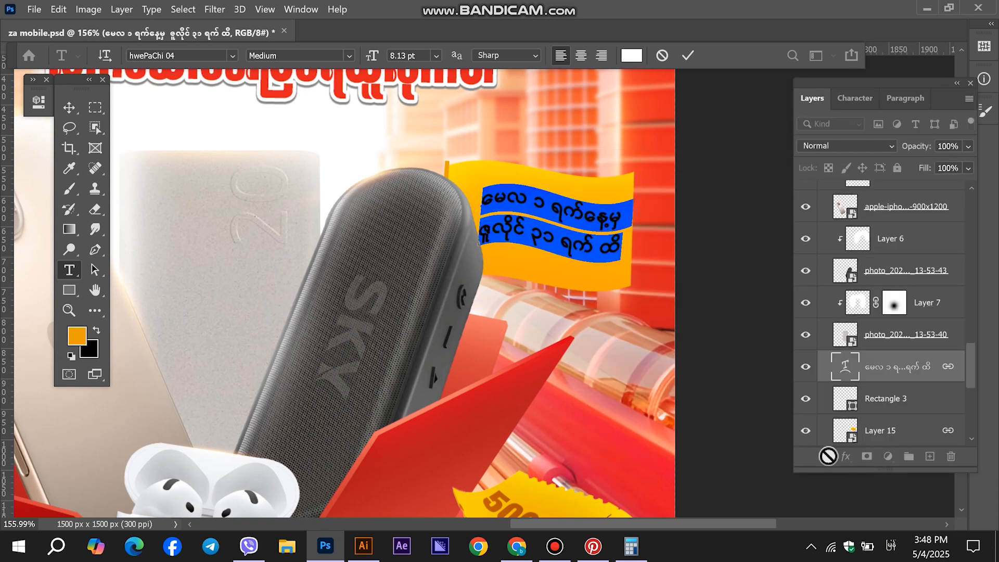
click(70, 108)
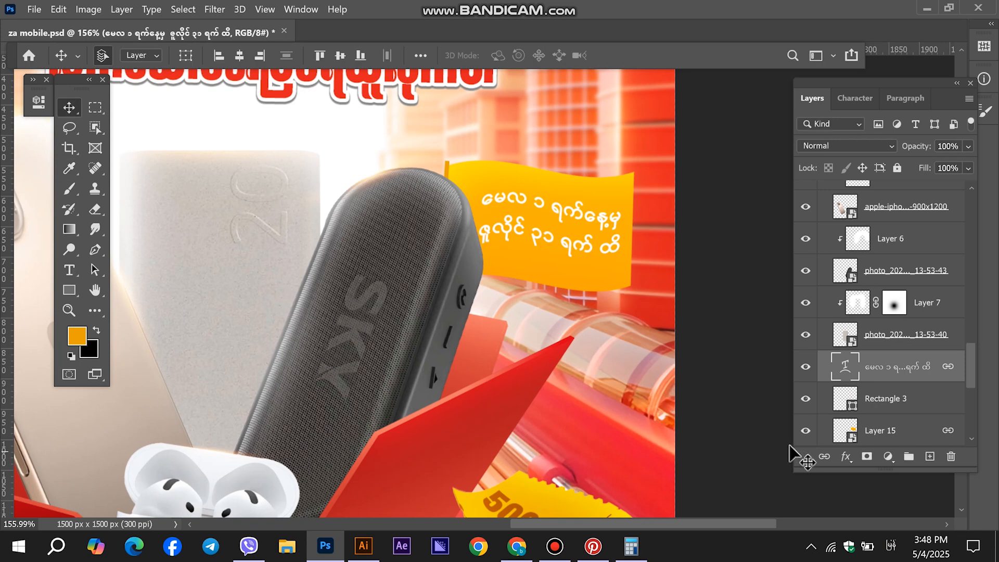
Step: Unlink the date text, then link it together with the Rectangle 3 pole and the Layer 15 flag
click(824, 457)
drag(893, 417, 931, 428)
key(ctrl+z)
scroll(920, 371, down, 2)
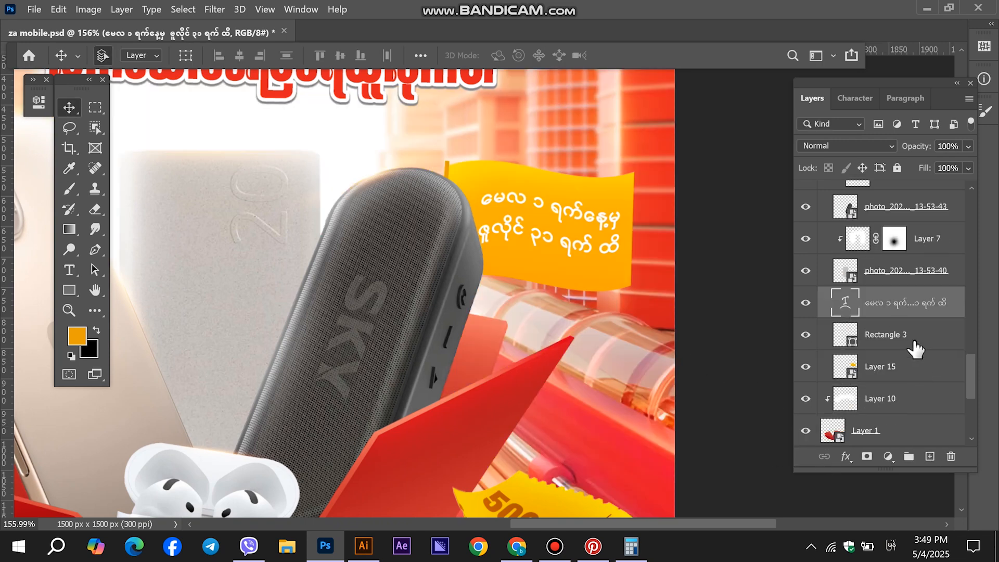
ctrl+click(912, 342)
ctrl+click(907, 370)
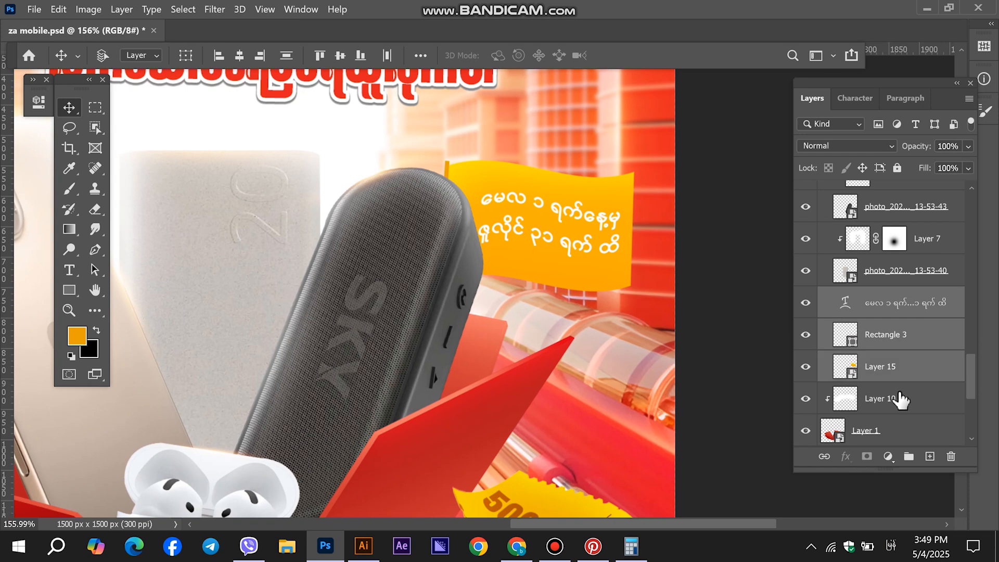
click(825, 456)
Step: Add a smooth, Emboss-style Bevel & Emboss effect to the date text, adjusting its depth and size by eye
click(842, 458)
click(887, 328)
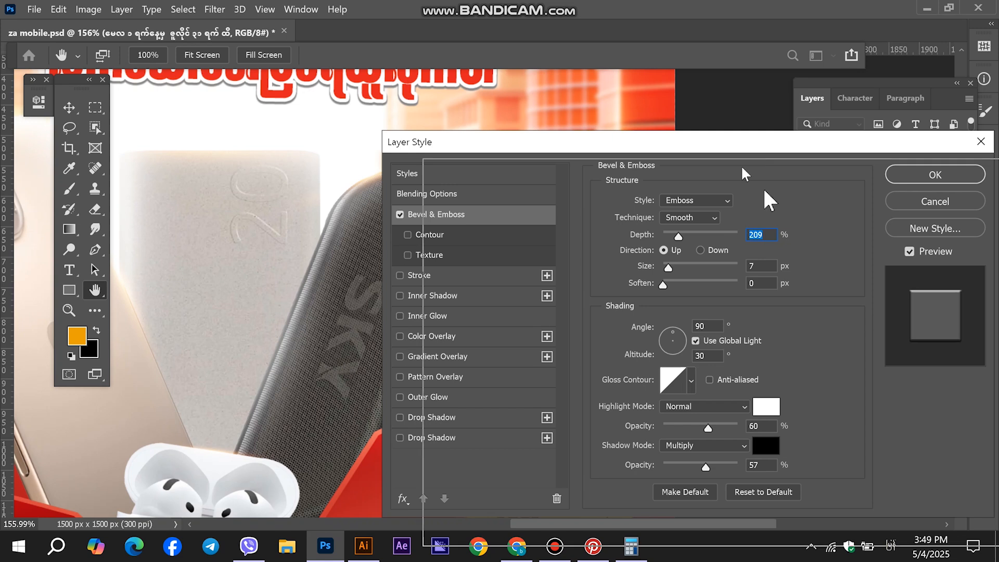
drag(700, 137, 540, 267)
drag(514, 368, 502, 399)
click(775, 306)
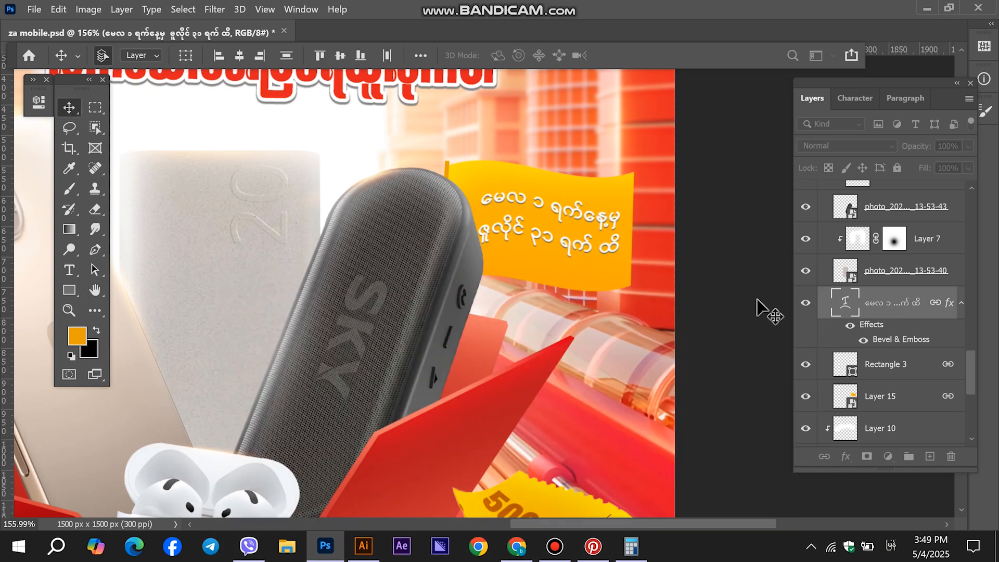
Step: Set the Layer 10 highlight on the red box to Overlay blending and lower its fill
scroll(747, 298, down, 3)
scroll(738, 289, down, 4)
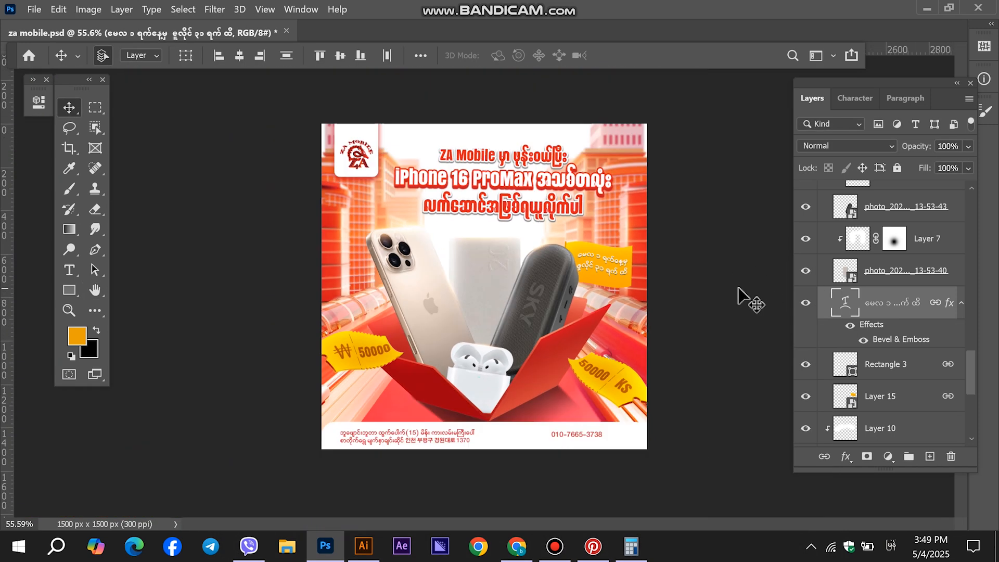
click(562, 303)
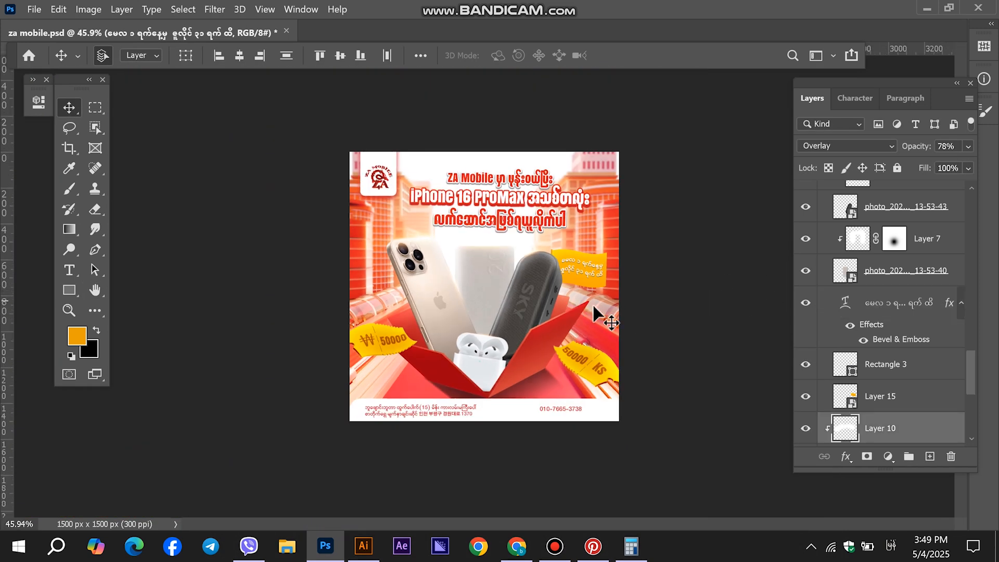
scroll(797, 389, down, 1)
click(892, 141)
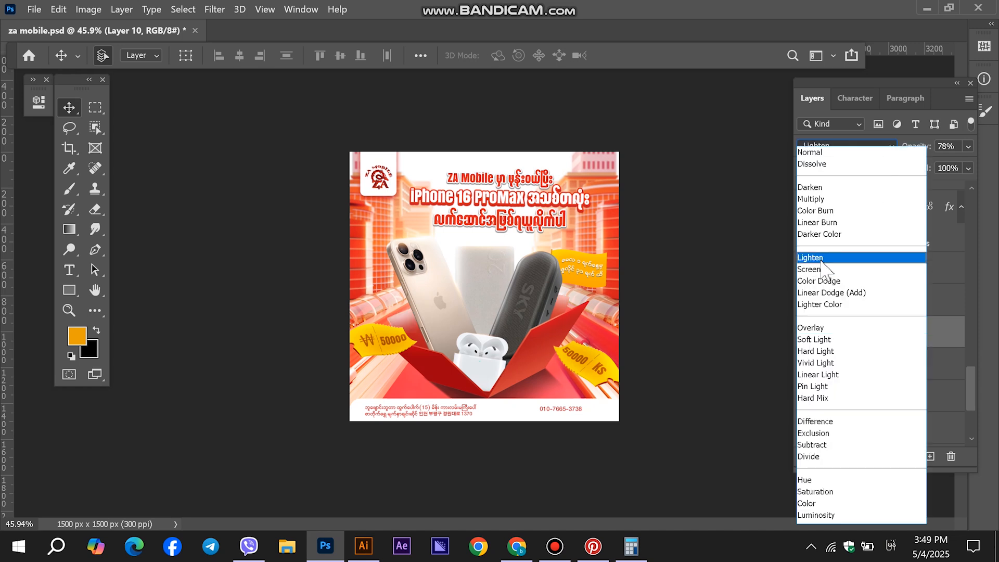
click(839, 329)
click(968, 168)
drag(934, 187, 931, 186)
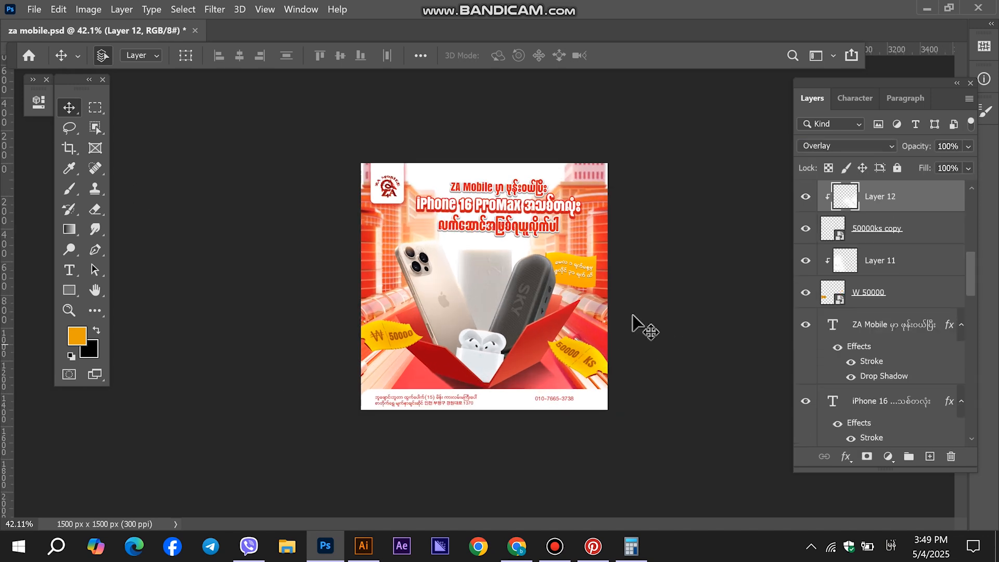
Step: Convert Layer 12 with the 50000ks copy ticket into one smart object, and Layer 11 with the W 50000 ticket into another
ctrl+click(873, 236)
right_click(870, 233)
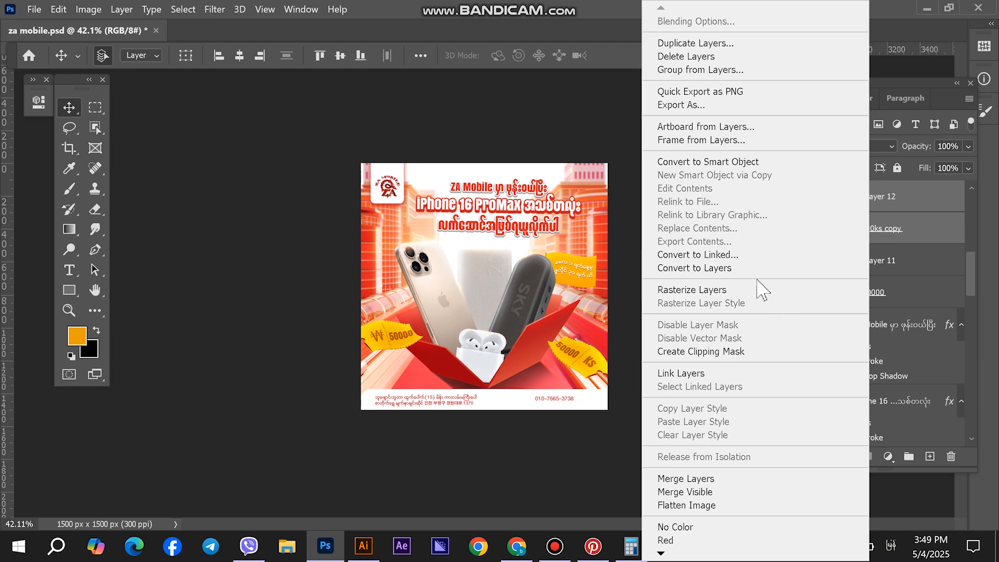
click(750, 162)
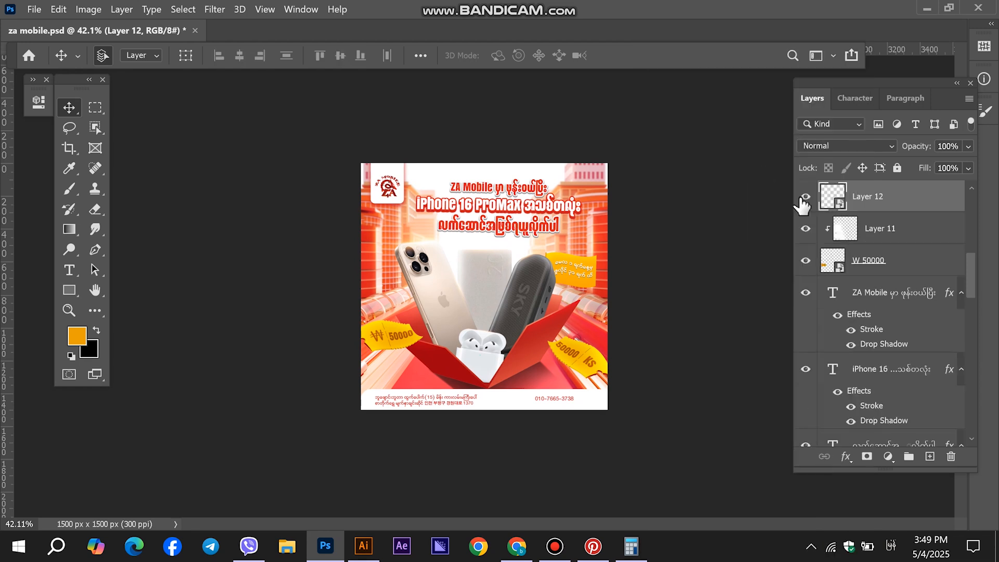
click(885, 240)
ctrl+click(885, 260)
right_click(885, 260)
click(792, 165)
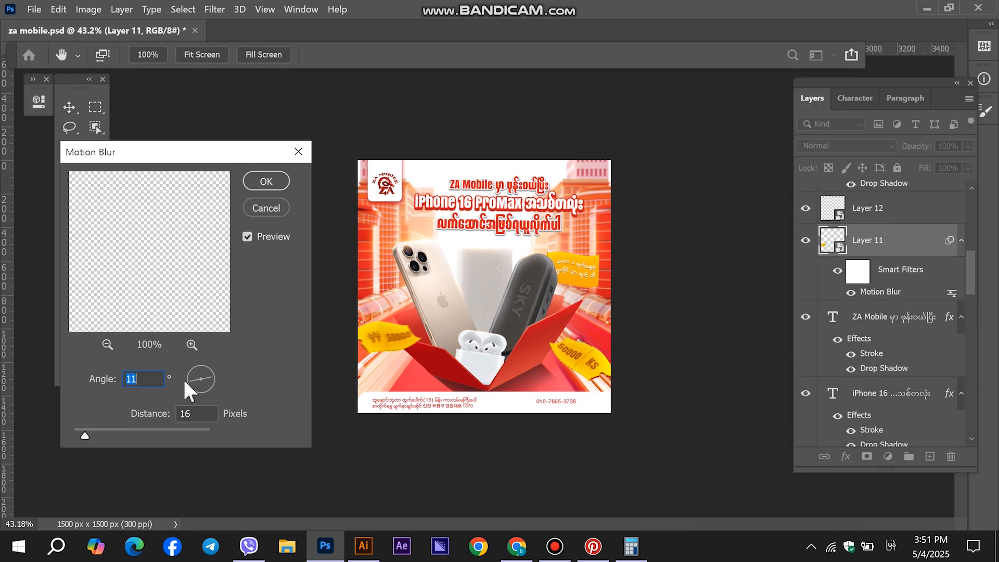
Step: Apply a Motion Blur with an angle of 11° and a distance of 27 pixels to the Layer 11 won ticket
drag(91, 430, 94, 430)
click(290, 181)
Step: Paint black with a smaller soft brush on Layer 11's filter mask to clear the blur from the ticket's lettering
click(858, 272)
scroll(364, 383, up, 5)
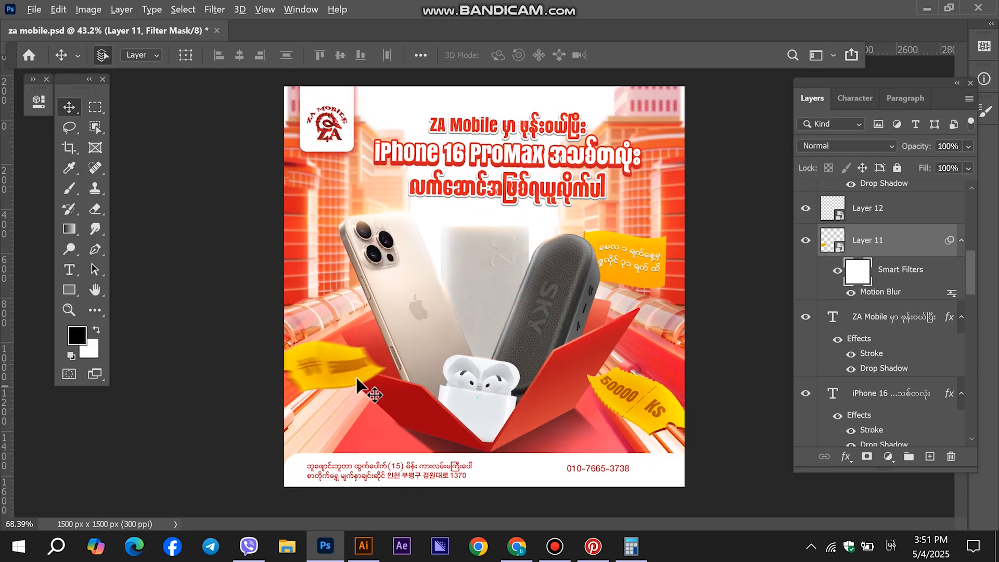
click(69, 188)
scroll(234, 338, down, 3)
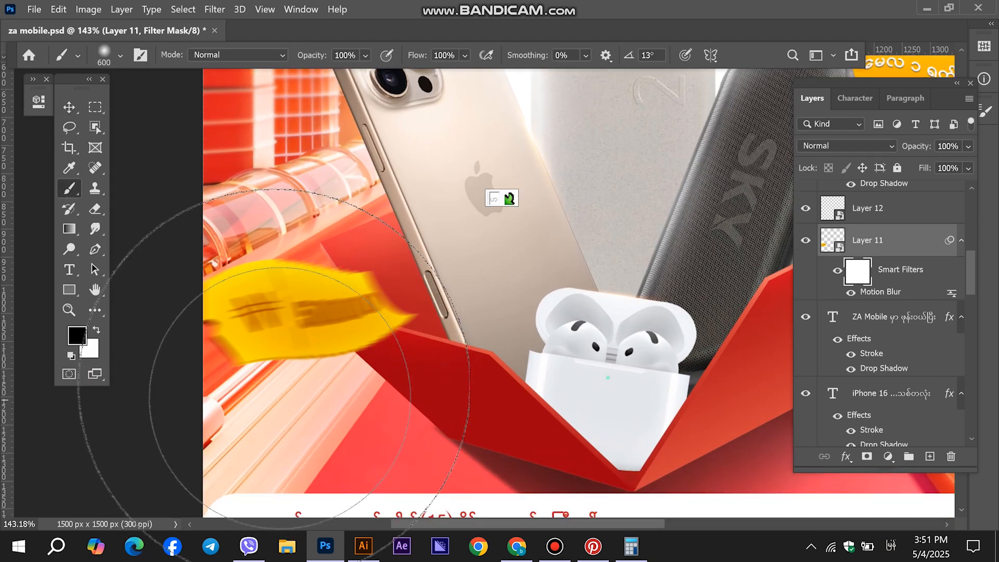
key(bracketleft)
key(bracketleft)
mouse_move(278, 296)
mouse_down()
mouse_move(270, 319)
mouse_move(355, 309)
mouse_up()
key(bracketleft)
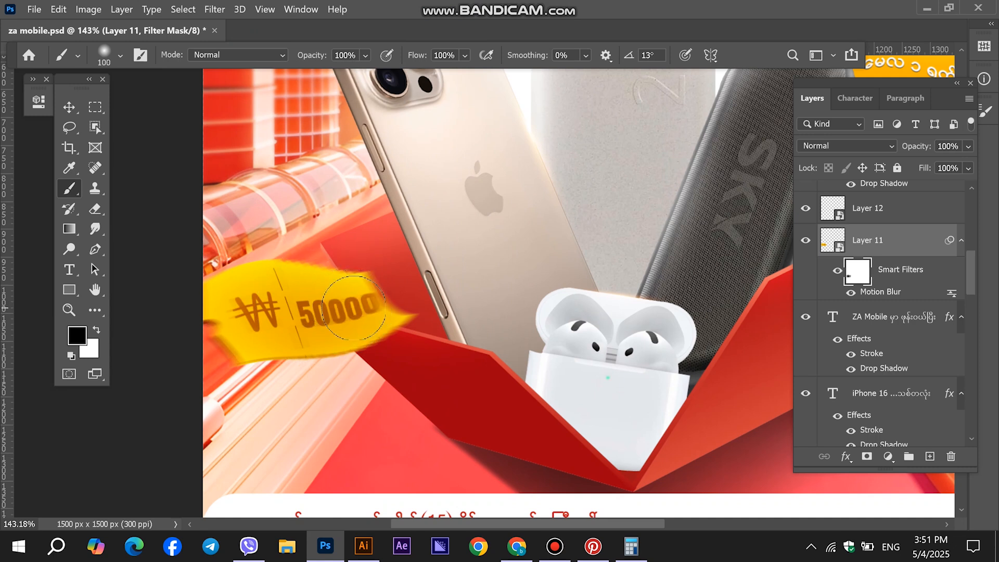
click(69, 108)
scroll(346, 267, down, 5)
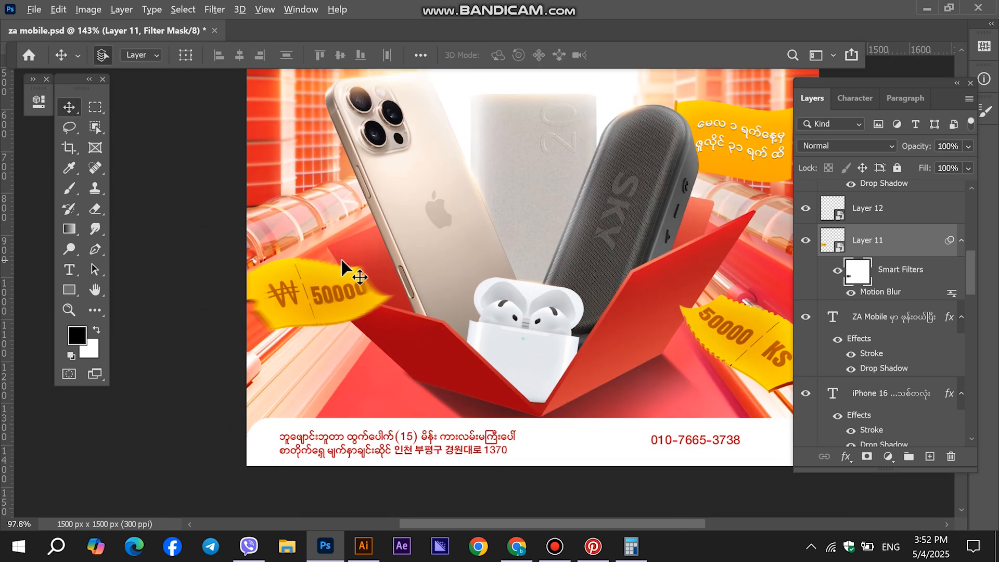
Step: Apply a Motion Blur with an angle of 11° and a distance of 27 pixels to the Layer 12 kyat ticket
click(894, 219)
click(216, 9)
mouse_move(244, 174)
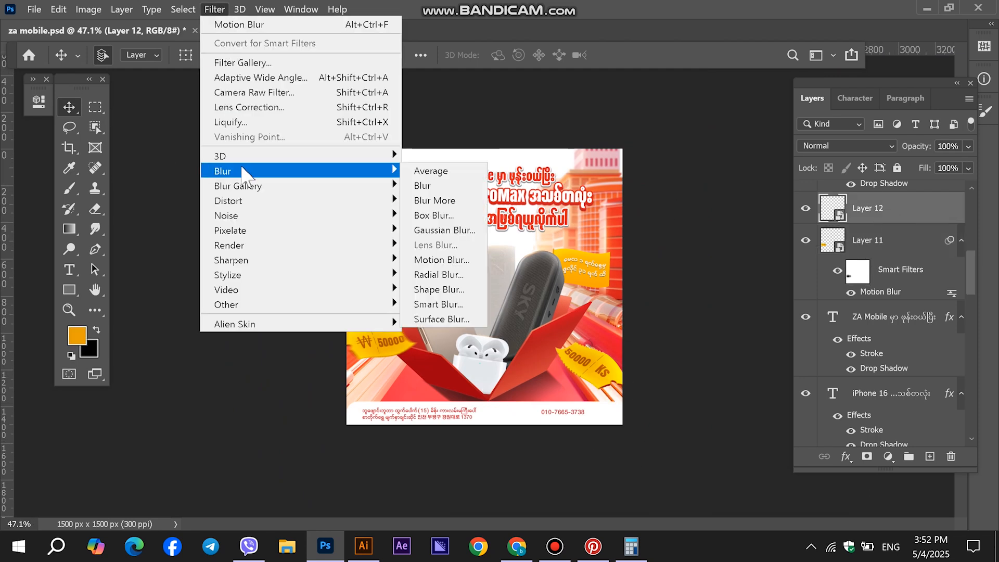
click(441, 260)
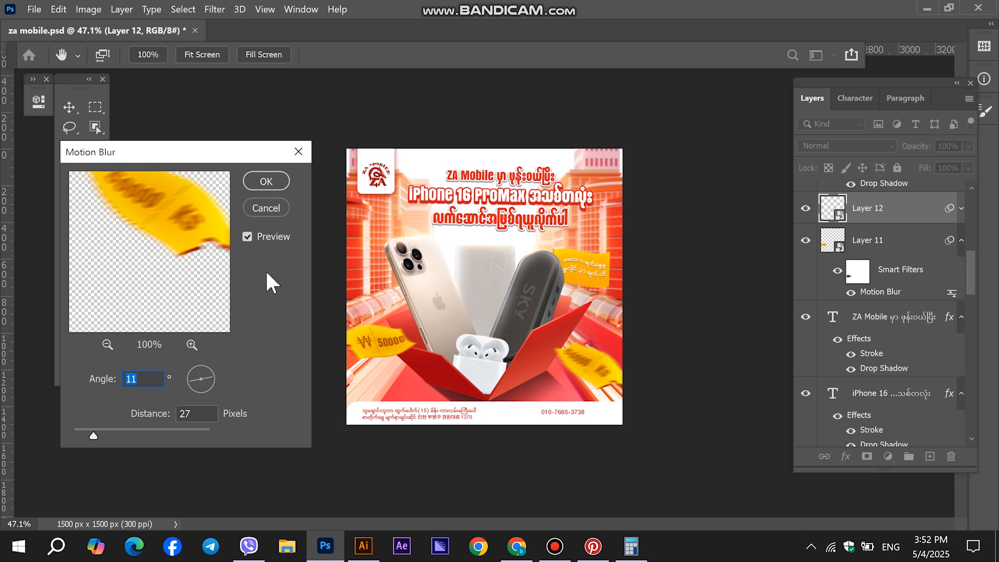
click(265, 181)
Step: Paint black with the soft brush on Layer 12's filter mask to clear the blur from the 50000 KS lettering
click(857, 243)
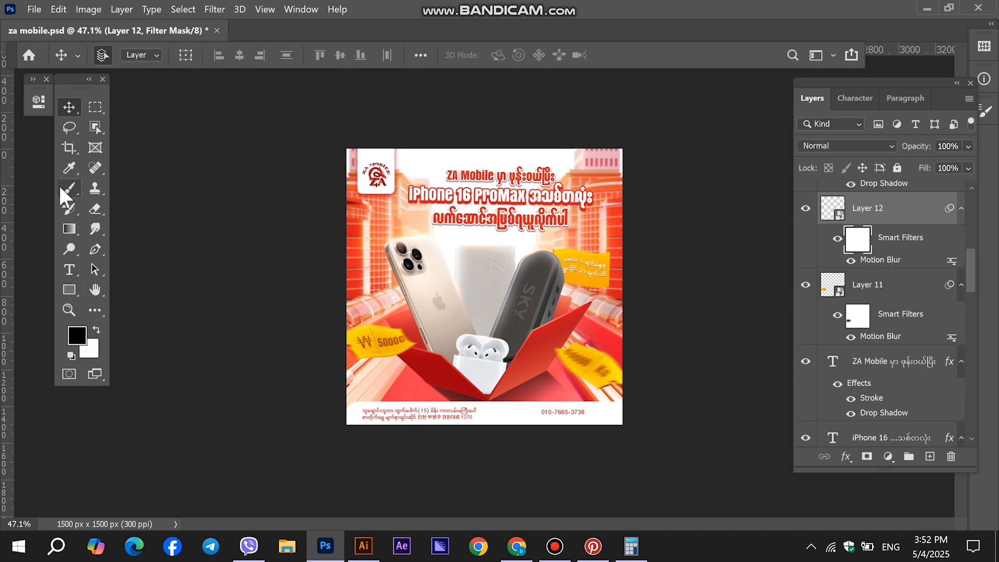
click(66, 189)
scroll(631, 415, up, 8)
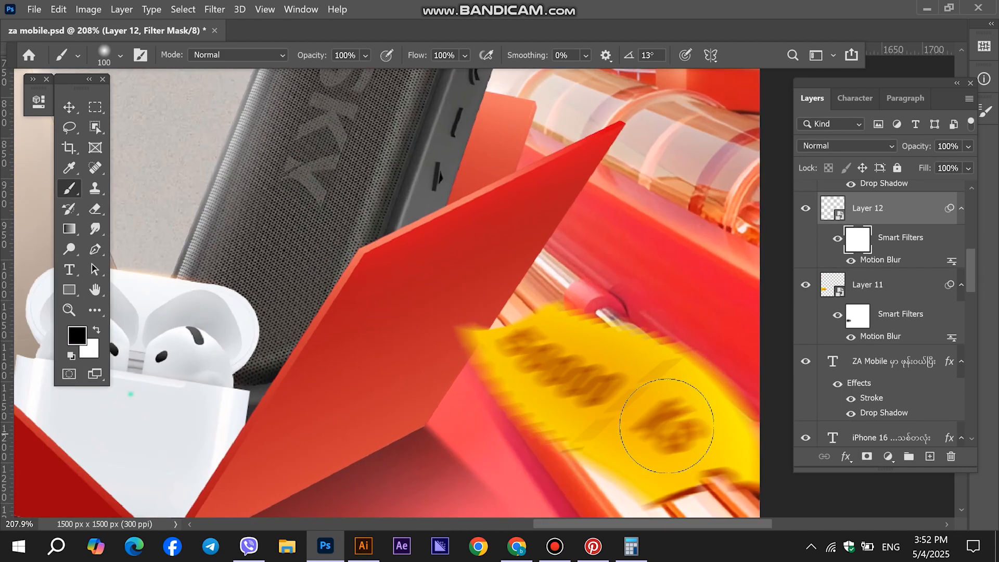
drag(667, 426, 691, 438)
mouse_move(622, 387)
mouse_down()
mouse_move(531, 356)
mouse_move(580, 376)
mouse_up()
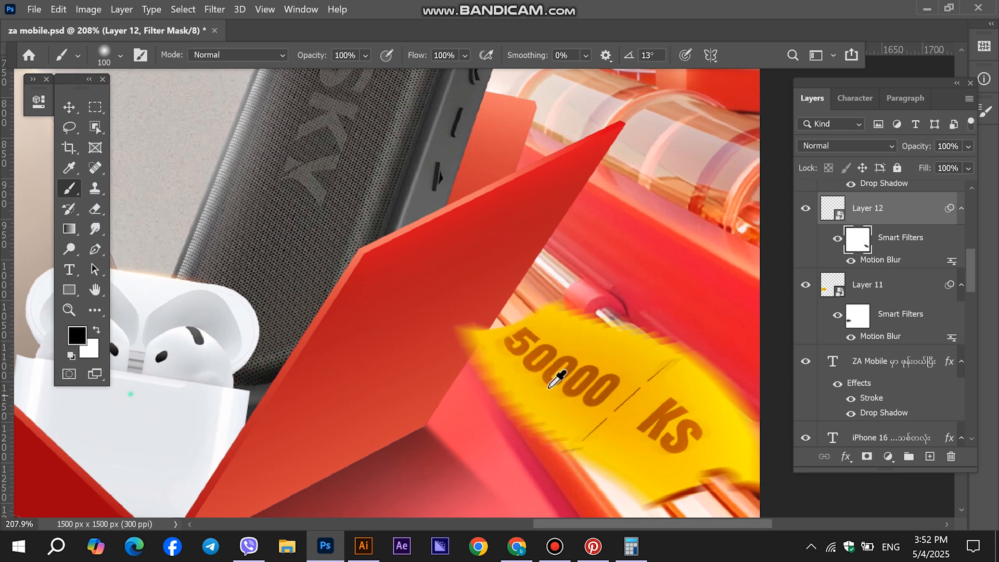
key(ctrl+0)
click(69, 107)
scroll(636, 339, down, 5)
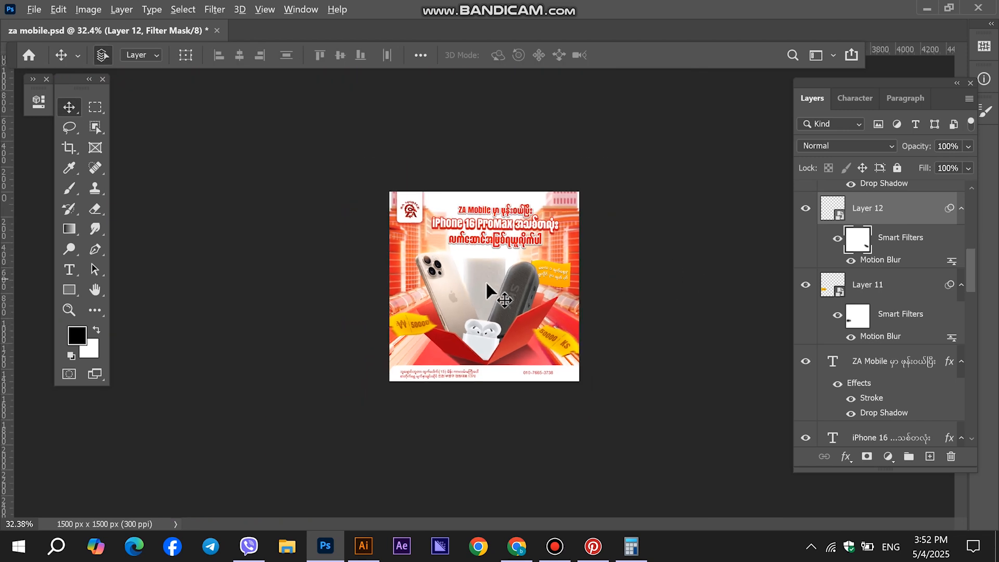
scroll(488, 285, up, 1)
scroll(488, 291, up, 3)
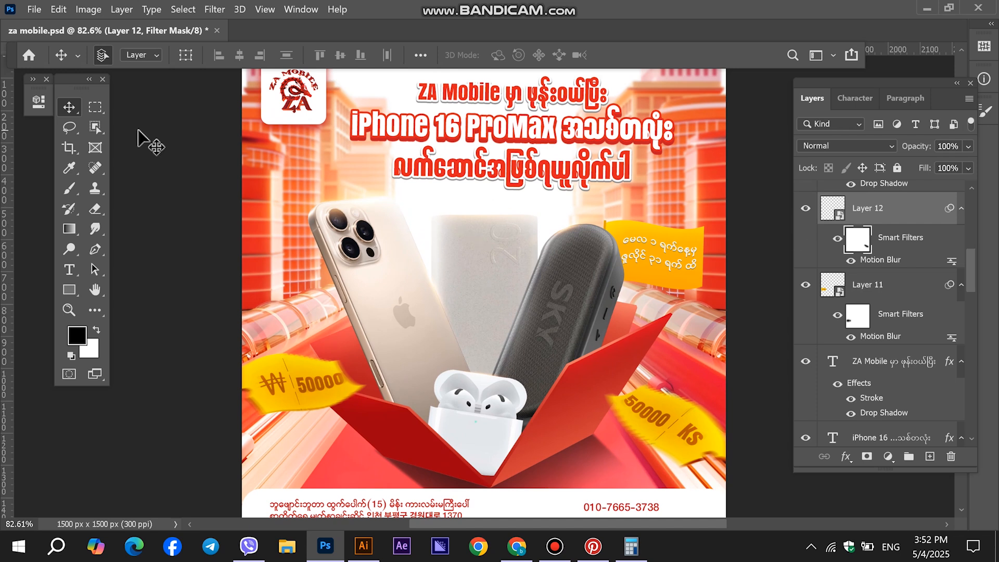
Step: Try a clipped Hue/Saturation adjustment with a lightness of -6 on the power bank, and delete the adjustment layer
click(869, 287)
click(505, 286)
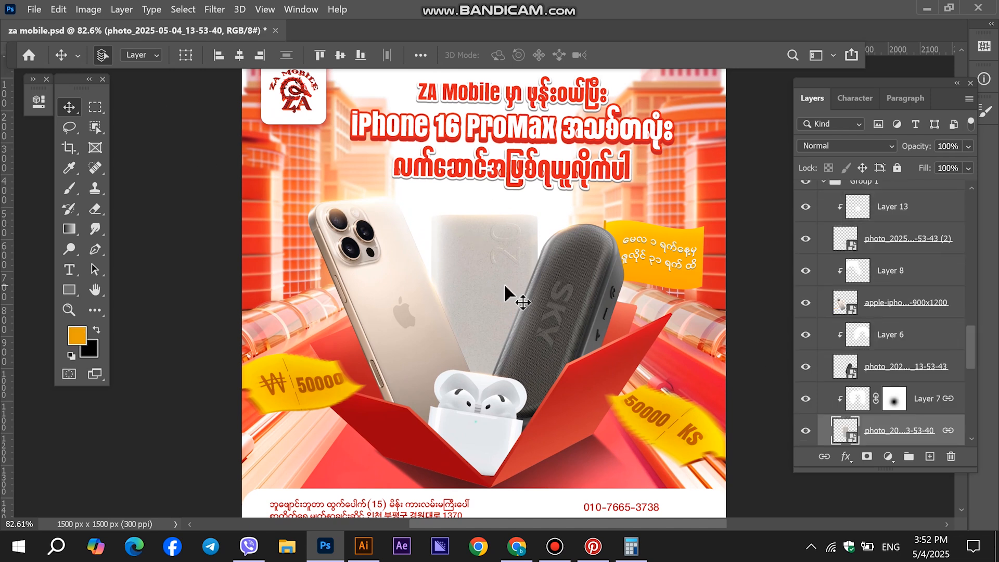
click(889, 457)
click(921, 310)
mouse_move(158, 264)
mouse_down()
mouse_move(174, 263)
mouse_move(150, 262)
mouse_up()
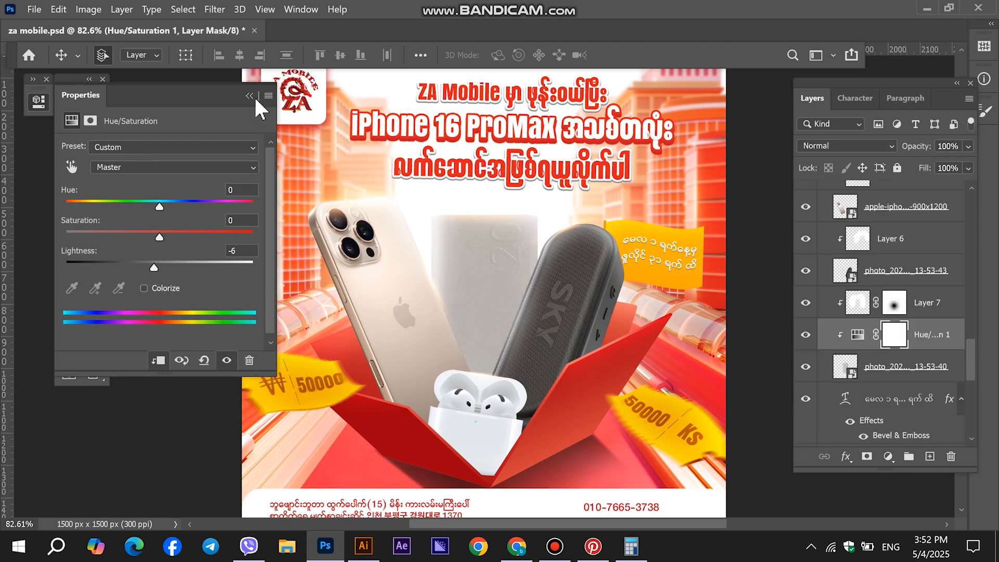
click(251, 96)
key(Delete)
Step: Add a clipped Brightness/Contrast adjustment to the power bank with brightness -9 and contrast 44
click(888, 456)
click(895, 232)
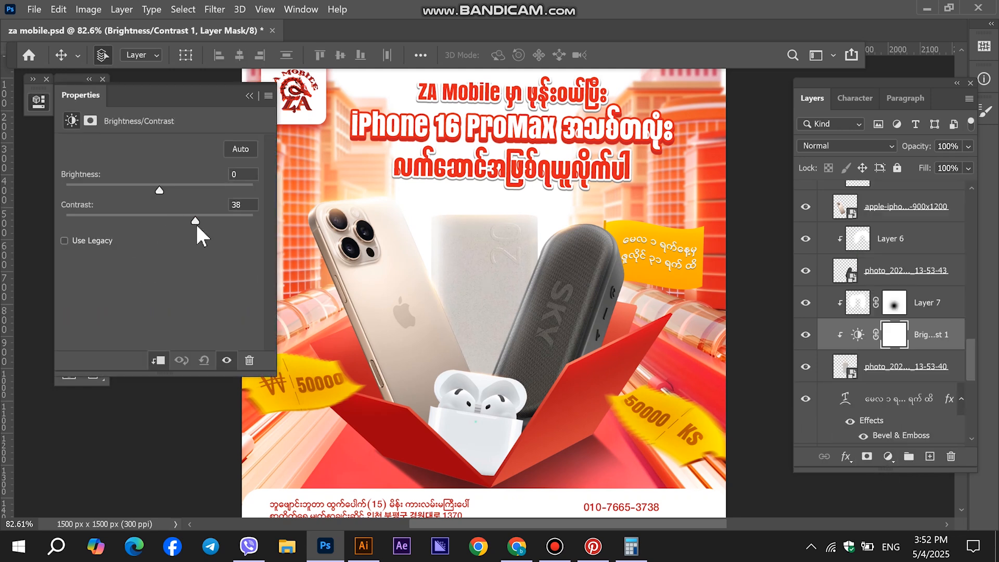
drag(156, 188, 153, 190)
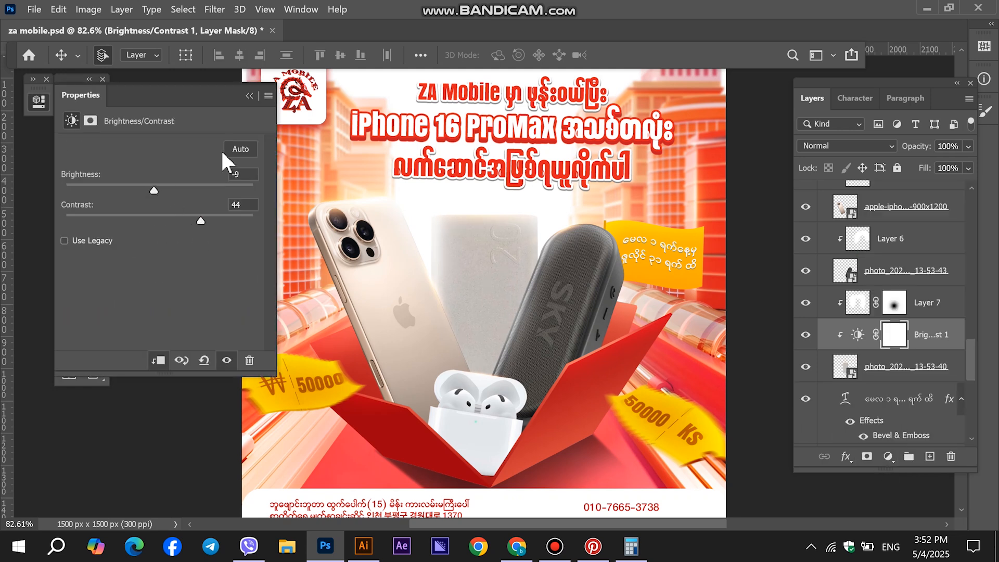
click(250, 96)
Step: Reposition the AirPods case slightly higher in the red box and fine-tune it with Free Transform
scroll(528, 335, down, 3)
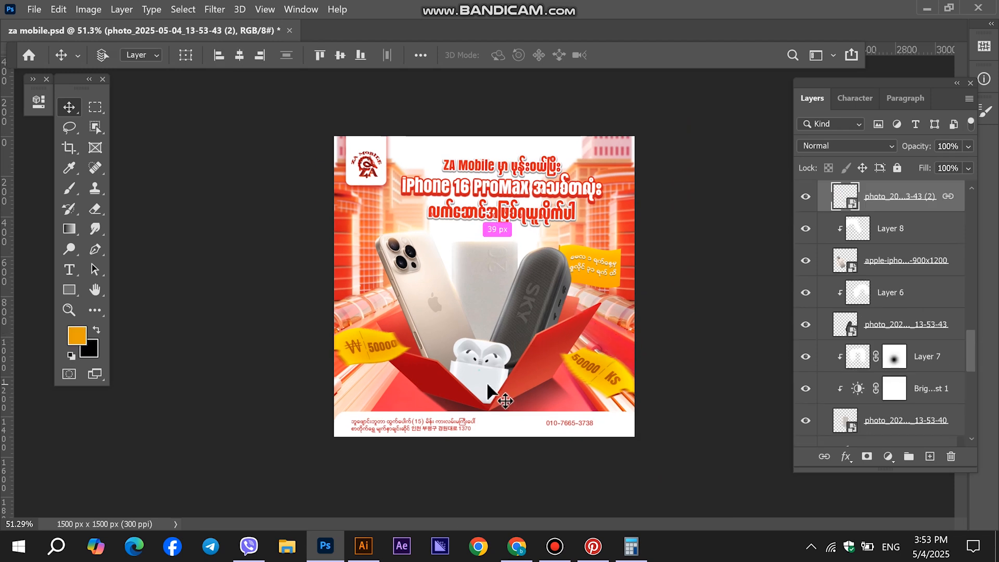
key(ctrl+t)
mouse_move(526, 354)
mouse_down()
mouse_move(533, 350)
mouse_move(510, 353)
mouse_move(516, 344)
mouse_move(518, 353)
mouse_up()
key(Return)
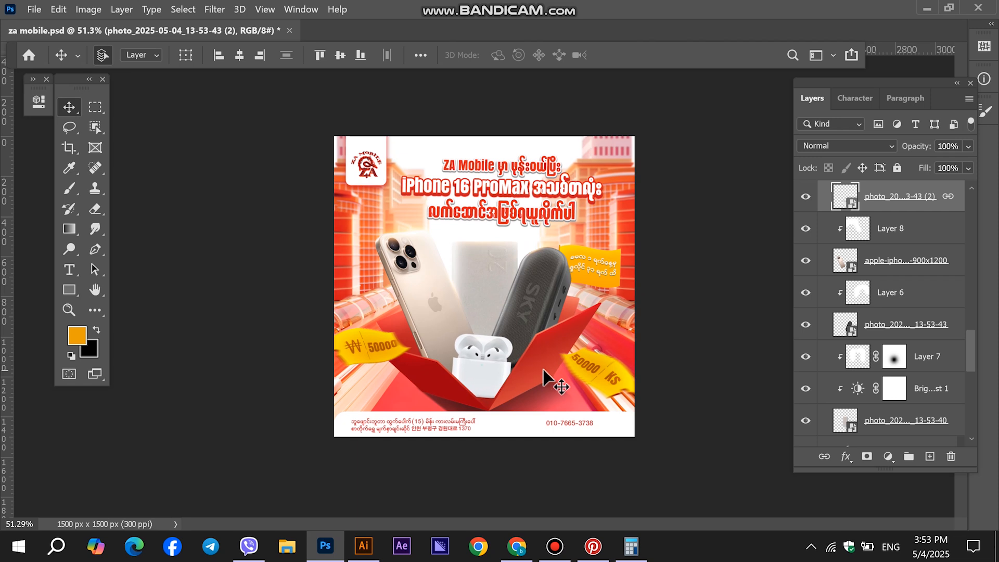
Step: Place the confetti image 6104625 over the whole poster and add a layer mask to it
click(287, 545)
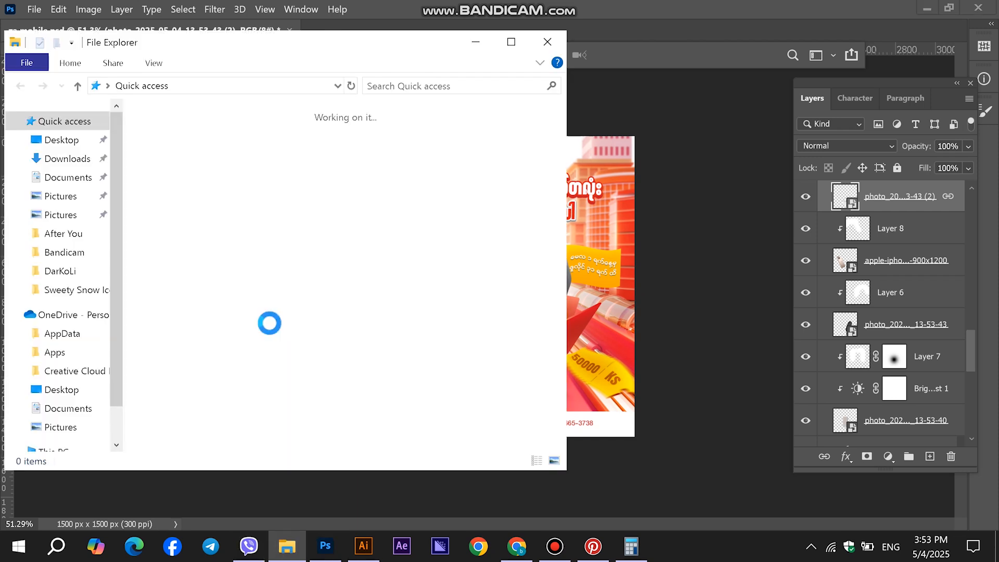
scroll(89, 275, down, 4)
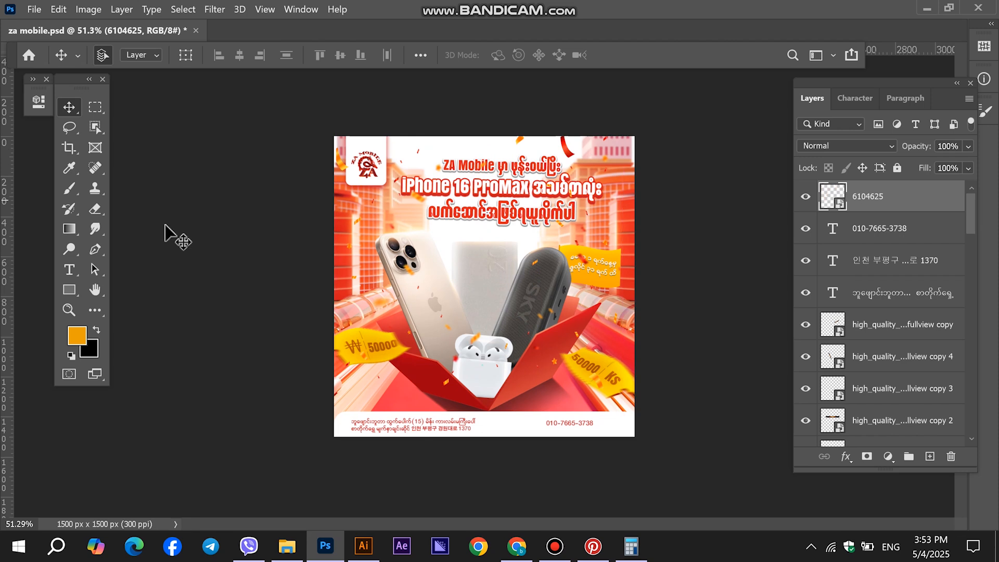
click(76, 184)
click(868, 457)
Step: Paint black with the soft brush on the 6104625 layer mask to hide confetti covering the headline, products and tickets
scroll(546, 182, up, 3)
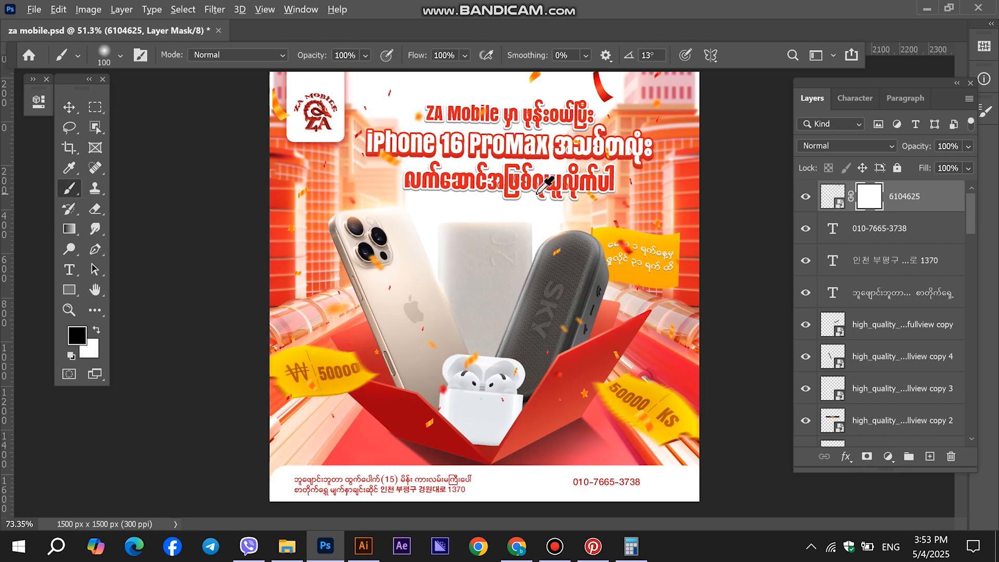
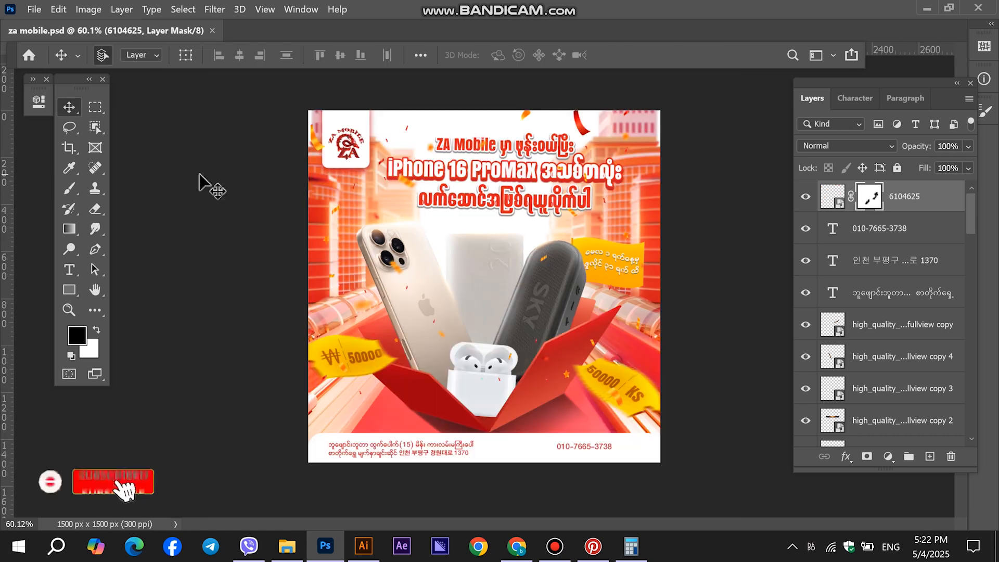
click(68, 190)
scroll(430, 263, up, 5)
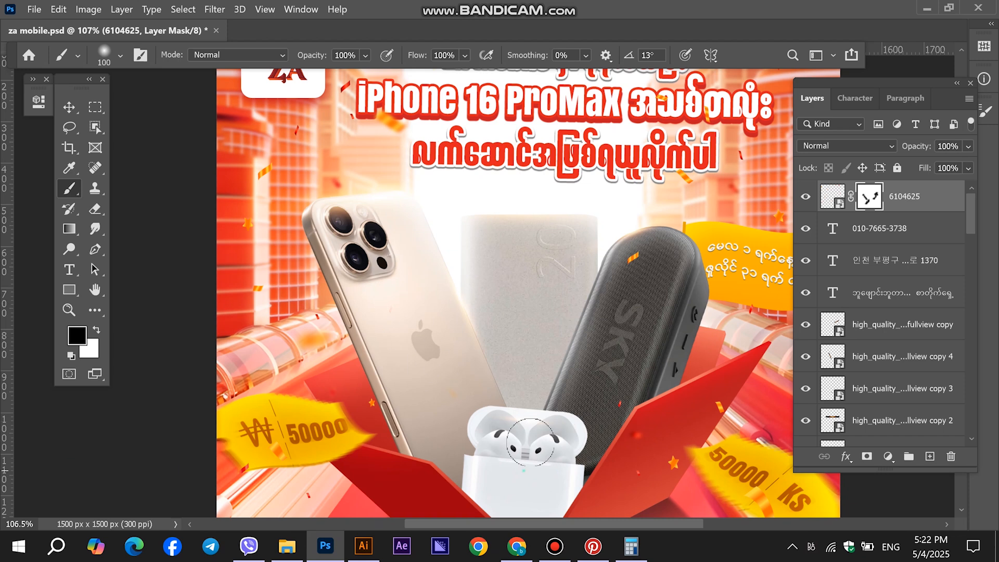
scroll(618, 304, down, 4)
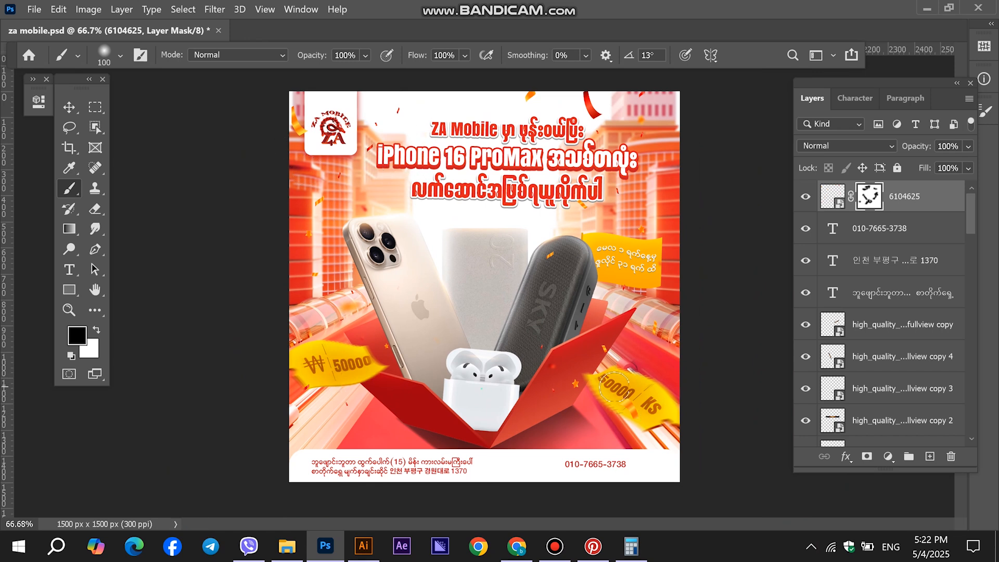
key(alt)
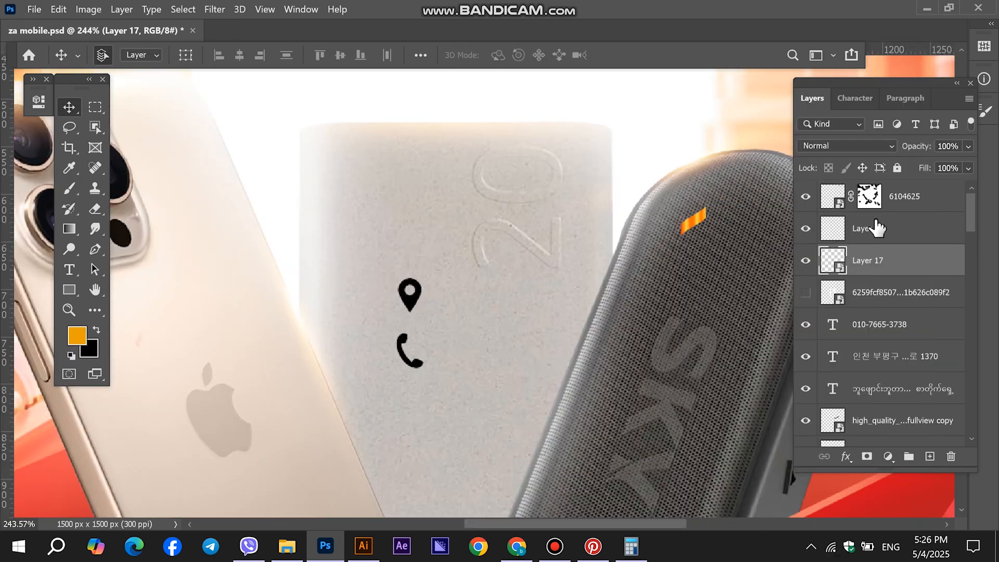
Step: Convert Layer 16 to a smart object, and enlarge the pin and phone icons to about 203% beside the footer address
right_click(883, 222)
key(Escape)
shift+click(885, 260)
scroll(536, 307, down, 6)
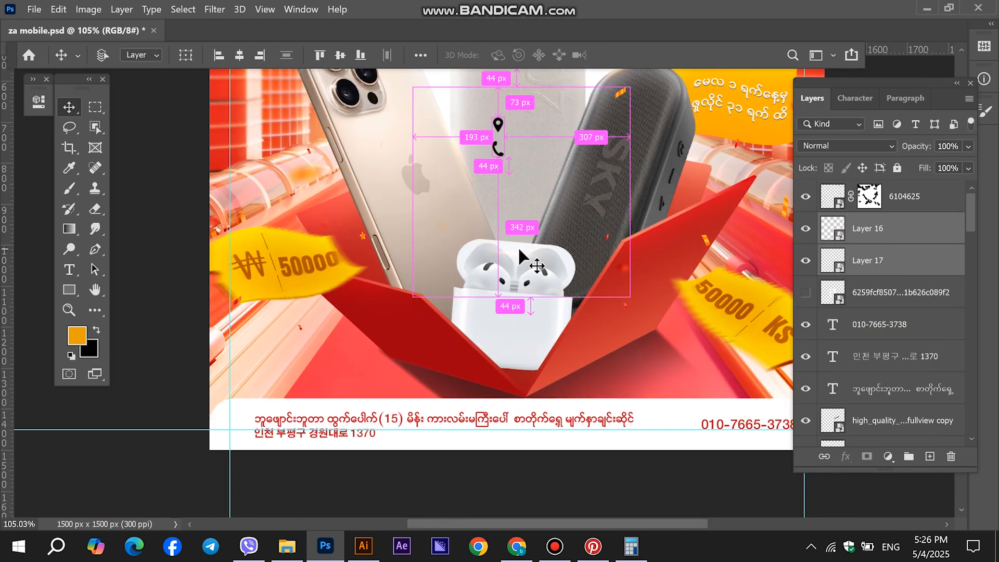
key(ctrl+t)
drag(505, 158, 248, 436)
key(Return)
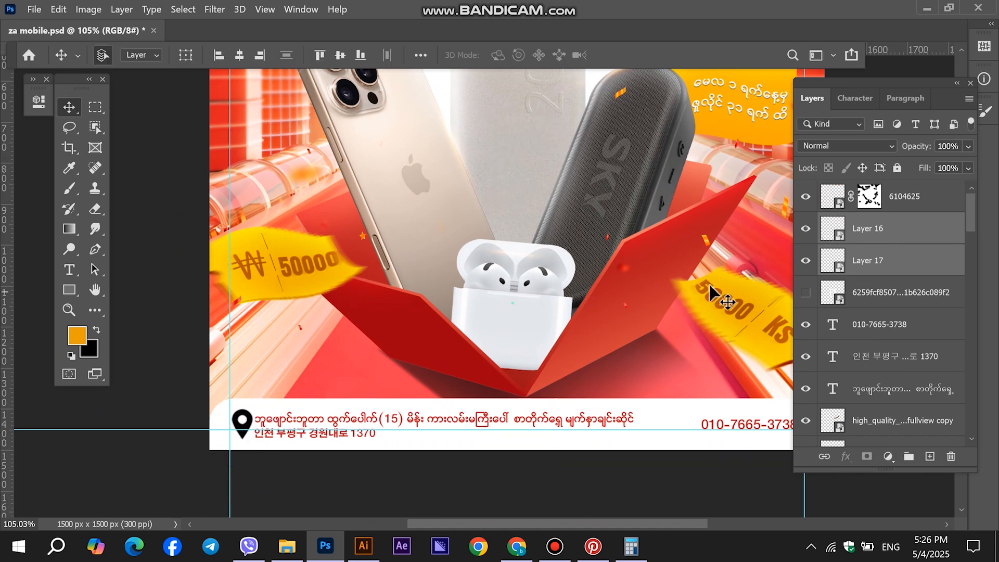
Step: Move the Layer 17 phone icon in front of the phone number in the white footer
click(900, 283)
key(ctrl+t)
drag(242, 471, 687, 432)
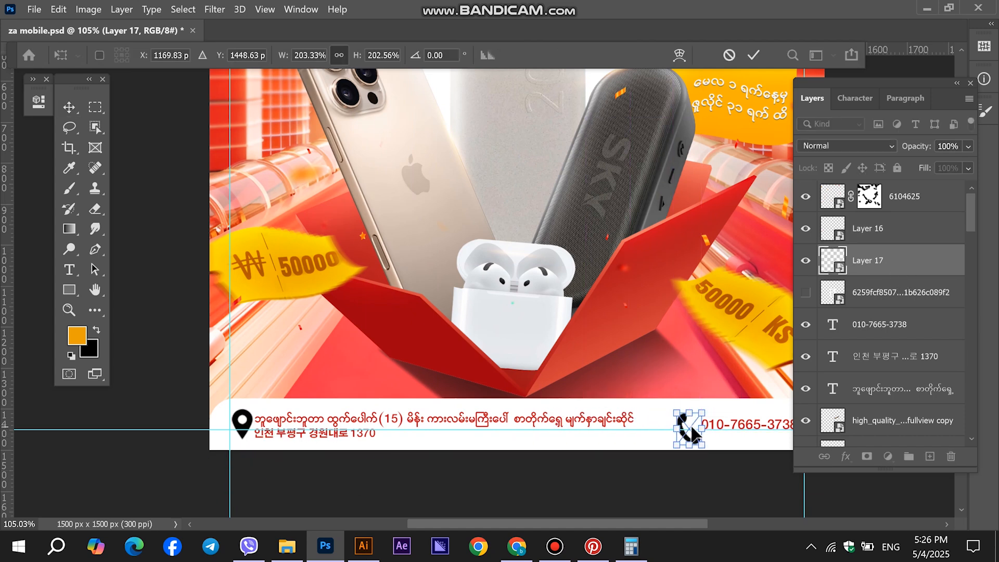
key(Return)
Step: Align the pin and phone icons by their vertical centres, and scale the Layer 17 phone icon down slightly
shift+click(901, 240)
click(340, 55)
scroll(864, 268, down, 2)
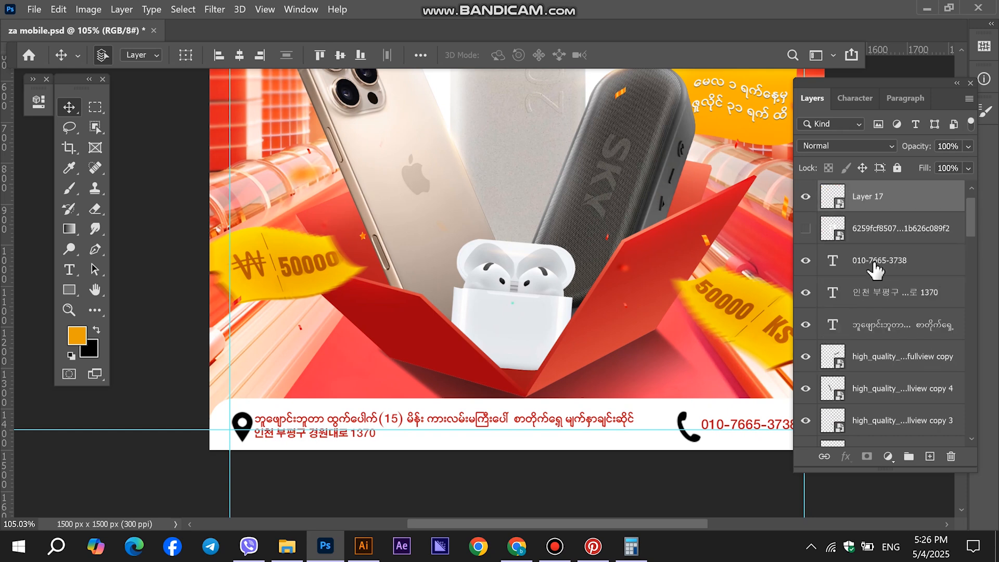
scroll(872, 269, up, 2)
click(876, 270)
key(ctrl+t)
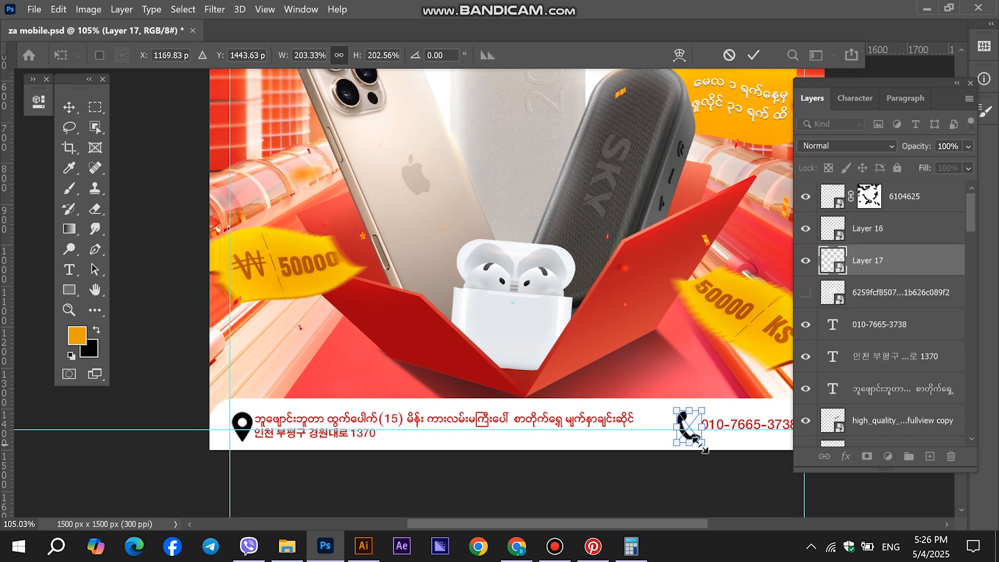
key(Return)
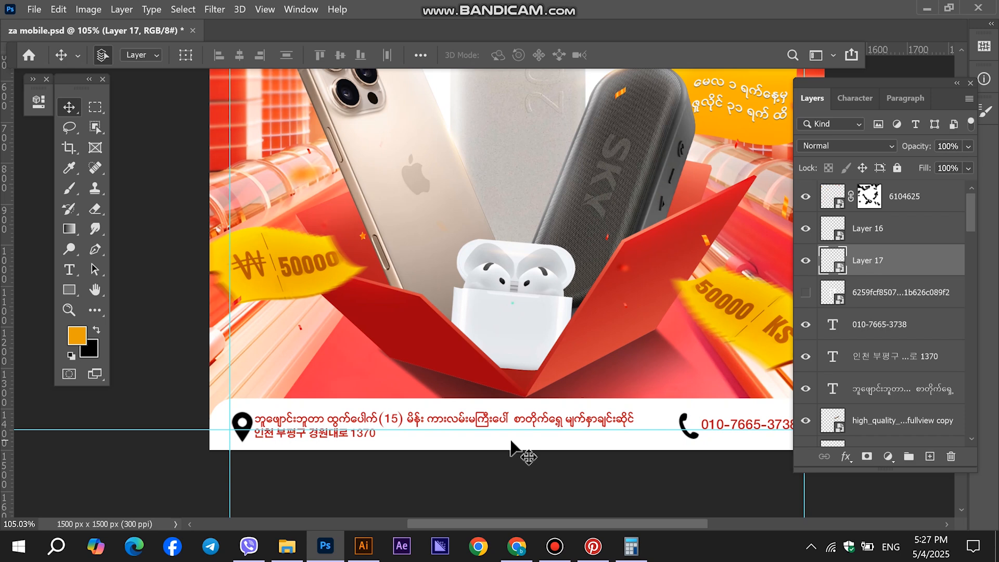
Step: Link the Burmese and Korean address text layers and shift them right to leave a gap after the pin icon
click(867, 356)
shift+click(866, 391)
click(820, 464)
key(Right)
key(Right)
key(Right)
key(Right)
key(Right)
key(Right)
key(Right)
key(Right)
key(Right)
key(Right)
key(Right)
key(Right)
key(Right)
key(Right)
key(Right)
key(Right)
key(Right)
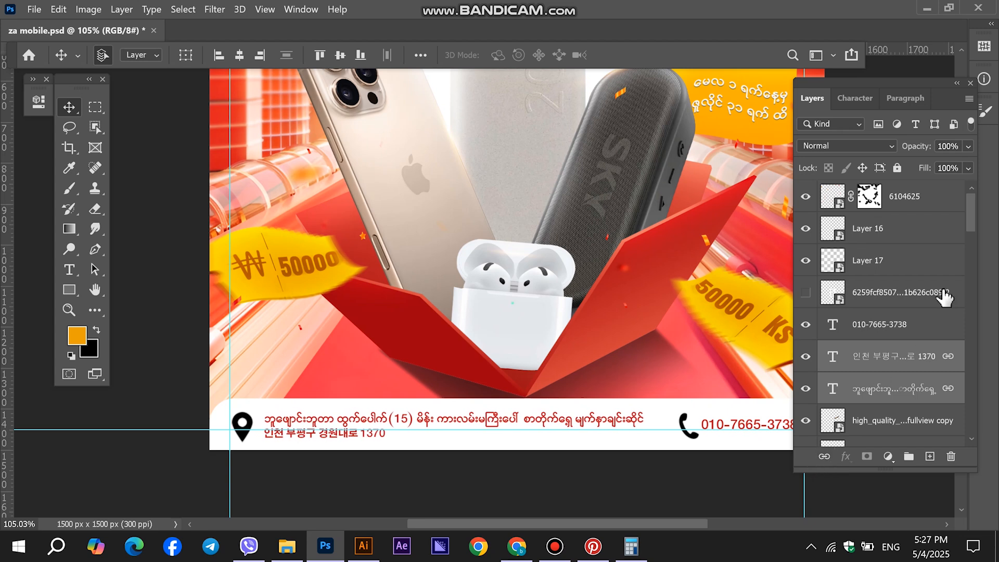
Step: Add a new layer clipped to the Layer 16 pin and fill it with the red sampled from the address text
click(917, 233)
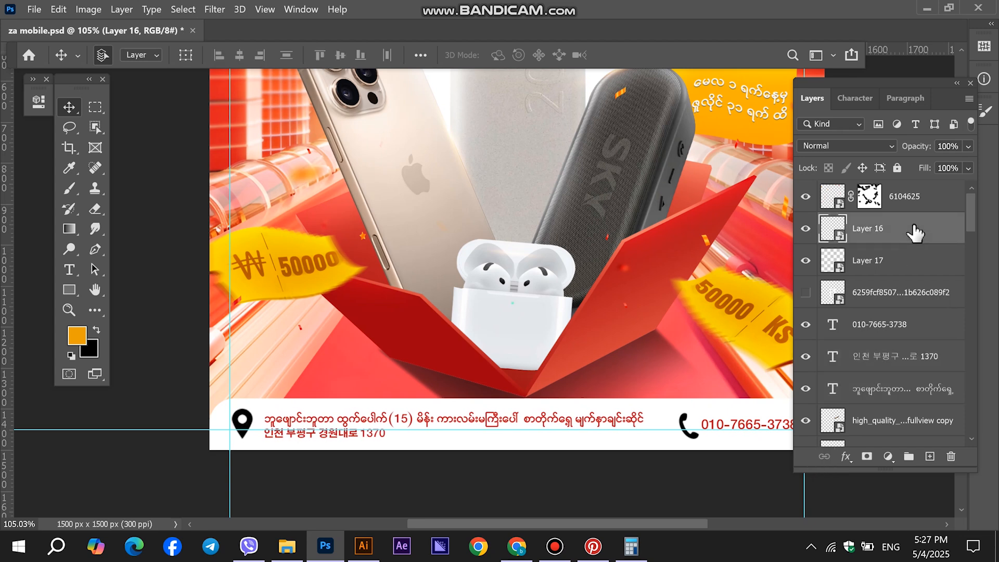
click(930, 456)
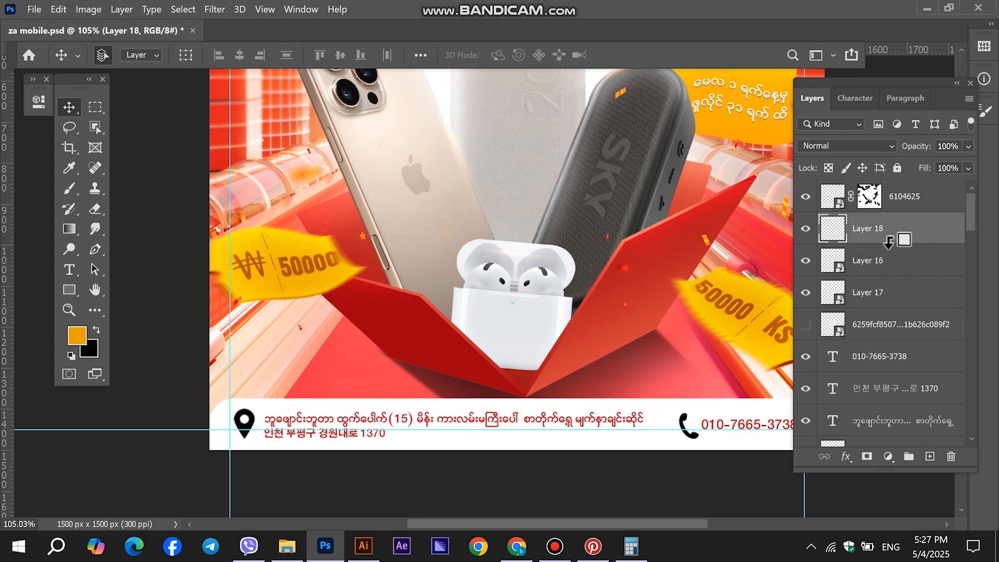
alt+click(889, 241)
click(69, 168)
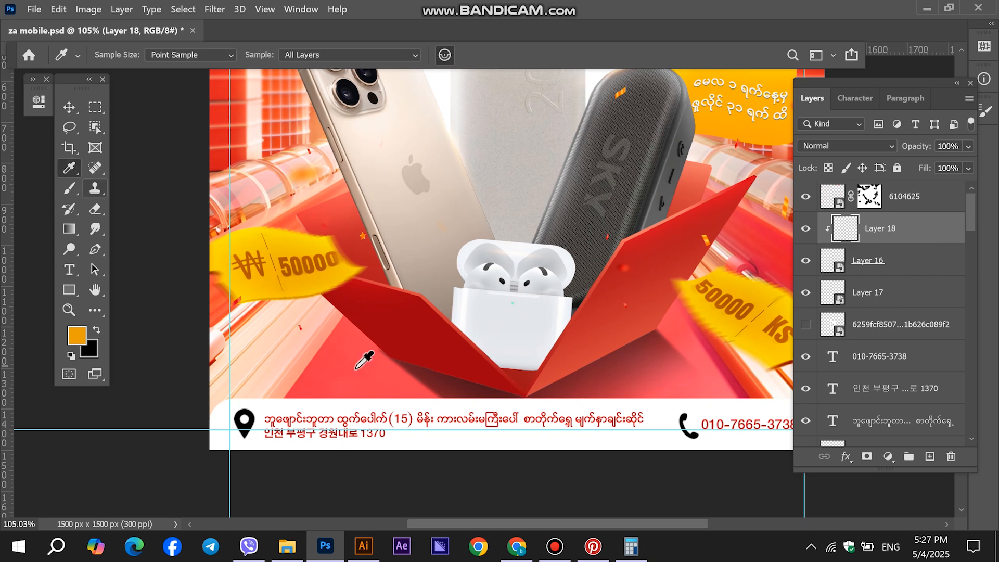
click(290, 415)
key(alt+BackSpace)
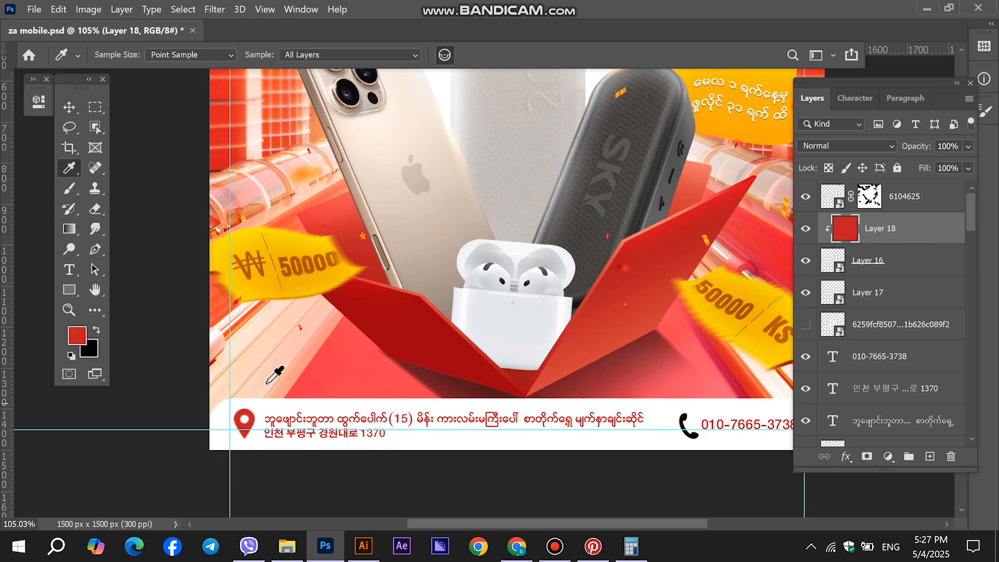
Step: Merge the red fill on Layer 18 with the Layer 16 pin icon
click(70, 107)
shift+click(864, 260)
right_click(885, 260)
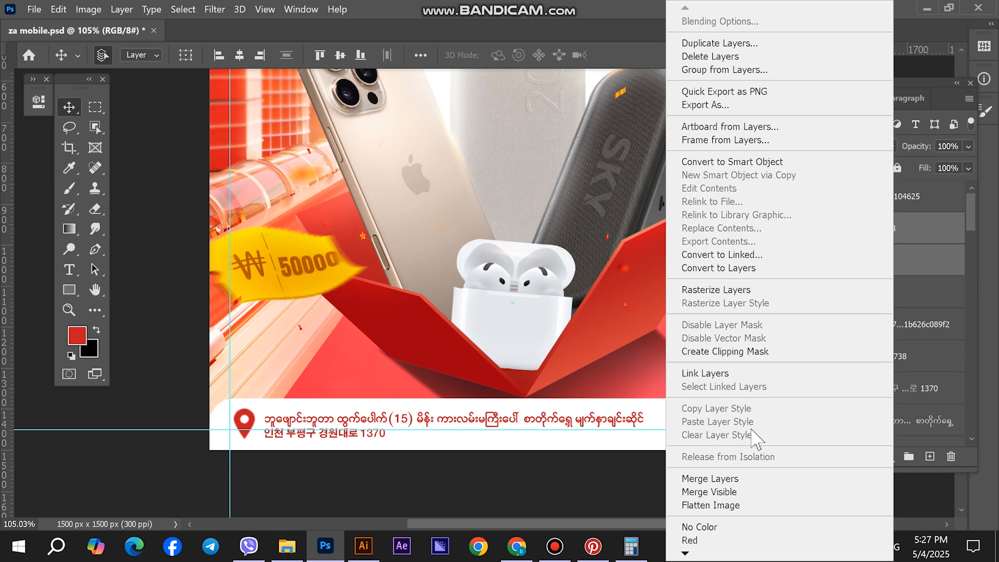
click(738, 478)
Step: Fill a new layer clipped to the Layer 17 phone icon with the same red, and merge it with the icon
click(864, 261)
click(931, 456)
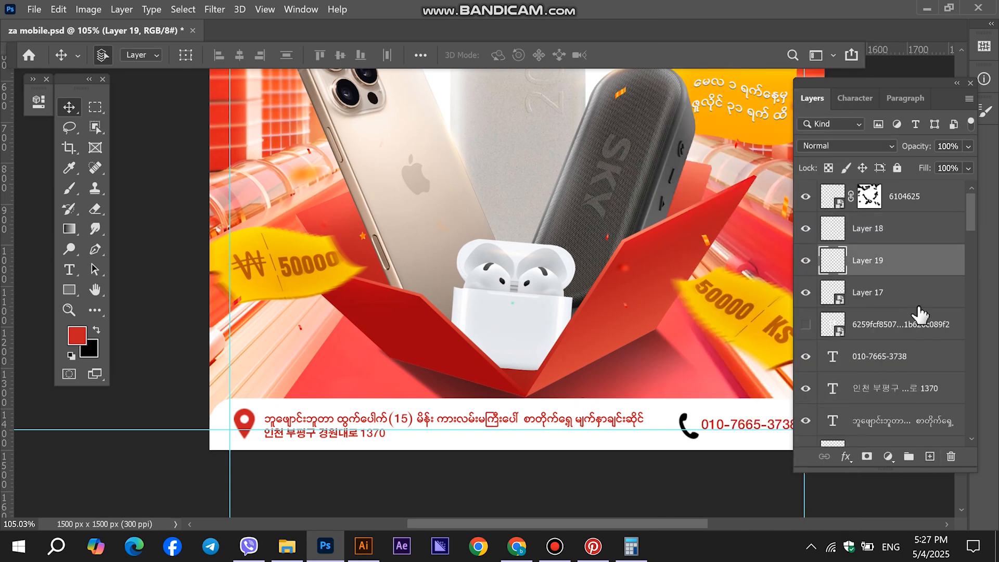
alt+click(912, 272)
key(alt+BackSpace)
shift+click(920, 303)
right_click(920, 303)
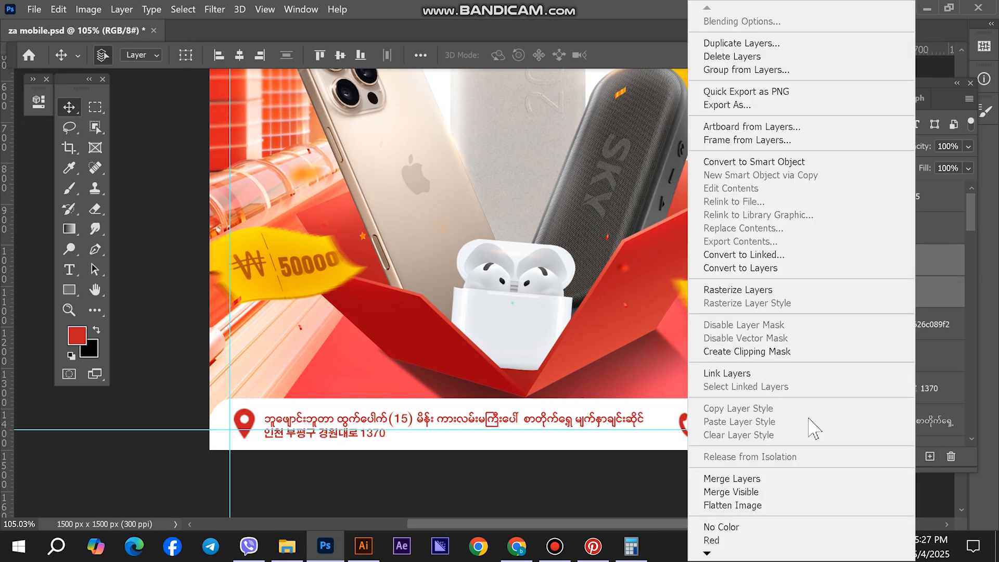
click(771, 479)
scroll(687, 357, down, 3)
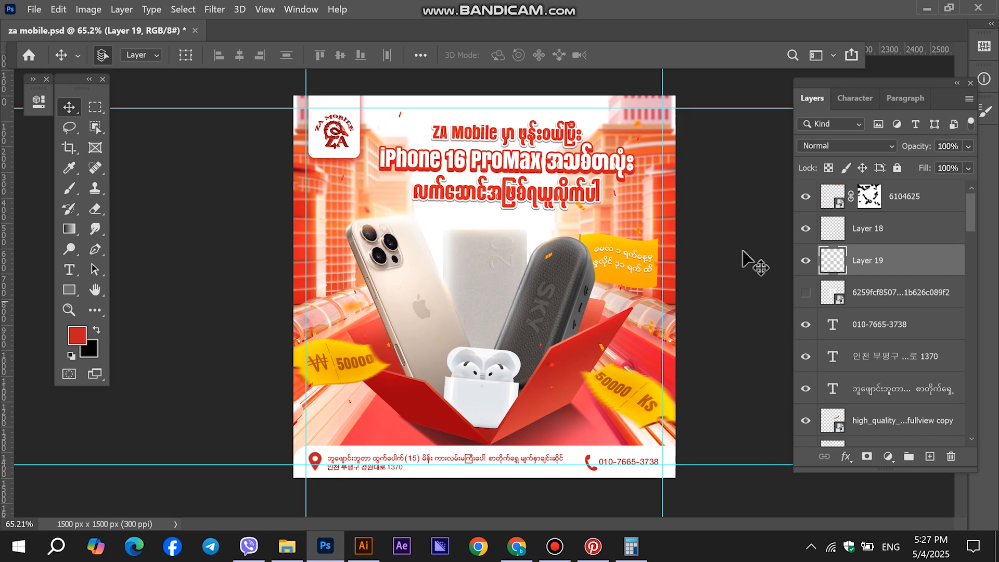
Step: Toggle the lens flare copy 2 layer off and on to compare its effect on the poster
click(337, 120)
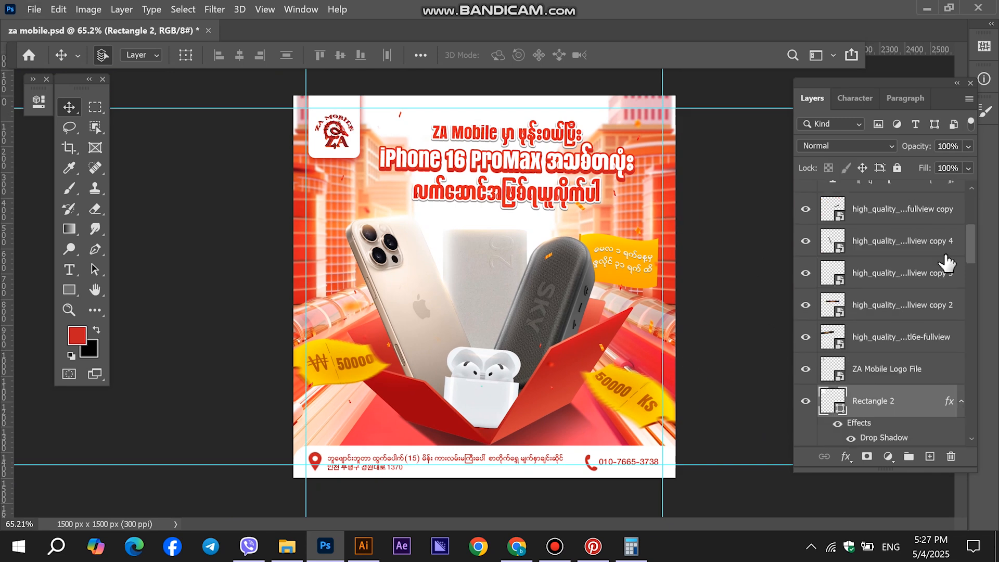
click(805, 305)
click(806, 305)
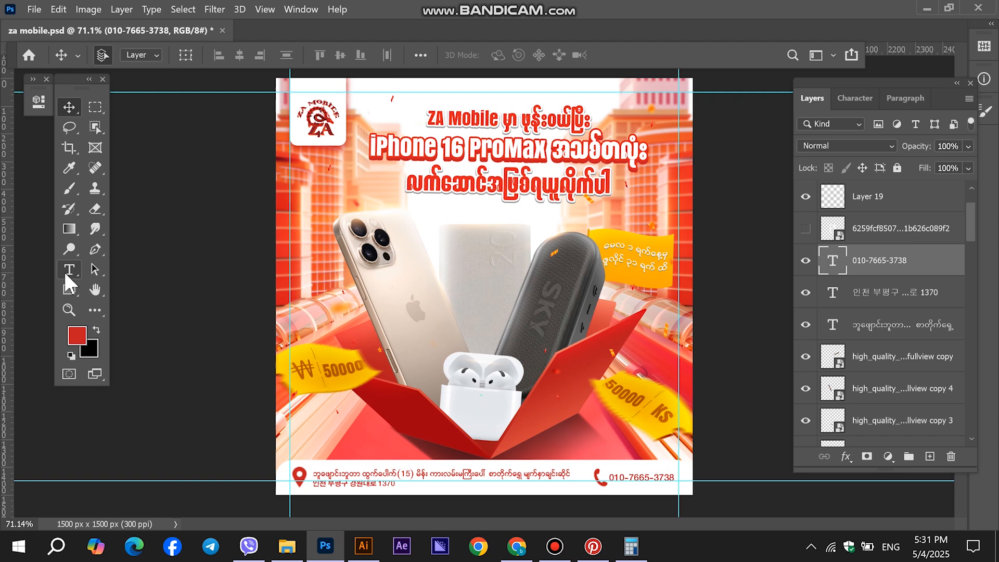
Step: Apply faux bold to the footer phone number and nudge the phone icon slightly left
click(864, 96)
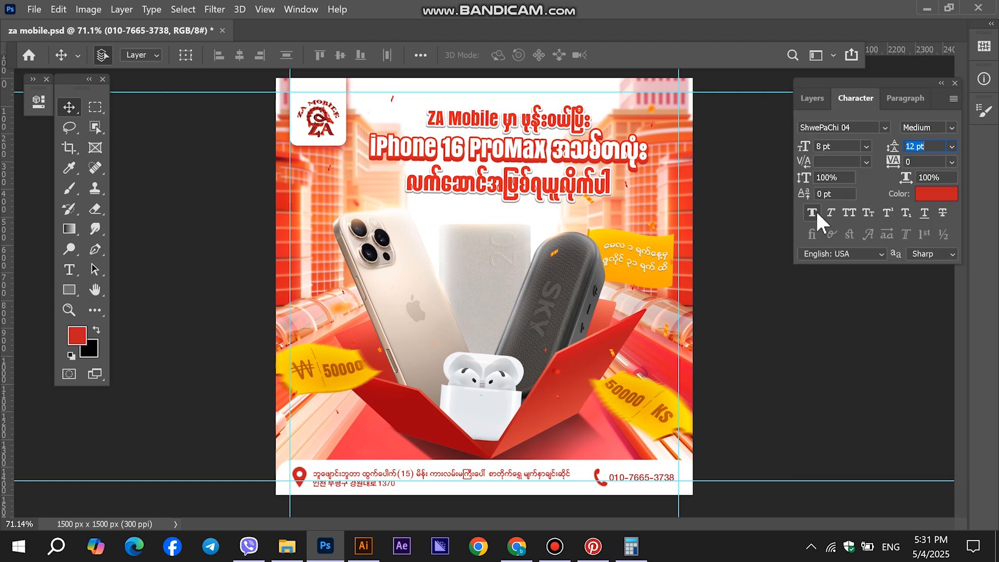
click(813, 99)
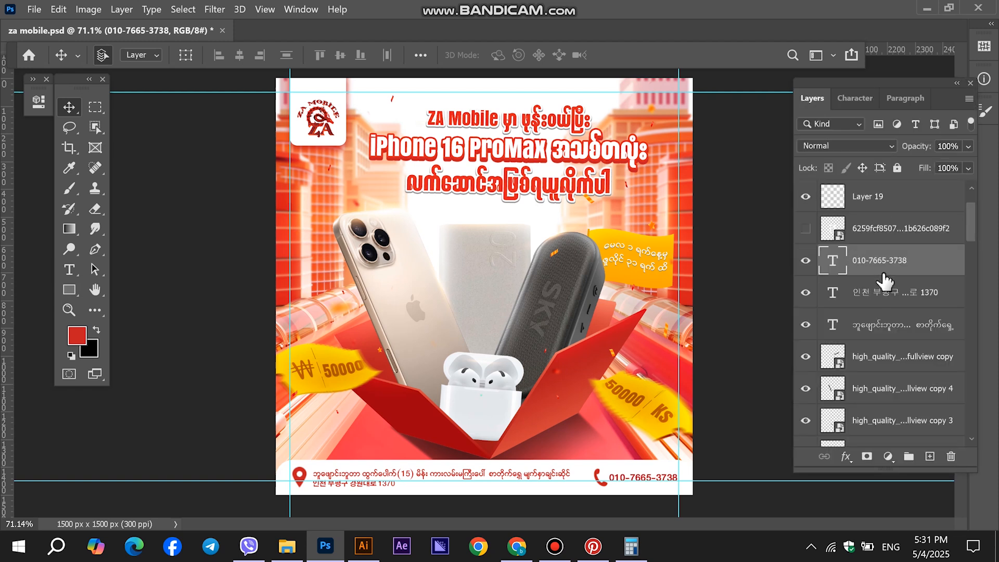
click(597, 471)
key(Left)
key(Left)
key(Left)
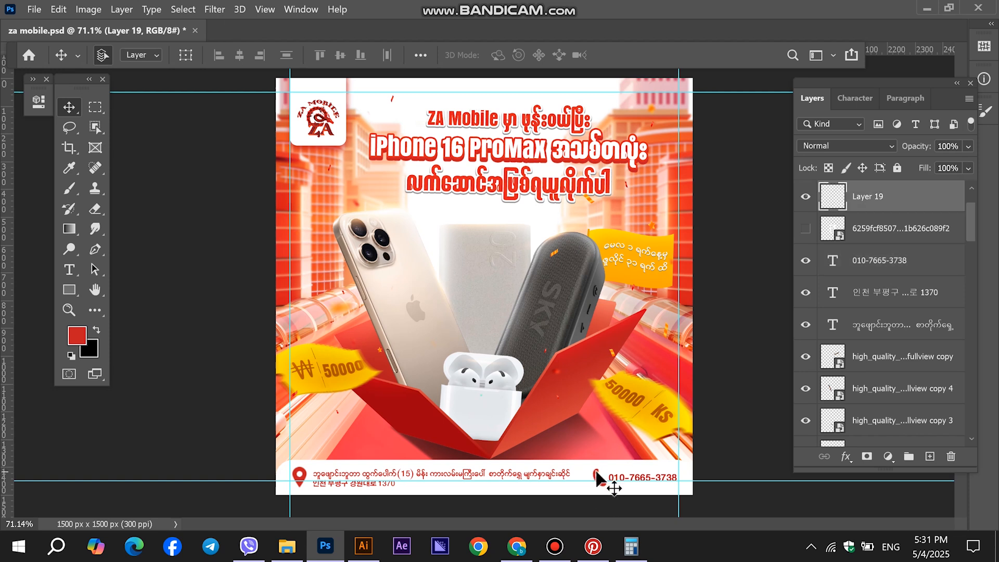
scroll(379, 453, down, 4)
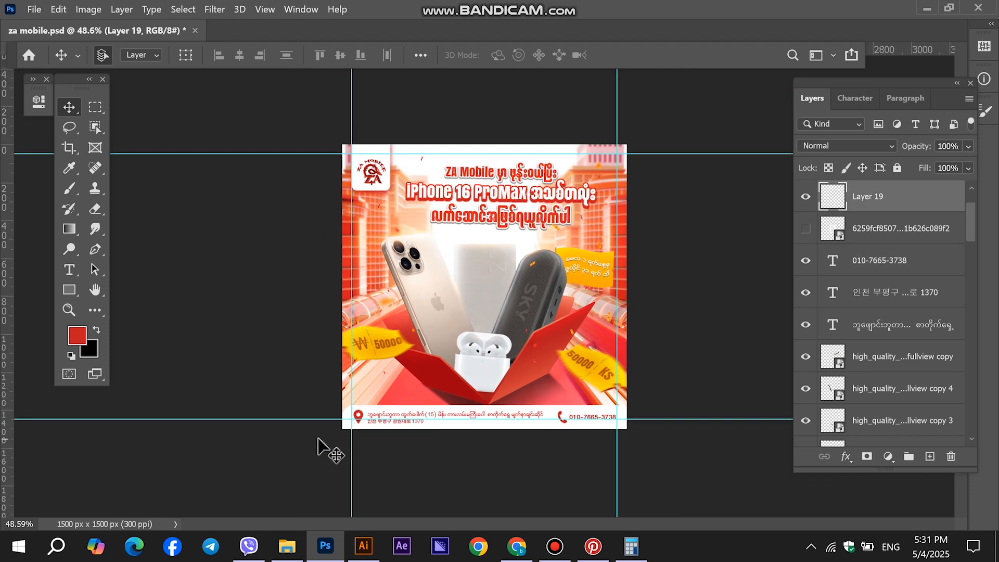
Step: Duplicate the lens flare copy 2 layer, shrink it to about 275 by 30 px and place it on the yellow flag's top edge
click(281, 442)
scroll(255, 226, down, 2)
scroll(602, 285, up, 5)
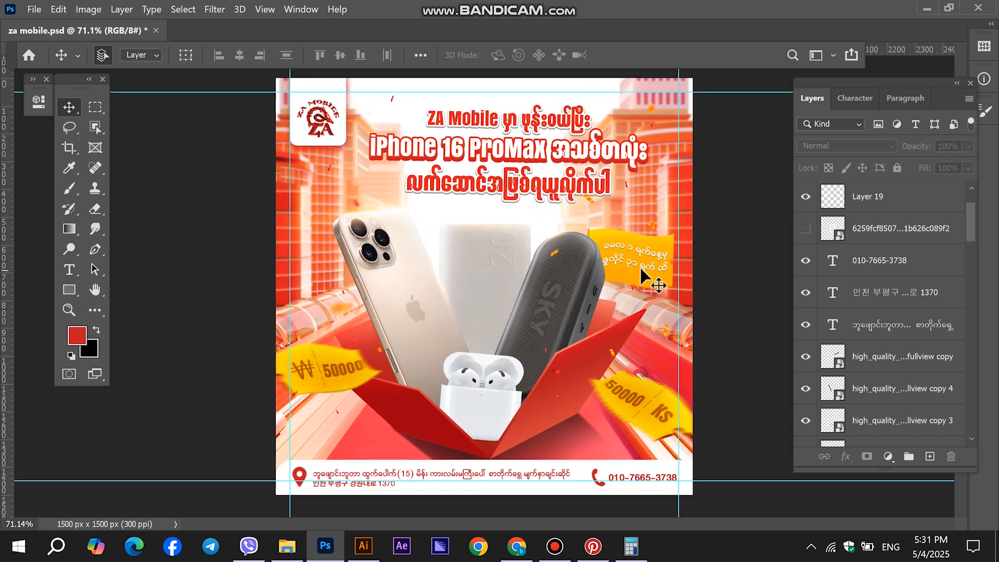
scroll(614, 265, up, 3)
click(477, 206)
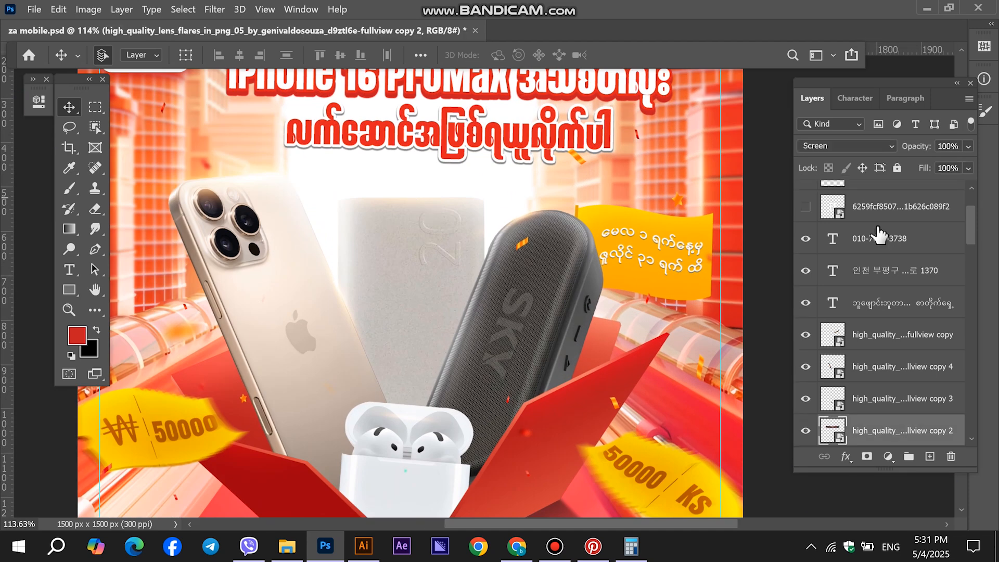
key(ctrl+t)
drag(432, 193, 657, 201)
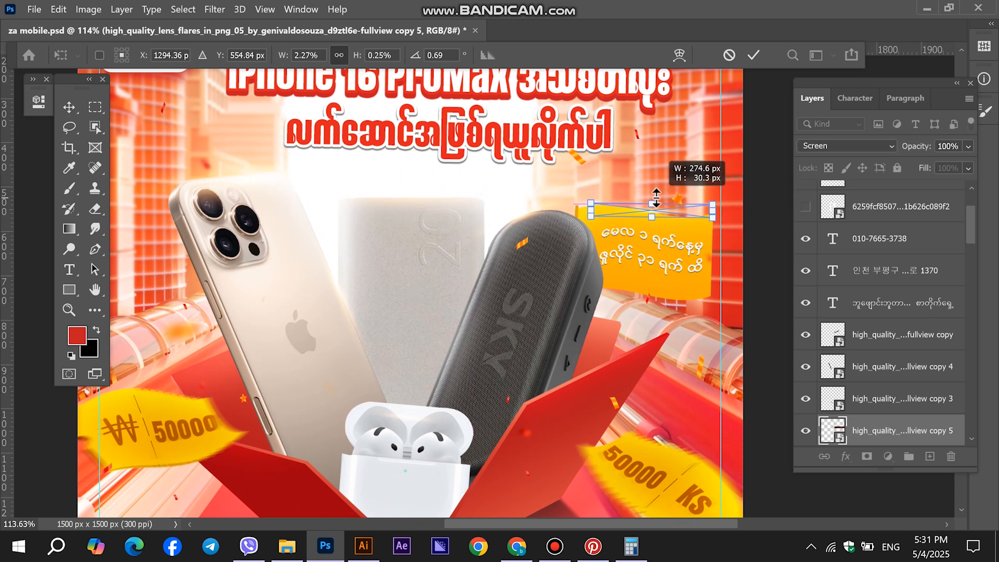
Step: Refine the duplicated flare's size, tilt and position so it follows the curve of the yellow flag's upper edge
scroll(694, 192, up, 5)
scroll(678, 210, up, 2)
drag(362, 241, 304, 245)
drag(583, 251, 481, 238)
drag(511, 175, 525, 179)
drag(501, 219, 520, 224)
key(Return)
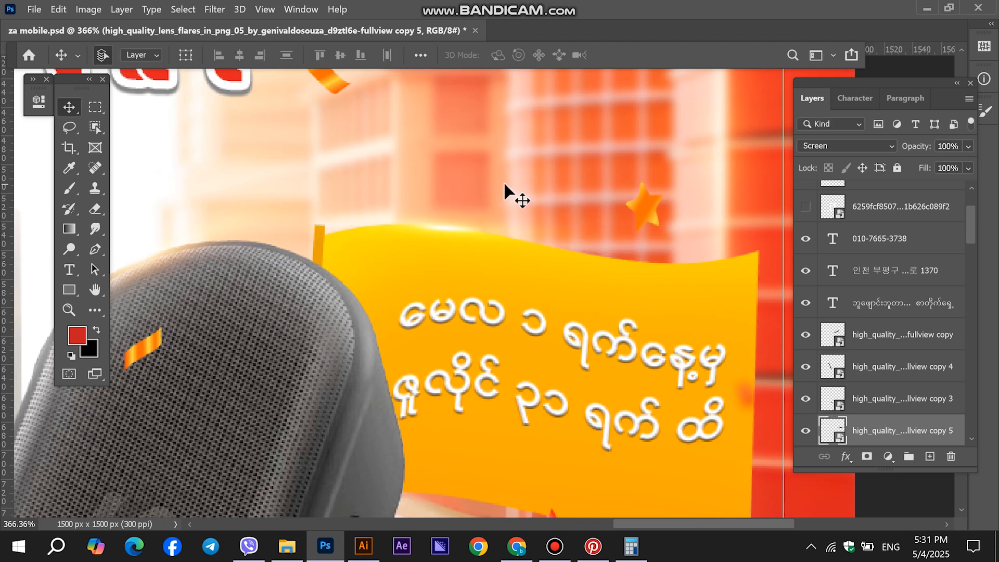
Step: Readjust the duplicated flare's placement along the yellow flag's top edge
scroll(558, 241, down, 6)
scroll(654, 226, up, 4)
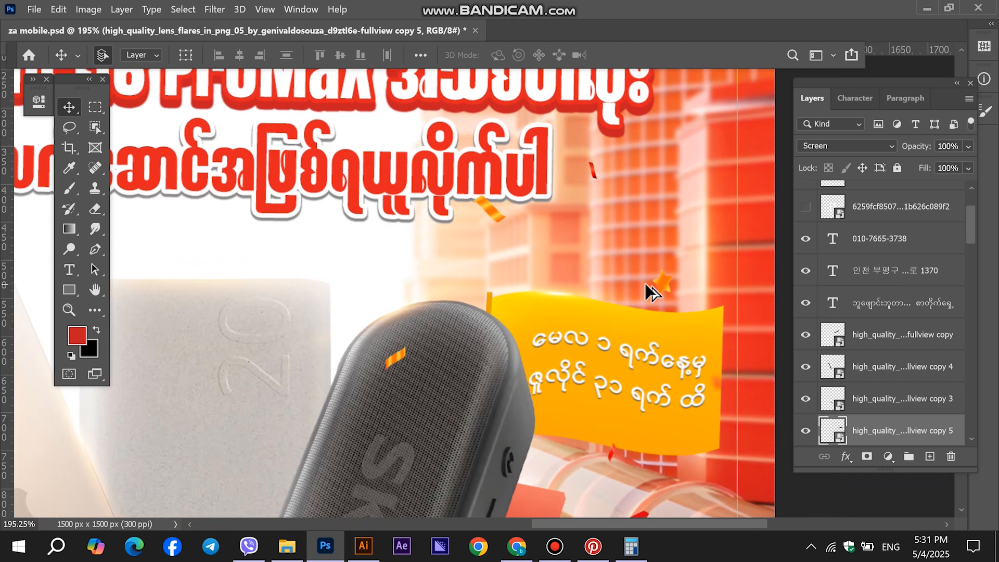
scroll(644, 282, up, 2)
key(ctrl+t)
drag(527, 355, 559, 345)
key(Return)
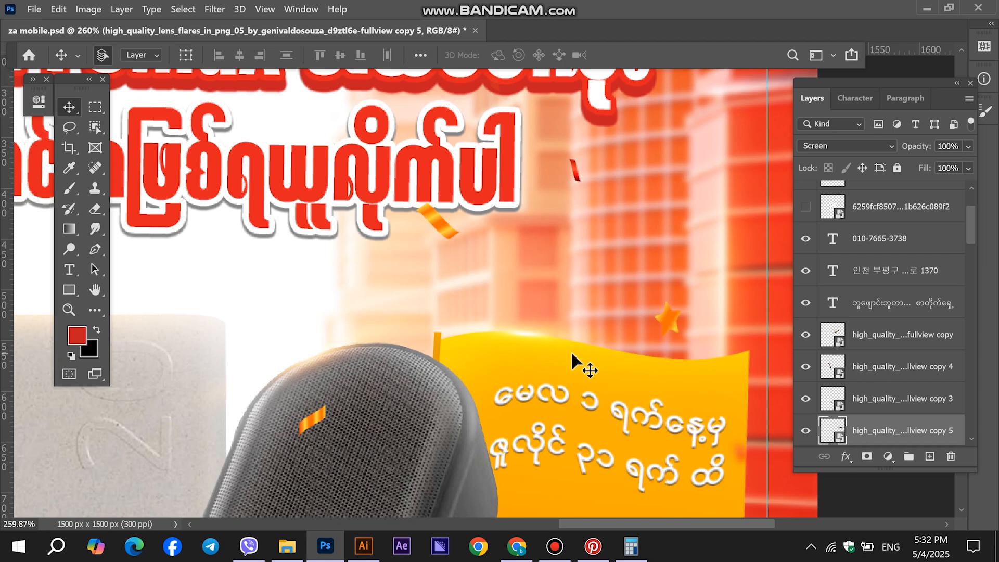
key(ctrl+t)
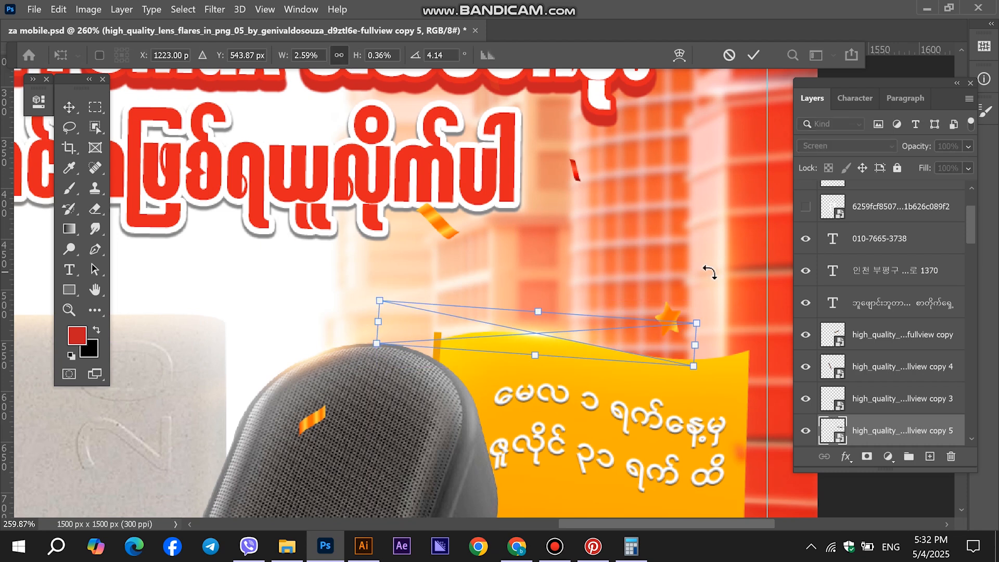
key(Return)
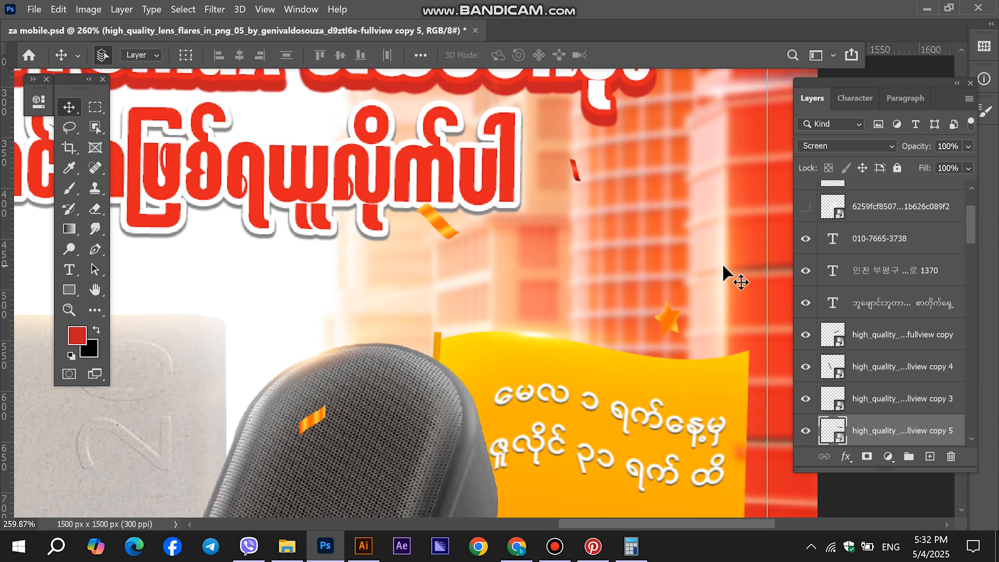
scroll(482, 287, down, 1)
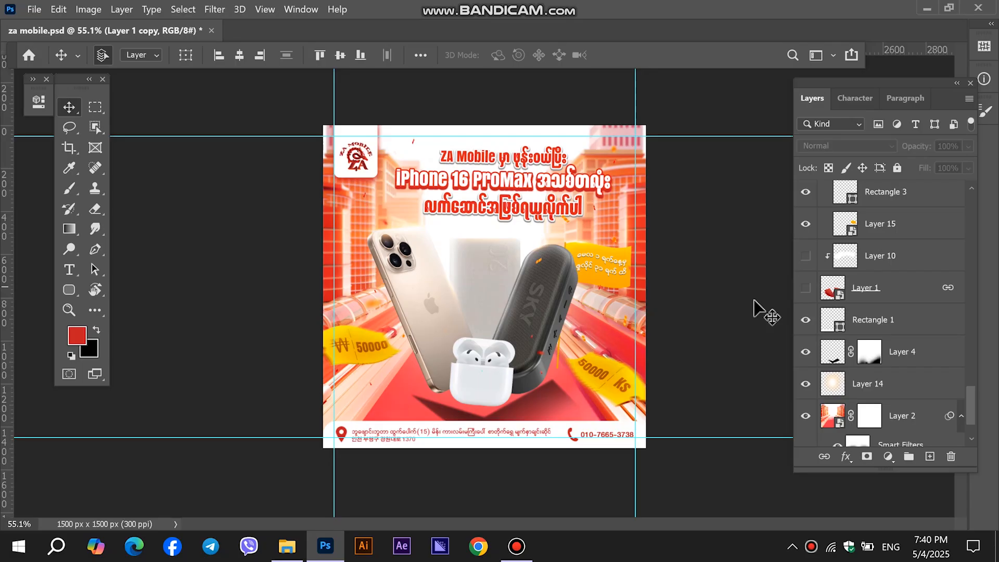
Step: Hide the Layer 4 shadow and move the Rectangle 1 layer below it
click(832, 352)
click(807, 354)
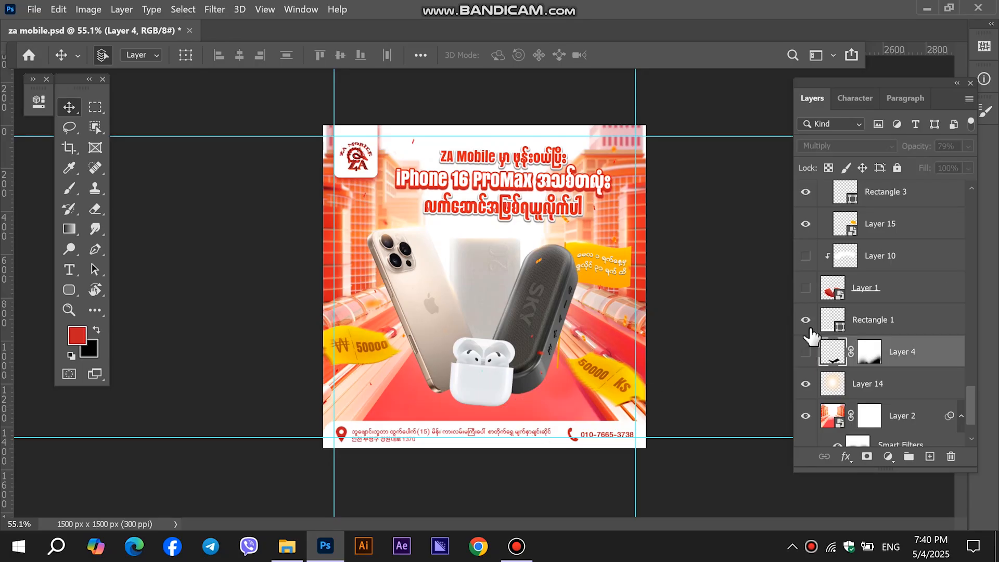
click(806, 320)
click(805, 319)
drag(873, 324, 866, 367)
Step: Enlarge the iPhone image to about 112% and reposition it in the left half of the poster
scroll(527, 354, up, 3)
drag(436, 348, 450, 360)
key(ctrl+z)
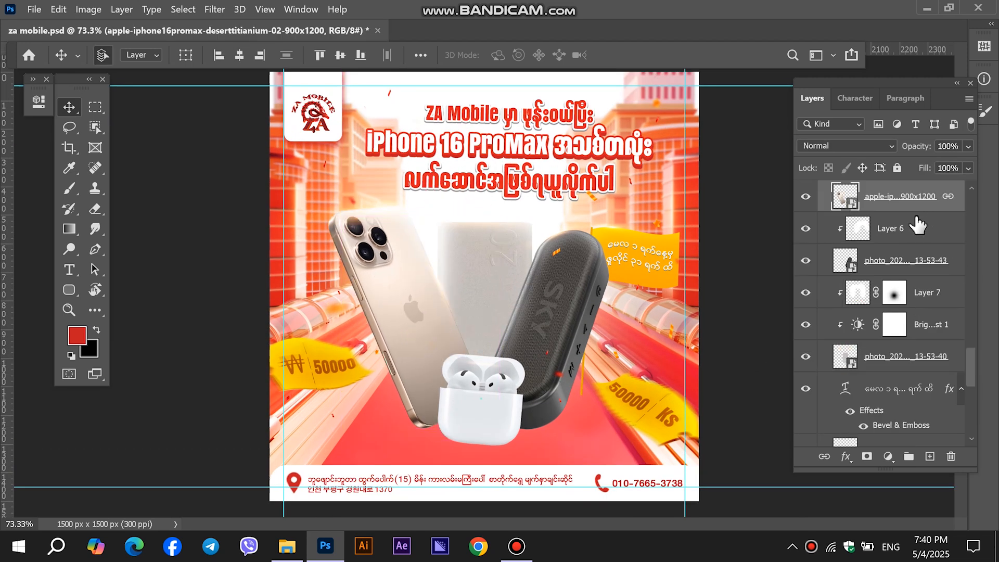
scroll(907, 245, up, 3)
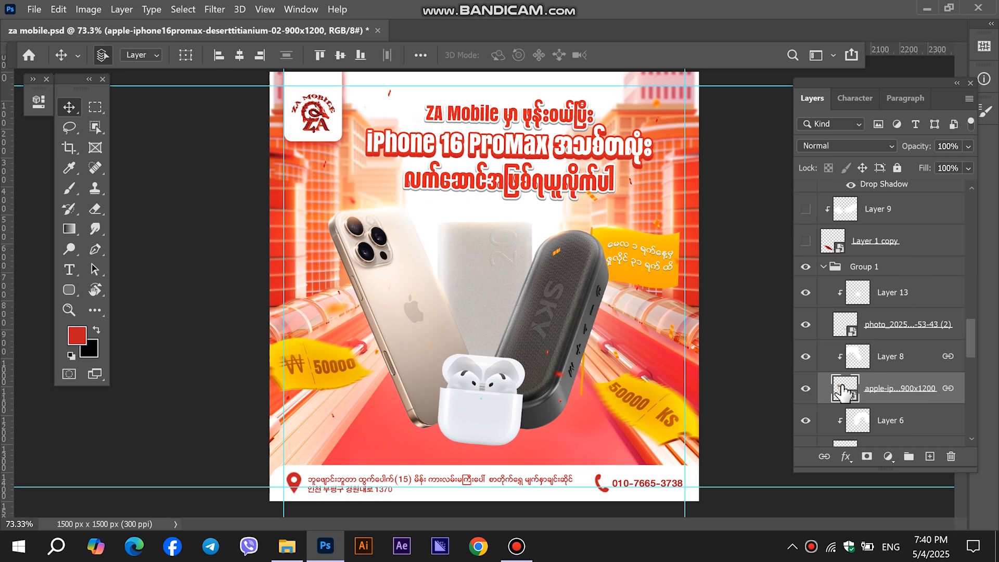
scroll(843, 392, up, 10)
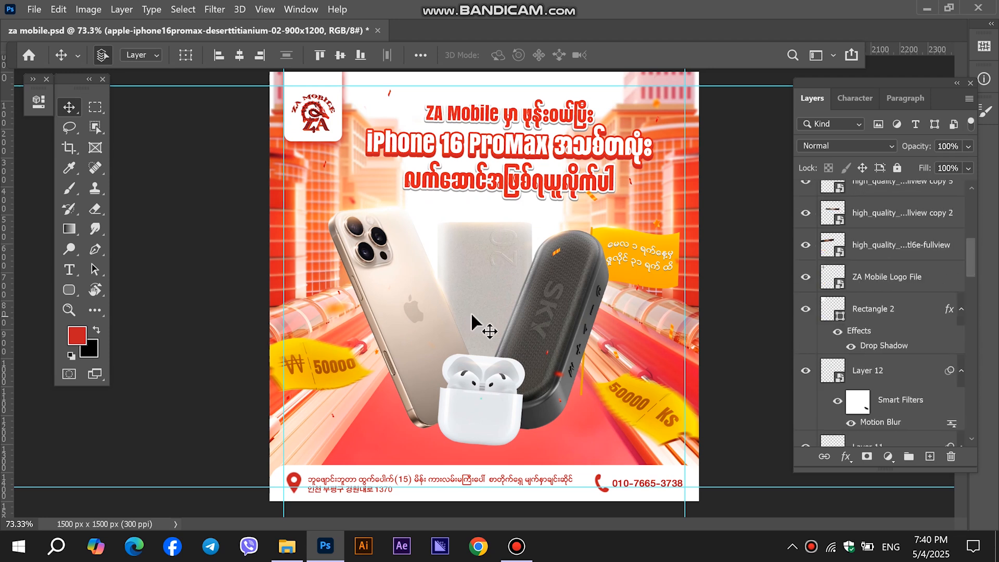
key(ctrl+t)
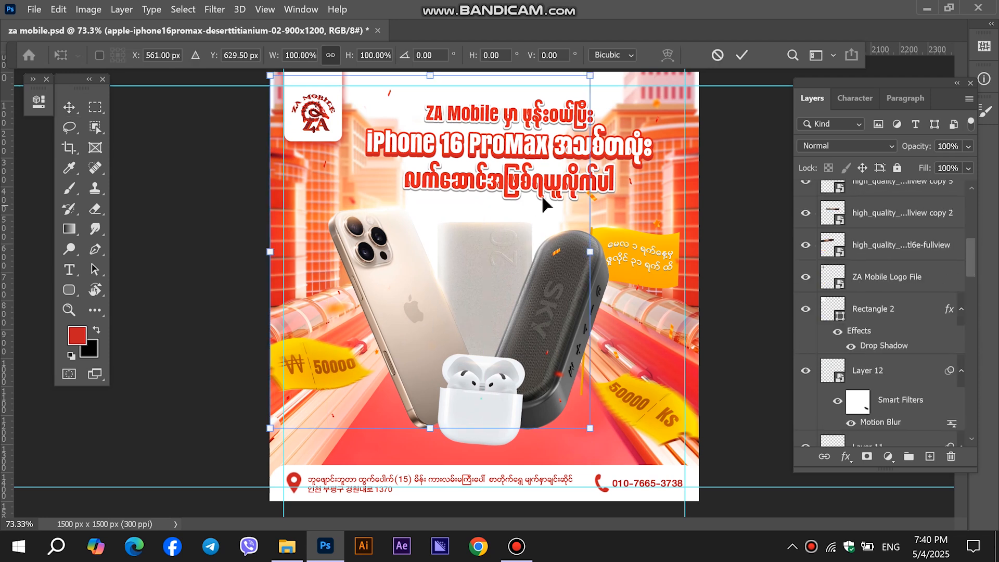
drag(595, 262, 635, 263)
drag(546, 322, 519, 310)
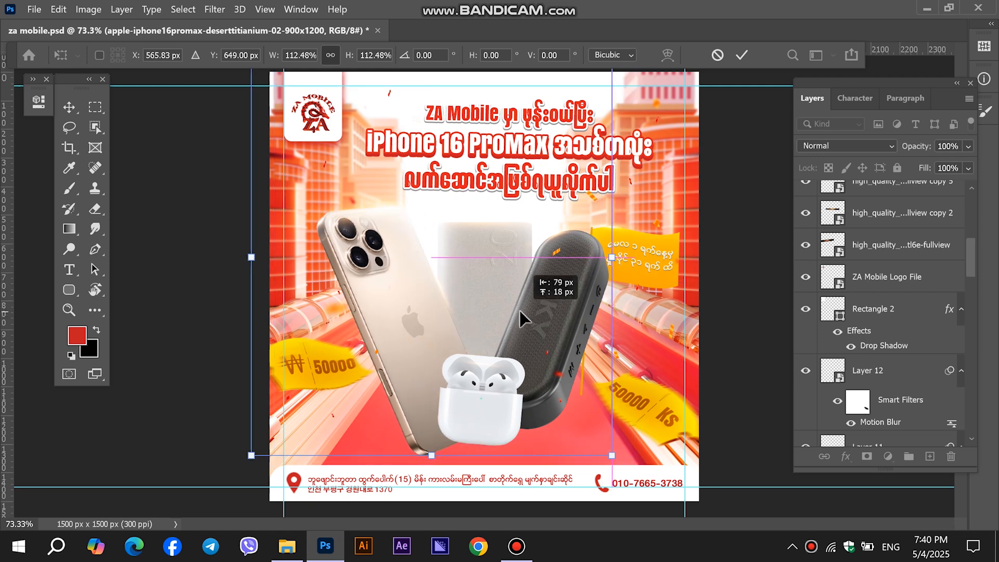
key(Return)
drag(565, 328, 567, 330)
Step: Scale the power bank to about 80%, rotate it about 10° and tuck it behind the SKY speaker
click(496, 269)
scroll(843, 393, down, 5)
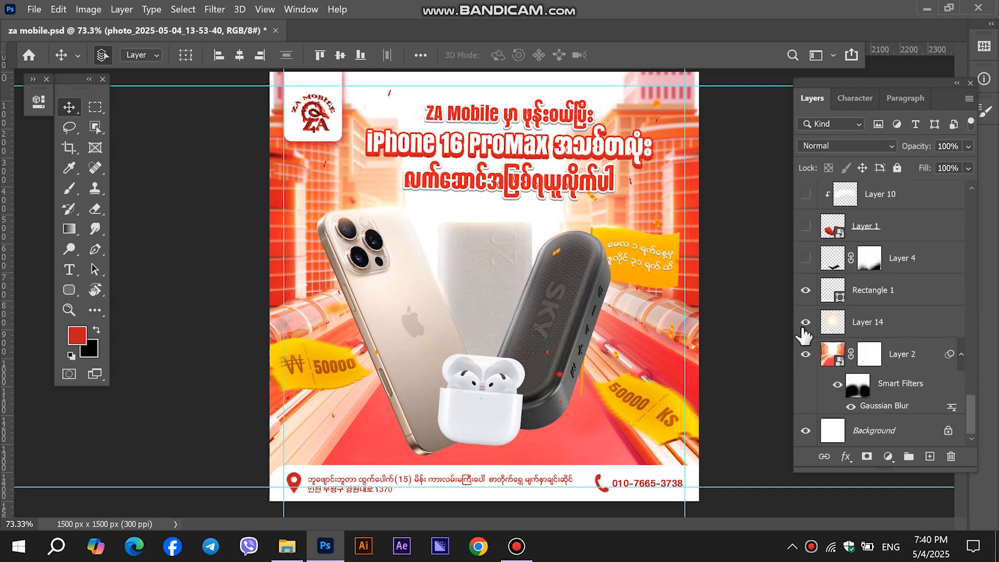
drag(503, 274, 502, 272)
key(ctrl+t)
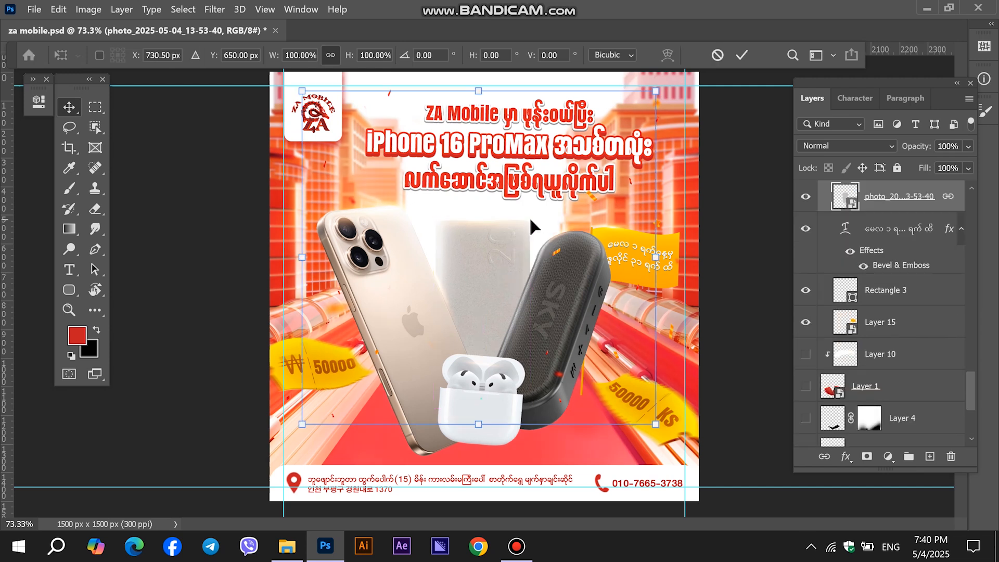
drag(657, 94, 663, 237)
drag(487, 305, 591, 273)
drag(757, 239, 755, 249)
drag(641, 205, 745, 146)
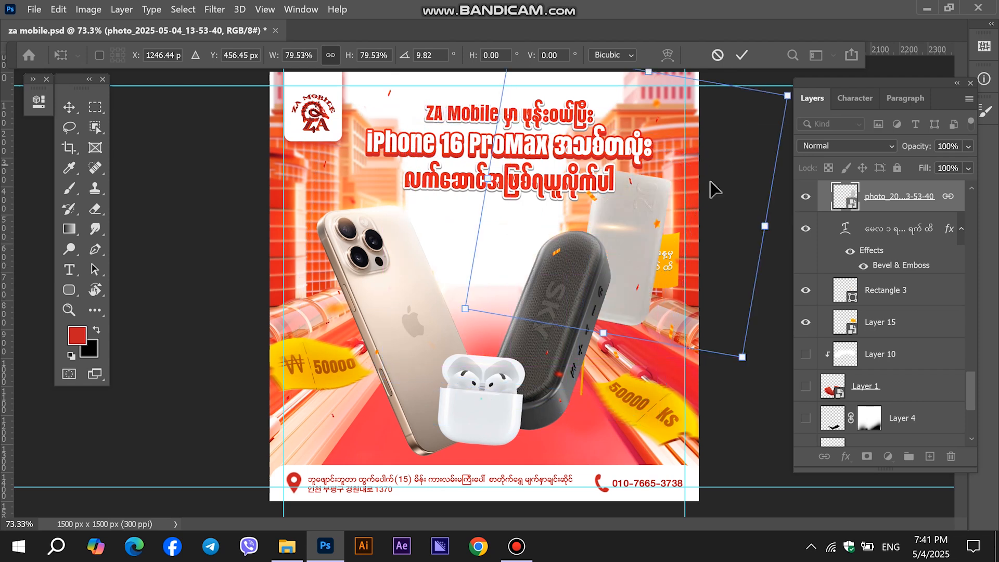
key(ctrl+z)
key(Return)
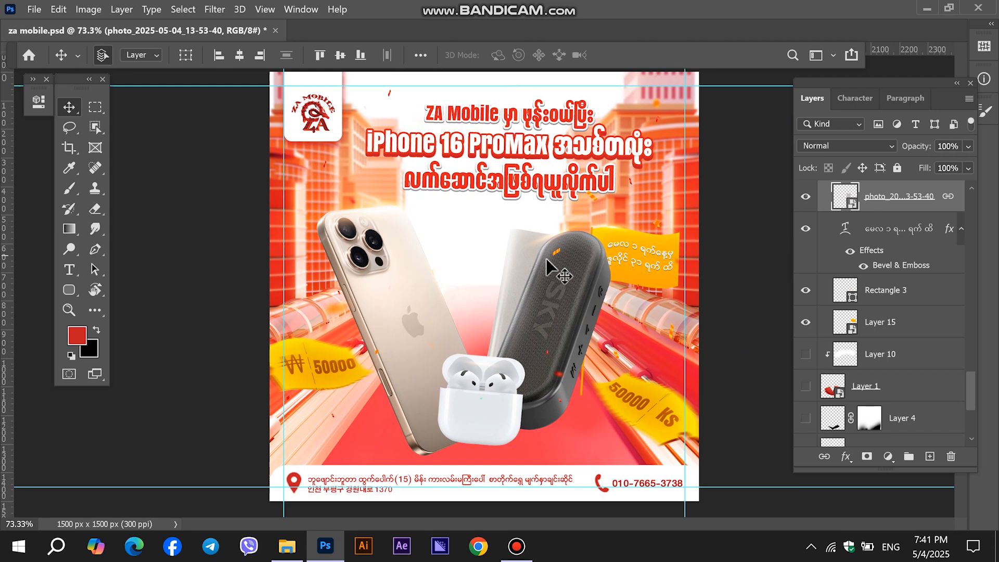
Step: Shrink the SKY speaker, adjust its tilt and place it above the AirPods in front of the power bank
key(alt+bracketright)
scroll(880, 210, up, 1)
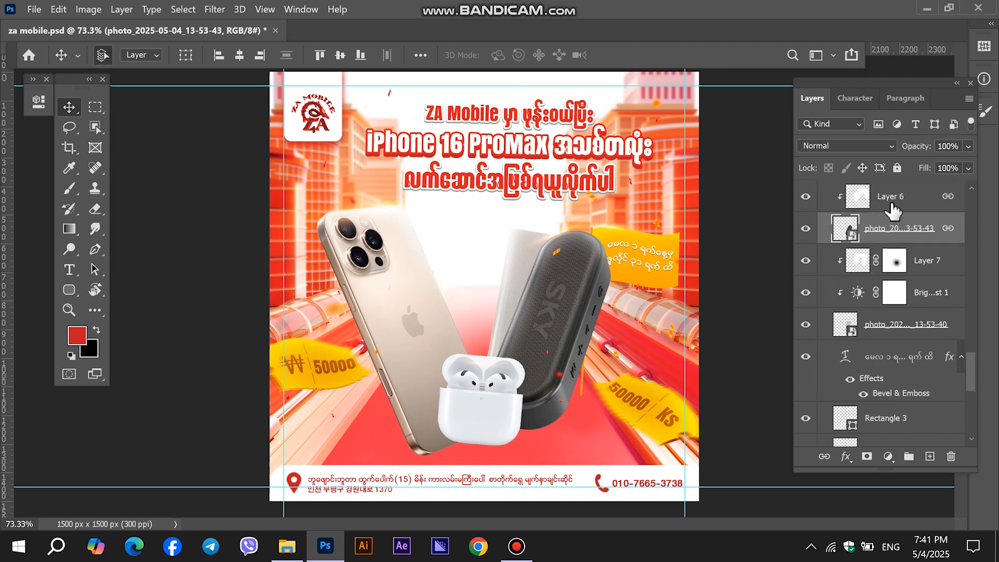
key(ctrl+t)
drag(722, 239, 627, 156)
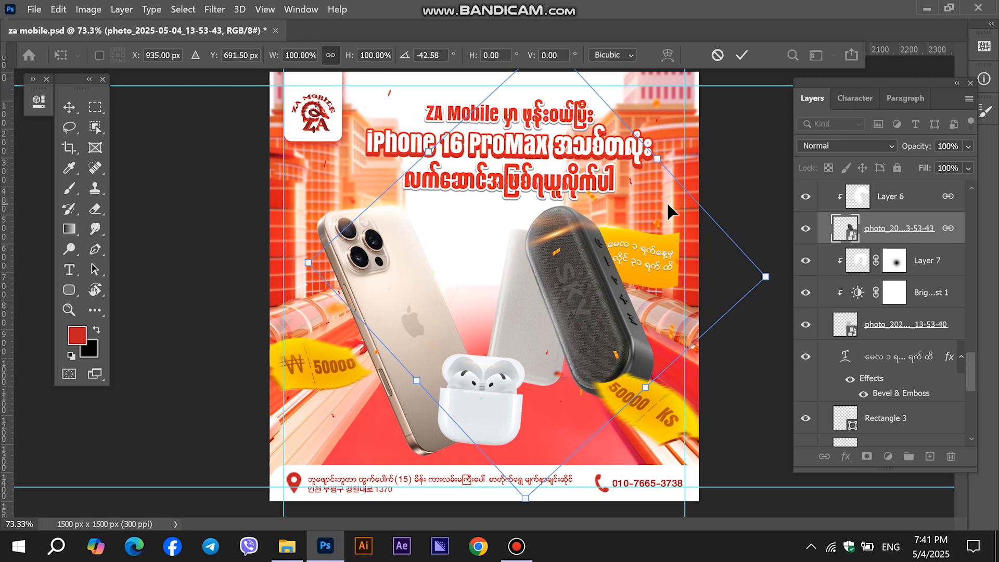
key(ctrl+z)
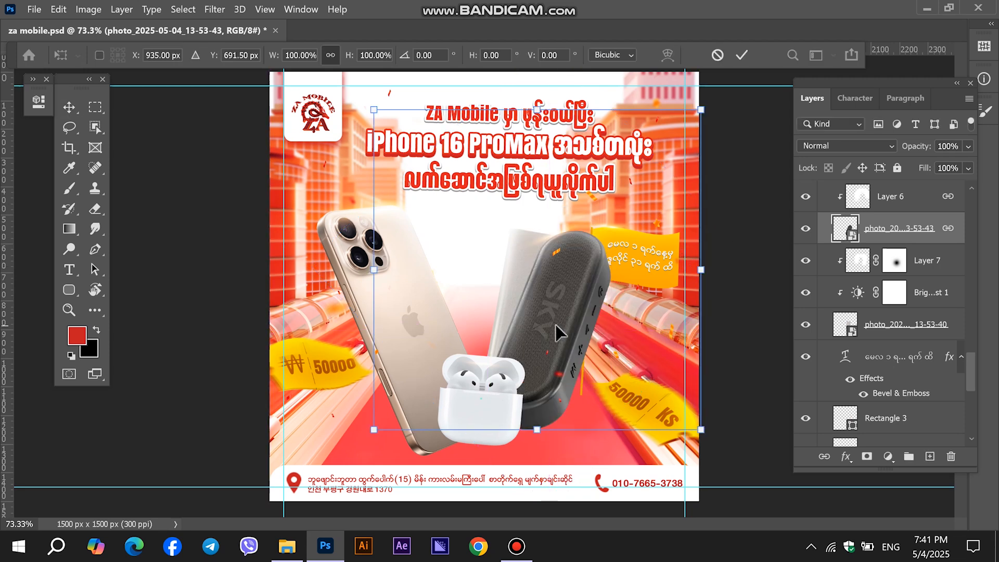
drag(556, 327, 560, 304)
drag(705, 86, 610, 236)
drag(510, 325, 533, 300)
drag(607, 180, 648, 139)
drag(699, 186, 784, 149)
drag(684, 288, 686, 295)
drag(602, 322, 591, 318)
key(Return)
Step: Scale the power bank to about 76%, rotate it about -21° and place it between the iPhone and the speaker
click(542, 388)
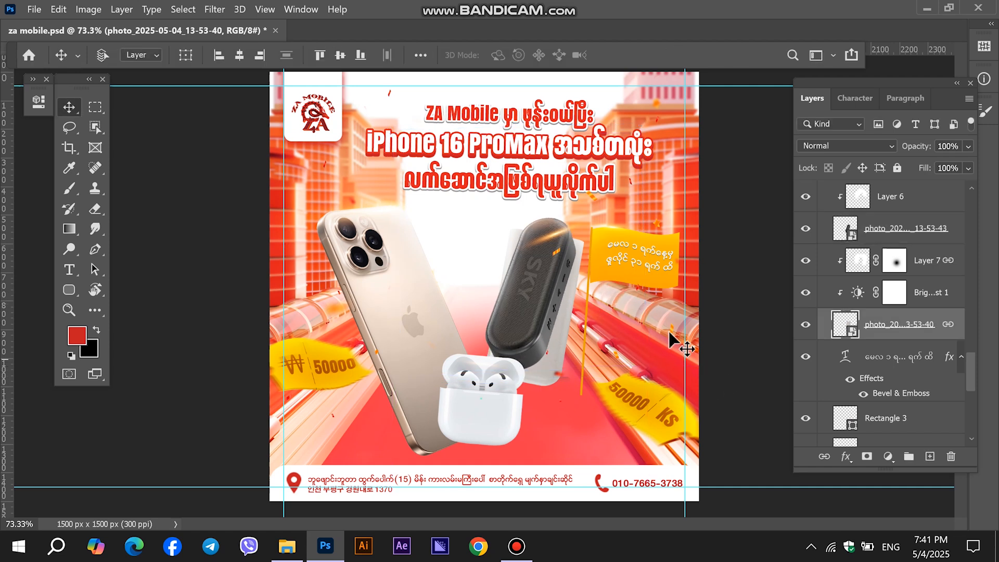
key(ctrl+t)
drag(564, 357, 495, 320)
drag(645, 181, 554, 205)
drag(468, 262, 480, 272)
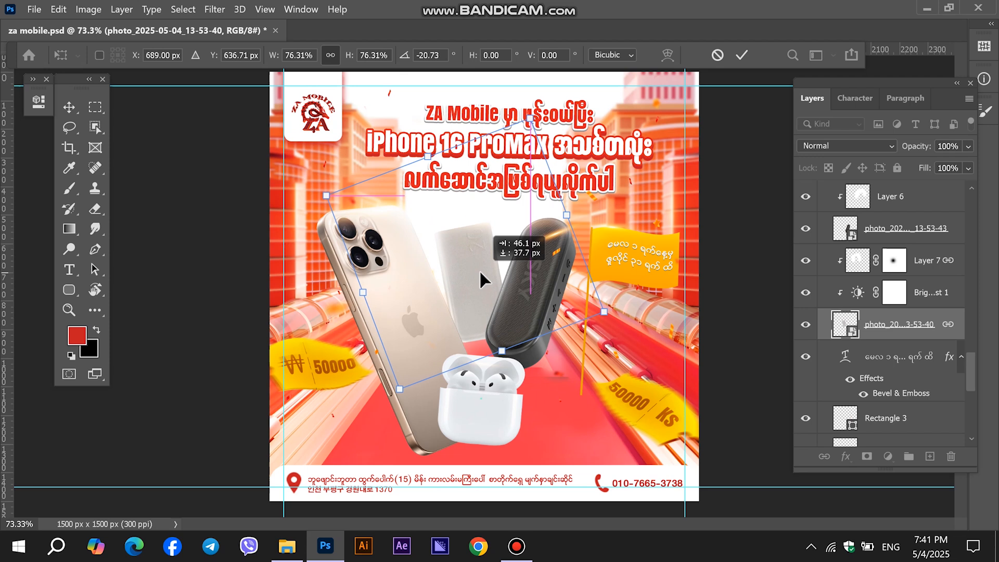
key(Return)
Step: Shift the speaker slightly down, then shrink and tilt the AirPods and place them in front of the speaker's base
drag(541, 287, 551, 308)
click(501, 397)
drag(501, 397, 534, 389)
key(ctrl+t)
drag(443, 442, 464, 417)
drag(607, 276, 599, 300)
drag(525, 417, 539, 418)
key(Return)
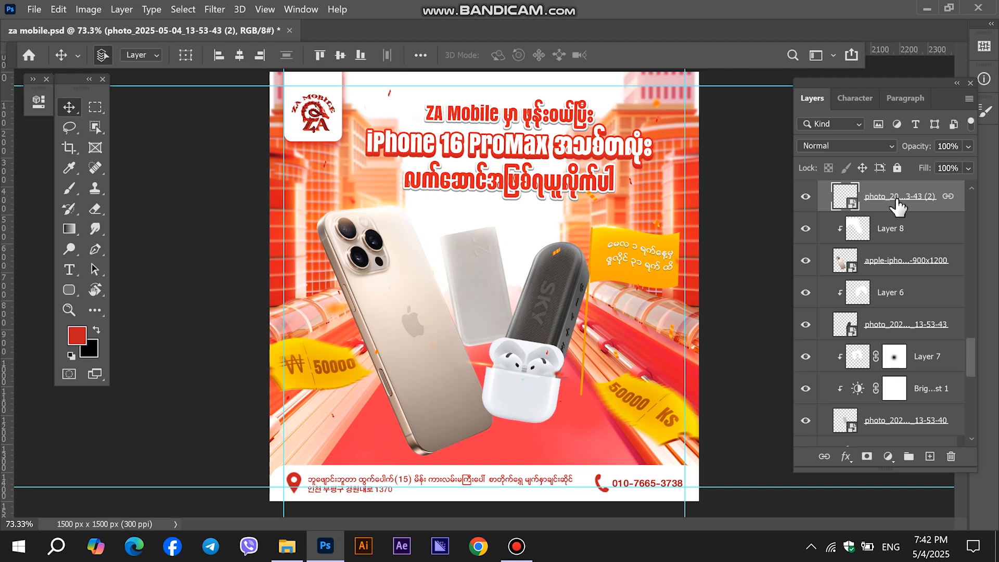
Step: Move the AirPods image and its clipped Layer 13 below the iPhone layer, and shift the AirPods slightly up
scroll(892, 205, up, 2)
ctrl+click(893, 228)
drag(901, 229, 911, 339)
drag(534, 406, 530, 386)
Step: Shift the power bank slightly down and rotate it a little more upright
drag(478, 277, 482, 288)
key(ctrl+t)
drag(584, 379, 590, 385)
key(Return)
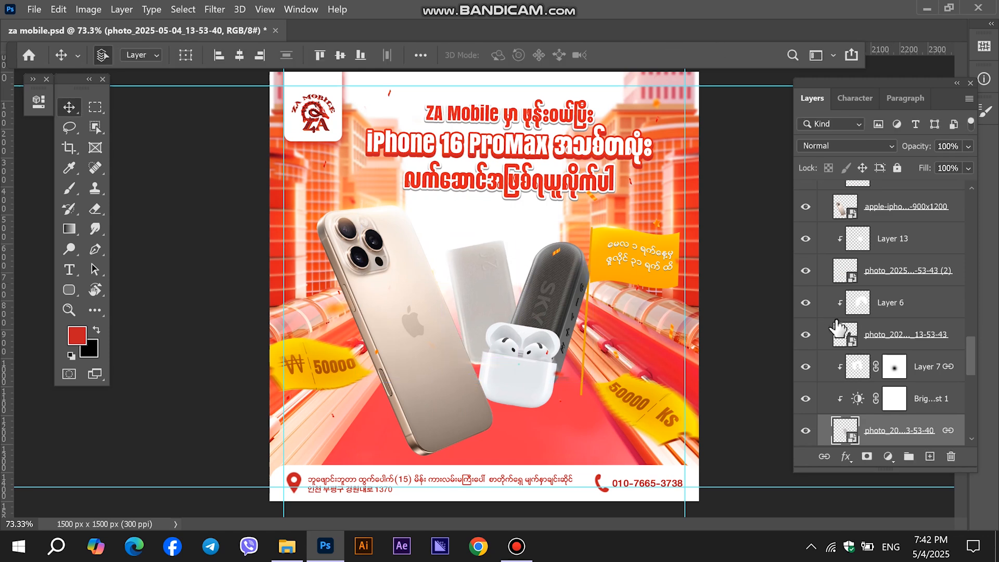
Step: Move the speaker image and its clipped Layer 6 below the power bank layers
click(579, 307)
ctrl+click(904, 314)
scroll(905, 314, down, 1)
drag(902, 265, 909, 411)
Step: Raise the speaker behind the power bank and move the AirPods down to the right
drag(555, 302, 562, 270)
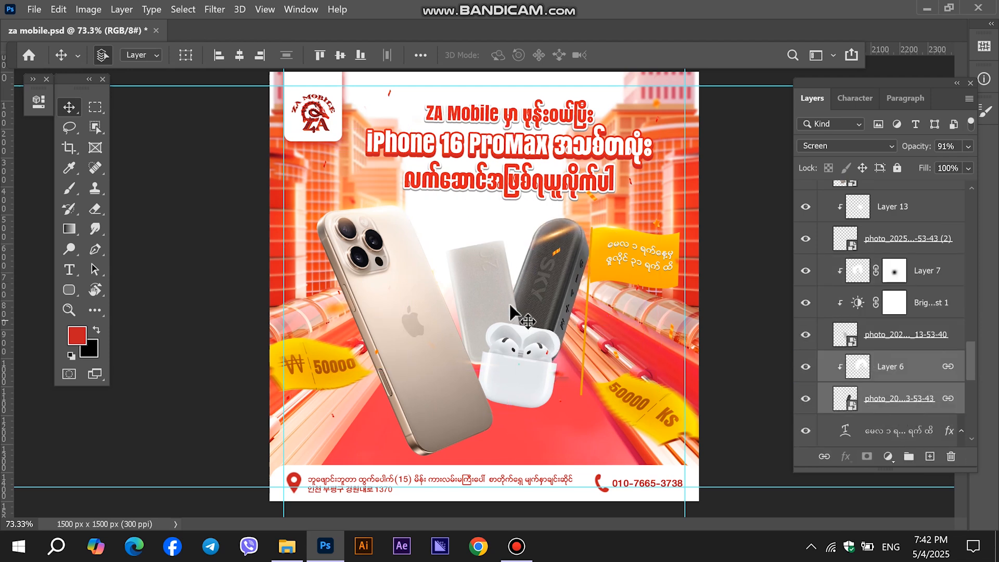
mouse_move(553, 288)
mouse_down()
mouse_move(582, 321)
mouse_move(557, 280)
mouse_up()
drag(529, 357, 554, 372)
Step: Enlarge the power bank to about 106%, rotate it about -5° and move it up beside the iPhone
click(480, 312)
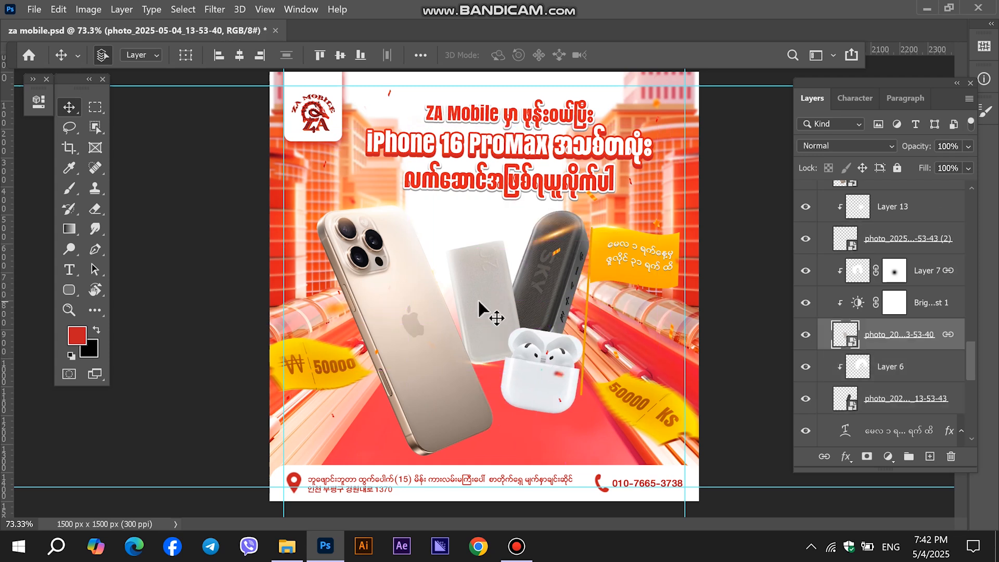
key(ctrl+t)
mouse_move(361, 382)
mouse_down()
mouse_move(346, 393)
mouse_move(353, 374)
mouse_up()
drag(485, 306, 488, 286)
drag(637, 294, 639, 278)
drag(598, 364, 604, 368)
drag(476, 269, 468, 270)
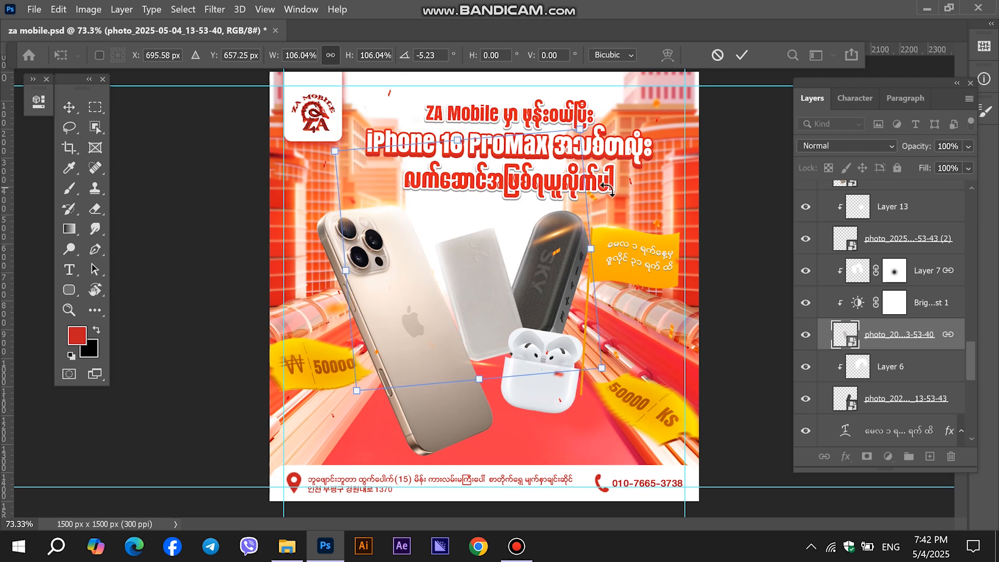
key(Return)
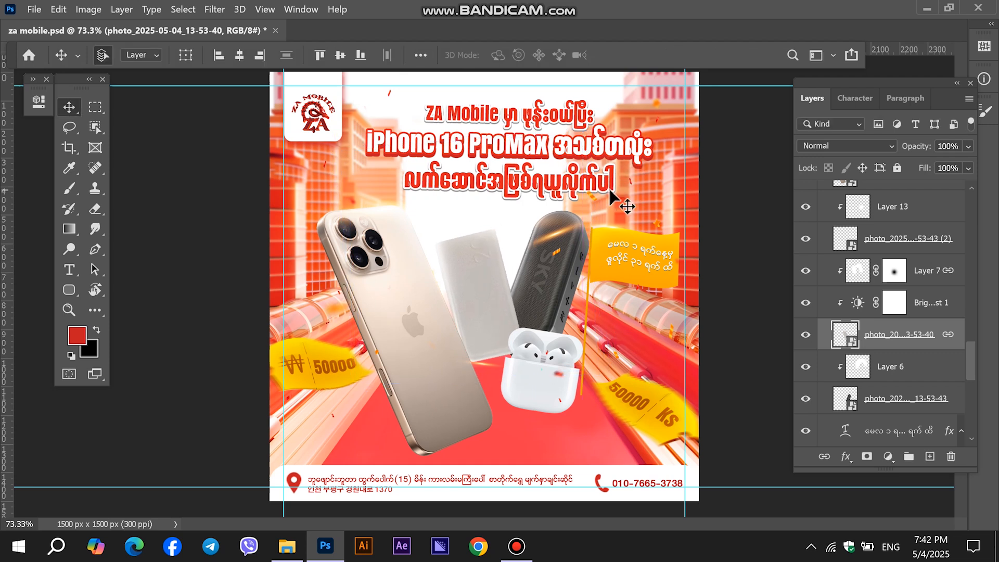
Step: Move the power bank image with its clipped Layer 7 and brightness adjustment below the speaker layer
ctrl+click(935, 273)
ctrl+click(931, 302)
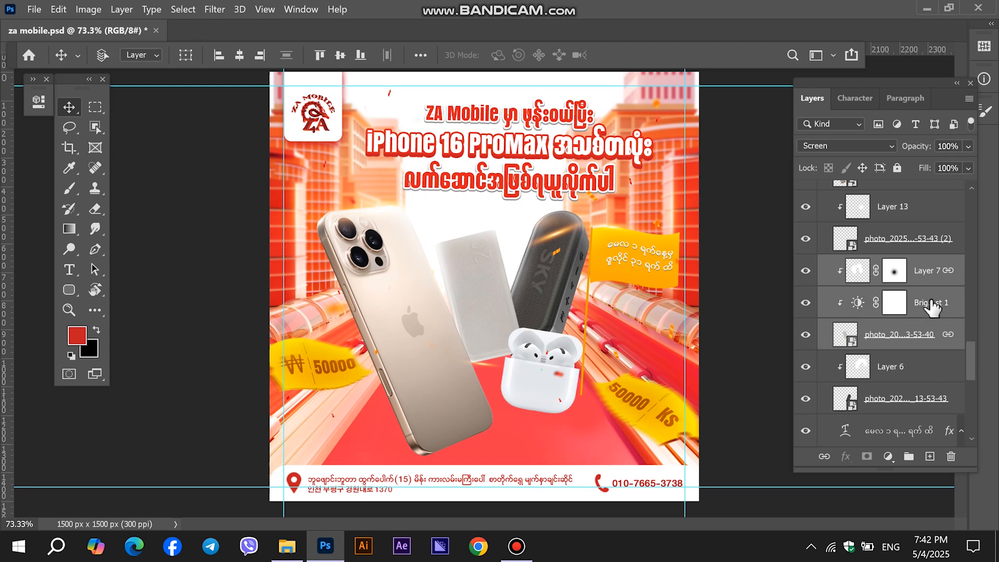
scroll(931, 303, down, 1)
drag(936, 274, 929, 387)
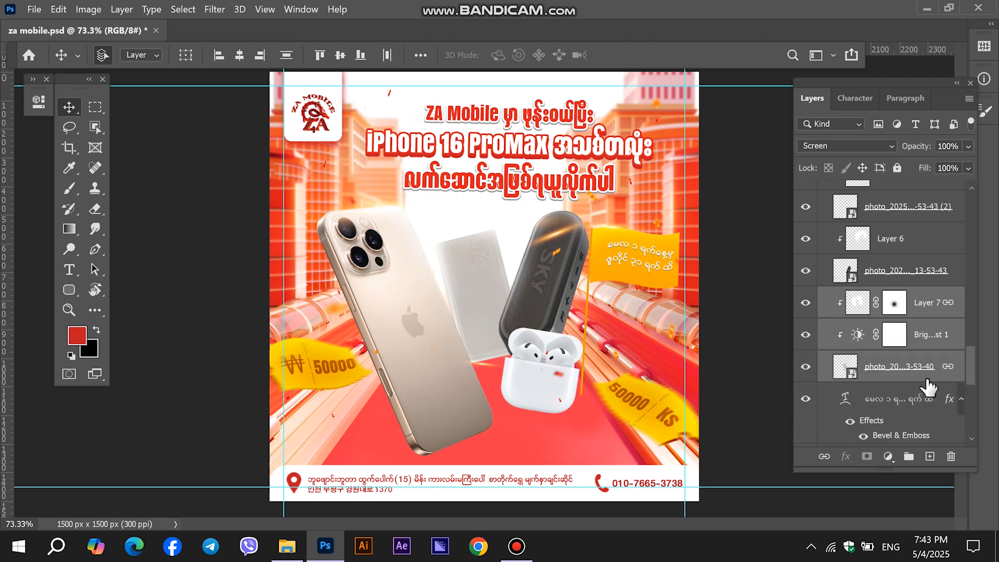
Step: Fine-tune the product layout by nudging the iPhone and power bank up and the speaker and AirPods slightly down
drag(515, 312, 497, 289)
drag(540, 286, 541, 299)
drag(538, 379, 533, 383)
drag(471, 275, 472, 281)
drag(462, 418, 466, 411)
scroll(469, 408, down, 4)
drag(459, 377, 460, 372)
scroll(464, 373, up, 4)
Step: Tilt the AirPods slightly clockwise and move them down in front of the speaker's base
drag(538, 368, 545, 370)
key(ctrl+t)
drag(641, 297, 671, 300)
key(Return)
drag(557, 388, 553, 397)
Step: Paint a soft black spot on a new layer just above Layer 10, behind the products
click(488, 298)
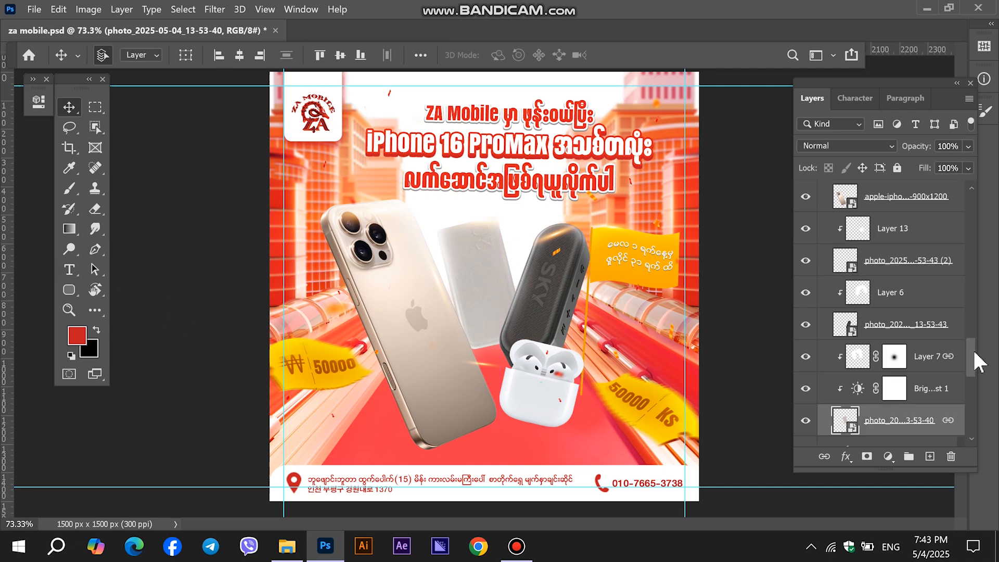
scroll(890, 320, down, 6)
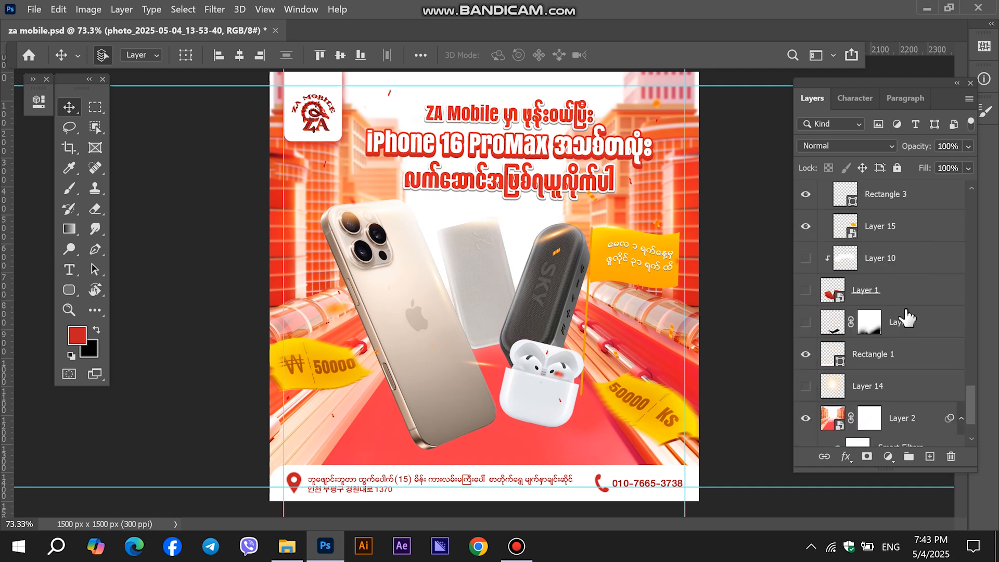
click(930, 457)
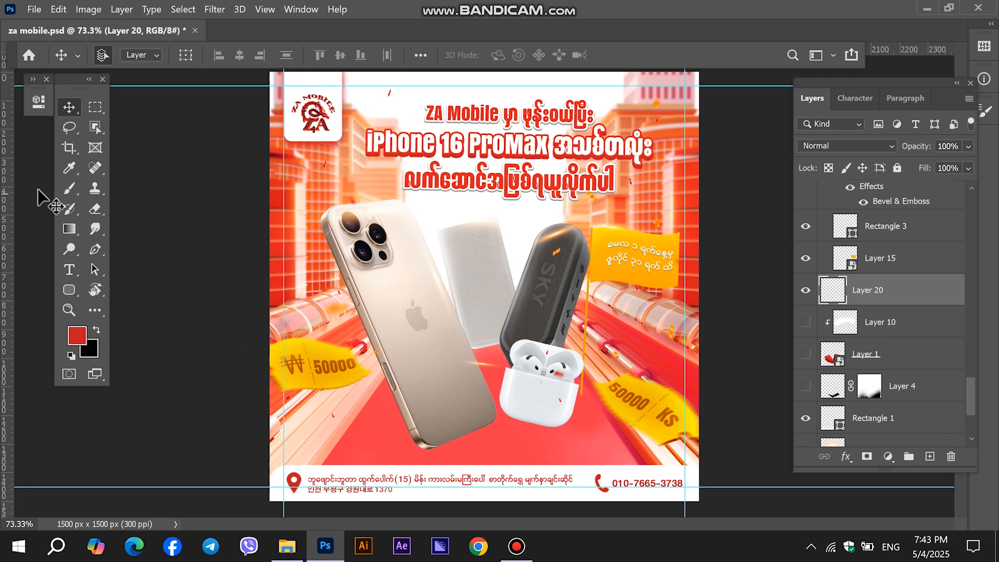
click(71, 189)
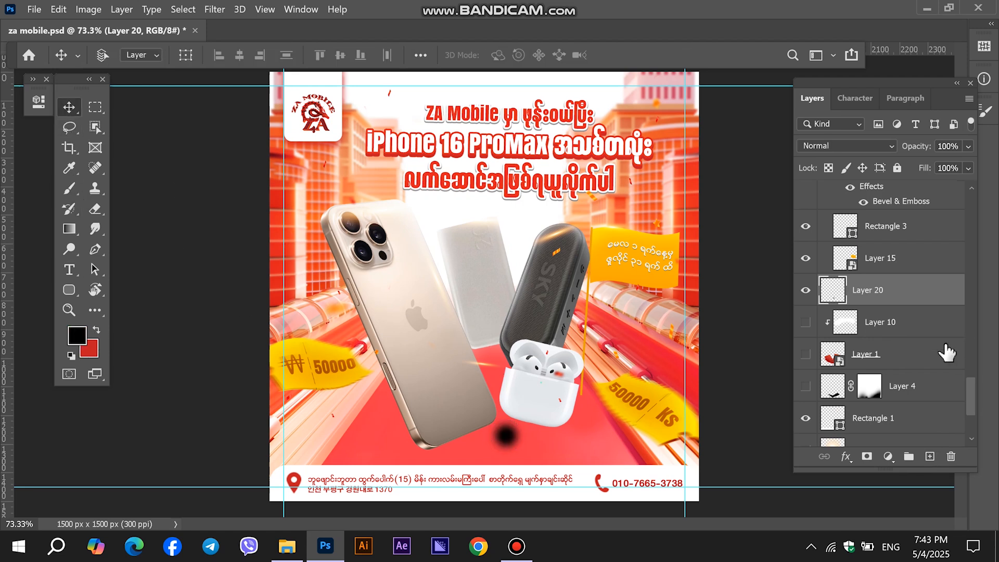
Step: Stretch the black spot to about 363% width and 40% height and place it as a shadow under the iPhone
key(ctrl+t)
drag(508, 415, 670, 469)
drag(583, 460, 461, 453)
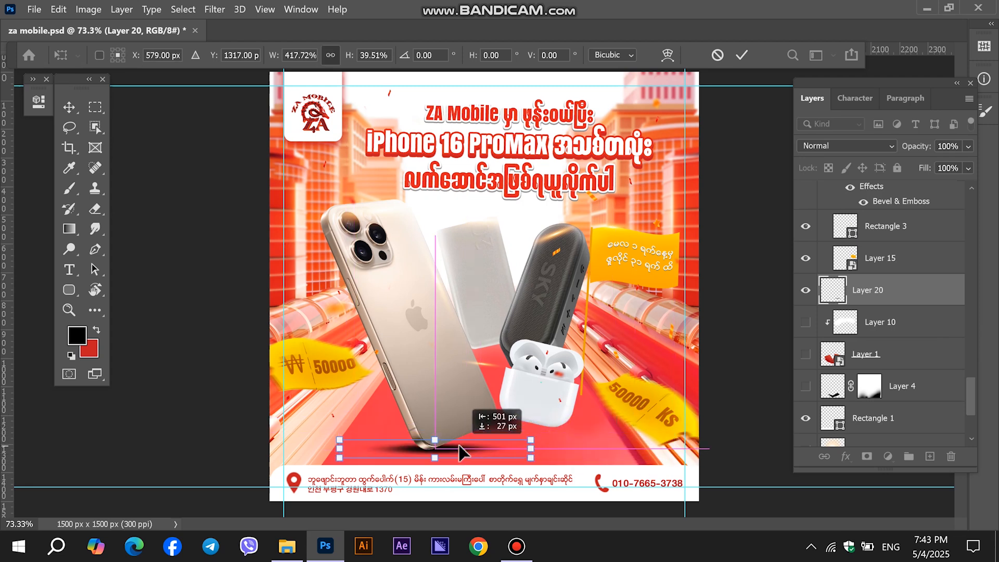
drag(532, 448, 507, 450)
drag(445, 453, 457, 460)
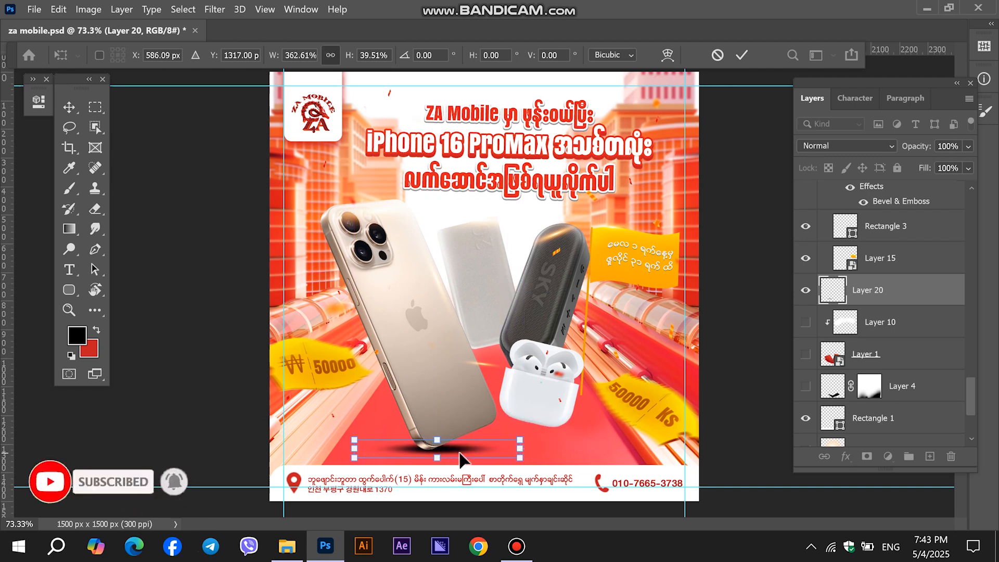
key(Return)
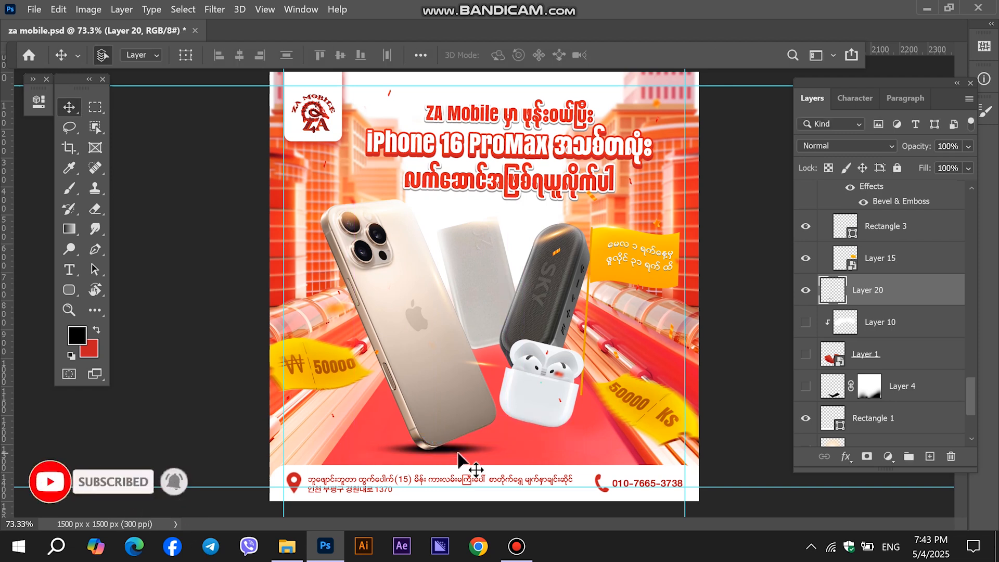
Step: Set the iPhone shadow to Multiply at 50% opacity and rotate it slightly counterclockwise
click(844, 146)
click(844, 206)
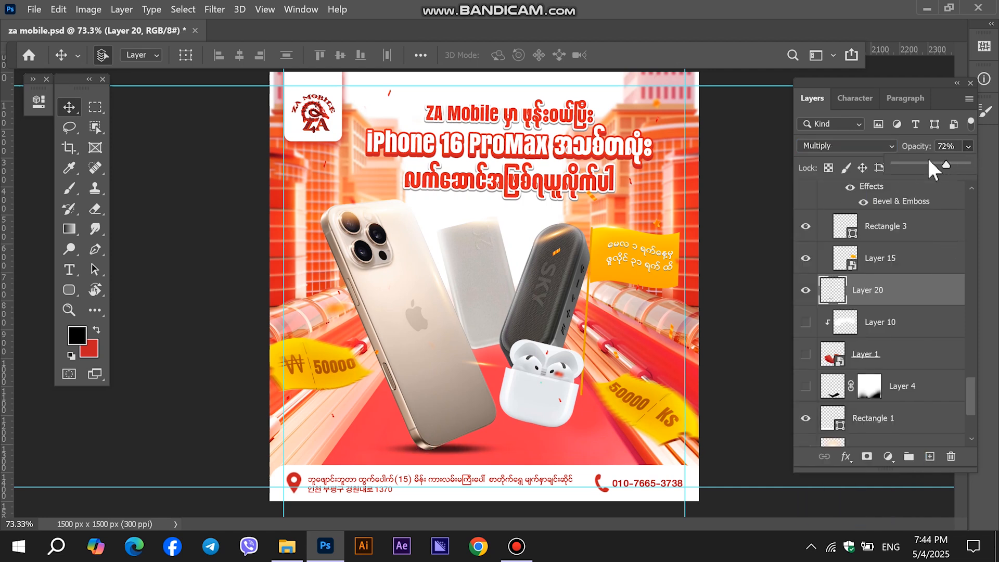
click(967, 146)
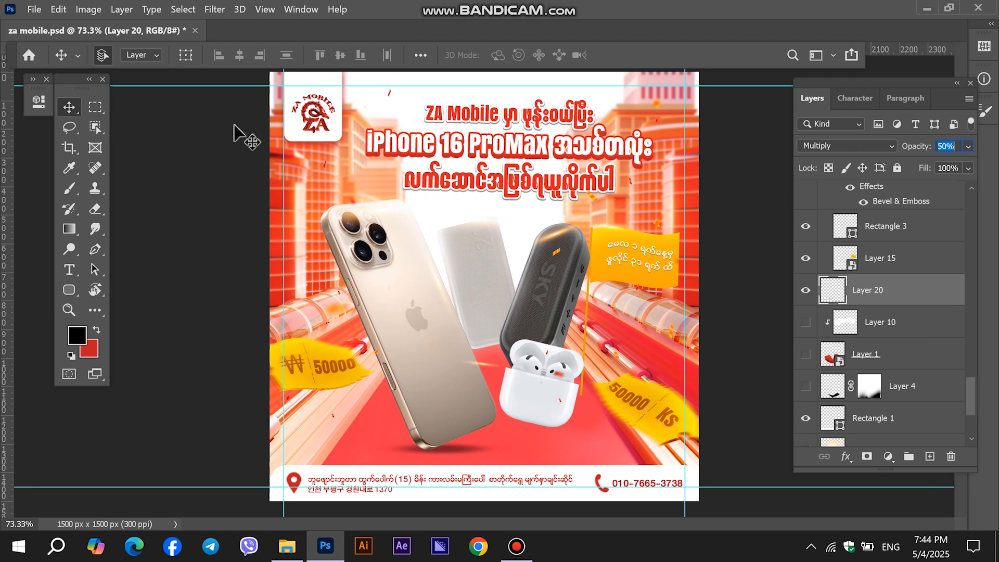
key(ctrl+t)
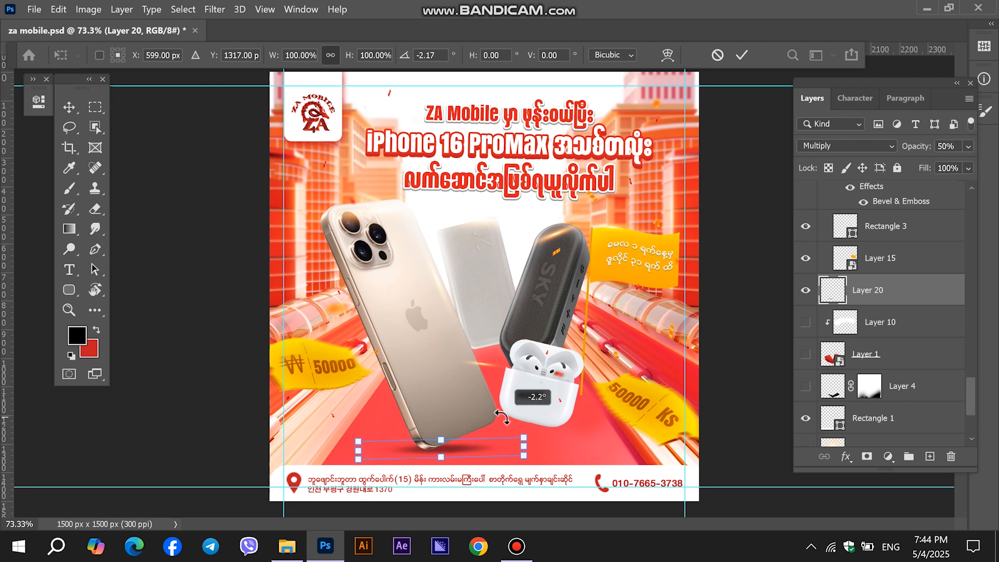
key(Return)
Step: Duplicate the iPhone shadow beneath the AirPods, narrow it to fit the case and set its fill to 68%
drag(502, 446, 547, 434)
key(ctrl+t)
drag(442, 417, 481, 420)
drag(589, 429, 581, 426)
key(Return)
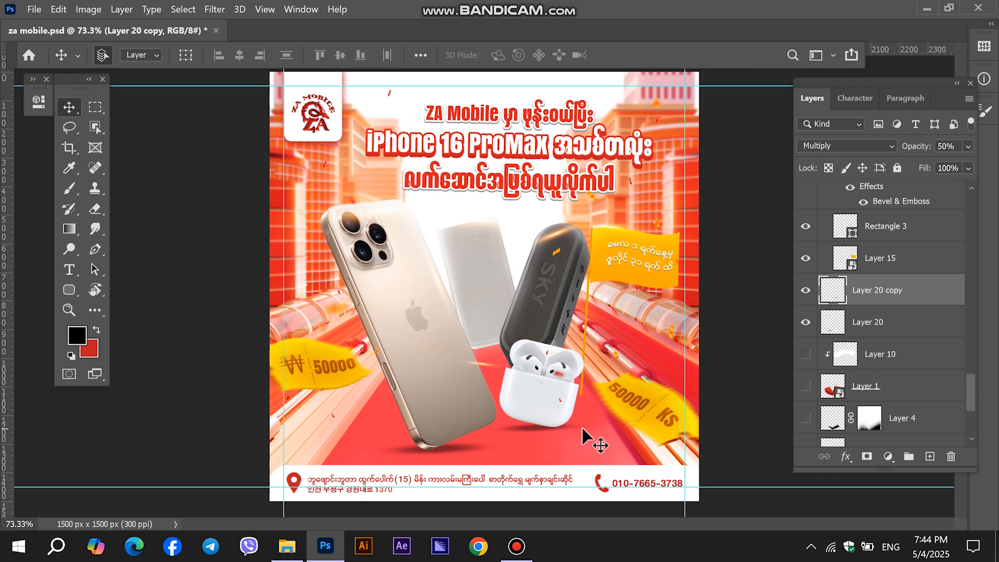
drag(943, 183, 948, 186)
Step: Duplicate the AirPods shadow and move the copy up beneath the base of the speaker
key(ctrl+j)
key(ctrl+t)
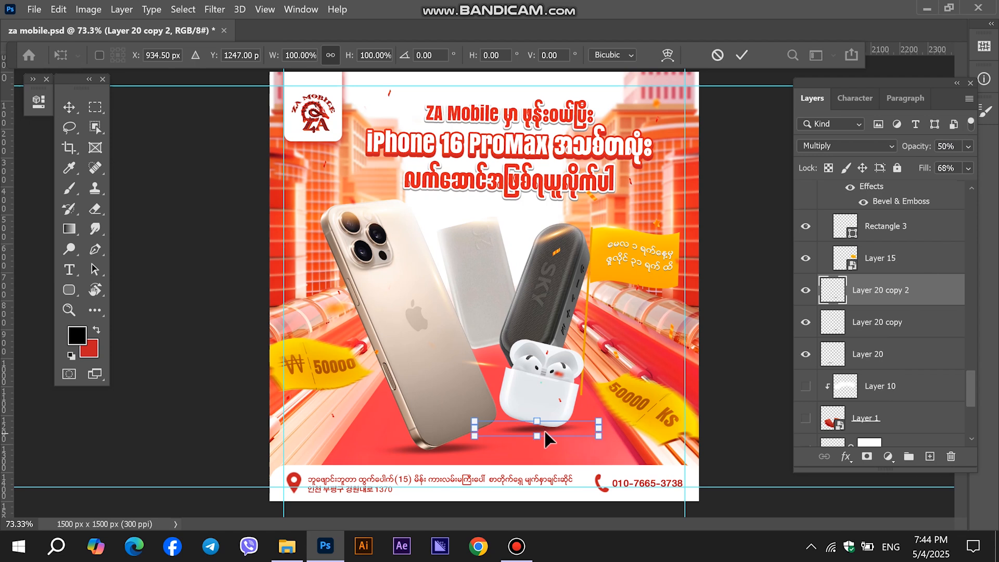
drag(539, 416, 552, 371)
key(Return)
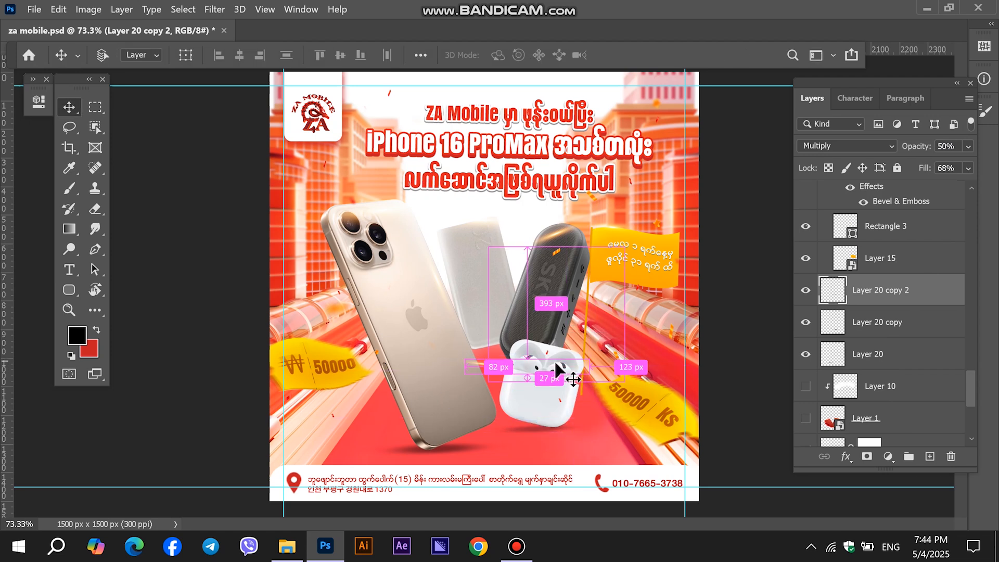
Step: Duplicate the speaker shadow and move the copy beneath the power bank
key(ctrl+j)
key(ctrl+t)
drag(573, 364, 511, 349)
key(Return)
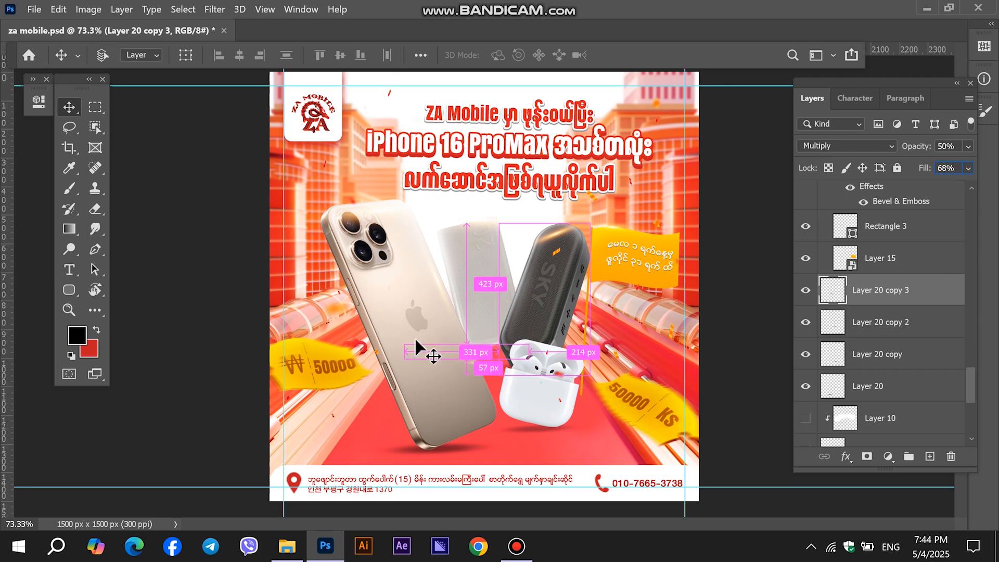
Step: Shrink the power bank shadow to about 83% width and 65% height, align it with the base and narrow it further
key(ctrl+t)
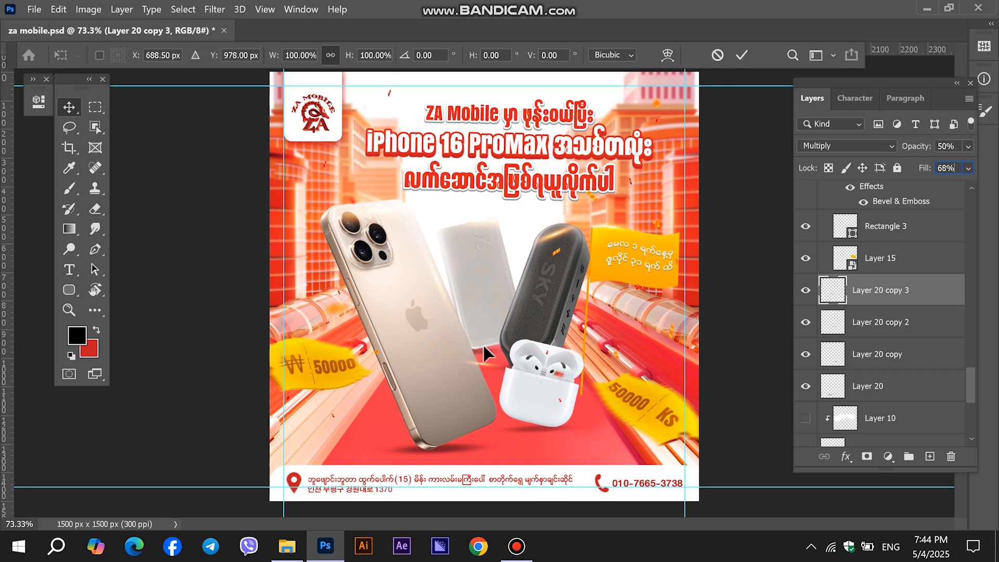
drag(402, 346, 427, 352)
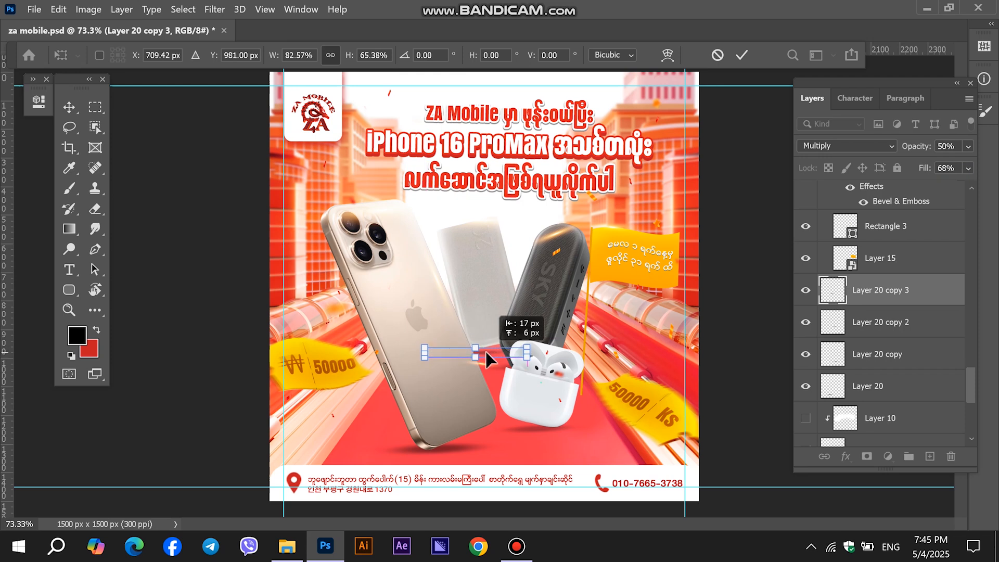
key(Return)
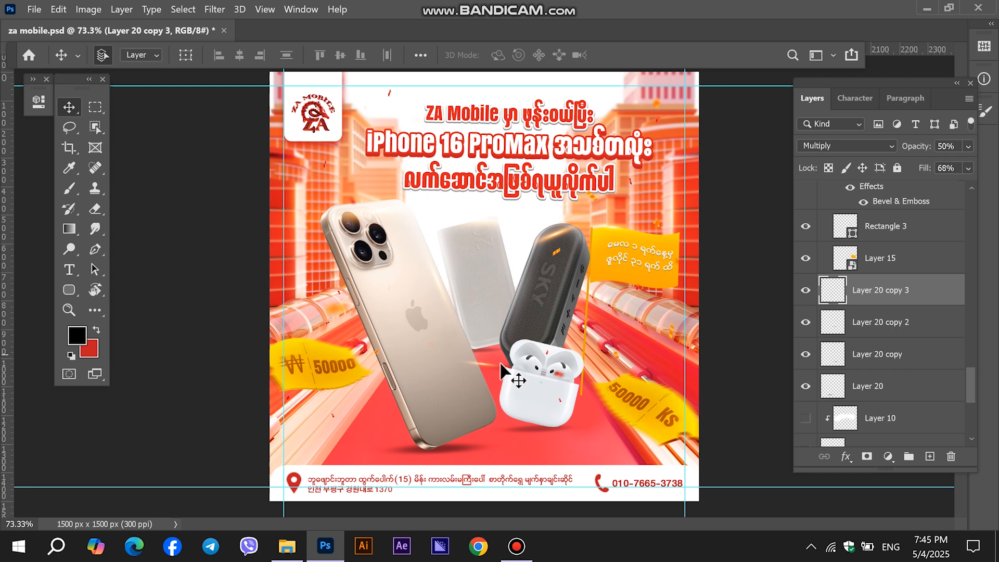
key(ctrl+t)
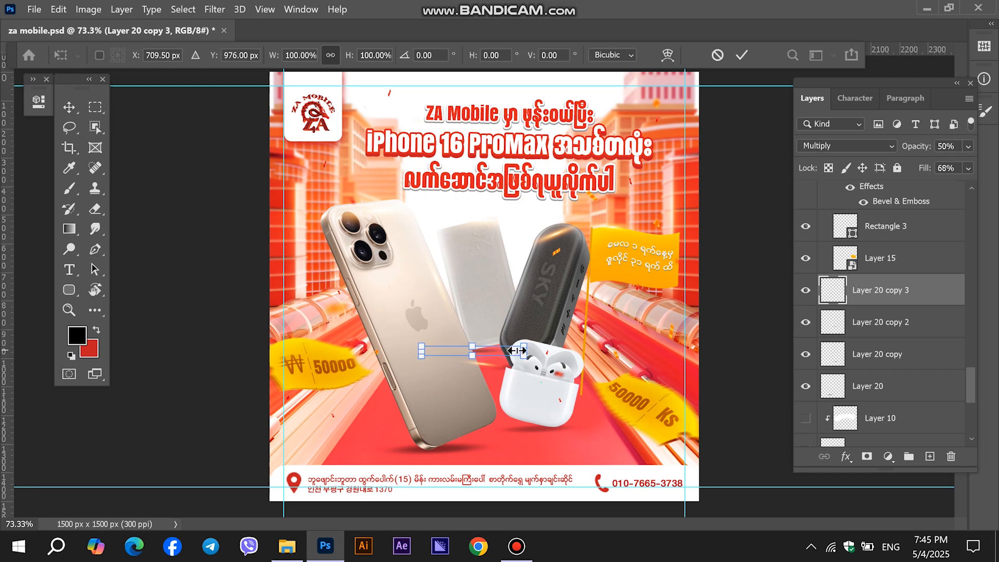
drag(525, 352, 490, 352)
key(Return)
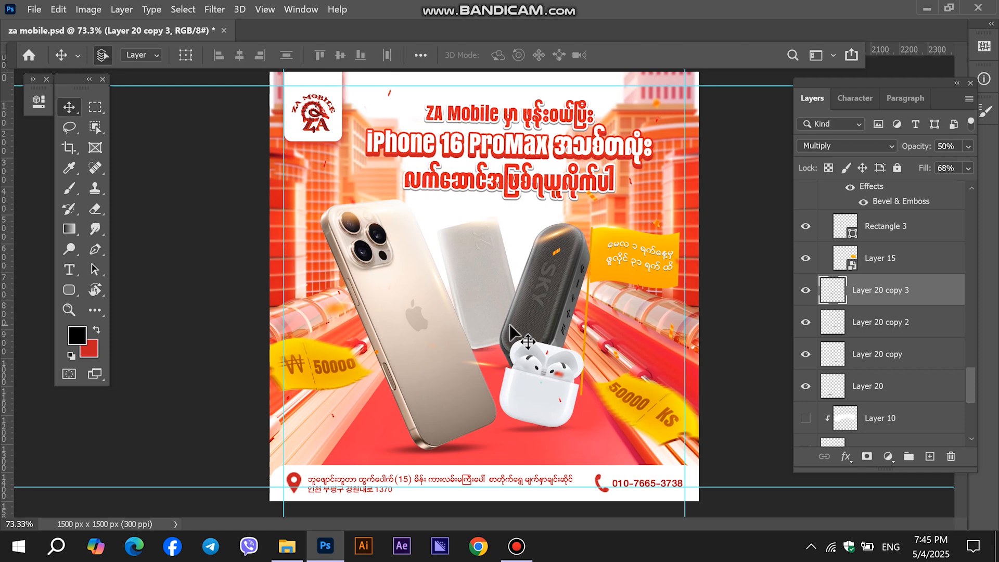
Step: Move the lens flare at the iPhone's top corner onto the power bank's top edge and rotate it about -8°
scroll(512, 333, up, 6)
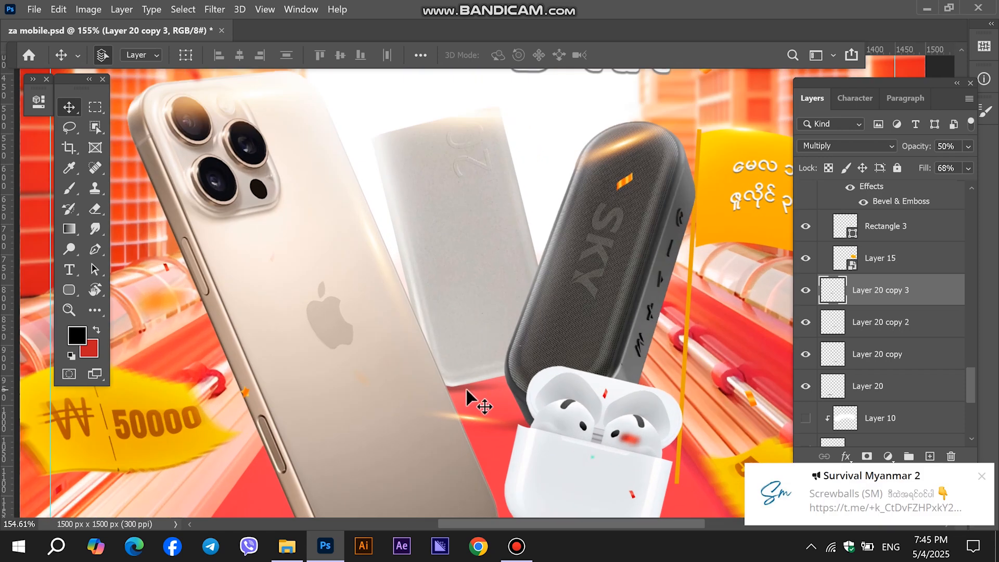
scroll(468, 397, down, 5)
drag(298, 219, 478, 230)
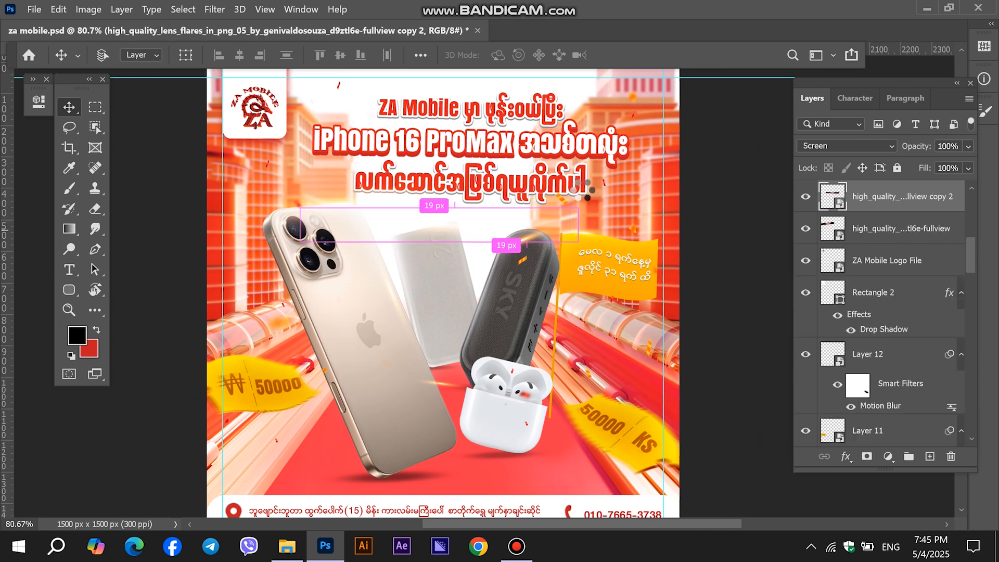
key(ctrl+t)
drag(597, 185, 583, 166)
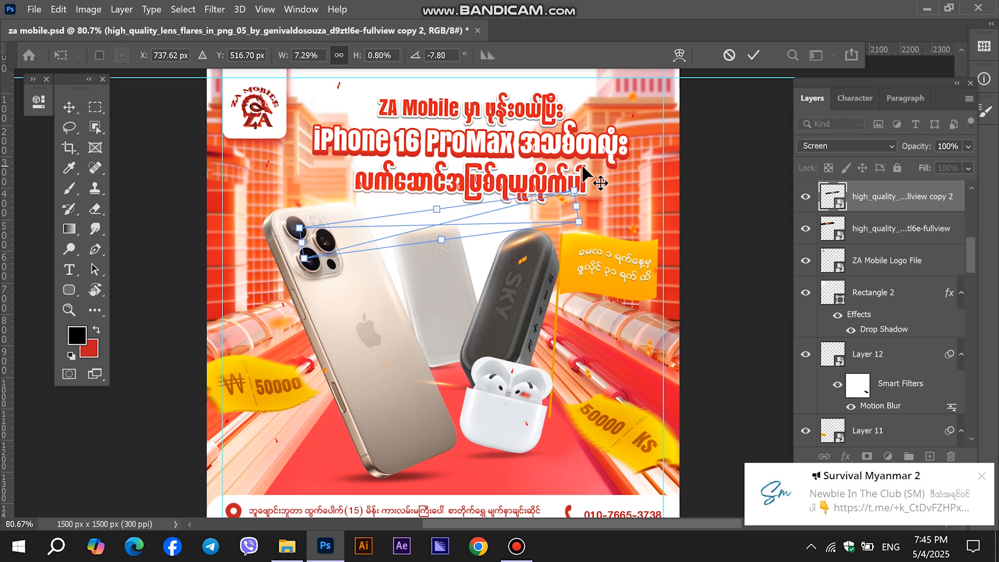
key(Return)
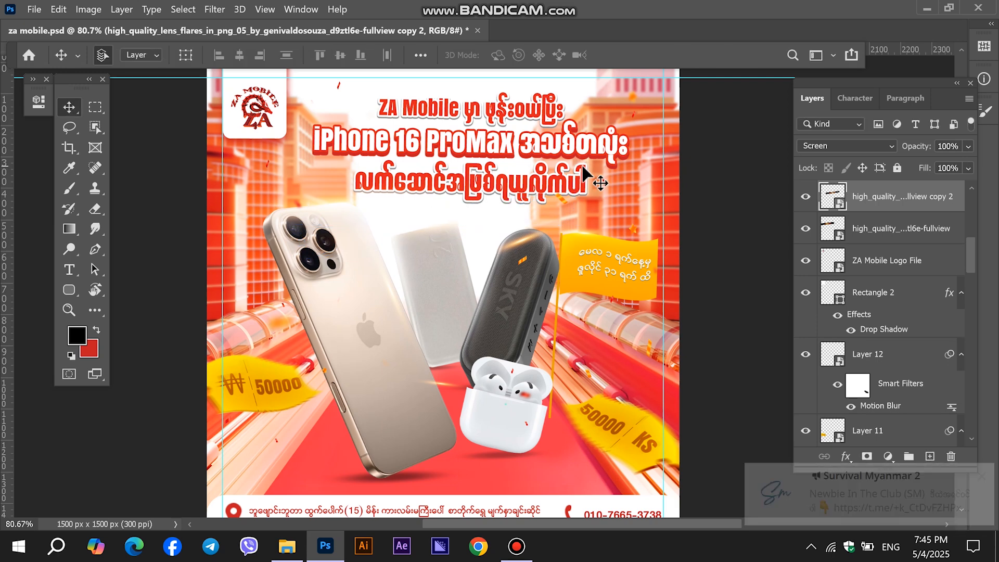
Step: Shift the speaker's lens flare toward its rounded upper-left edge and rotate it to about -25°
click(533, 237)
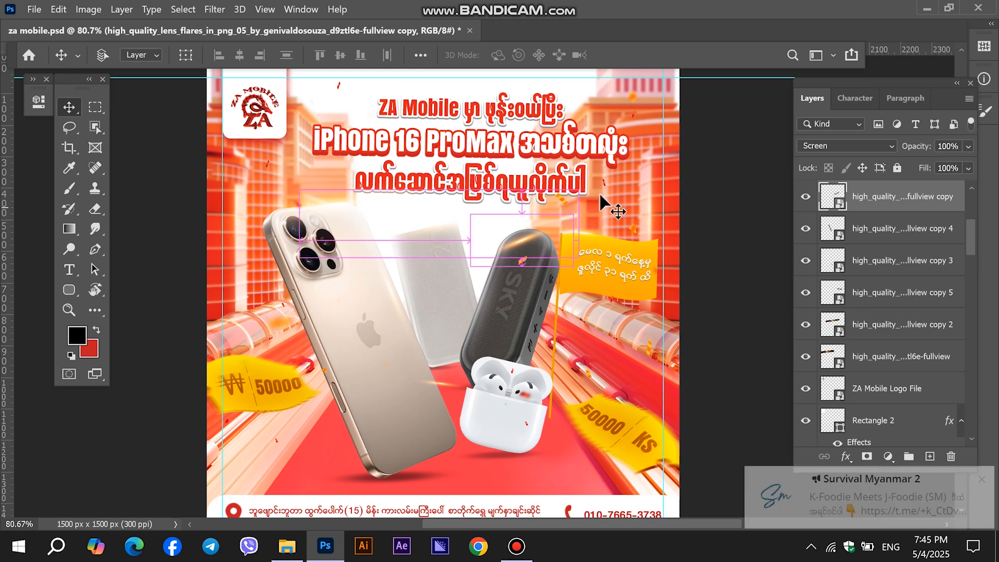
key(ctrl+t)
scroll(546, 245, up, 3)
scroll(544, 243, up, 3)
drag(509, 252, 448, 227)
drag(663, 179, 646, 126)
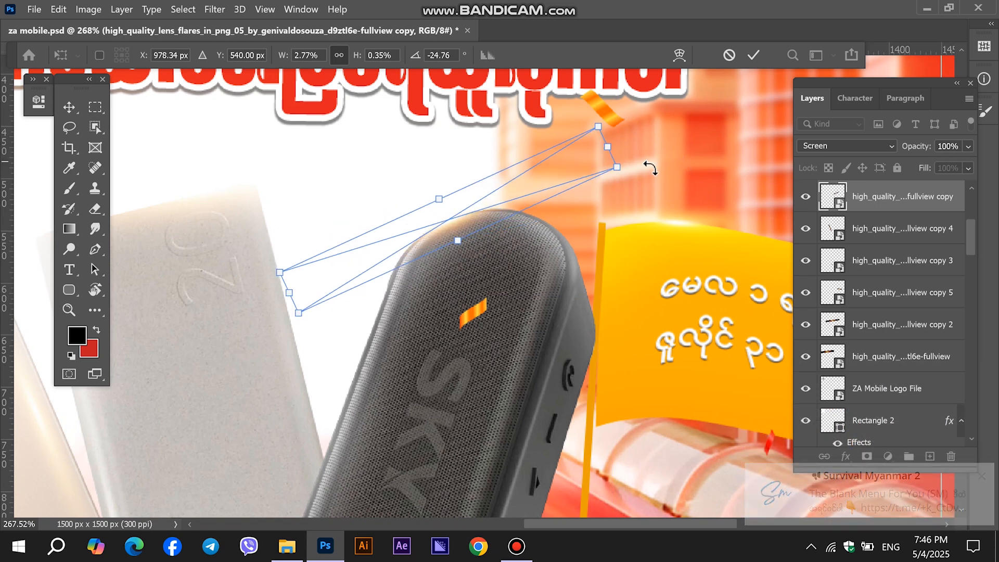
drag(635, 141, 614, 130)
drag(566, 154, 535, 167)
key(Return)
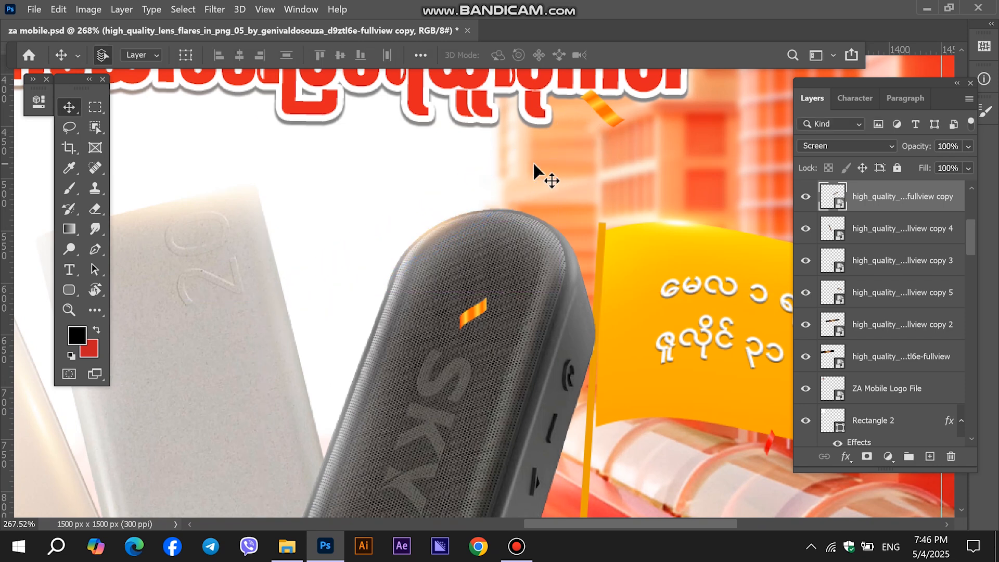
Step: Rotate the speaker's lens flare to about -62° so it follows the speaker's upper-left side
scroll(536, 171, down, 1)
key(ctrl+t)
drag(631, 178, 452, 174)
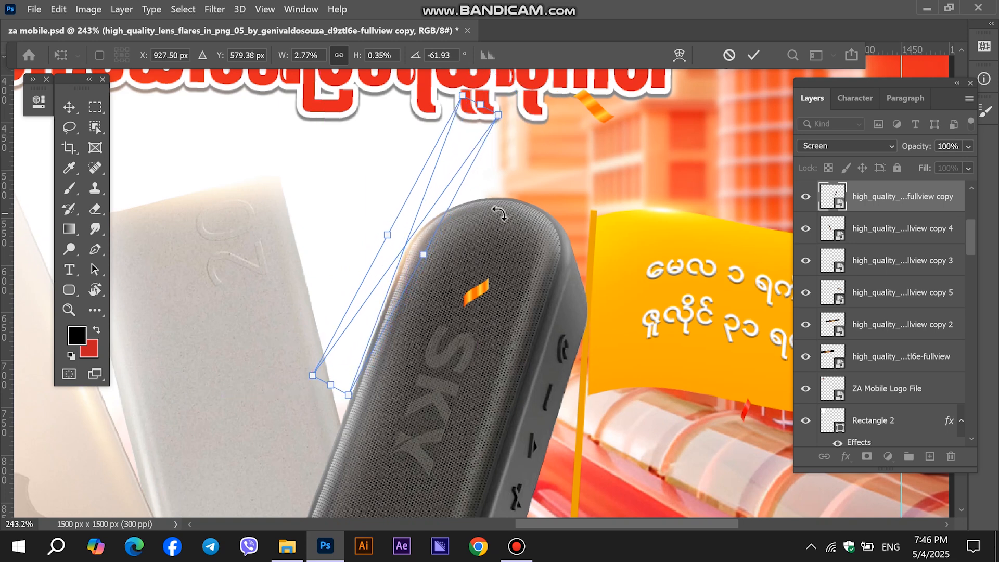
key(Return)
Step: Move the lens flare at the iPhone's lower right edge onto the AirPods lid and rotate it slightly
scroll(521, 237, down, 5)
scroll(438, 419, up, 3)
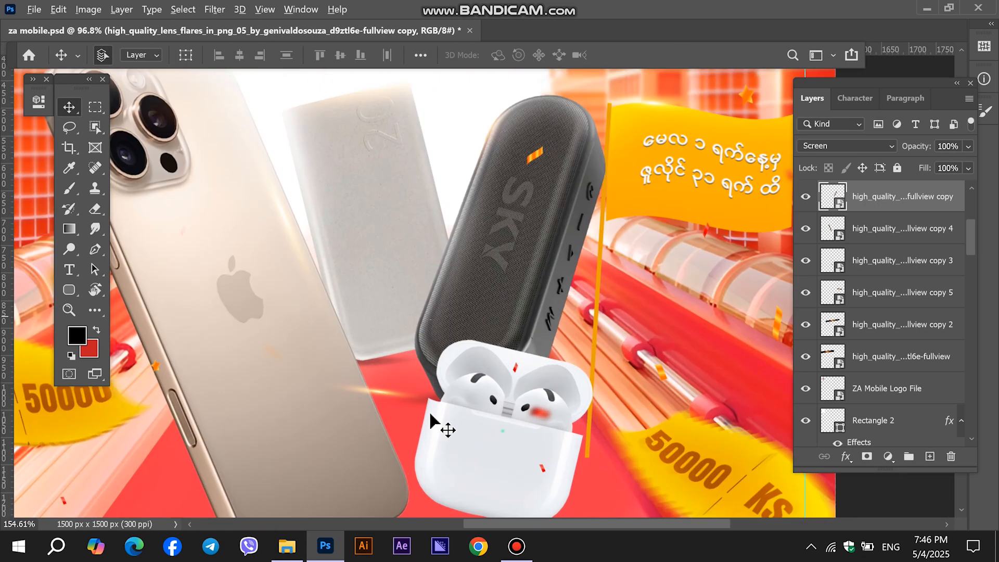
drag(386, 404, 524, 355)
key(ctrl+t)
drag(625, 324, 630, 326)
key(Return)
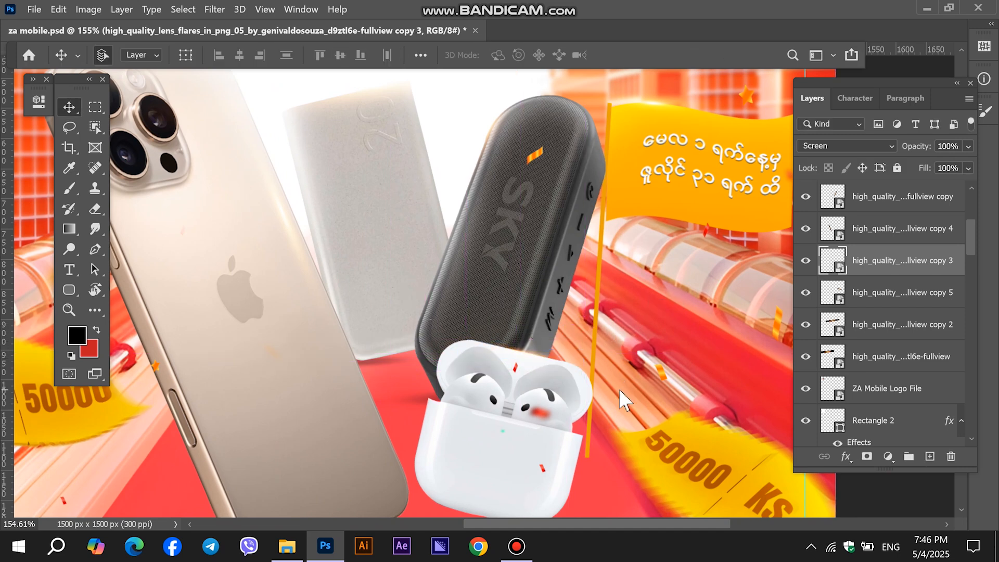
Step: Shift the lens flare along the iPhone's right edge about 15 px to the right
scroll(616, 382, down, 2)
scroll(457, 303, up, 3)
drag(426, 315, 439, 313)
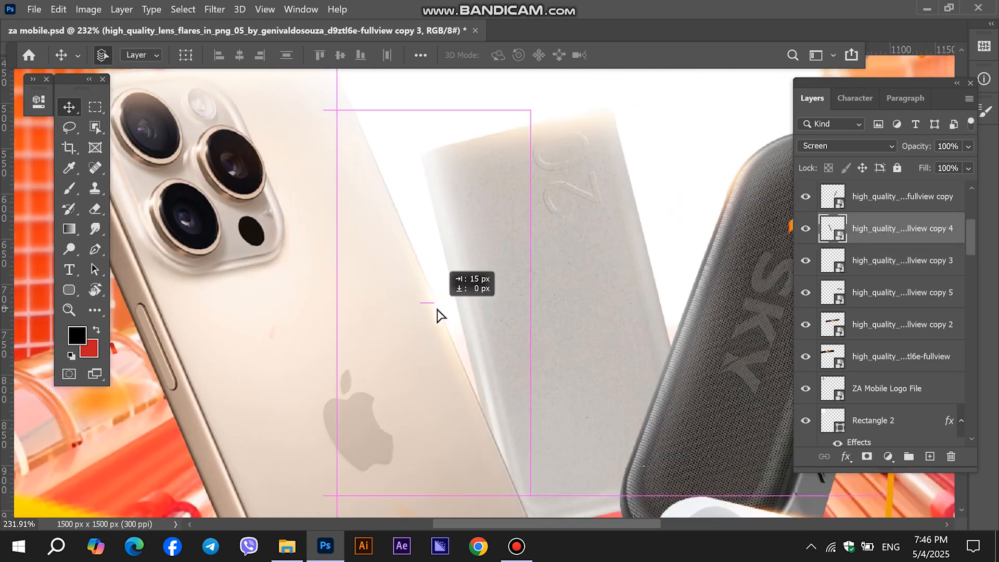
scroll(457, 352, down, 3)
scroll(541, 350, down, 2)
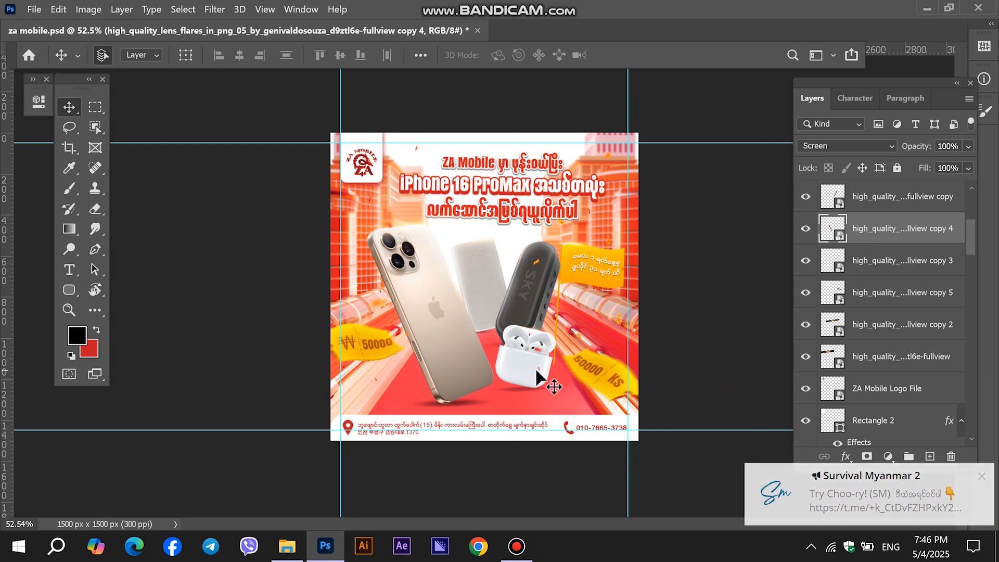
Step: Set the fill of the AirPods' floor shadow layer to 59%
drag(614, 380, 519, 381)
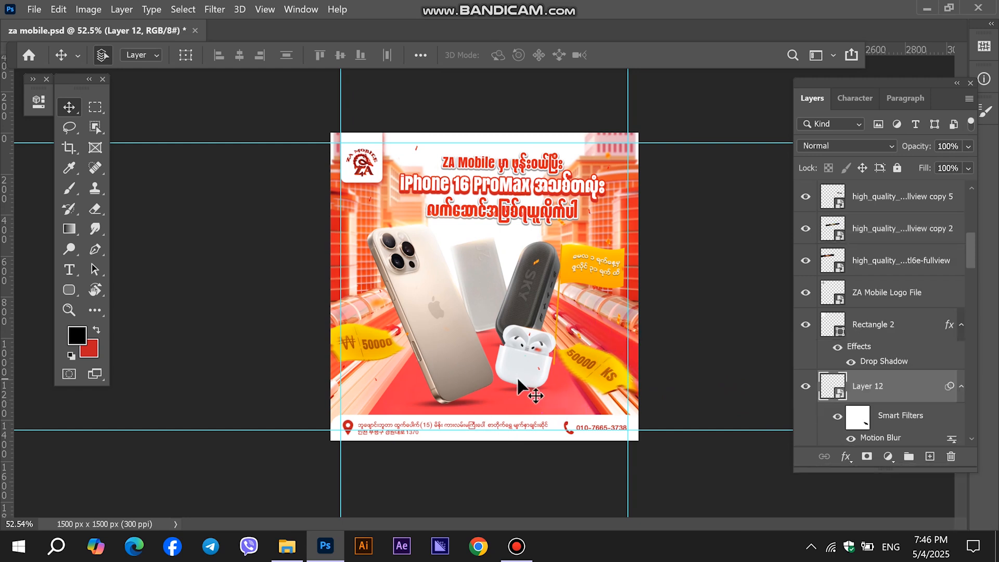
click(520, 395)
click(969, 167)
drag(945, 185, 943, 186)
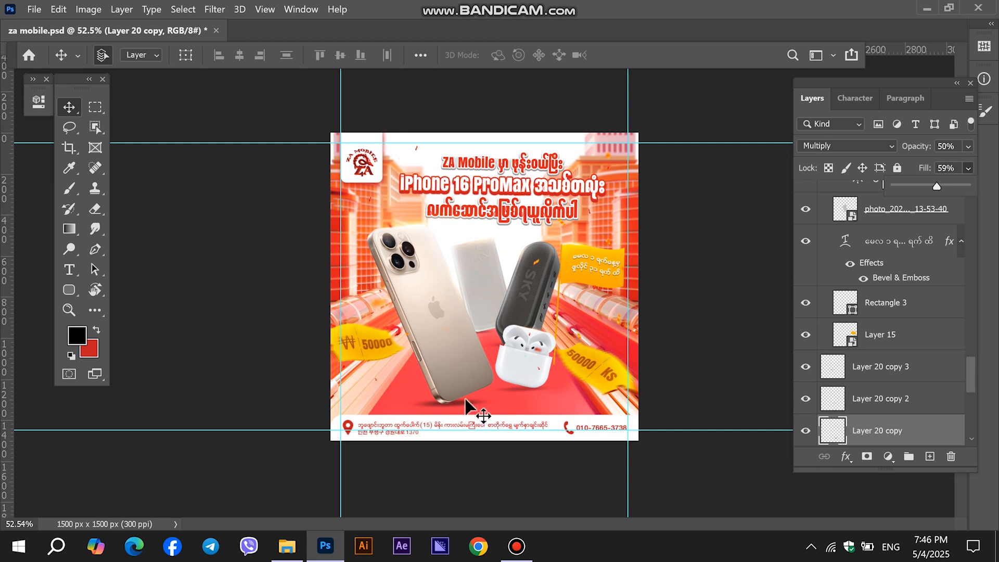
Step: Try a 78% fill on the iPhone's floor shadow and soften the shadow with a 3.0-pixel Gaussian Blur
click(465, 408)
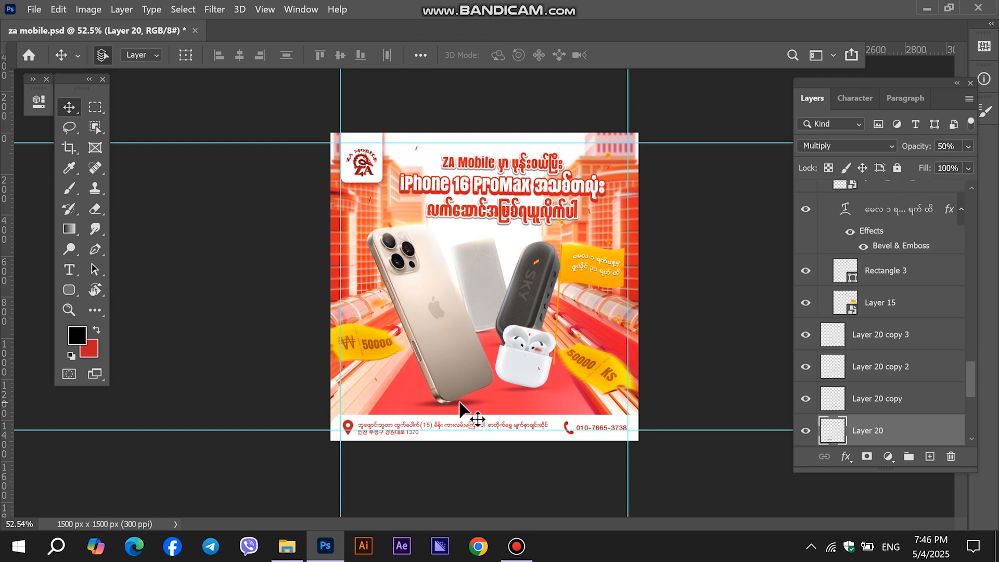
click(969, 168)
drag(970, 186, 954, 185)
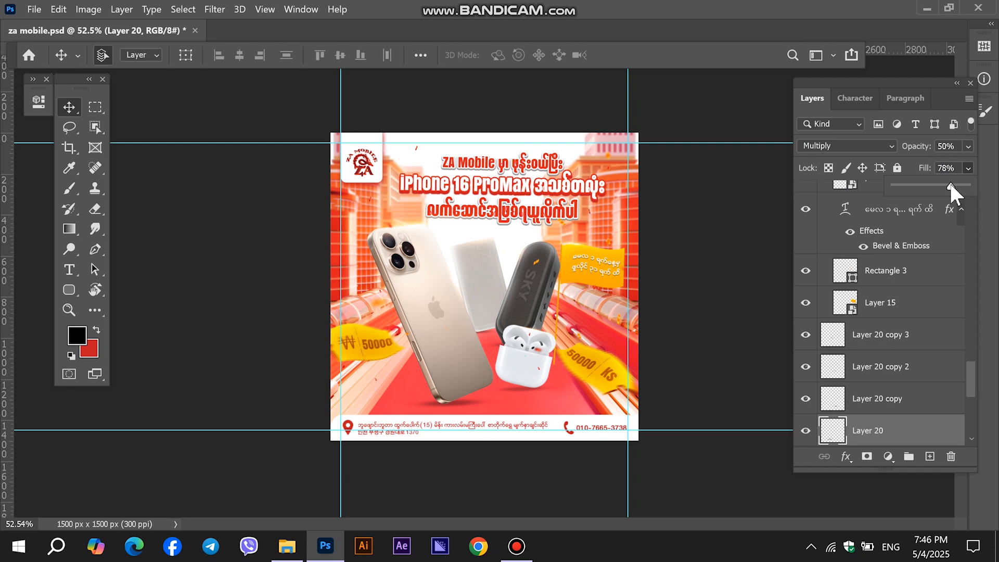
click(215, 10)
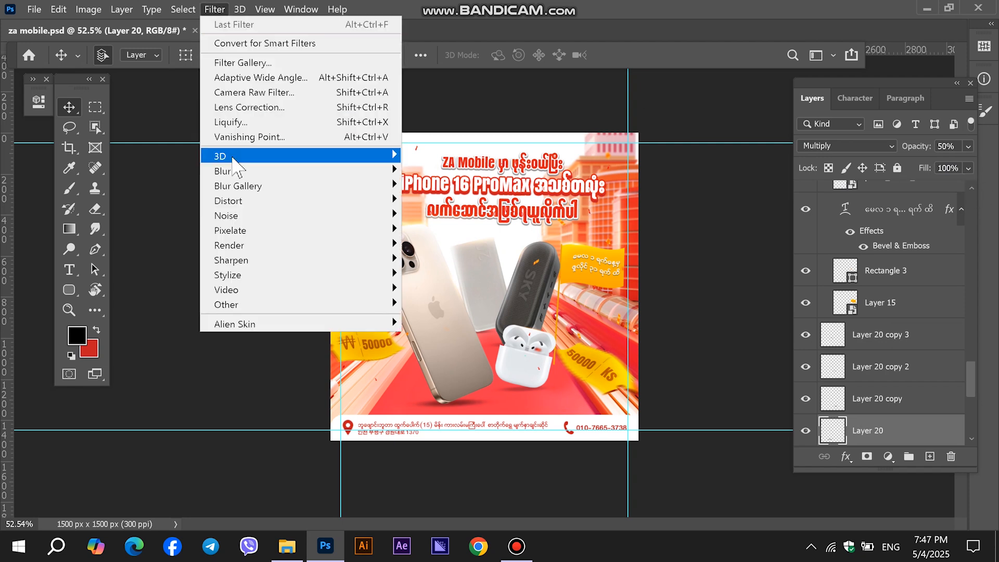
click(445, 177)
click(696, 369)
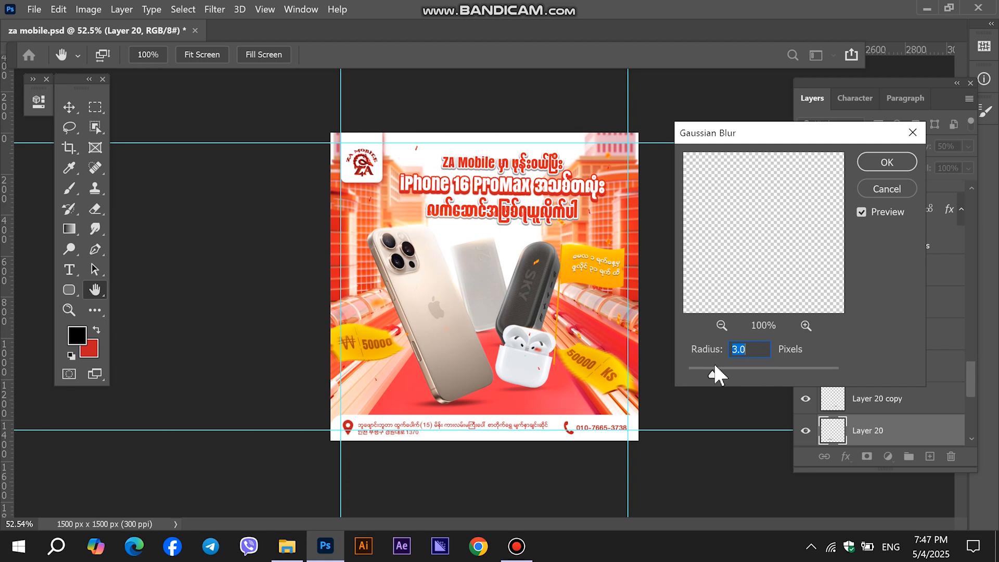
click(897, 163)
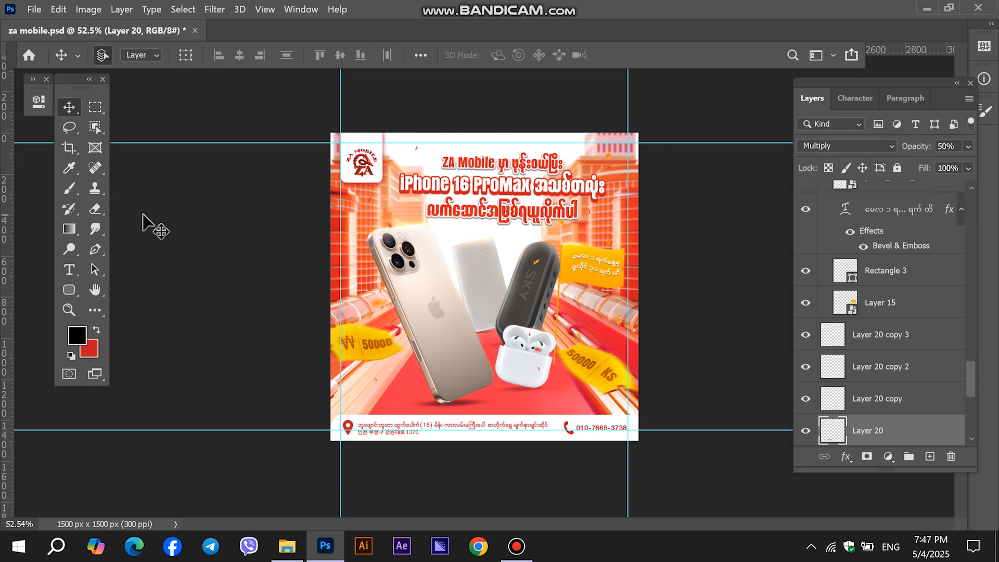
Step: Rotate the yellow flag with its date text slightly clockwise and shift it right and down beside the speaker
click(144, 216)
scroll(619, 304, down, 3)
scroll(612, 307, up, 2)
click(635, 267)
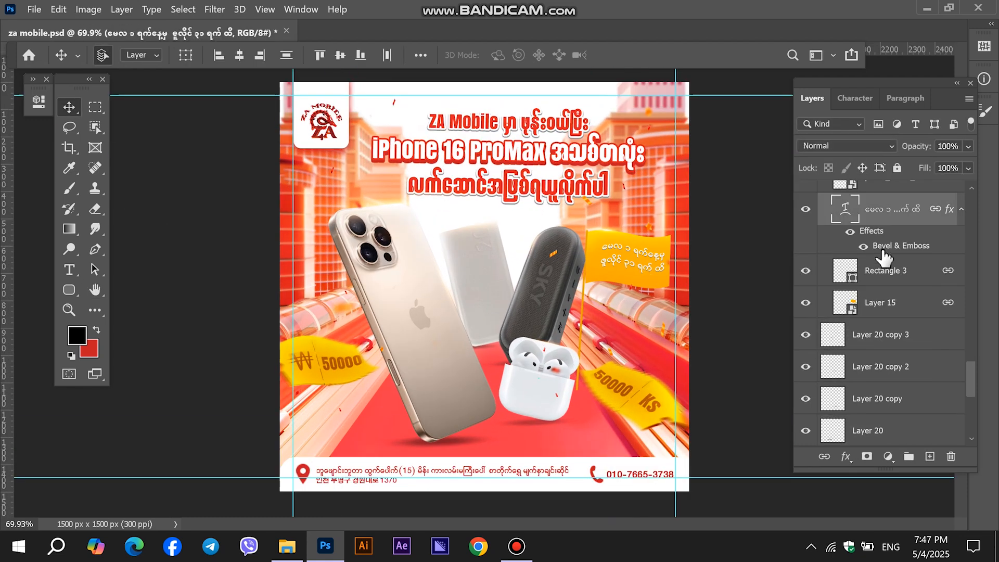
key(ctrl+t)
drag(725, 200, 740, 215)
drag(686, 238, 701, 260)
key(Return)
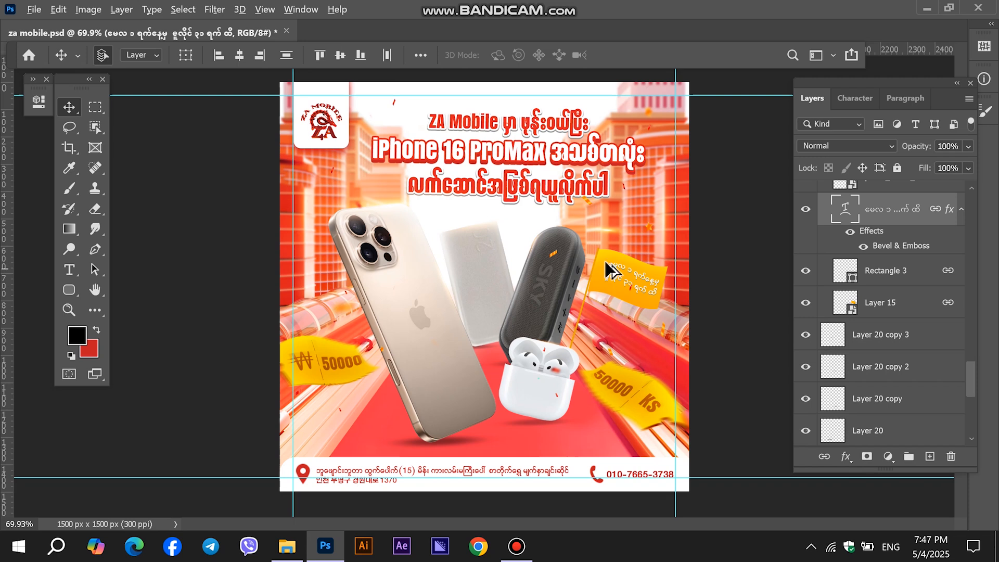
Step: Move the flag's lens flare onto the tilted top edge of the flag and align it with that edge
scroll(655, 213, up, 4)
drag(655, 214, 731, 200)
key(ctrl+t)
key(Return)
drag(698, 272, 683, 276)
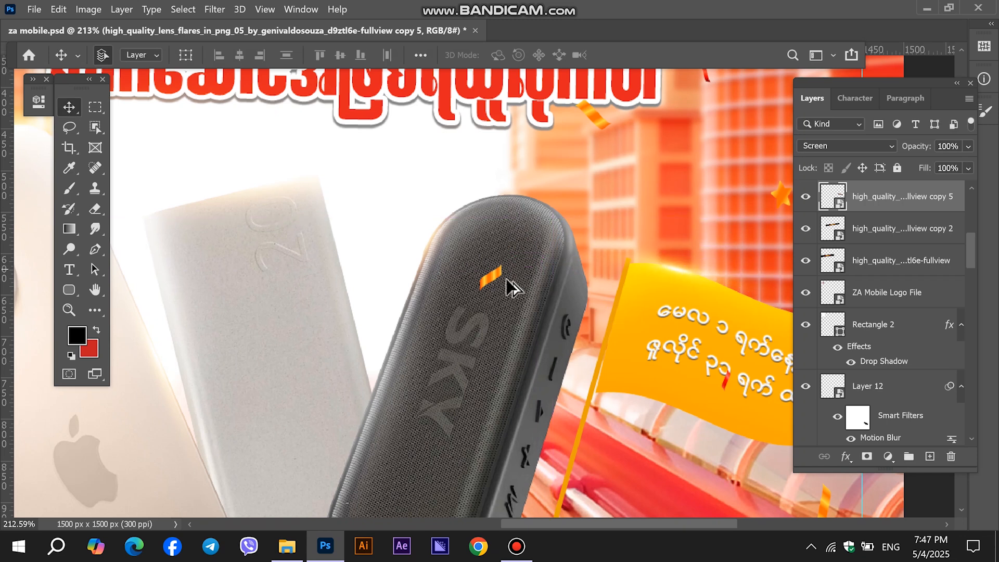
Step: Shift the ₩50000 coupon slightly right and down on the poster
key(ctrl+0)
scroll(720, 342, up, 4)
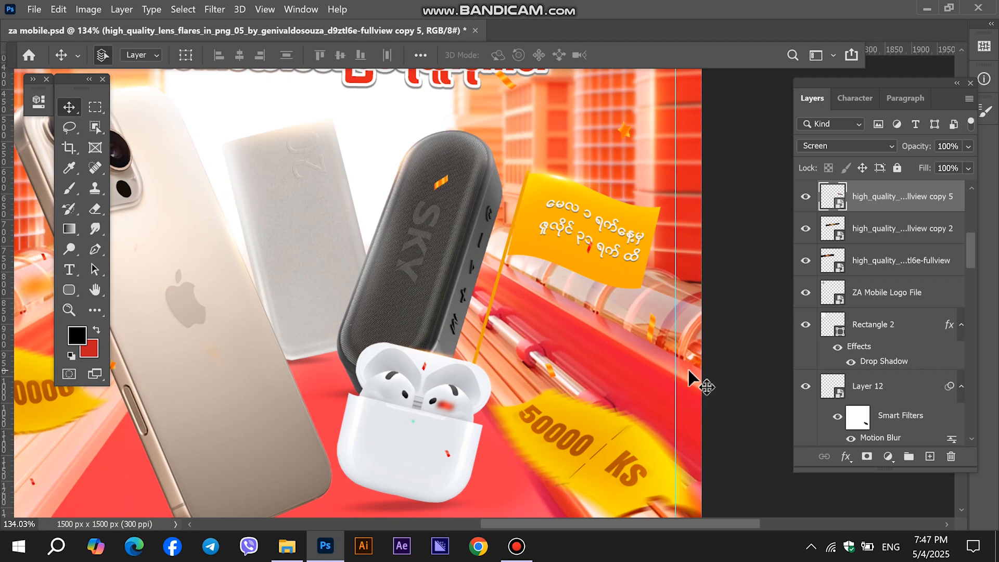
scroll(435, 216, down, 4)
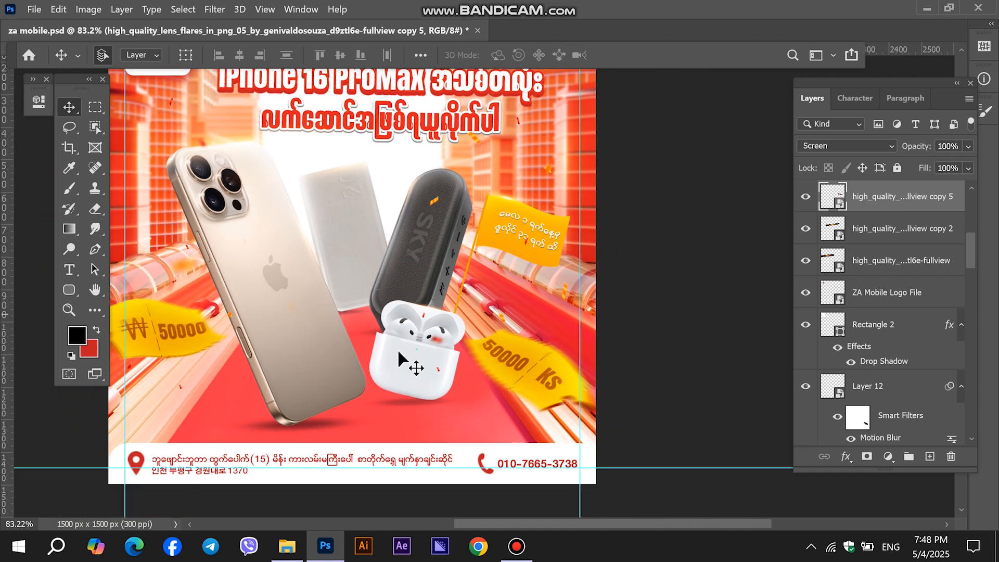
drag(206, 351, 218, 369)
Step: Add the text "iPhone 16 Pro Max (256GB)", scale it down and place it above the ₩50000 coupon
text(iPhone 16 Pro Max (256GB))
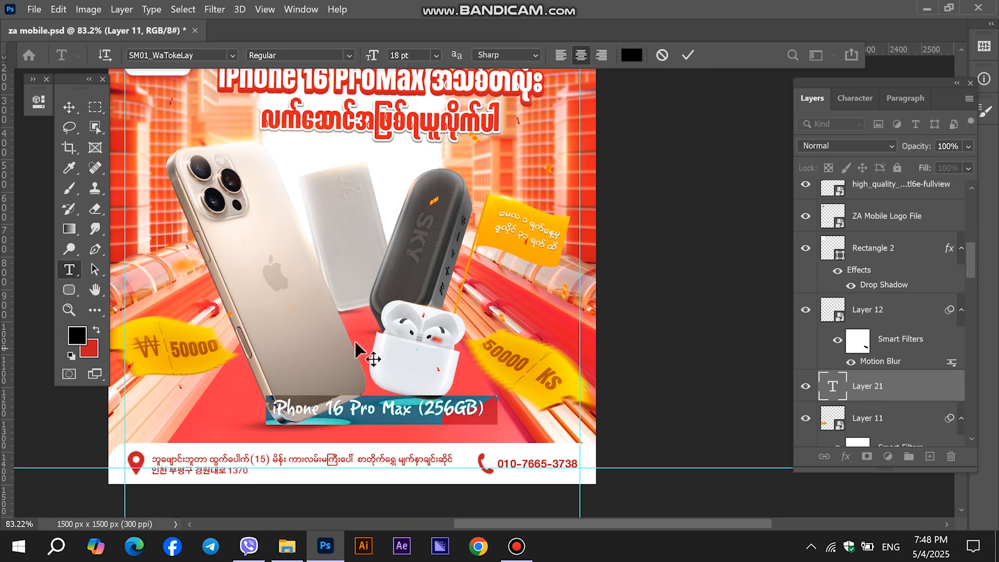
click(67, 108)
key(ctrl+t)
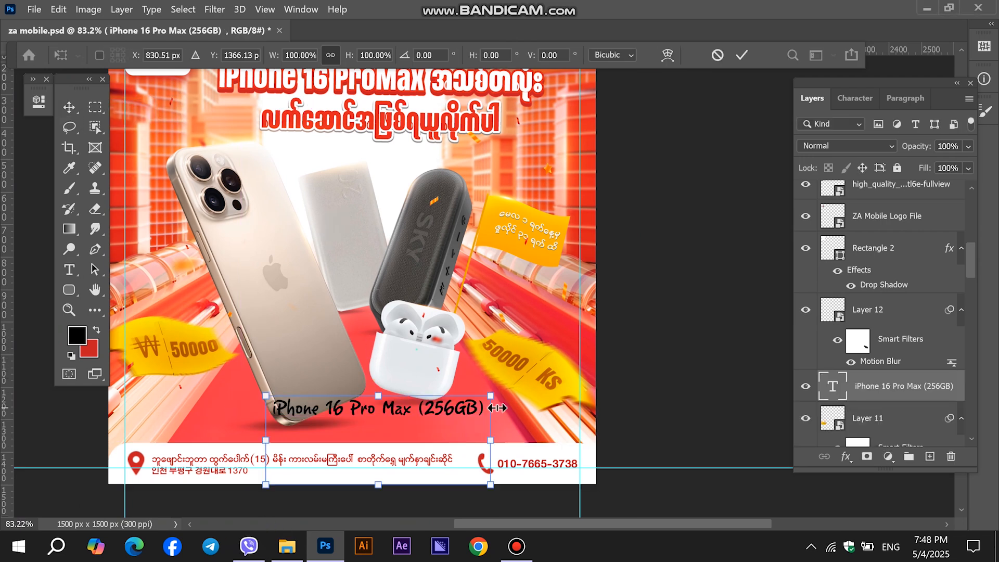
drag(486, 442, 352, 441)
drag(336, 431, 220, 298)
key(Return)
Step: Break the iPhone label into two lines before "(256GB)" and tighten its leading to 7 pt
scroll(163, 299, up, 6)
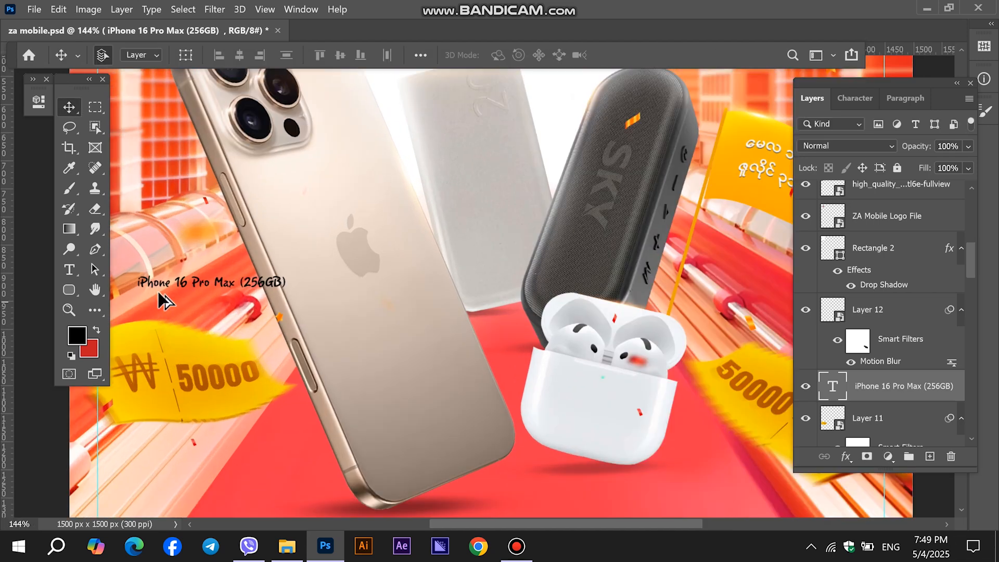
click(67, 274)
click(294, 295)
key(Return)
key(ctrl+a)
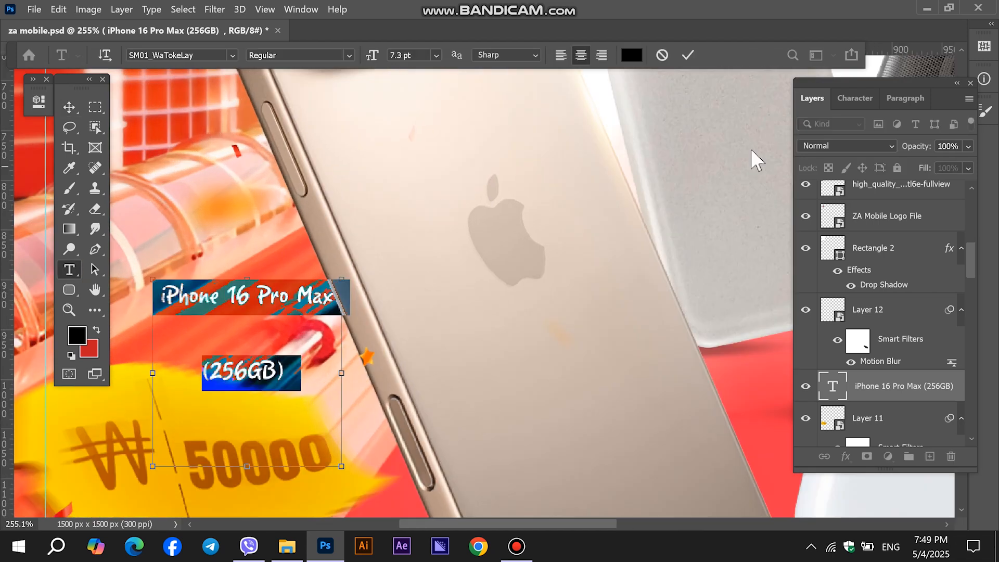
click(906, 99)
click(953, 99)
click(868, 87)
click(863, 97)
click(943, 148)
scroll(943, 148, down, 1)
scroll(942, 149, down, 11)
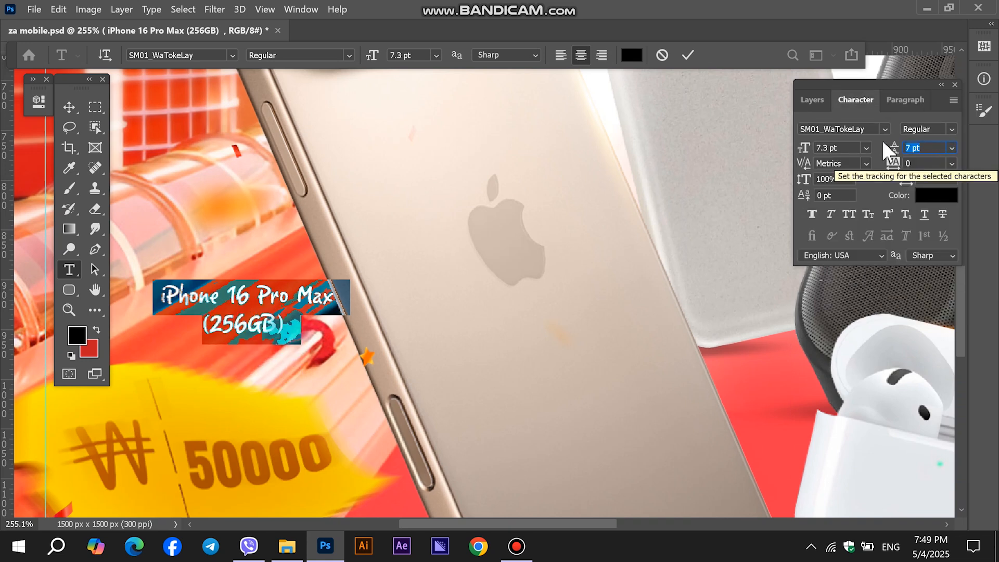
Step: Recolor the iPhone label white, keeping the space between "iPhone" and "16"
click(230, 286)
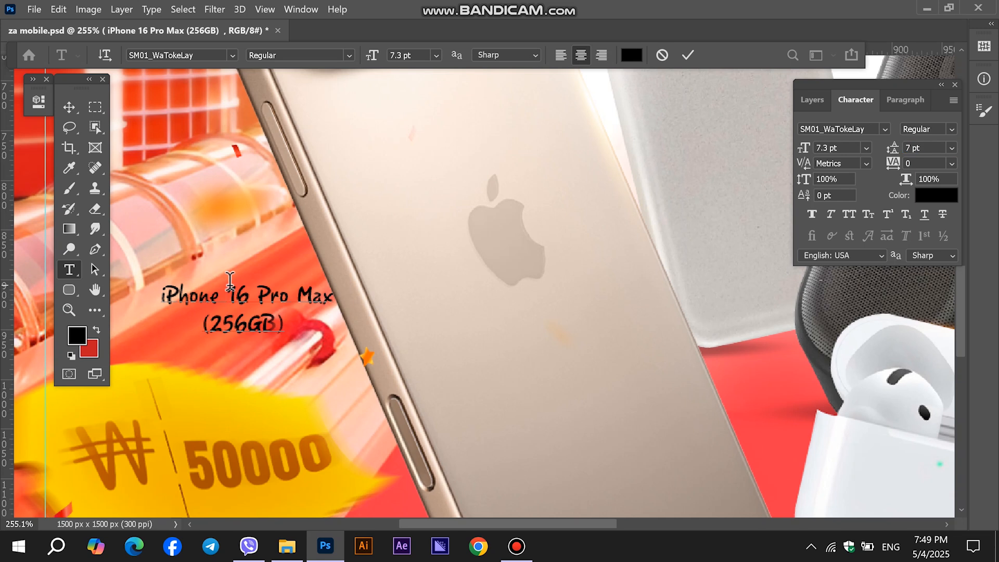
key(ctrl+a)
click(632, 55)
click(587, 198)
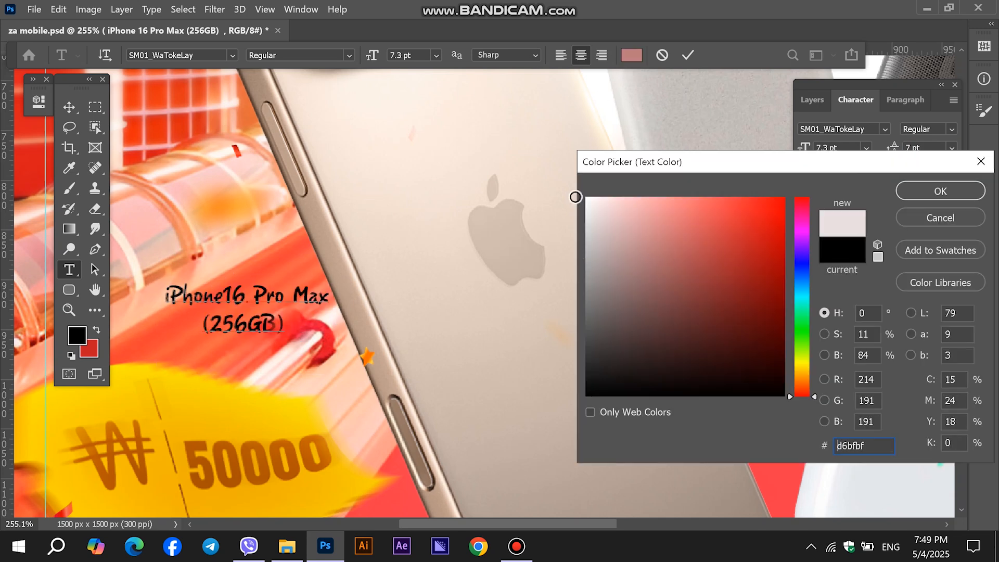
click(940, 191)
click(223, 296)
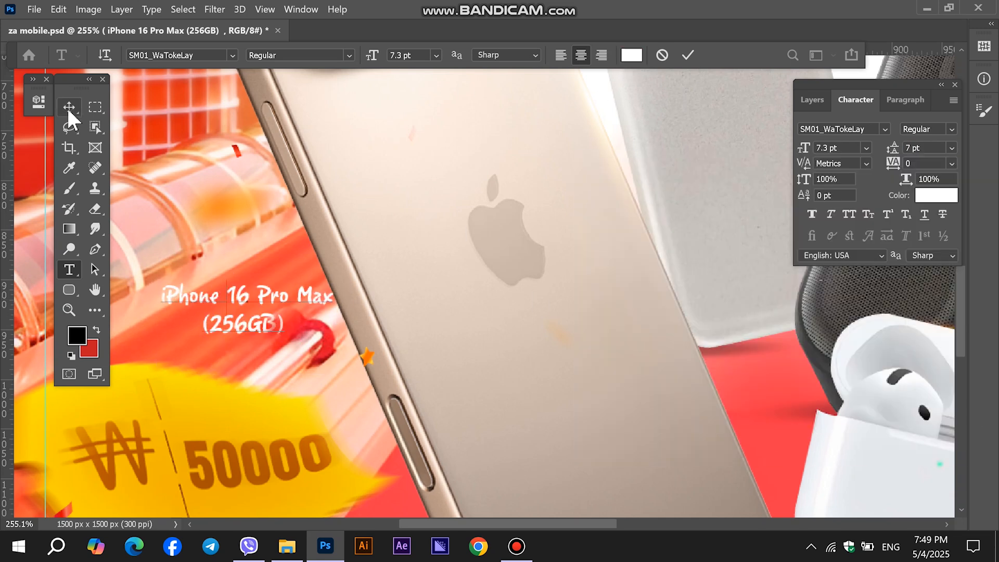
Step: Nudge the iPhone label slightly up and left, between the phone's left edge and the ₩50000 coupon
click(68, 109)
scroll(441, 268, down, 3)
click(813, 99)
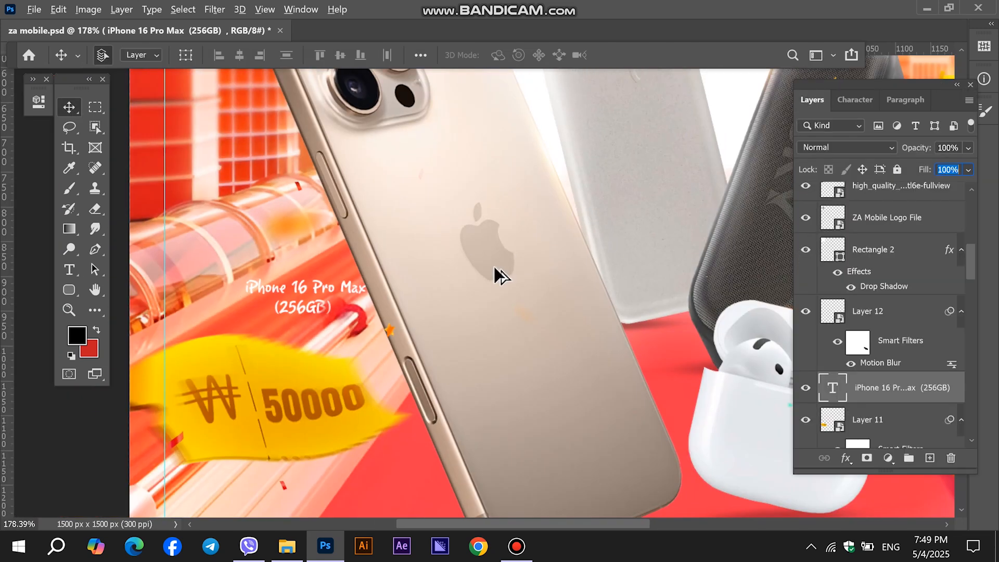
click(602, 273)
scroll(597, 276, down, 5)
scroll(425, 288, up, 4)
drag(428, 292, 416, 284)
mouse_move(286, 549)
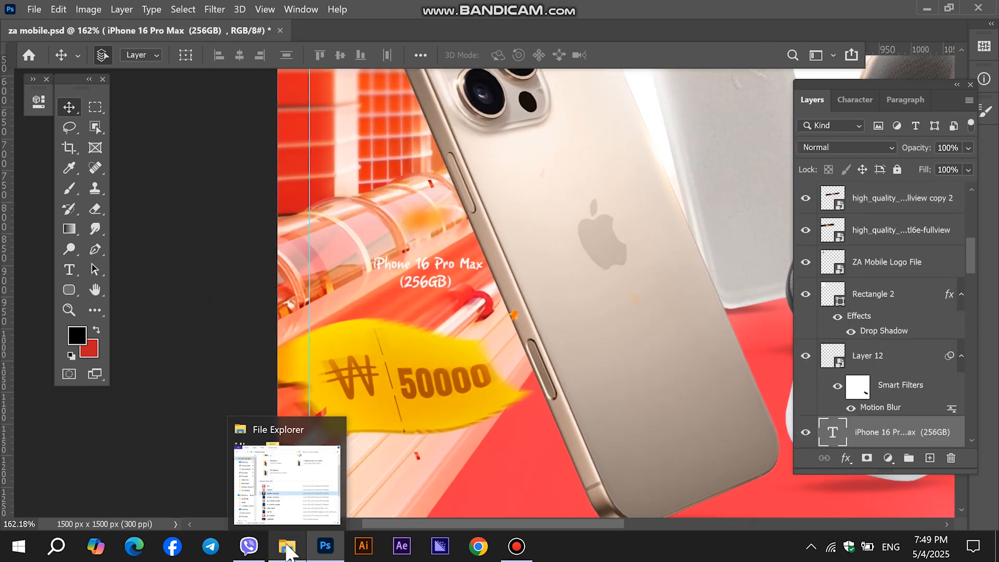
Step: Rotate the power bank 14° clockwise so it stands upright and nudge it slightly toward the speaker
scroll(414, 405, down, 3)
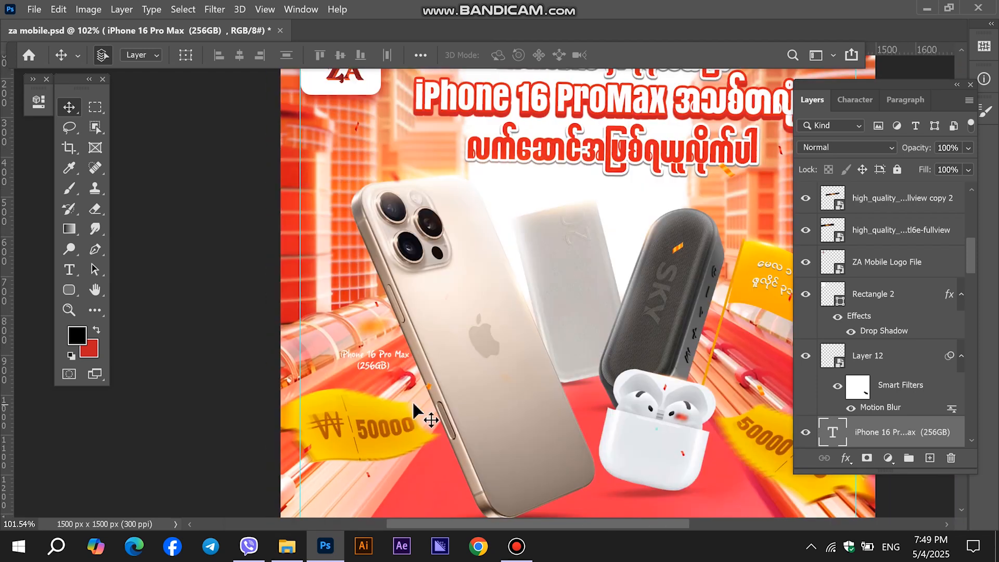
scroll(610, 264, down, 2)
click(494, 336)
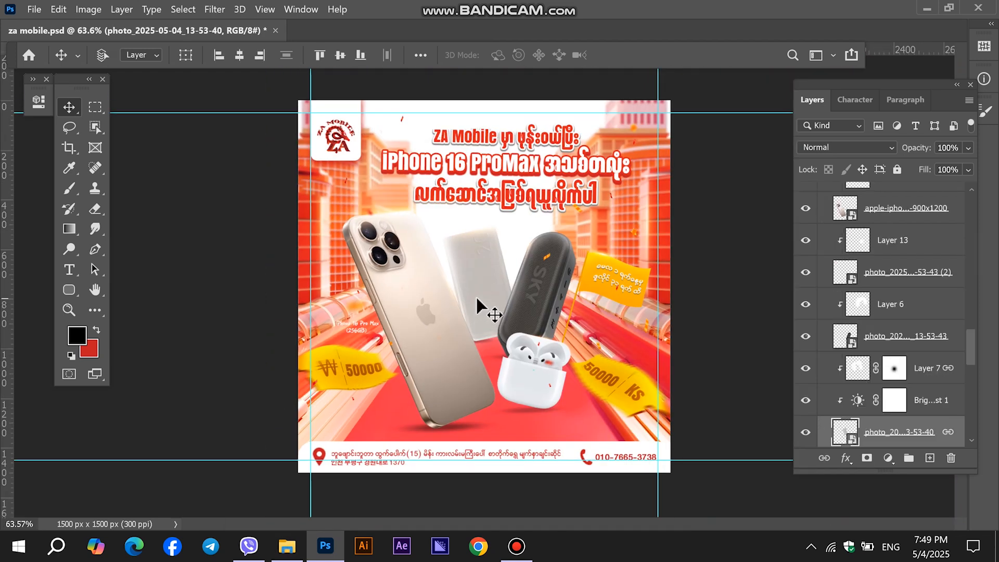
key(ctrl+t)
drag(594, 188, 636, 222)
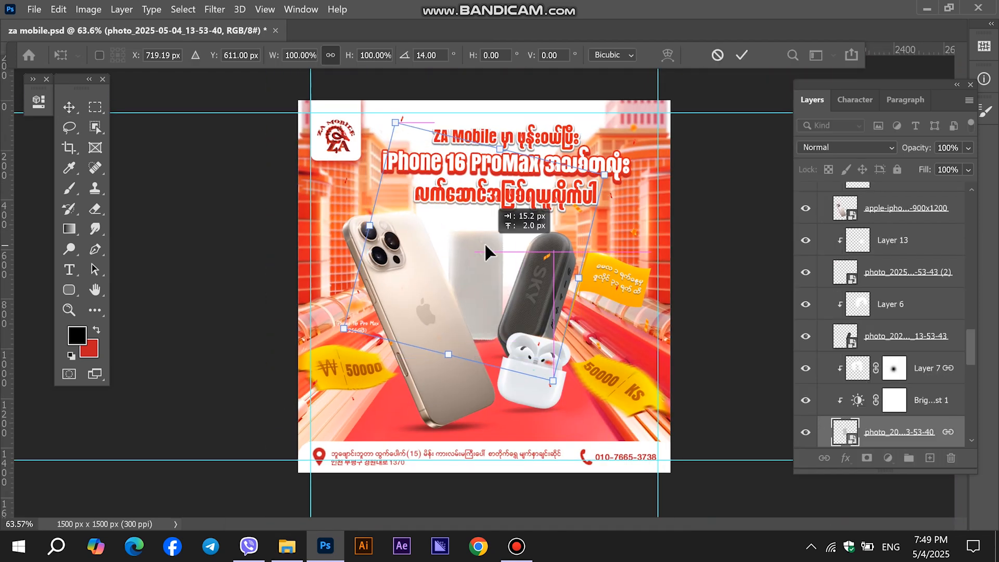
key(Return)
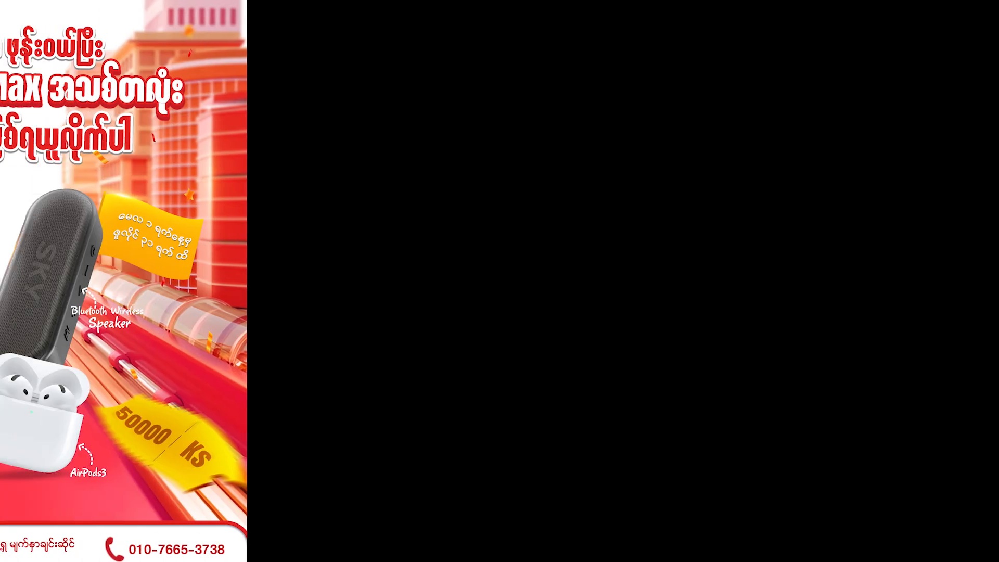